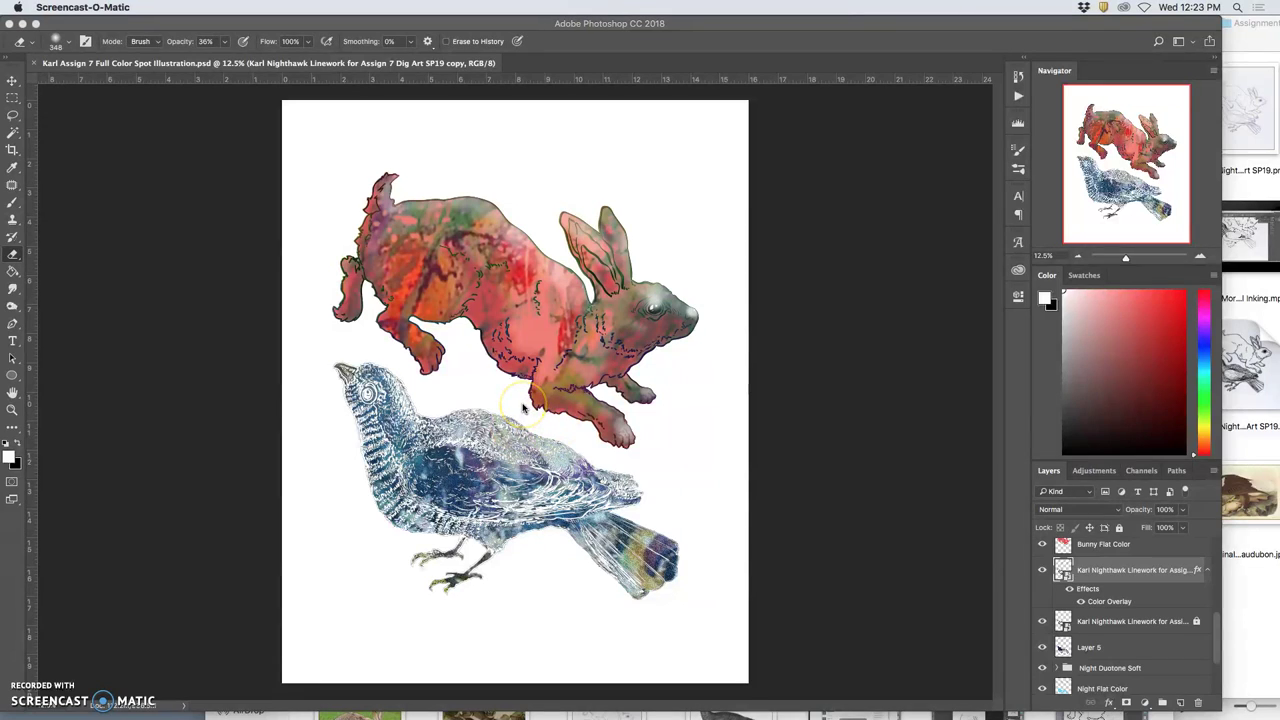
- Hide the gray Layer 3 and show the black Background copy behind the hare and bird
{"action": "scroll", "coordinate": [1094, 612], "scroll_direction": "down", "scroll_amount": 3}
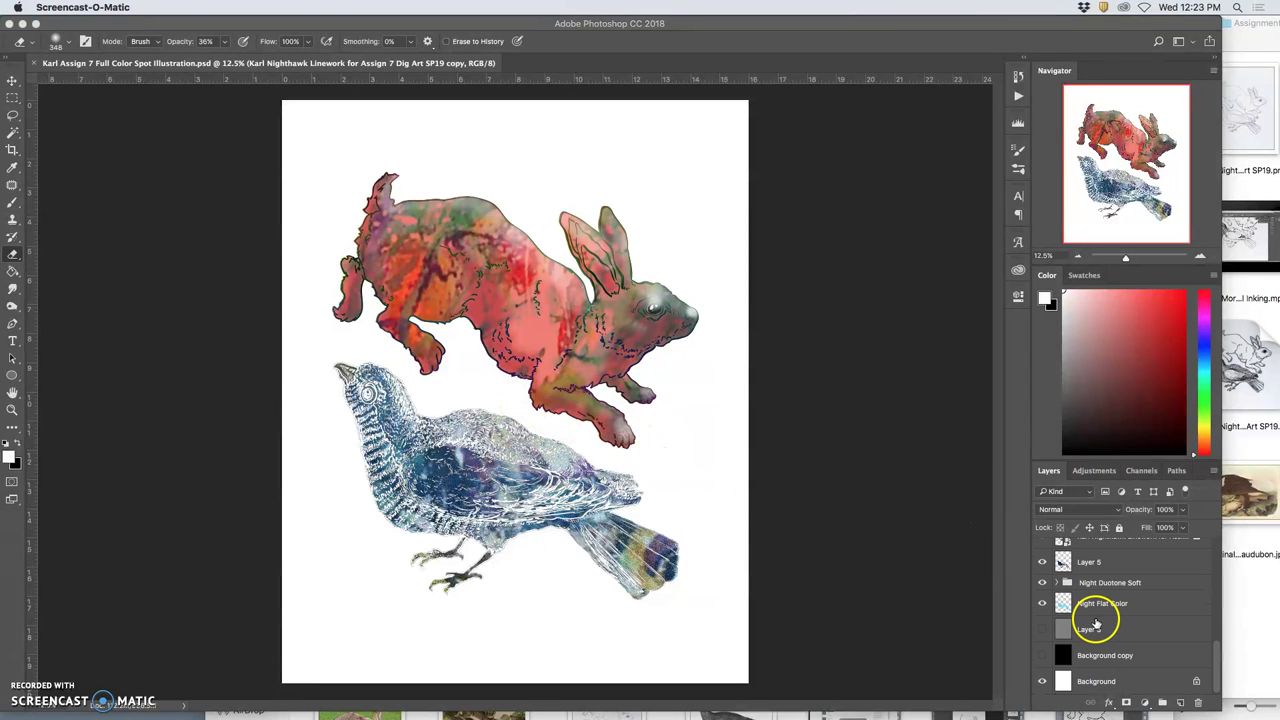
{"action": "left_click", "coordinate": [1042, 629]}
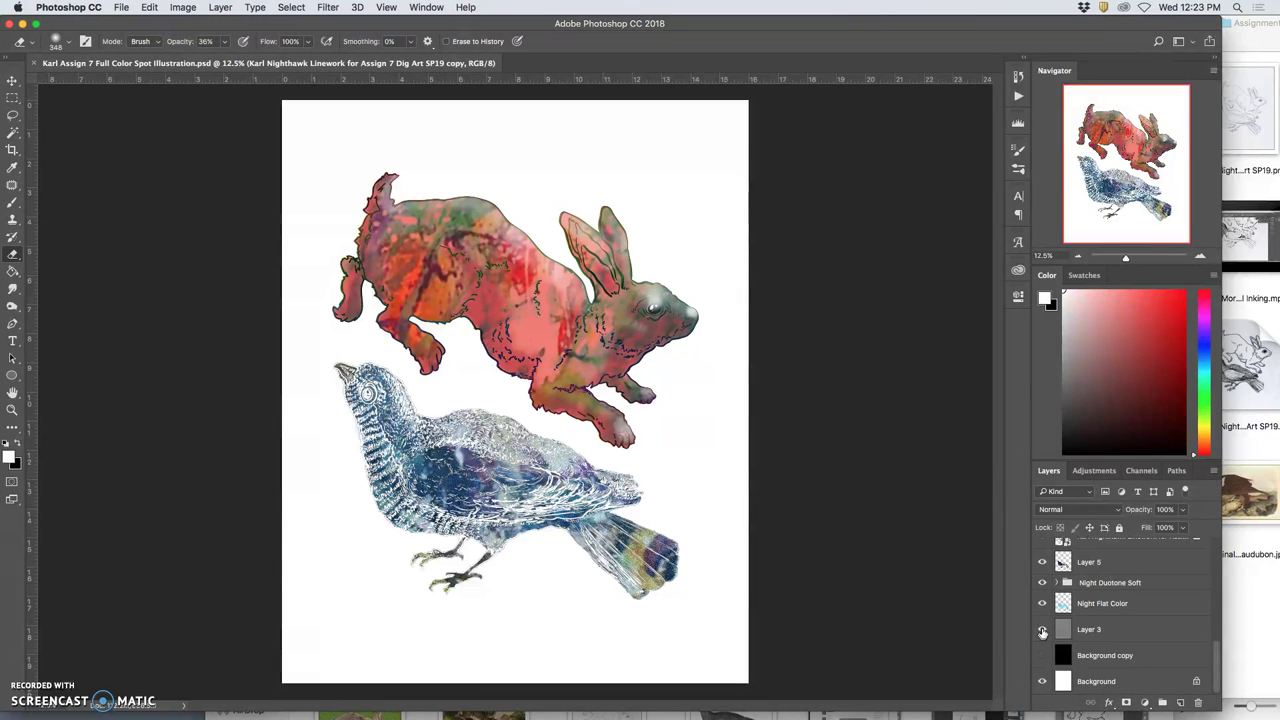
{"action": "left_click", "coordinate": [1042, 657]}
{"action": "left_click", "coordinate": [1095, 663]}
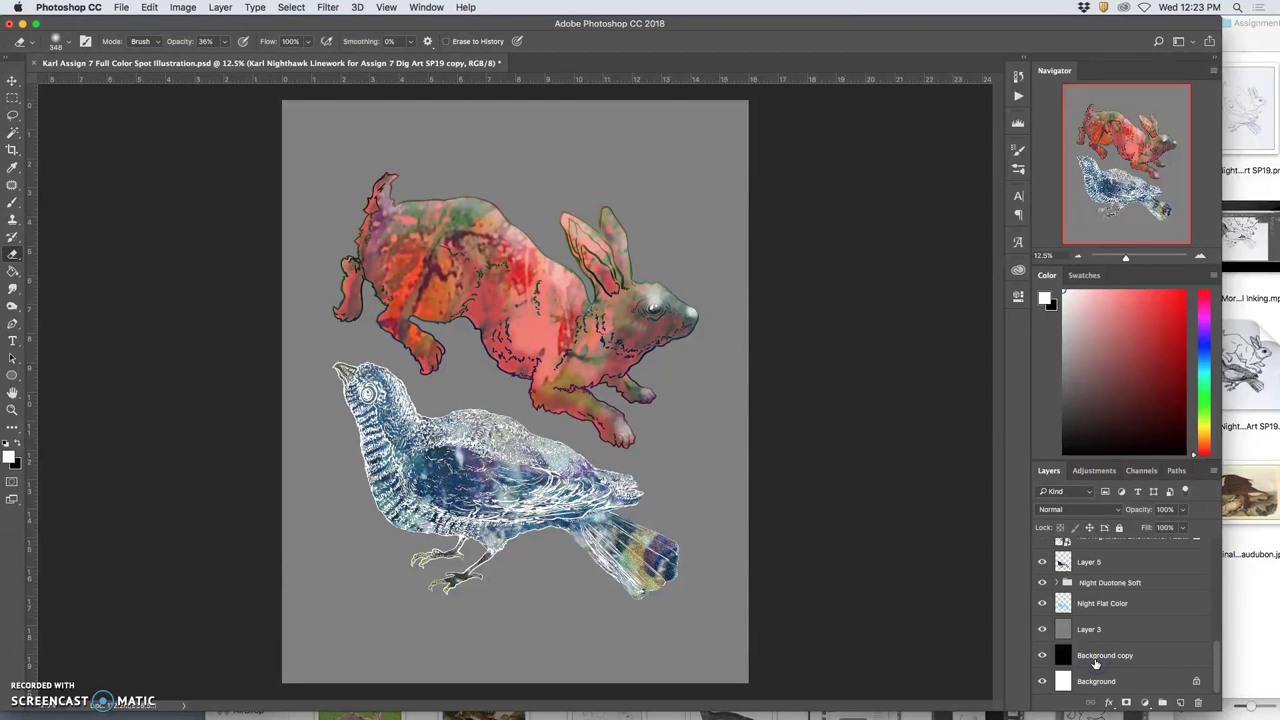
{"action": "left_click", "coordinate": [1042, 633]}
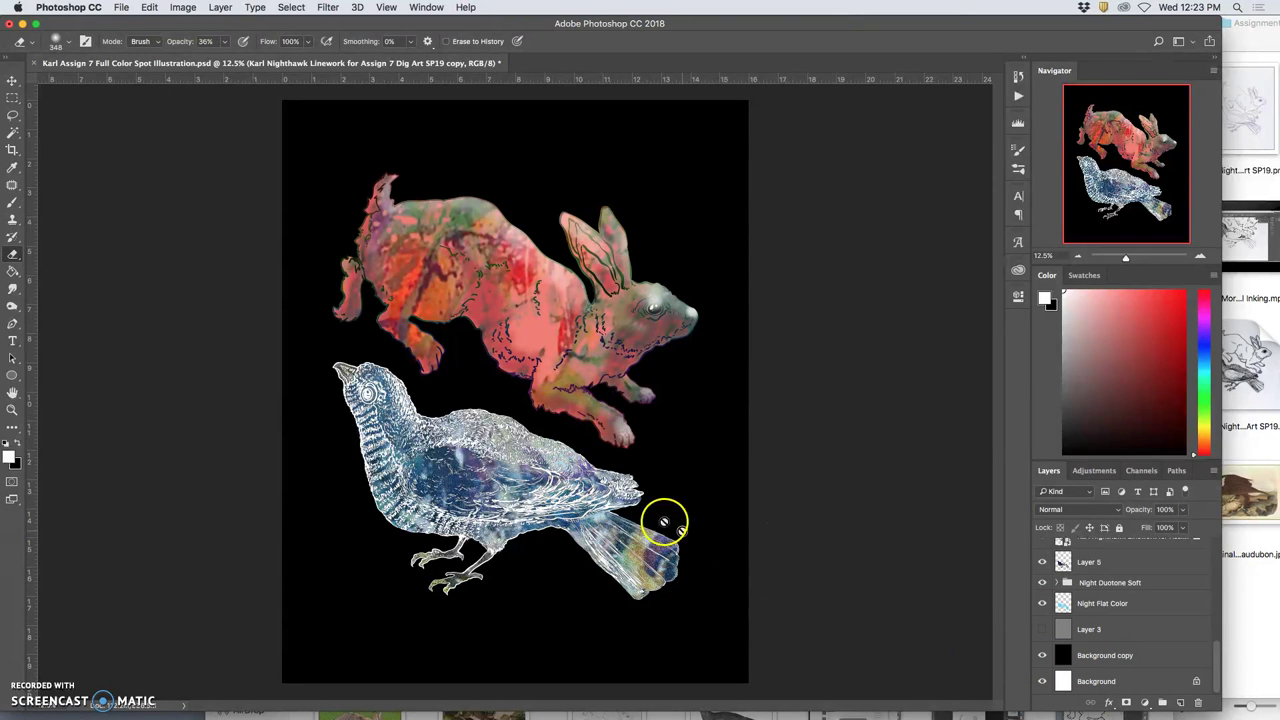
{"action": "left_click", "coordinate": [1042, 629]}
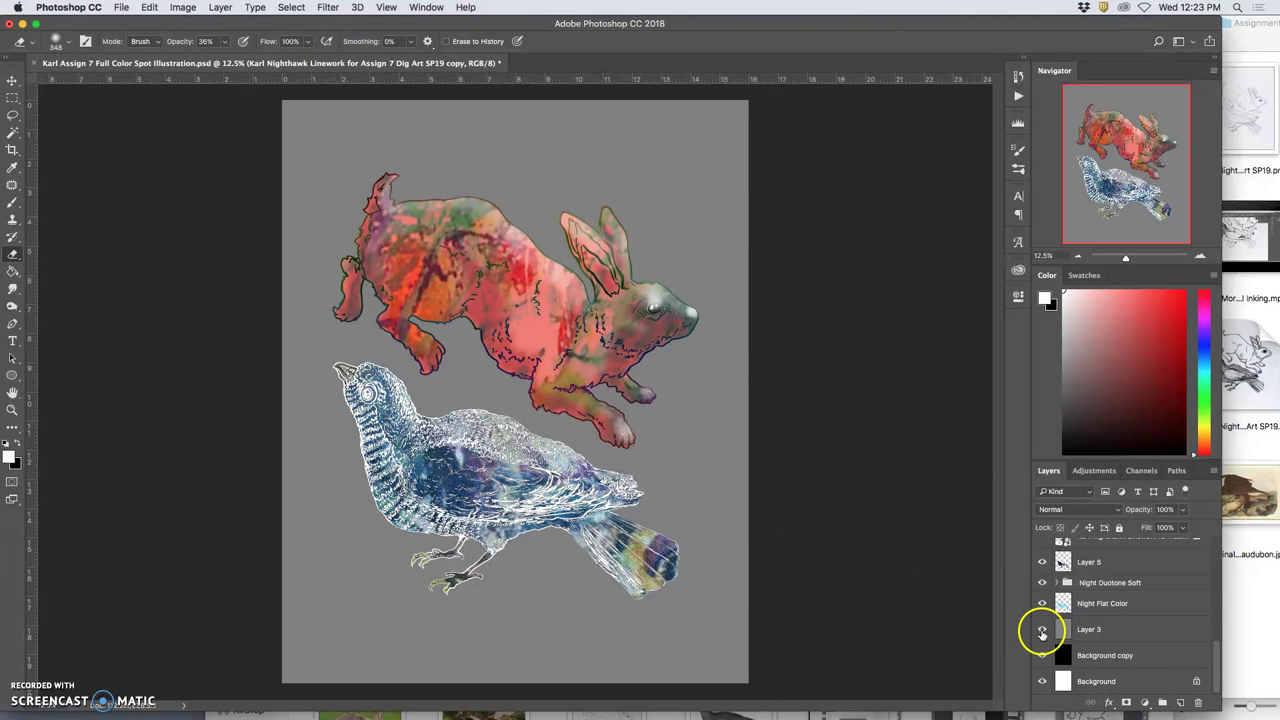
{"action": "left_click", "coordinate": [1042, 629]}
{"action": "scroll", "coordinate": [1100, 630], "scroll_direction": "up", "scroll_amount": 5}
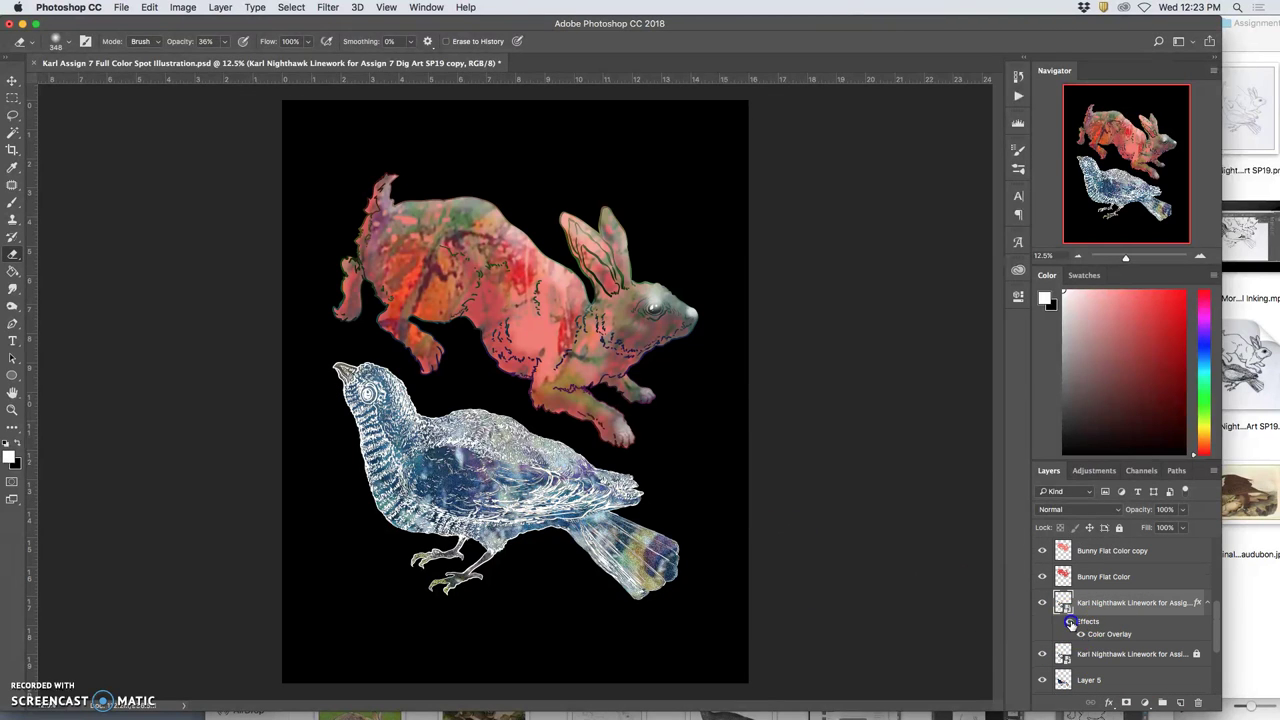
- Compare the linework with and without its Color Overlay, rasterize the layer, then undo that
{"action": "left_click", "coordinate": [1070, 622]}
{"action": "left_click", "coordinate": [1070, 622]}
{"action": "left_click", "coordinate": [1070, 622]}
{"action": "left_click", "coordinate": [1070, 622]}
{"action": "right_click", "coordinate": [1092, 611]}
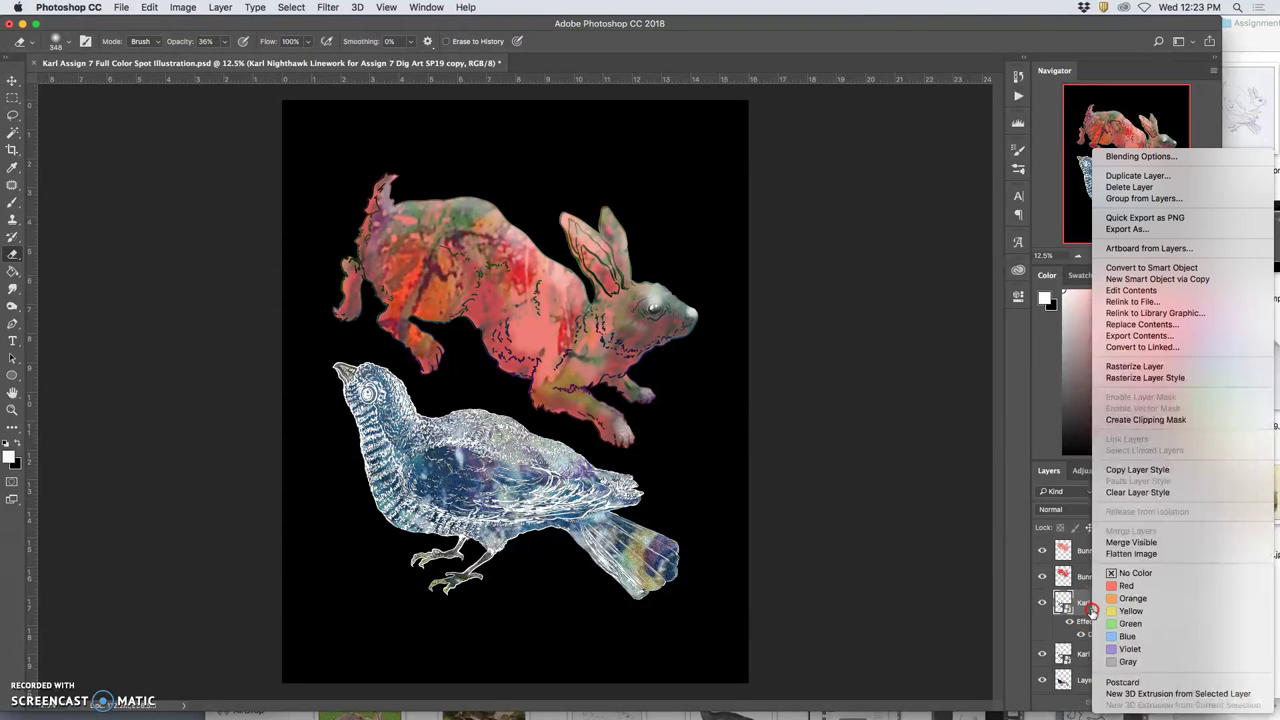
{"action": "left_click", "coordinate": [1134, 367]}
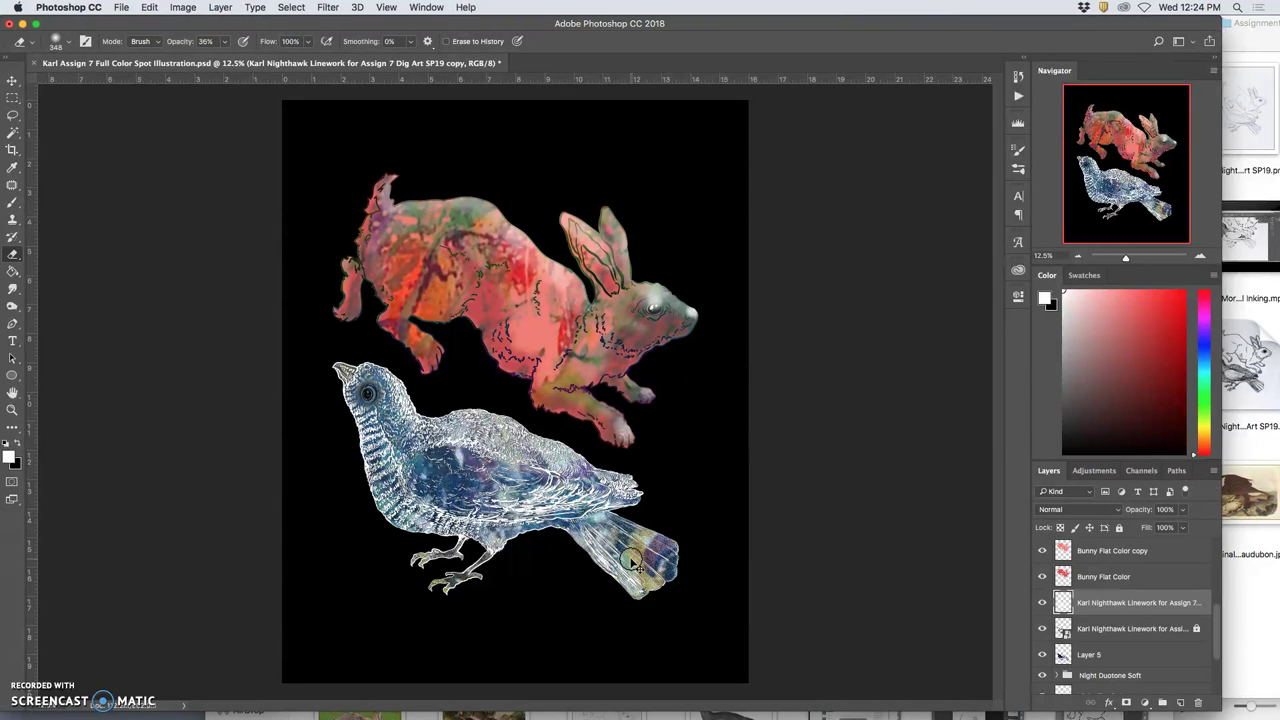
{"action": "key", "text": "super+alt+z"}
{"action": "key", "text": "super+alt+z"}
{"action": "key", "text": "super+alt+z"}
{"action": "key", "text": "super+alt+z"}
{"action": "key", "text": "super+alt+z"}
{"action": "key", "text": "super+alt+z"}
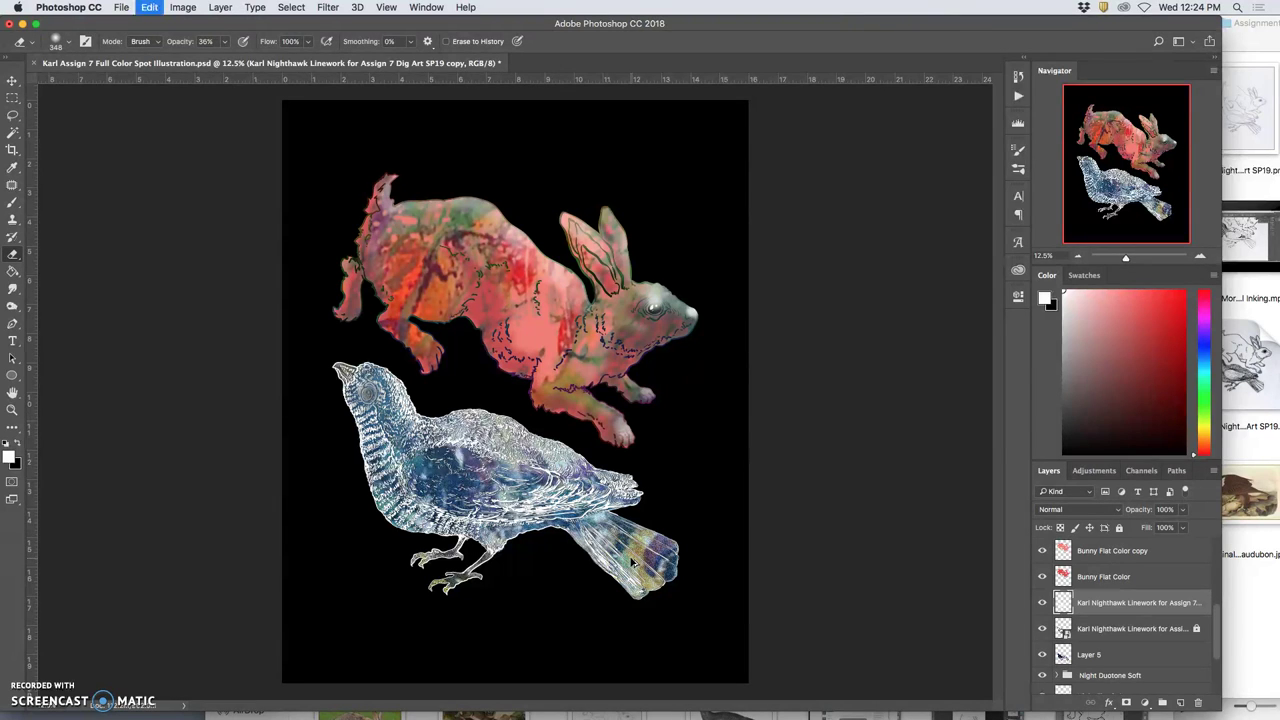
- Rasterize the Karl Nighthawk Linework layer style so its Color Overlay is baked in
{"action": "left_click_drag", "start_coordinate": [1036, 639], "coordinate": [1103, 652]}
{"action": "key", "text": "super+equal"}
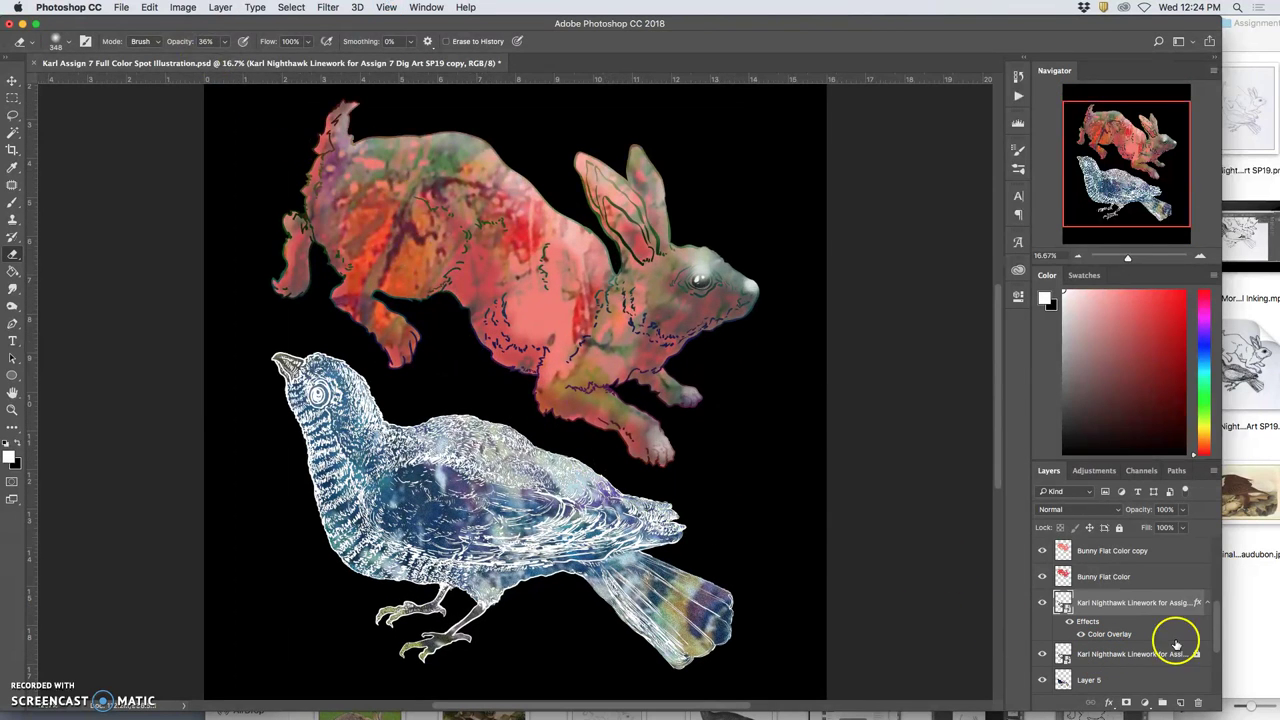
{"action": "right_click", "coordinate": [1152, 612]}
{"action": "left_click", "coordinate": [1060, 377]}
{"action": "left_click", "coordinate": [12, 113]}
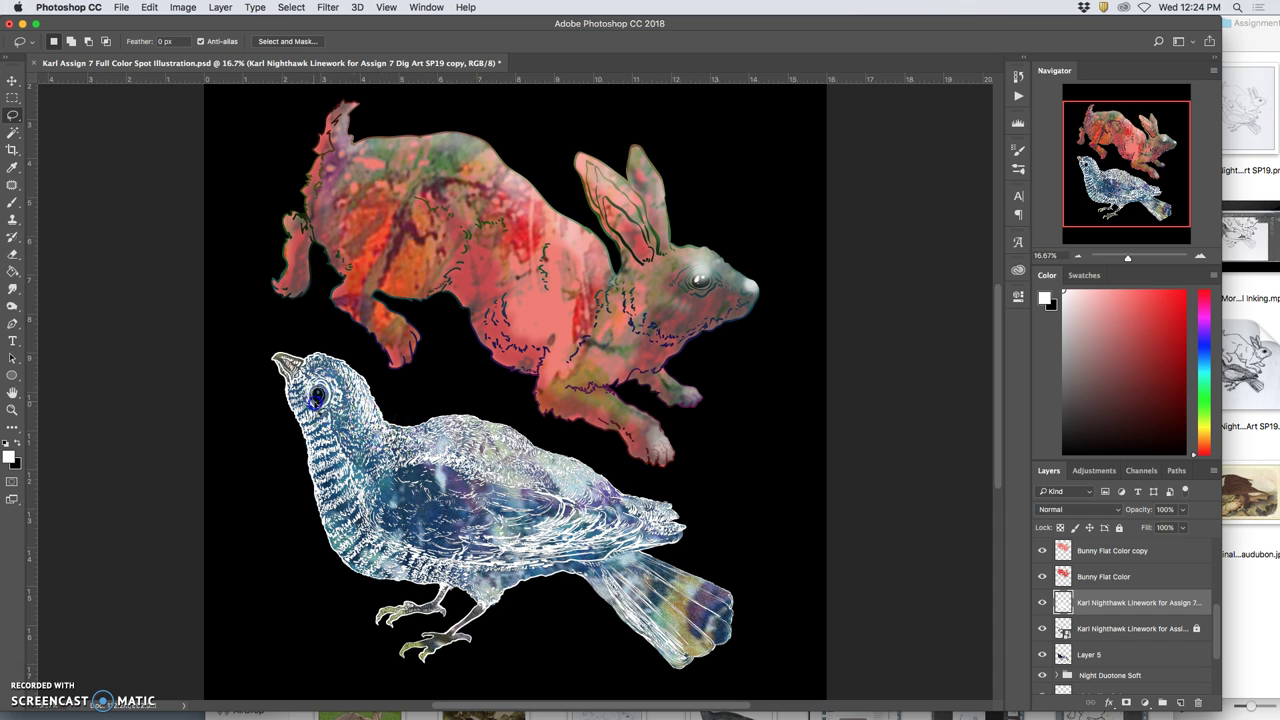
- Select Layer 5, take the Paint Bucket, and zoom to 100% on the nighthawk's head and eye
{"action": "left_click", "coordinate": [1090, 652]}
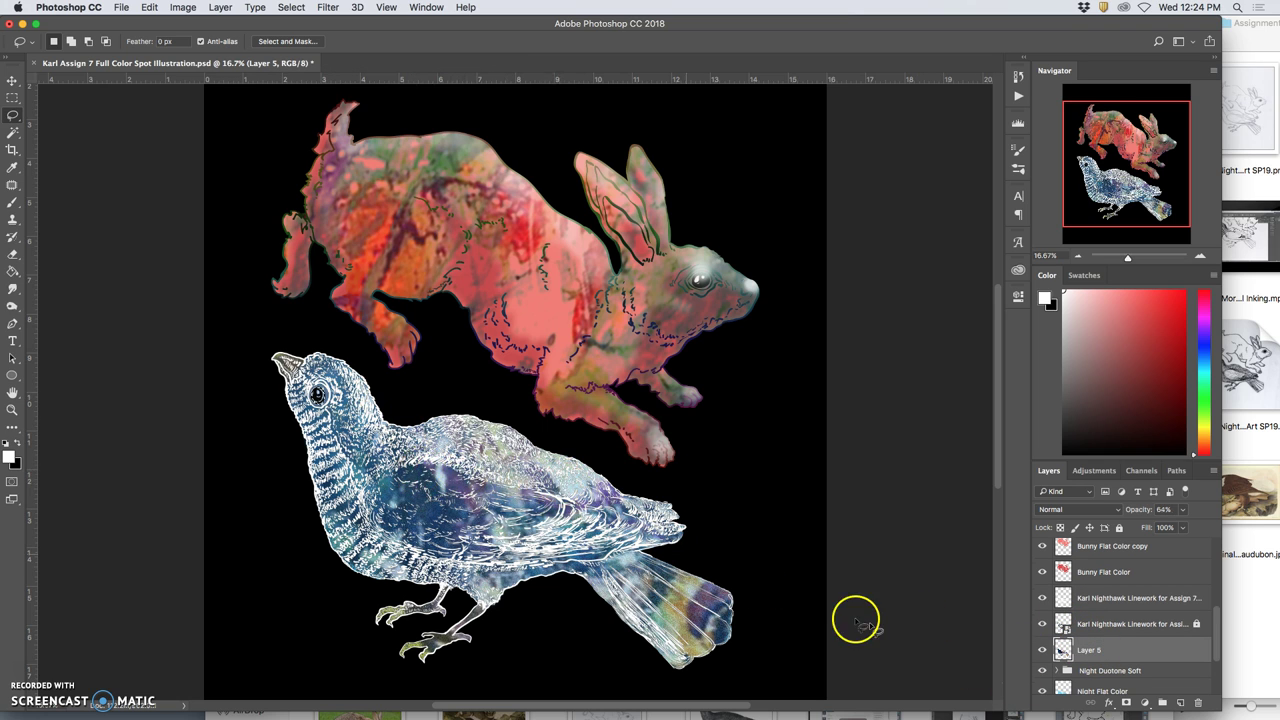
{"action": "scroll", "coordinate": [1068, 684], "scroll_direction": "down", "scroll_amount": 1}
{"action": "scroll", "coordinate": [1085, 680], "scroll_direction": "up", "scroll_amount": 1}
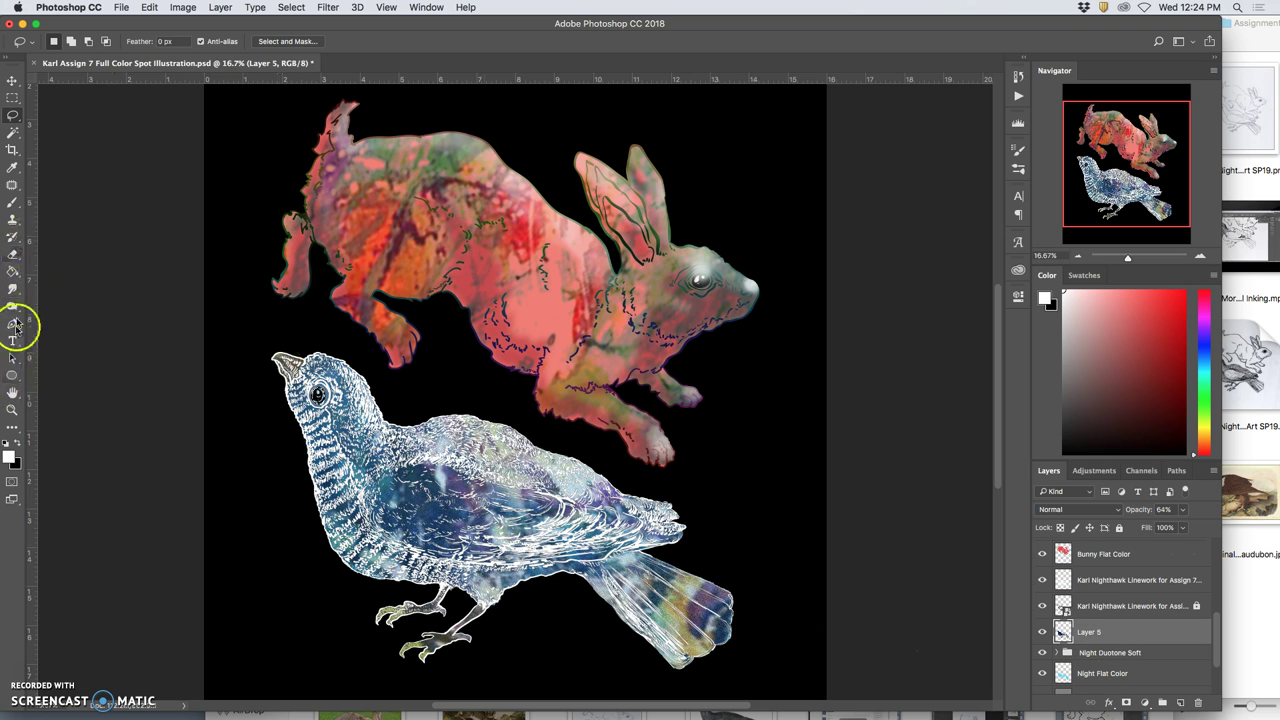
{"action": "left_click", "coordinate": [12, 271]}
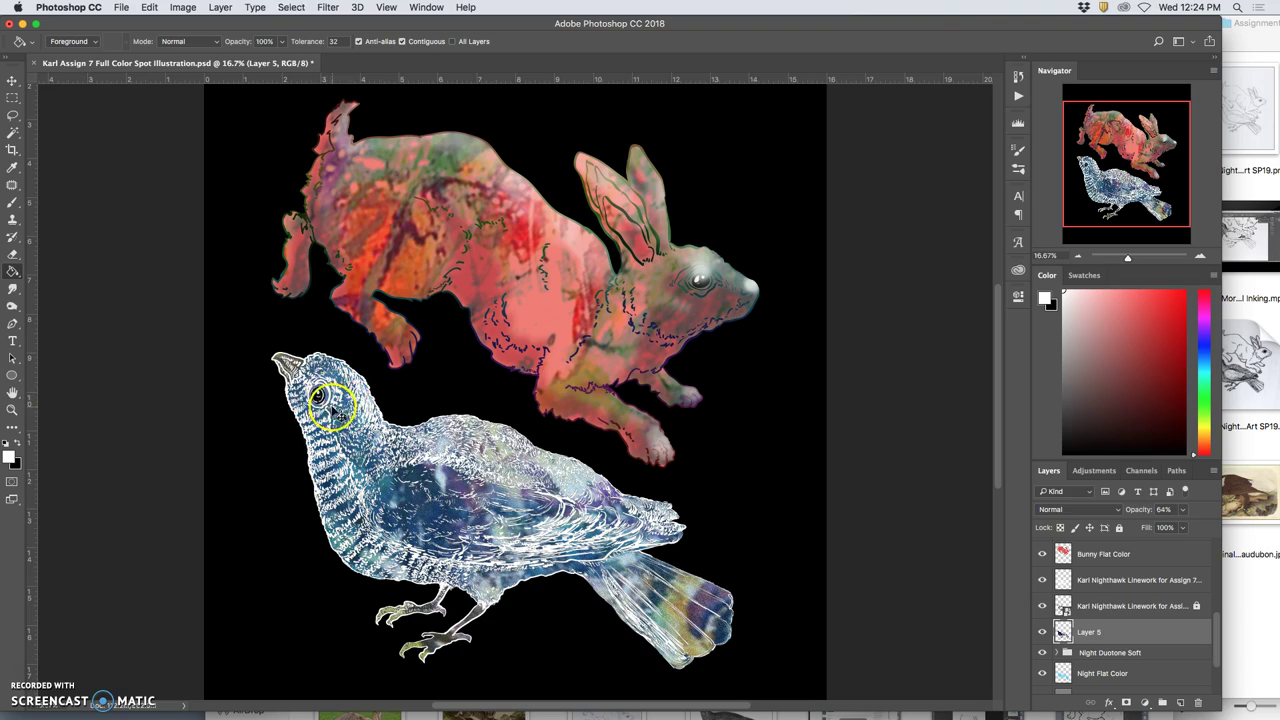
{"action": "scroll", "coordinate": [331, 405], "scroll_direction": "up", "scroll_amount": 5}
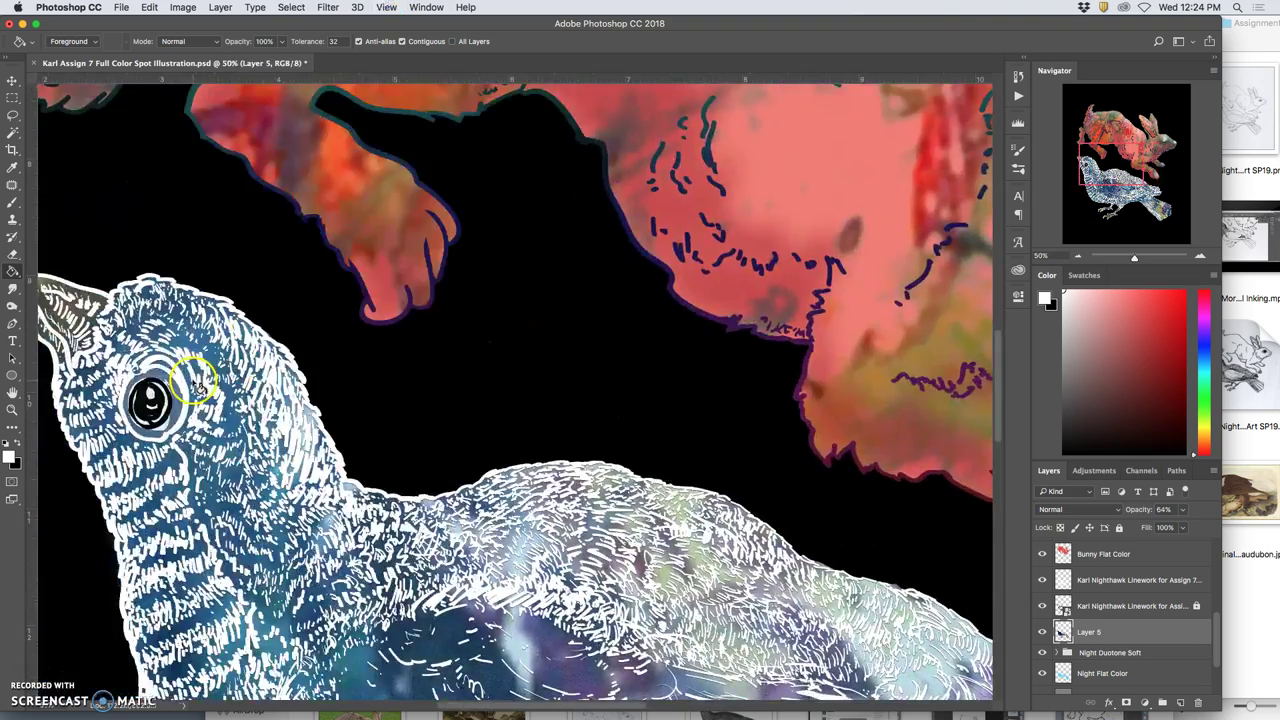
{"action": "scroll", "coordinate": [230, 390], "scroll_direction": "left", "scroll_amount": 2}
{"action": "key", "text": "super+equal"}
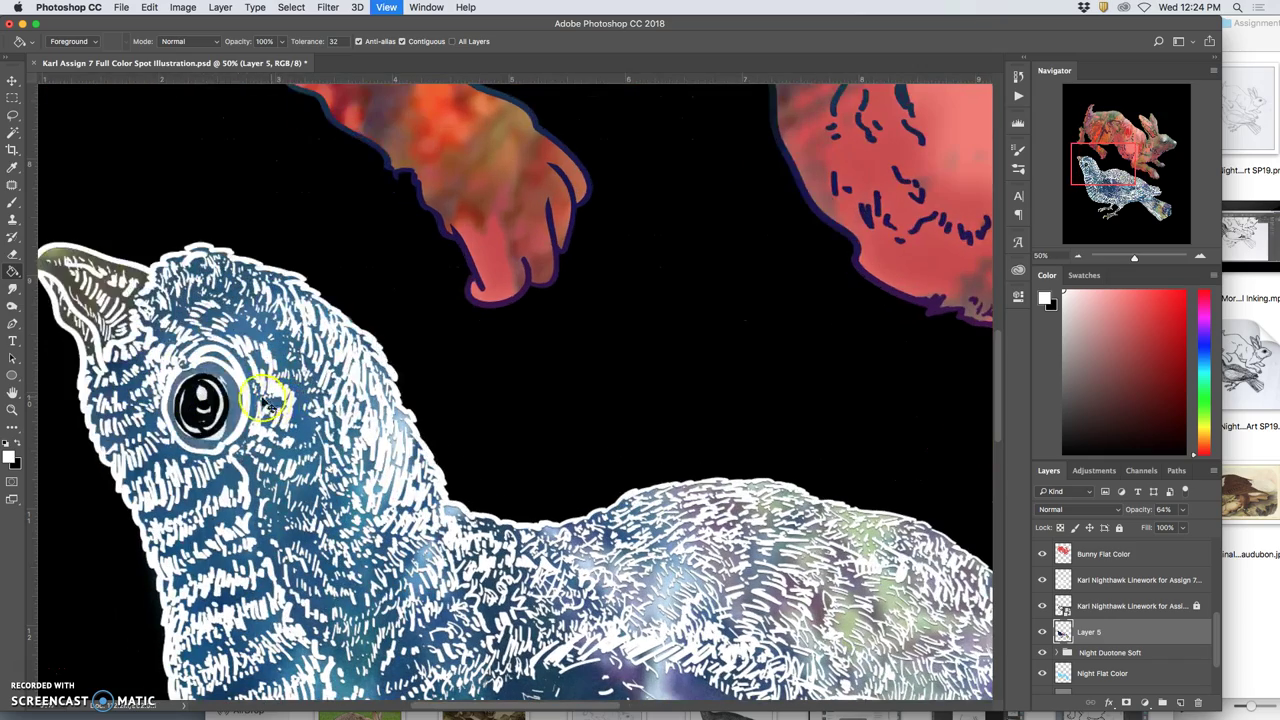
{"action": "key", "text": "super+equal"}
{"action": "scroll", "coordinate": [255, 398], "scroll_direction": "left", "scroll_amount": 10}
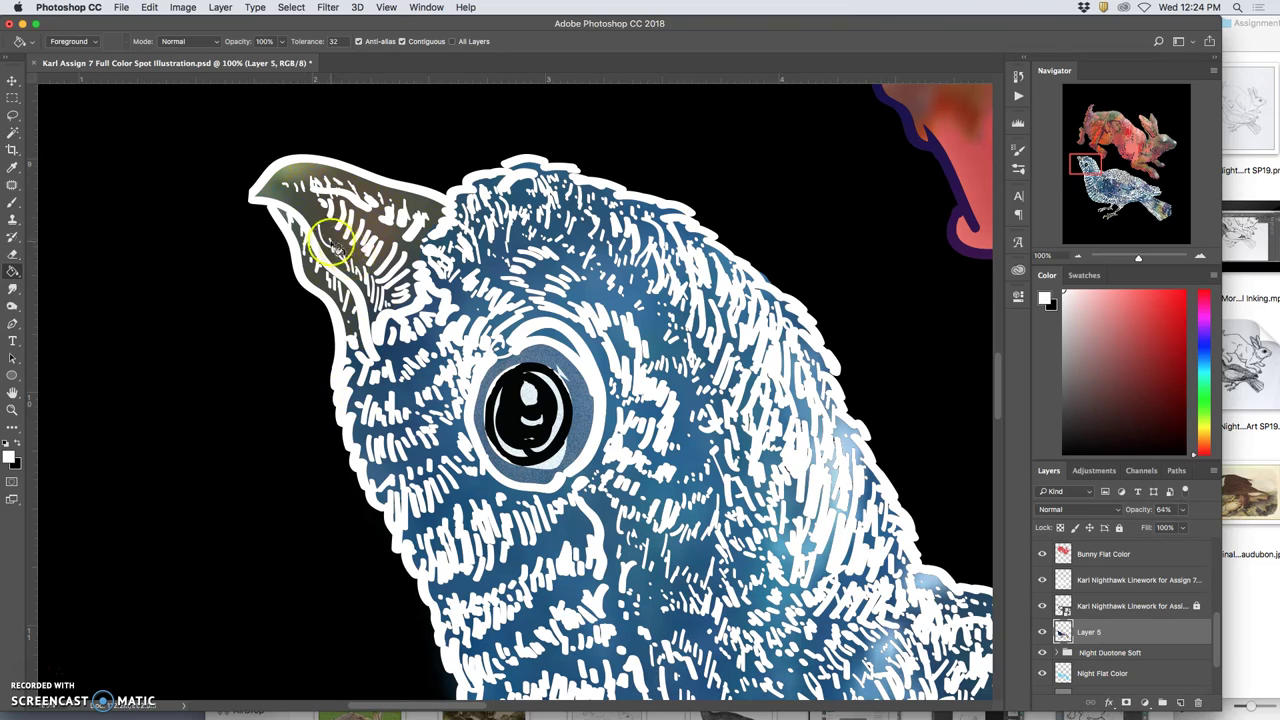
{"action": "left_click", "coordinate": [256, 195]}
- Lasso a selection along the nighthawk's beak after checking Layer 5's visibility
{"action": "left_click", "coordinate": [13, 116]}
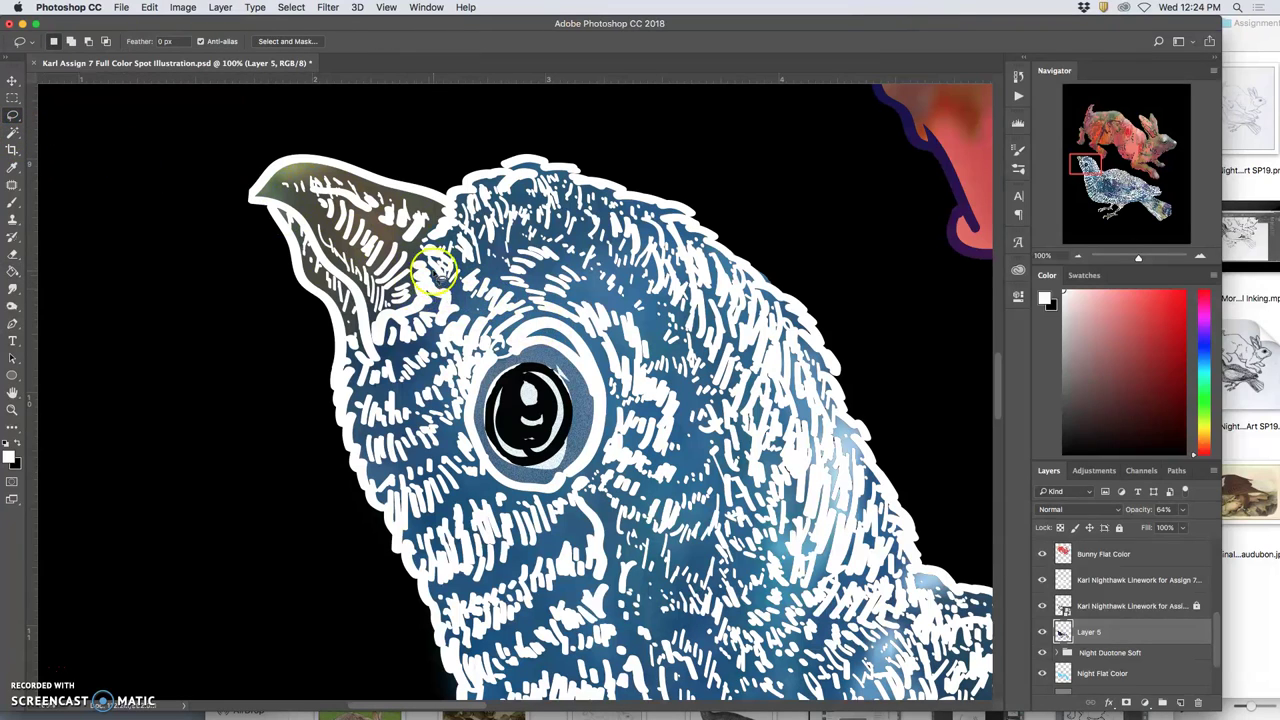
{"action": "scroll", "coordinate": [1110, 593], "scroll_direction": "up", "scroll_amount": 2}
{"action": "scroll", "coordinate": [1115, 598], "scroll_direction": "up", "scroll_amount": 1}
{"action": "scroll", "coordinate": [1115, 598], "scroll_direction": "down", "scroll_amount": 4}
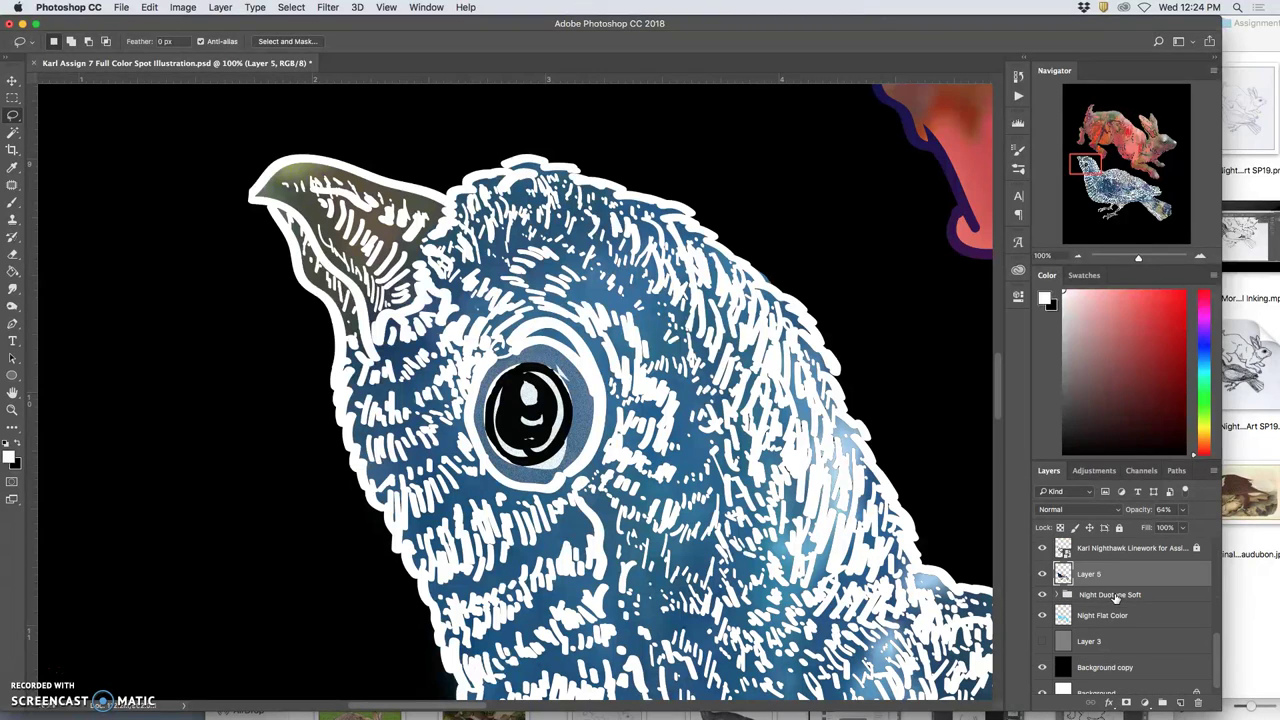
{"action": "left_click", "coordinate": [1042, 574]}
{"action": "left_click", "coordinate": [1042, 574]}
{"action": "left_click", "coordinate": [261, 195]}
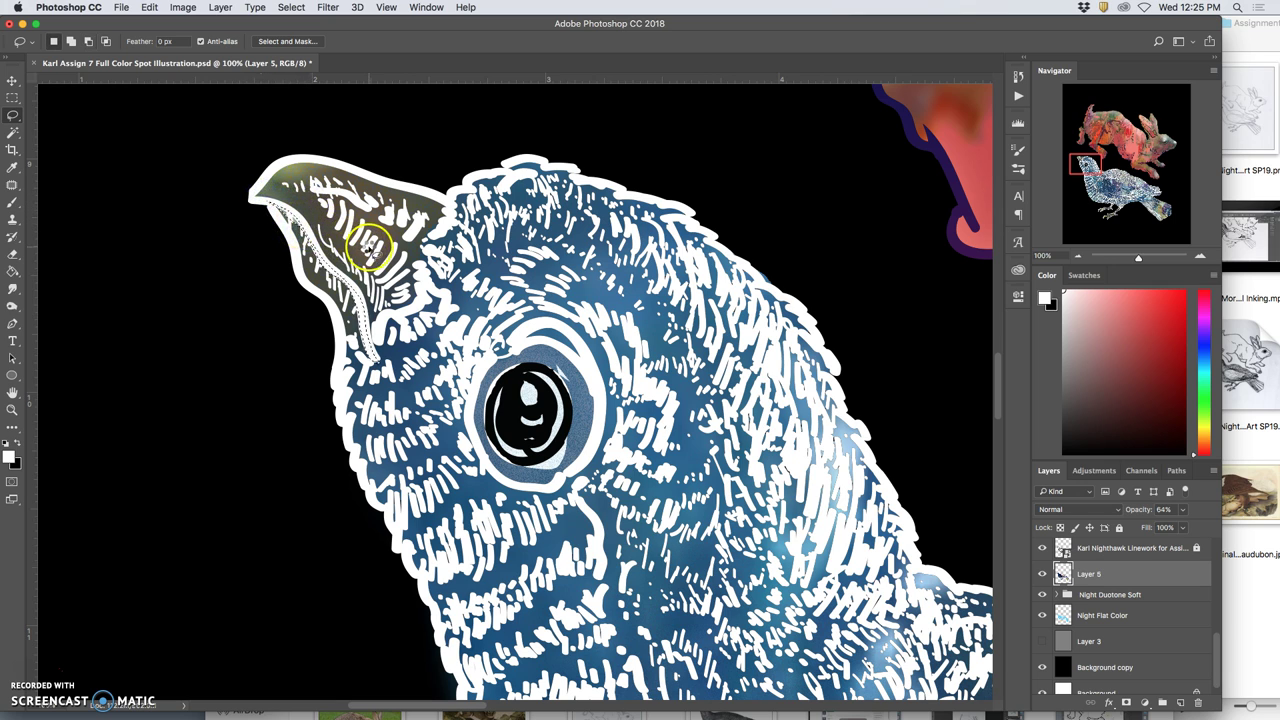
- Duplicate the nighthawk linework layer, reorder it, and save the document
{"action": "left_click_drag", "start_coordinate": [1066, 566], "coordinate": [1085, 553]}
{"action": "scroll", "coordinate": [1085, 555], "scroll_direction": "up", "scroll_amount": 1}
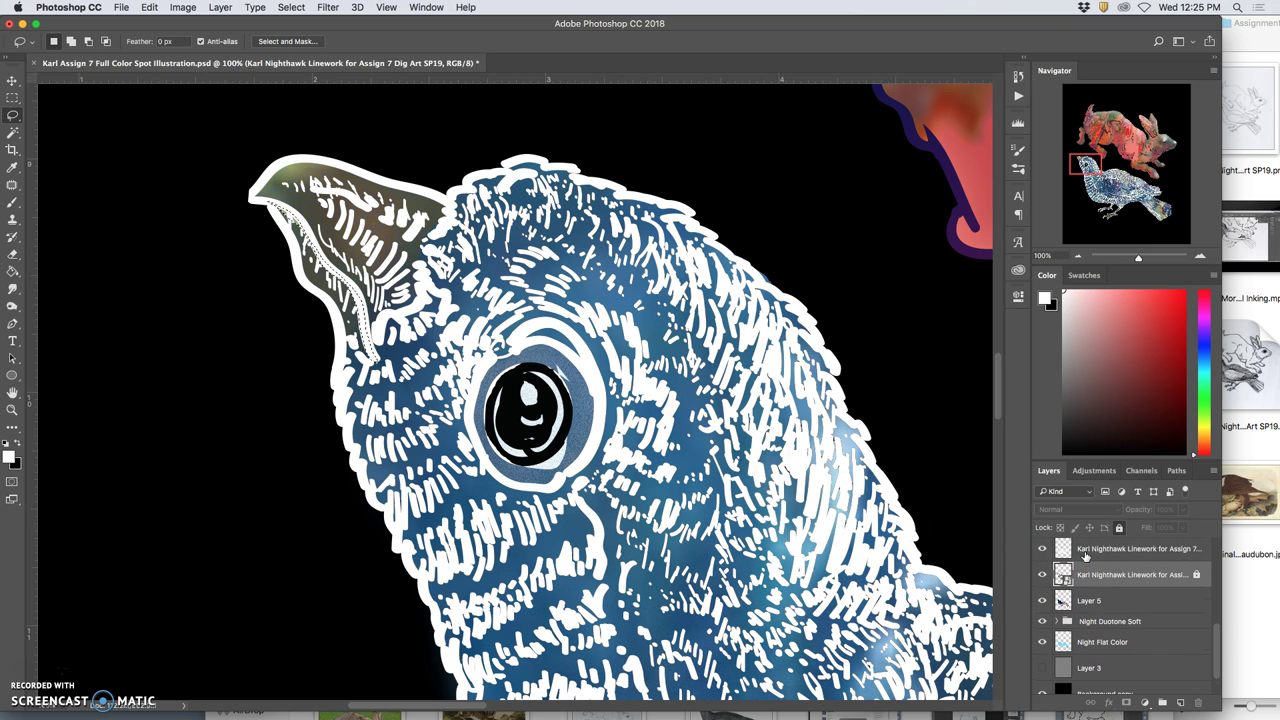
{"action": "key", "text": "super+j"}
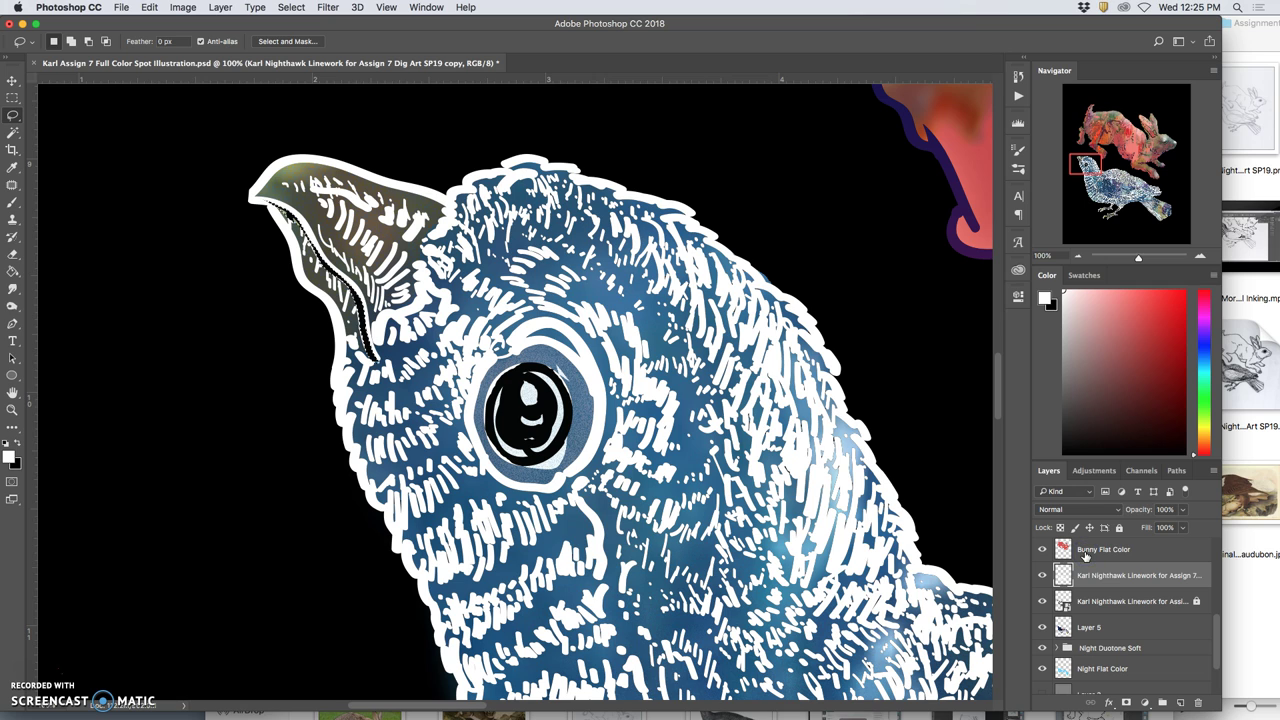
{"action": "left_click_drag", "start_coordinate": [1085, 555], "coordinate": [987, 546]}
{"action": "key", "text": "super+s"}
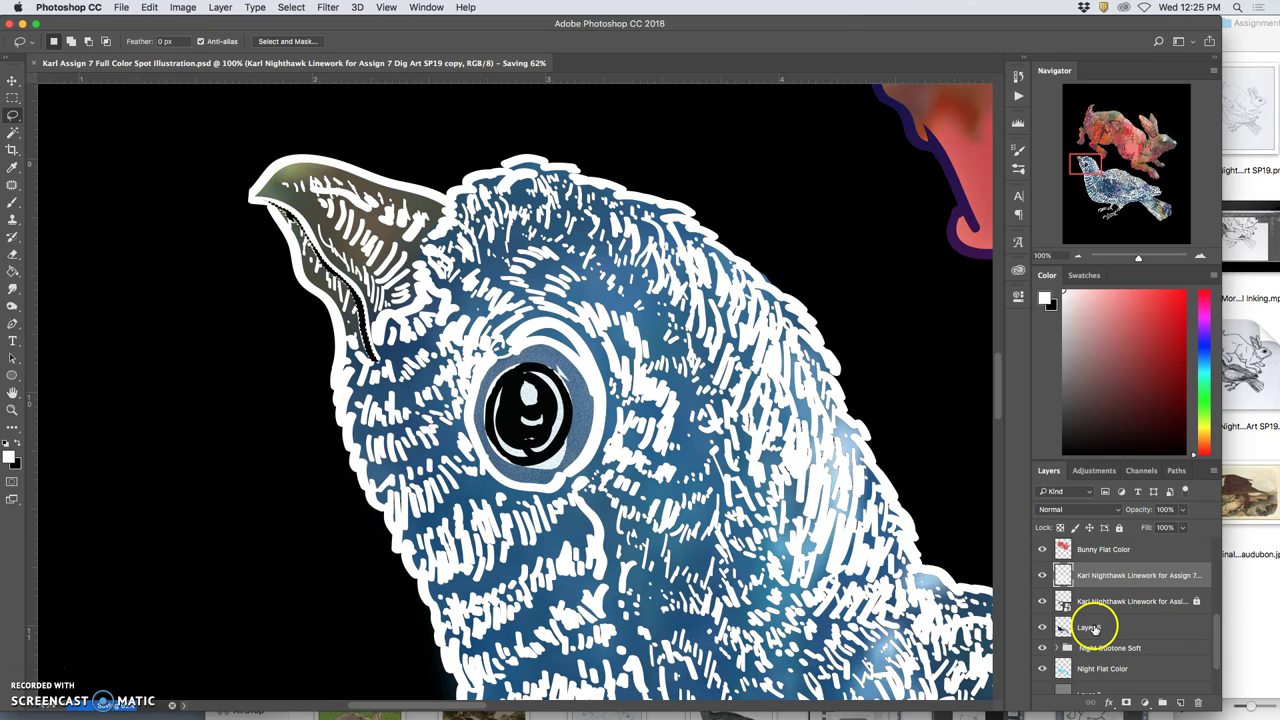
- Add a new empty Layer 6 above Layer 5 and move it up the stack
{"action": "left_click", "coordinate": [1092, 627]}
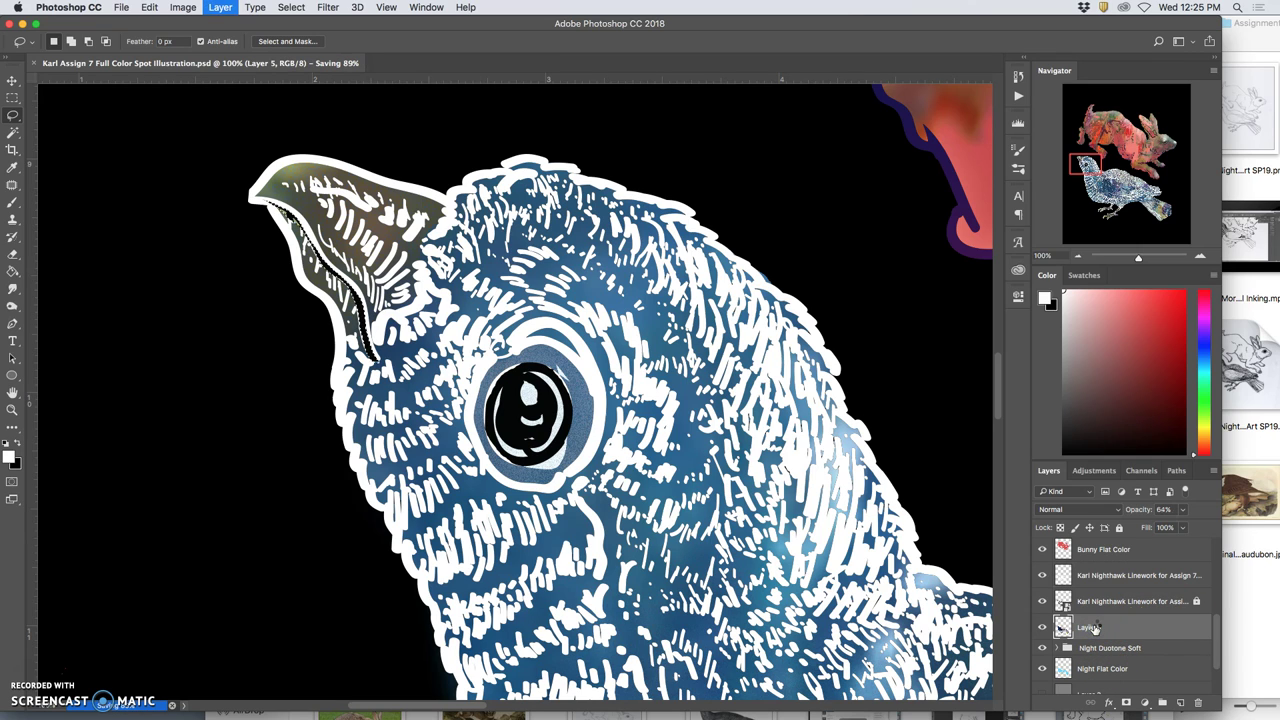
{"action": "key", "text": "super+j"}
{"action": "key", "text": "super+bracketright"}
{"action": "key", "text": "super+bracketright"}
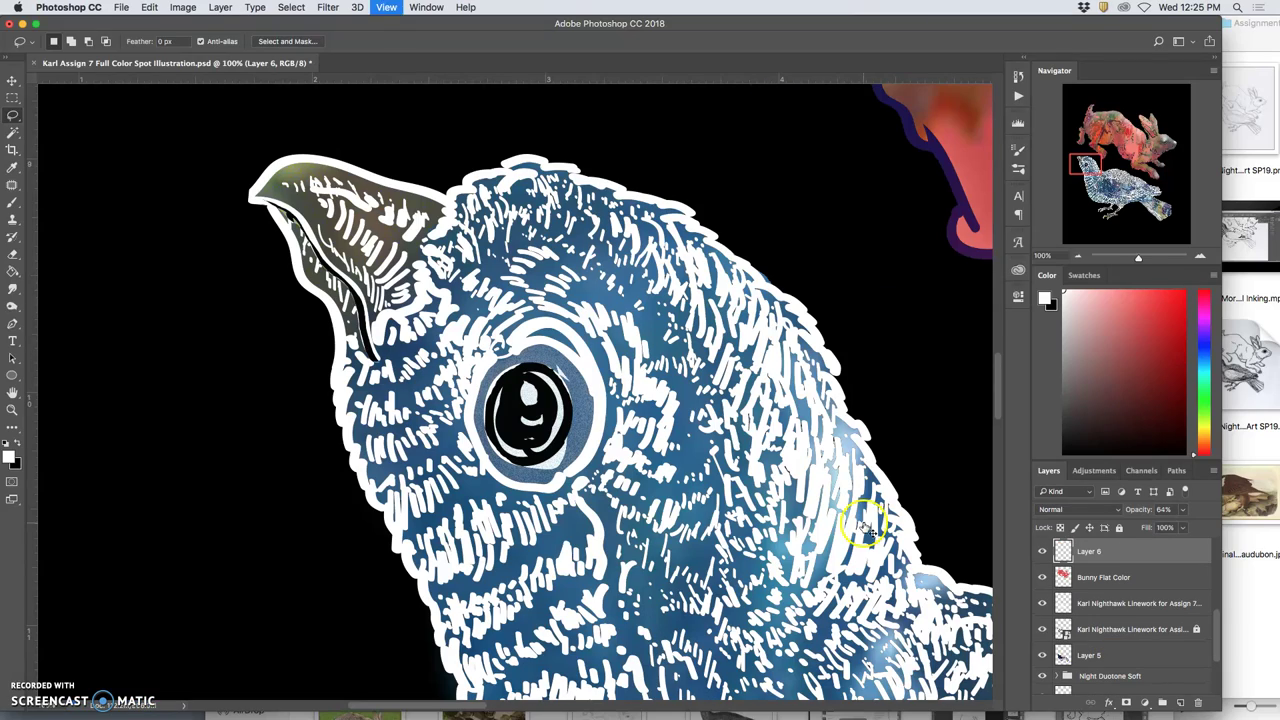
- Move Layer 6 to the top of the stack and zoom out over the illustration
{"action": "key", "text": "super+bracketright"}
{"action": "key", "text": "super+minus"}
{"action": "key", "text": "super+minus"}
{"action": "key", "text": "super+minus"}
{"action": "key", "text": "super+minus"}
{"action": "key", "text": "super+minus"}
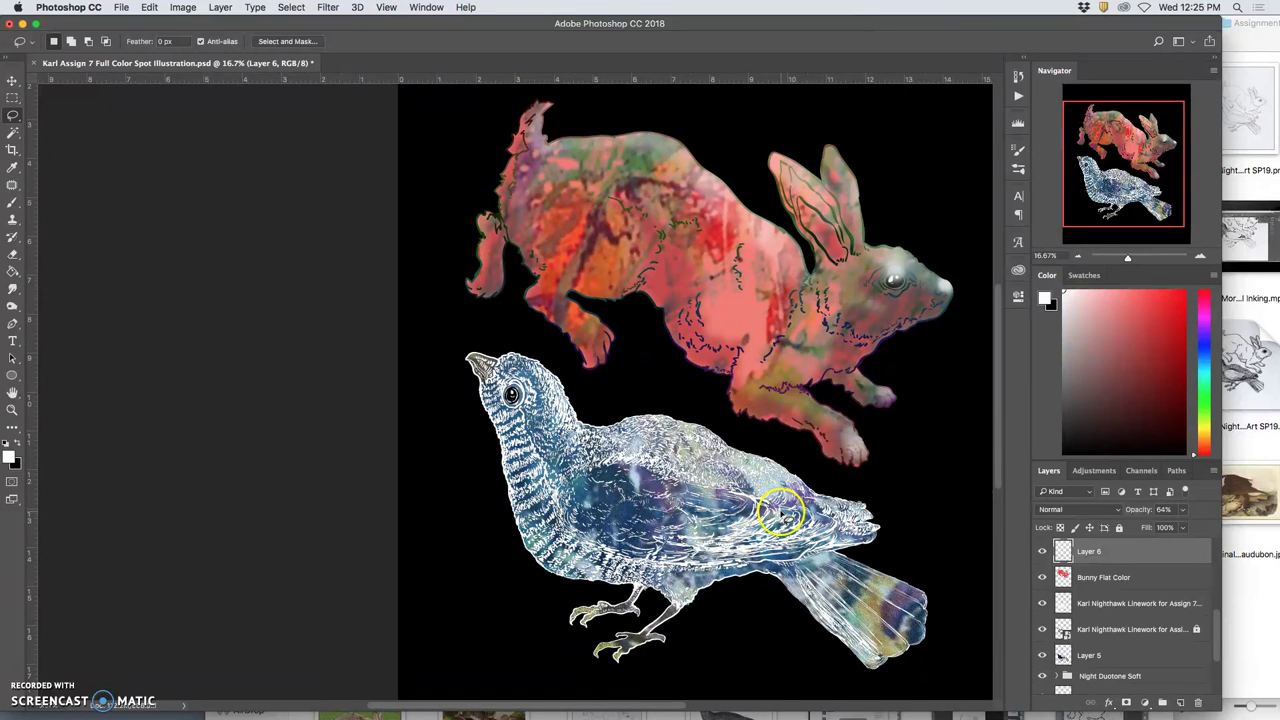
{"action": "scroll", "coordinate": [762, 510], "scroll_direction": "right", "scroll_amount": 6}
{"action": "scroll", "coordinate": [740, 500], "scroll_direction": "right", "scroll_amount": 1}
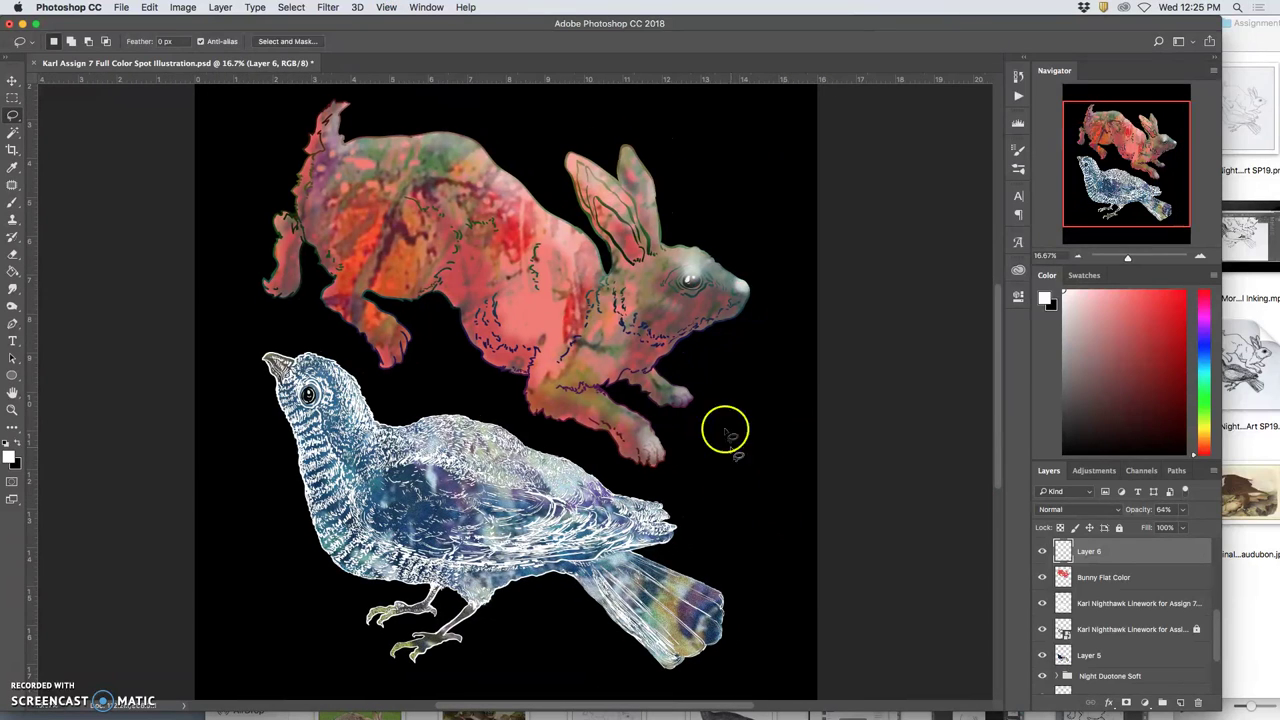
- Zoom in on the bird's back and wing, then pull back to the whole canvas at 12.5%
{"action": "key", "text": "super+plus"}
{"action": "key", "text": "super+plus"}
{"action": "key", "text": "super+plus"}
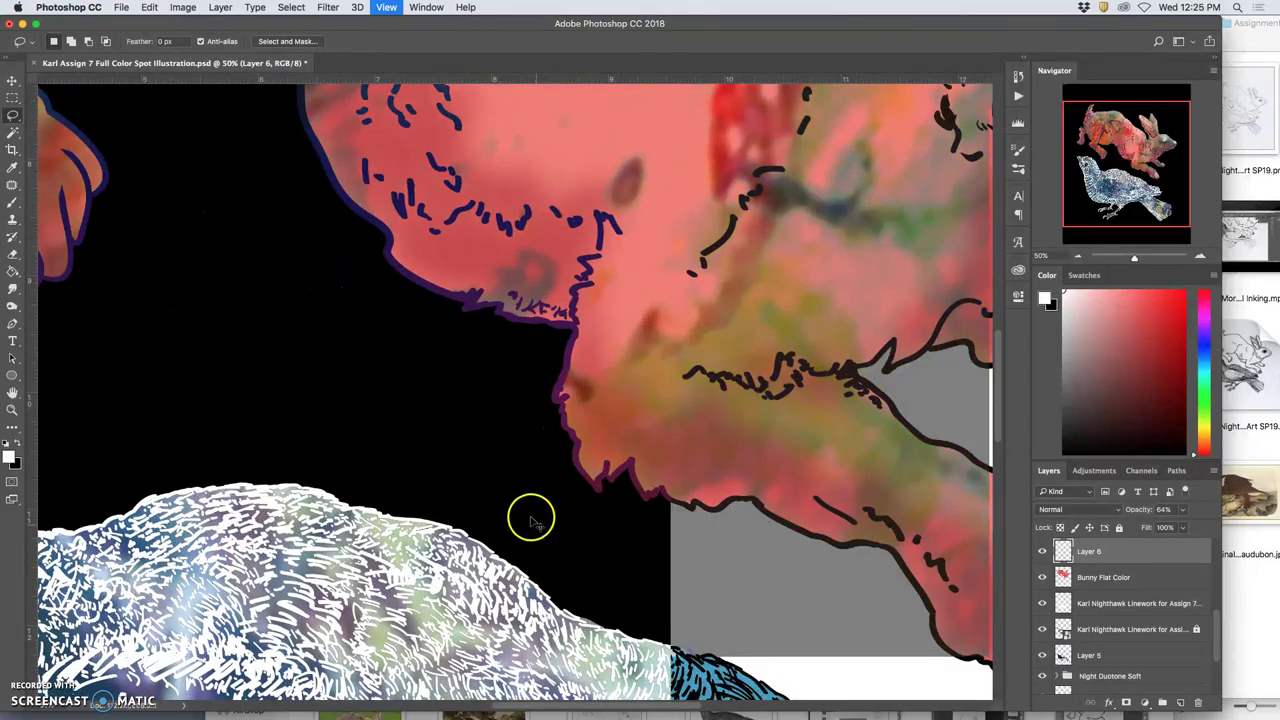
{"action": "key", "text": "super+plus"}
{"action": "scroll", "coordinate": [520, 515], "scroll_direction": "down", "scroll_amount": 4}
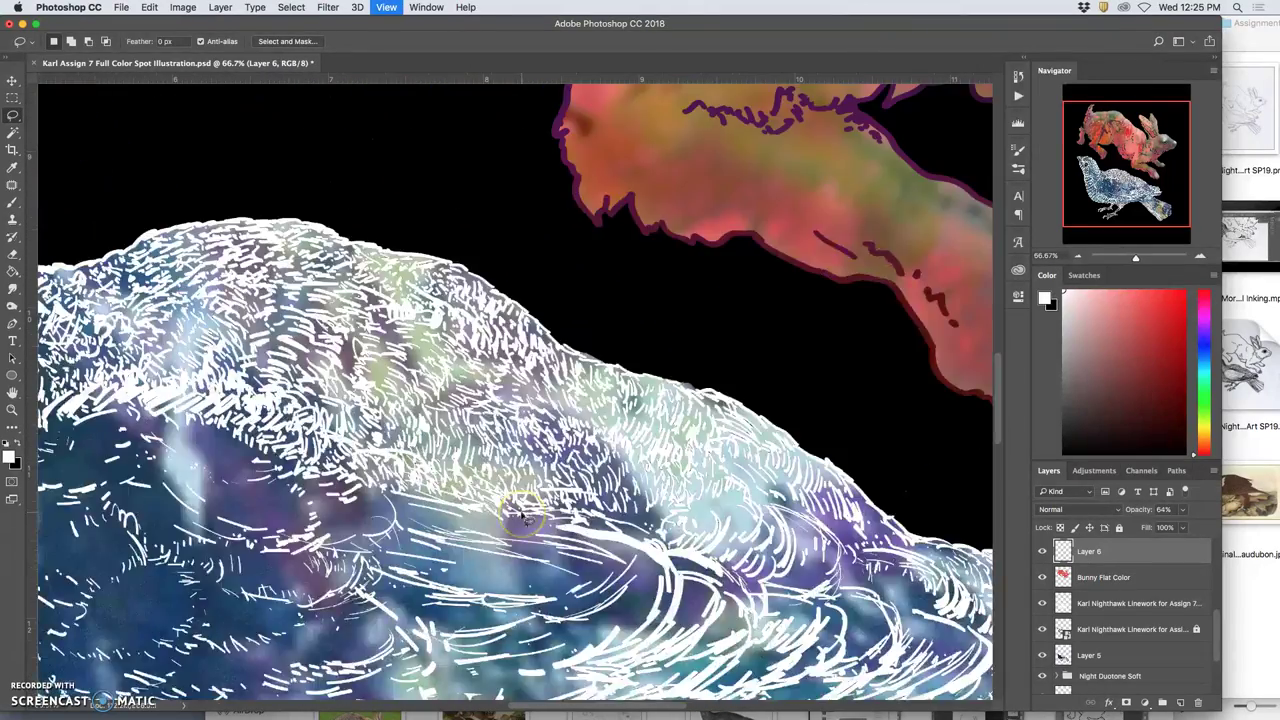
{"action": "scroll", "coordinate": [356, 524], "scroll_direction": "down", "scroll_amount": 5}
{"action": "mouse_move", "coordinate": [370, 495]}
{"action": "left_mouse_down"}
{"action": "mouse_move", "coordinate": [337, 381]}
{"action": "mouse_move", "coordinate": [333, 325]}
{"action": "mouse_move", "coordinate": [364, 297]}
{"action": "mouse_move", "coordinate": [321, 293]}
{"action": "mouse_move", "coordinate": [387, 308]}
{"action": "mouse_move", "coordinate": [368, 304]}
{"action": "mouse_move", "coordinate": [374, 267]}
{"action": "mouse_move", "coordinate": [541, 186]}
{"action": "mouse_move", "coordinate": [448, 224]}
{"action": "mouse_move", "coordinate": [496, 210]}
{"action": "mouse_move", "coordinate": [398, 218]}
{"action": "mouse_move", "coordinate": [482, 210]}
{"action": "left_mouse_up"}
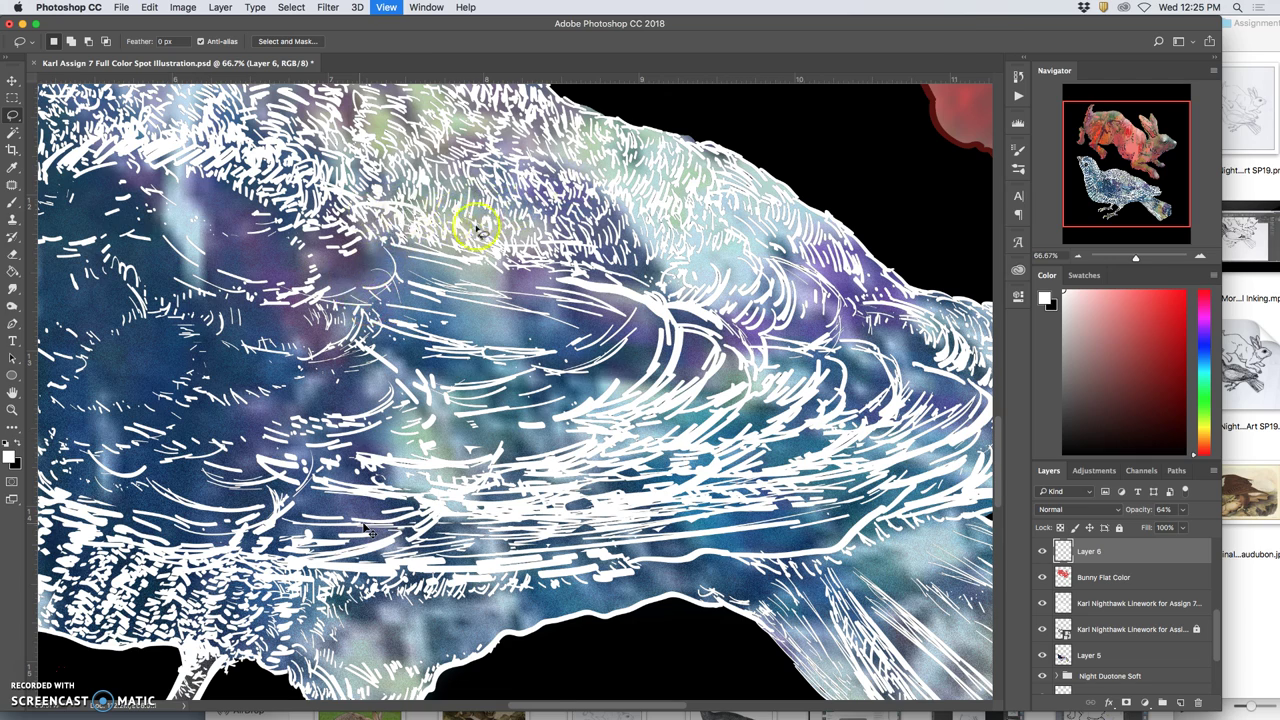
{"action": "scroll", "coordinate": [447, 232], "scroll_direction": "down", "scroll_amount": 10}
{"action": "scroll", "coordinate": [774, 420], "scroll_direction": "up", "scroll_amount": 5}
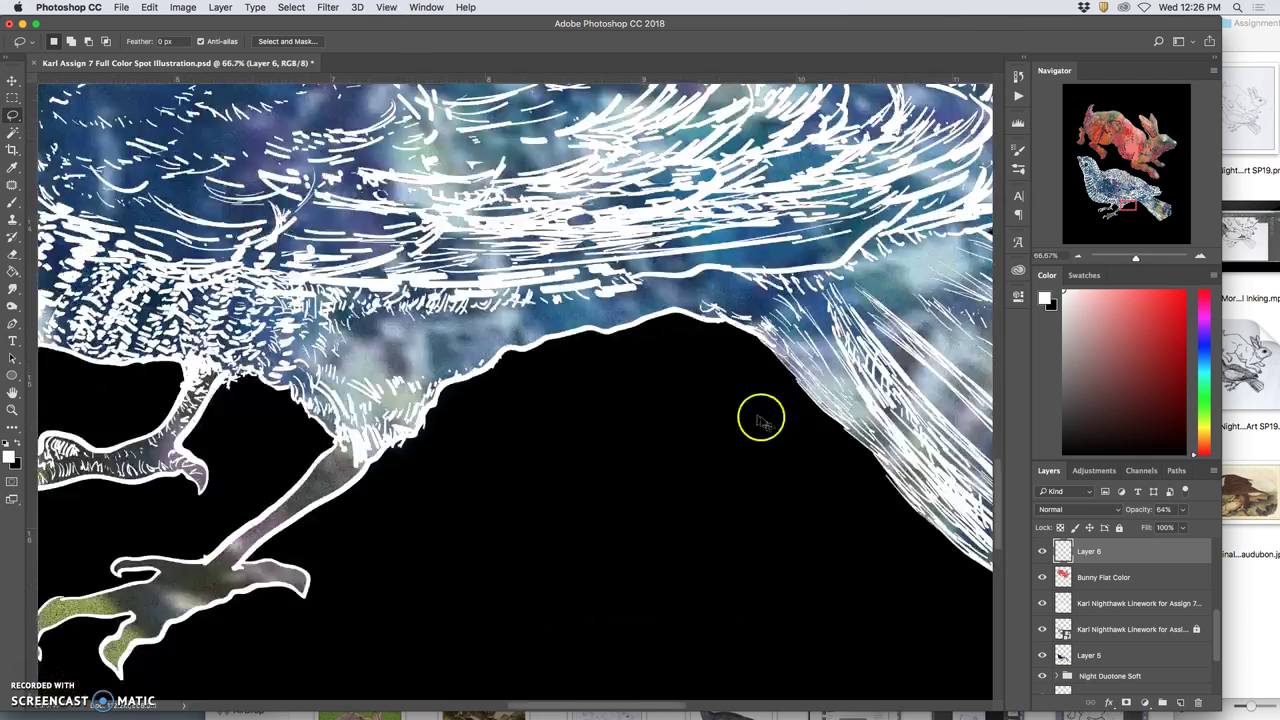
{"action": "key", "text": "super+minus"}
{"action": "key", "text": "super+minus"}
{"action": "key", "text": "super+minus"}
{"action": "key", "text": "super+minus"}
{"action": "key", "text": "super+minus"}
{"action": "key", "text": "super+minus"}
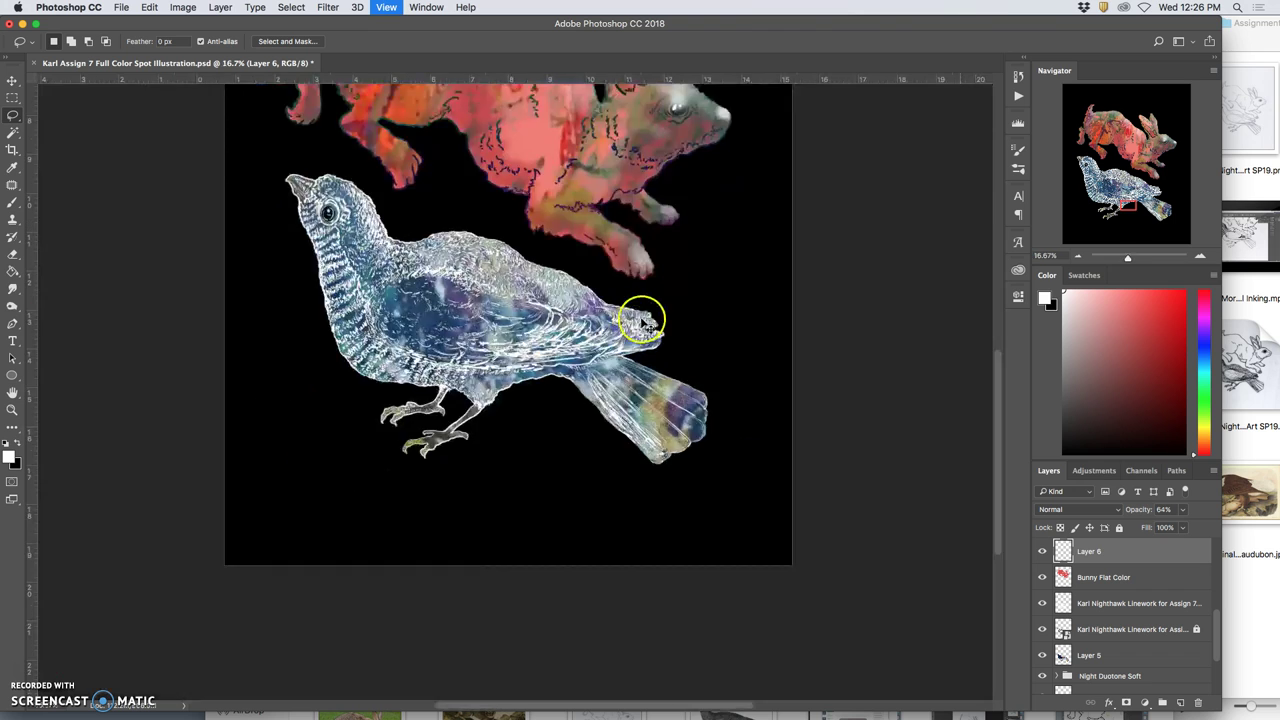
{"action": "scroll", "coordinate": [1130, 643], "scroll_direction": "up", "scroll_amount": 1}
{"action": "scroll", "coordinate": [1130, 643], "scroll_direction": "up", "scroll_amount": 3}
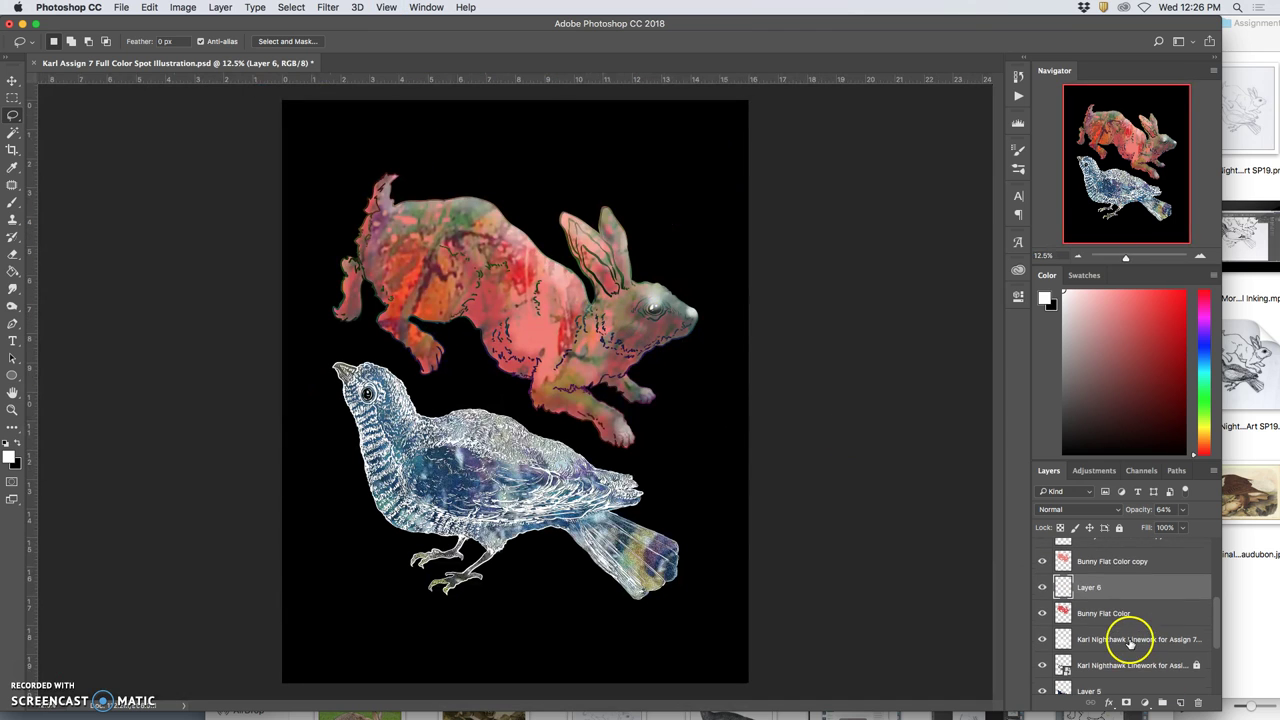
- Hide the Bunny Full Spectrum Color copy 2 layer after comparing it on and off
{"action": "left_click", "coordinate": [1105, 608]}
{"action": "scroll", "coordinate": [1100, 604], "scroll_direction": "up", "scroll_amount": 3}
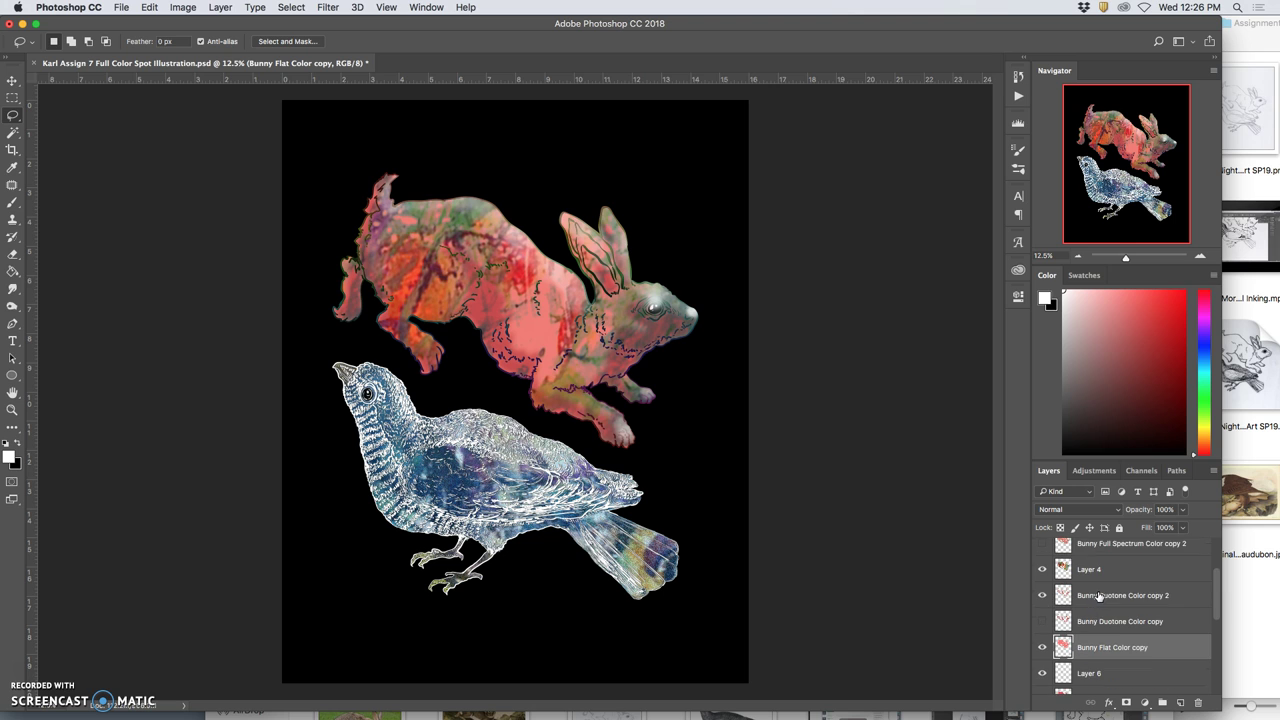
{"action": "left_click", "coordinate": [1052, 583]}
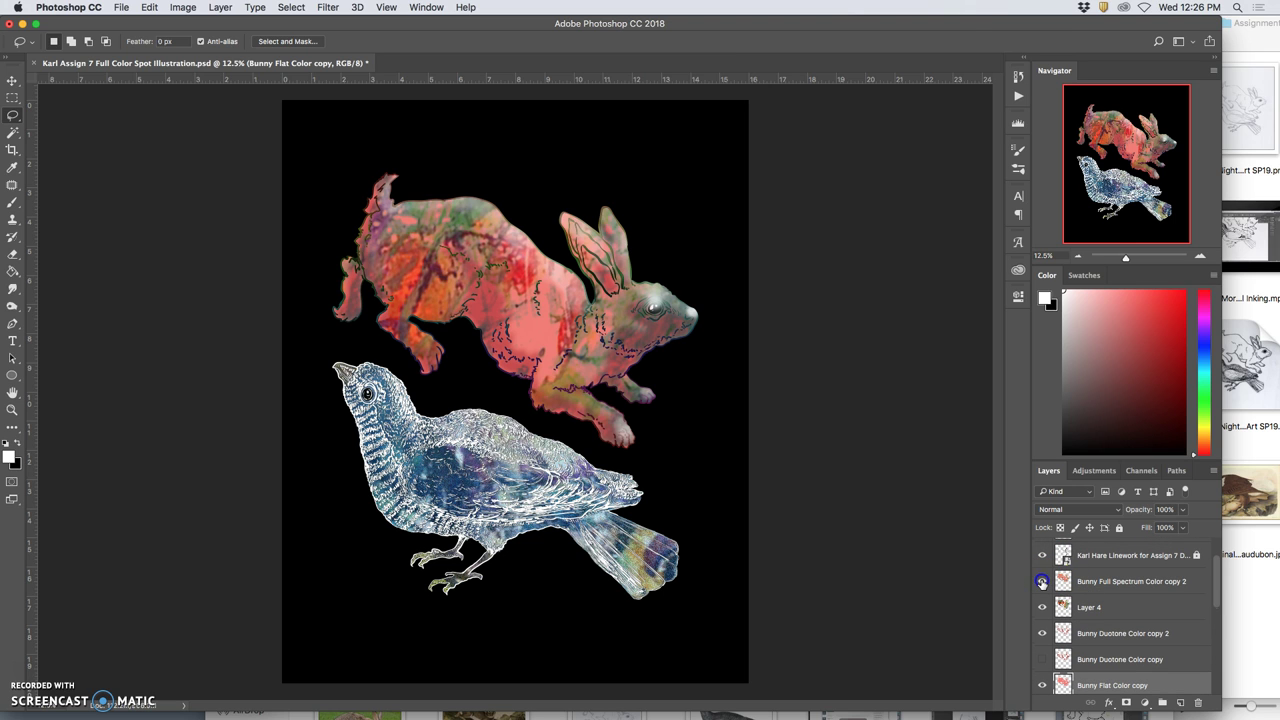
{"action": "left_click", "coordinate": [1042, 581]}
{"action": "left_click", "coordinate": [1042, 581]}
{"action": "left_click", "coordinate": [1042, 583]}
{"action": "left_click", "coordinate": [1095, 607]}
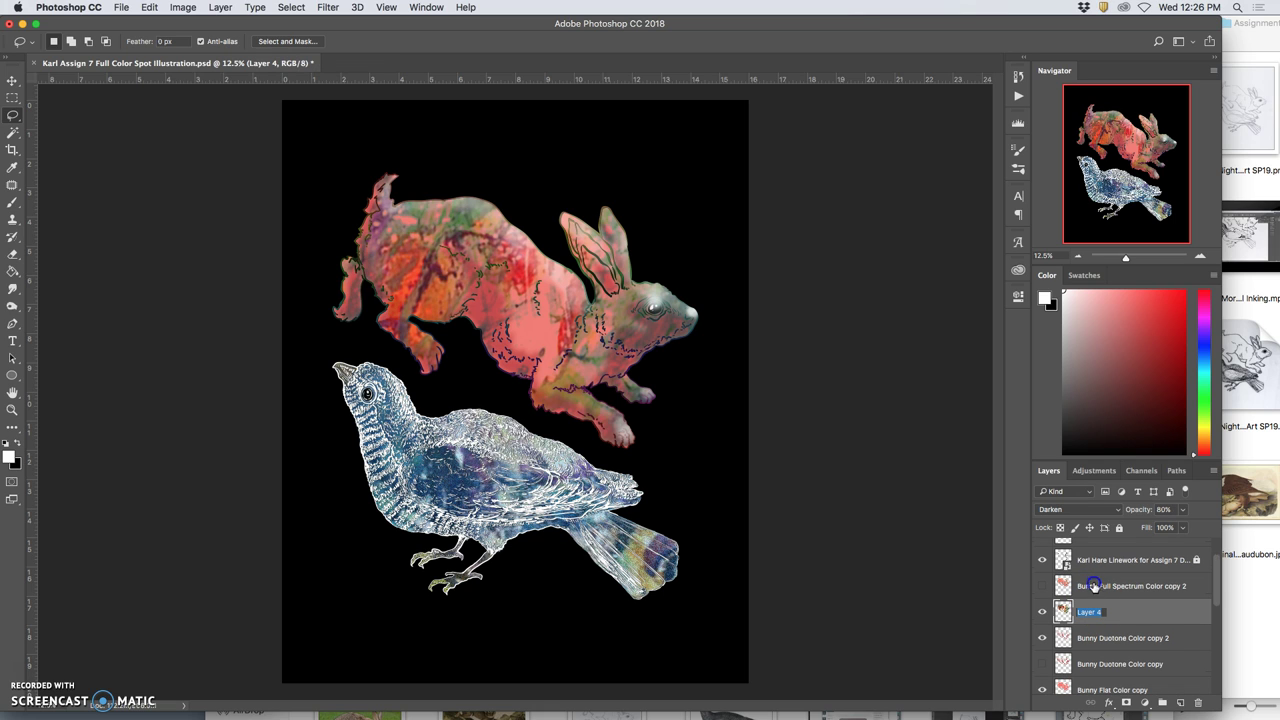
{"action": "left_click", "coordinate": [1126, 608]}
- Set Bunny Flat Color copy to Dissolve blending with reduced opacity
{"action": "left_click", "coordinate": [1089, 685]}
{"action": "left_click", "coordinate": [1100, 675]}
{"action": "left_click", "coordinate": [1088, 509]}
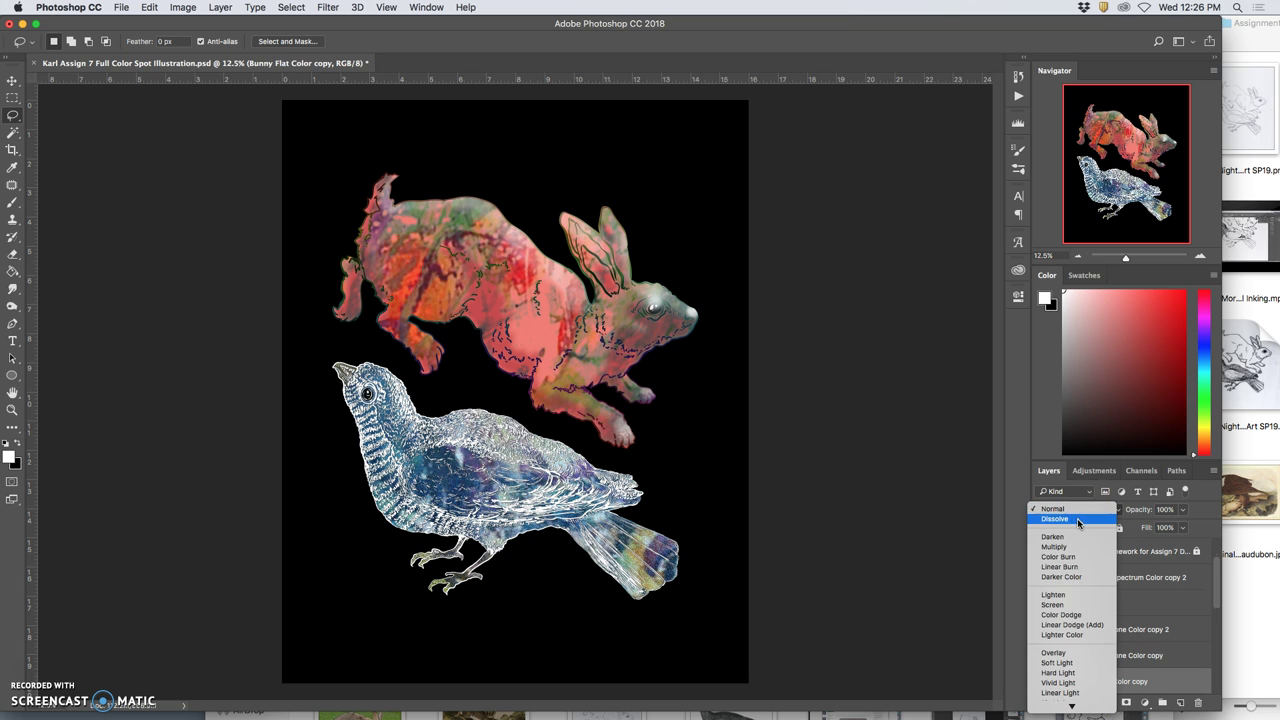
{"action": "left_click", "coordinate": [1078, 520]}
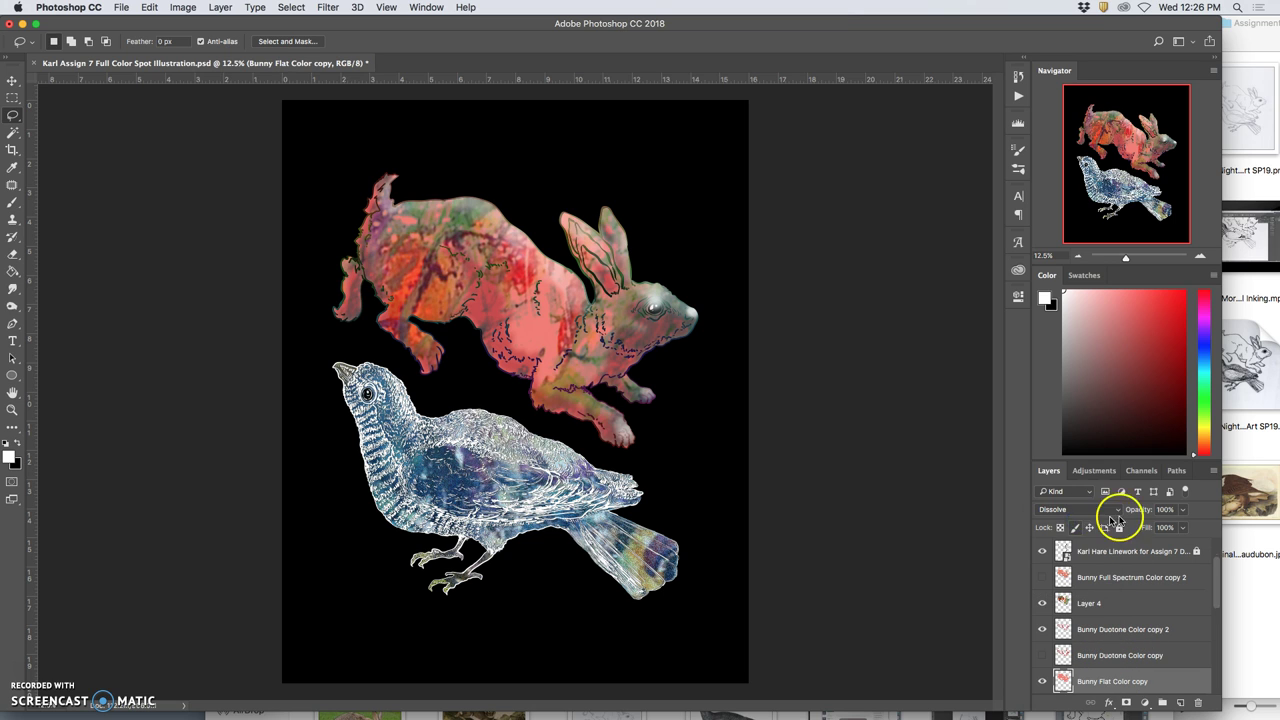
{"action": "left_click", "coordinate": [1181, 510]}
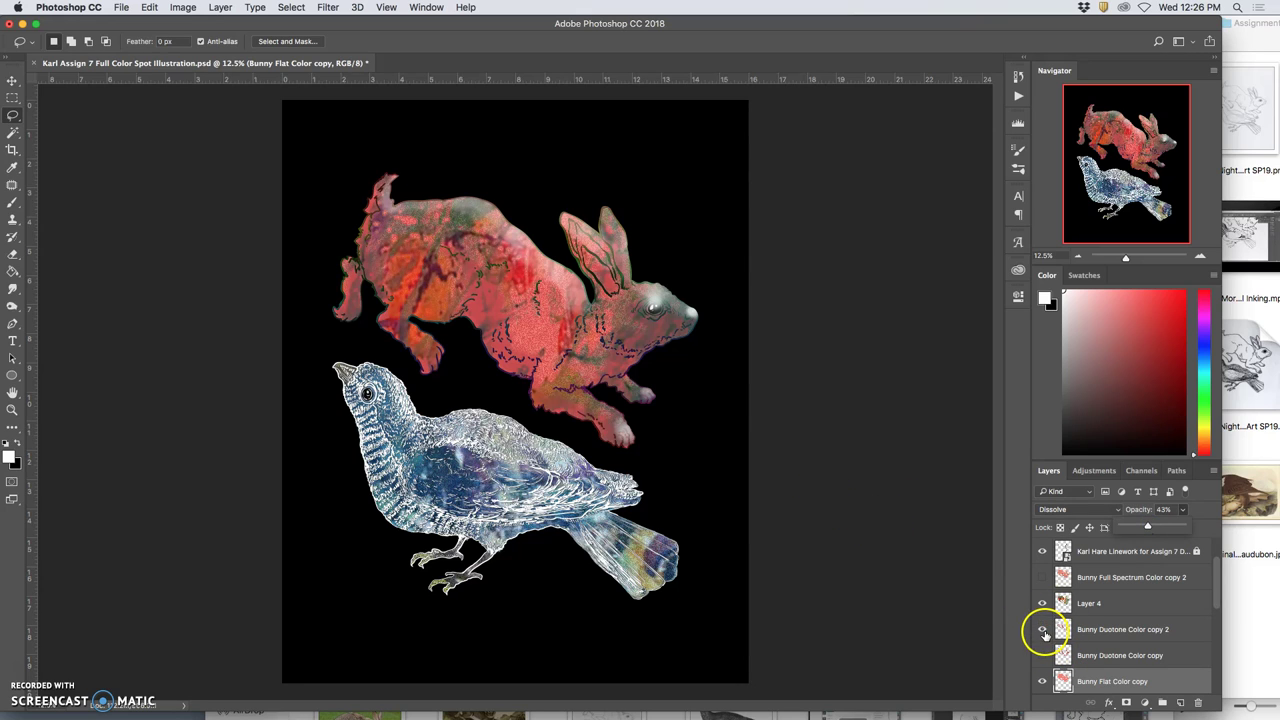
{"action": "left_click", "coordinate": [1043, 630]}
- Hide Bunny Duotone Color copy 2, show Bunny Duotone Color copy, and set it to Dissolve at about 53%
{"action": "left_click", "coordinate": [1043, 631]}
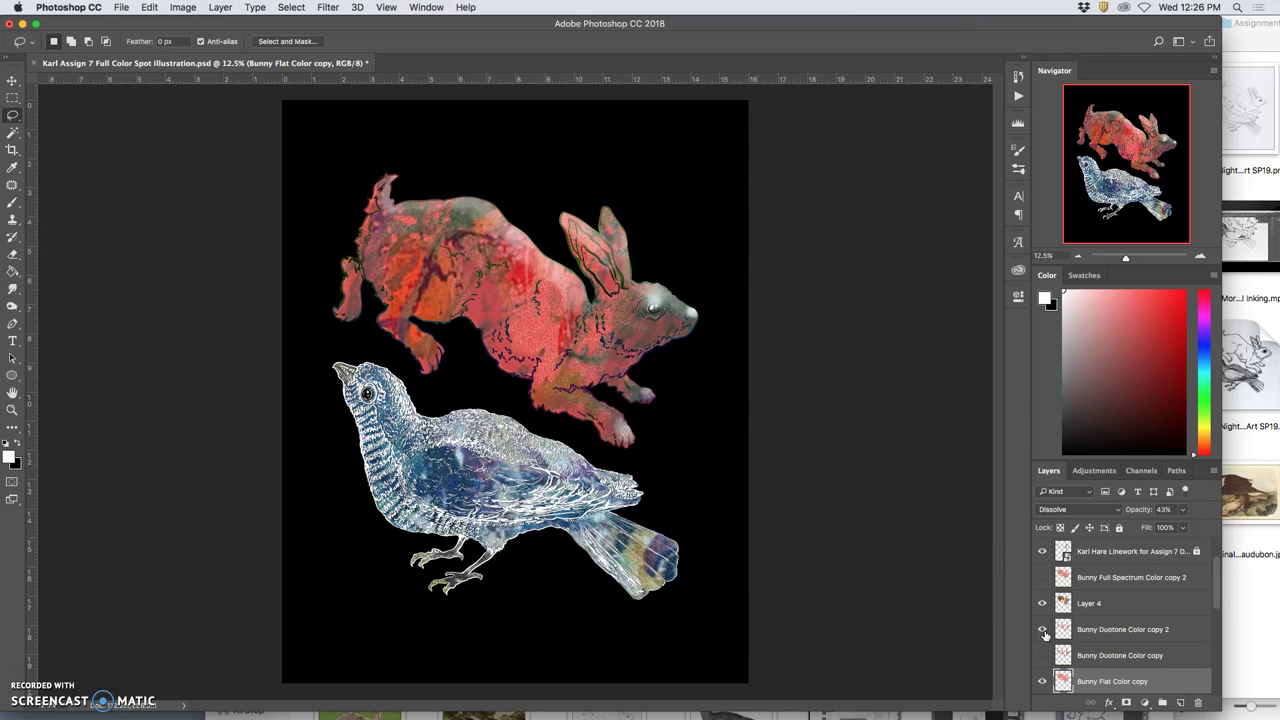
{"action": "left_click", "coordinate": [1043, 655]}
{"action": "key", "text": "super+plus"}
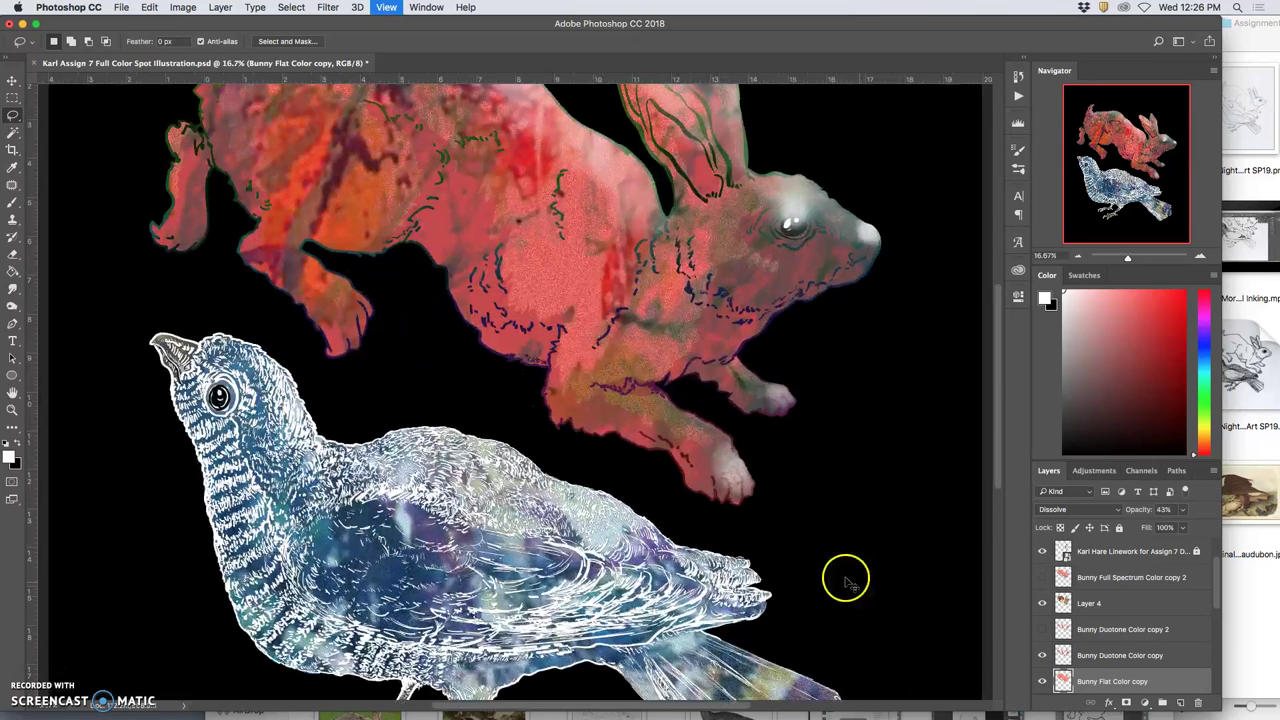
{"action": "key", "text": "super+plus"}
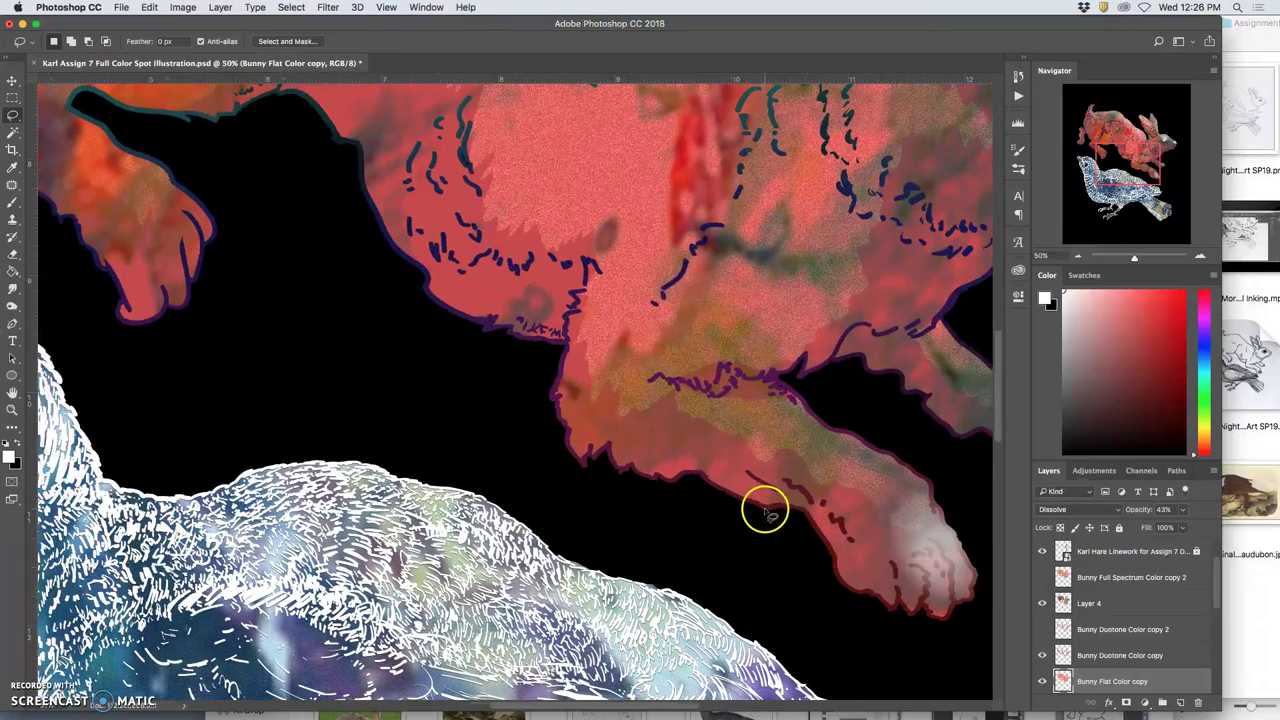
{"action": "left_click", "coordinate": [1113, 655]}
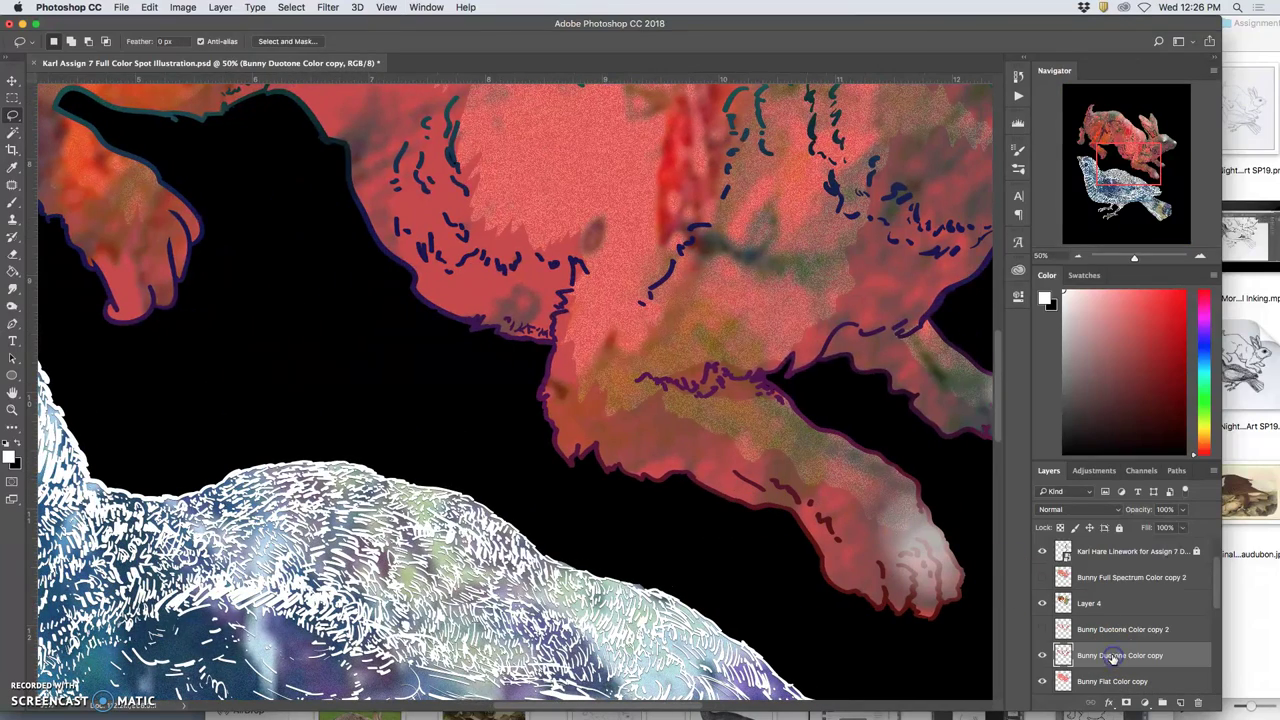
{"action": "left_click", "coordinate": [1099, 511]}
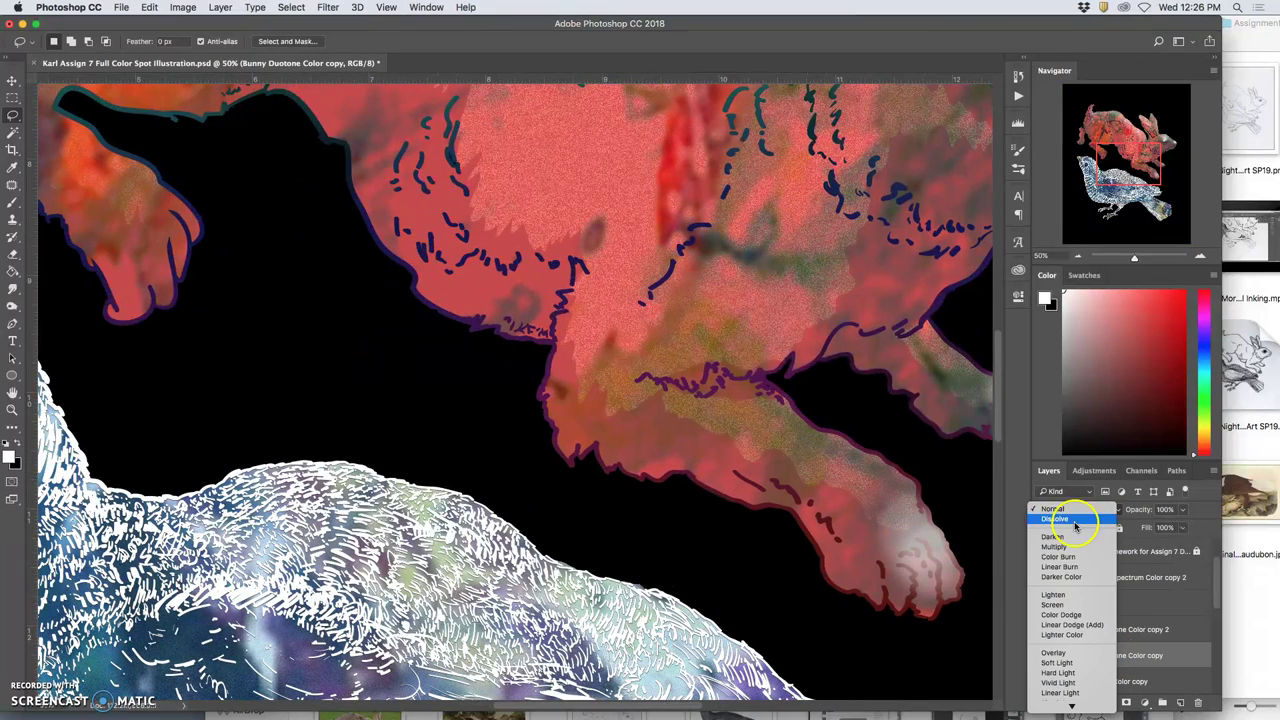
{"action": "left_click", "coordinate": [1095, 519]}
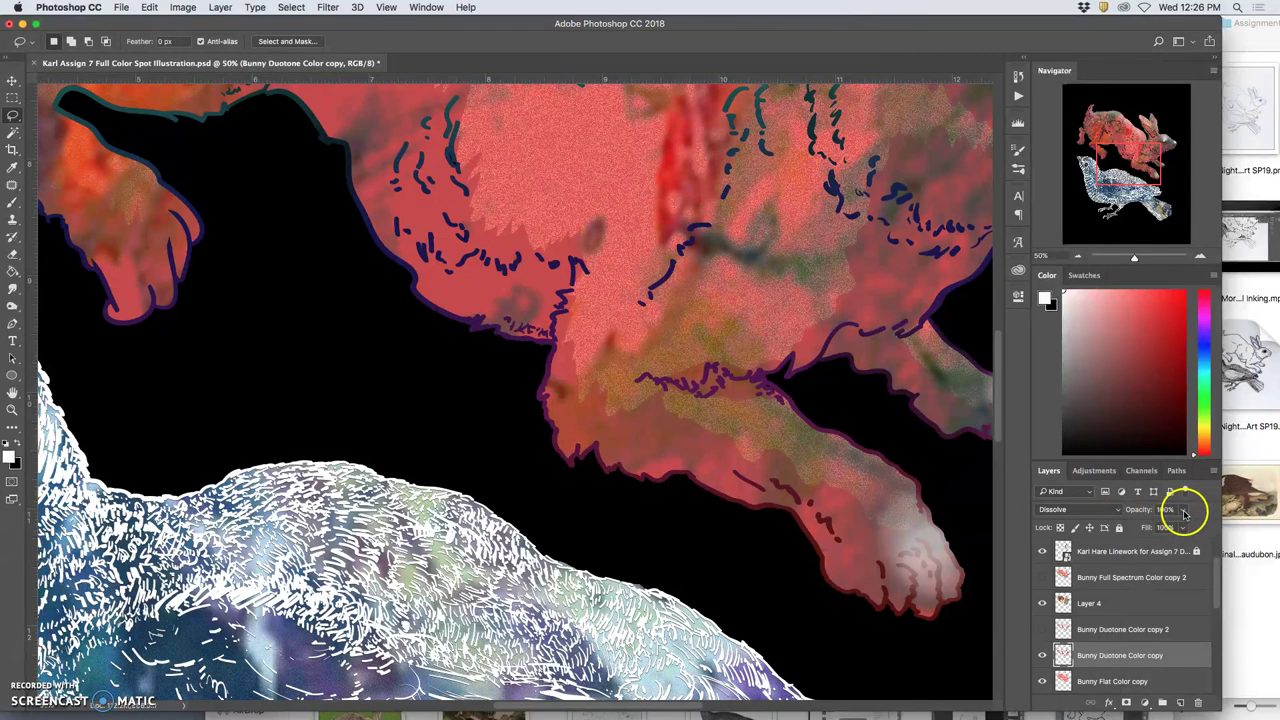
{"action": "left_click", "coordinate": [1185, 512]}
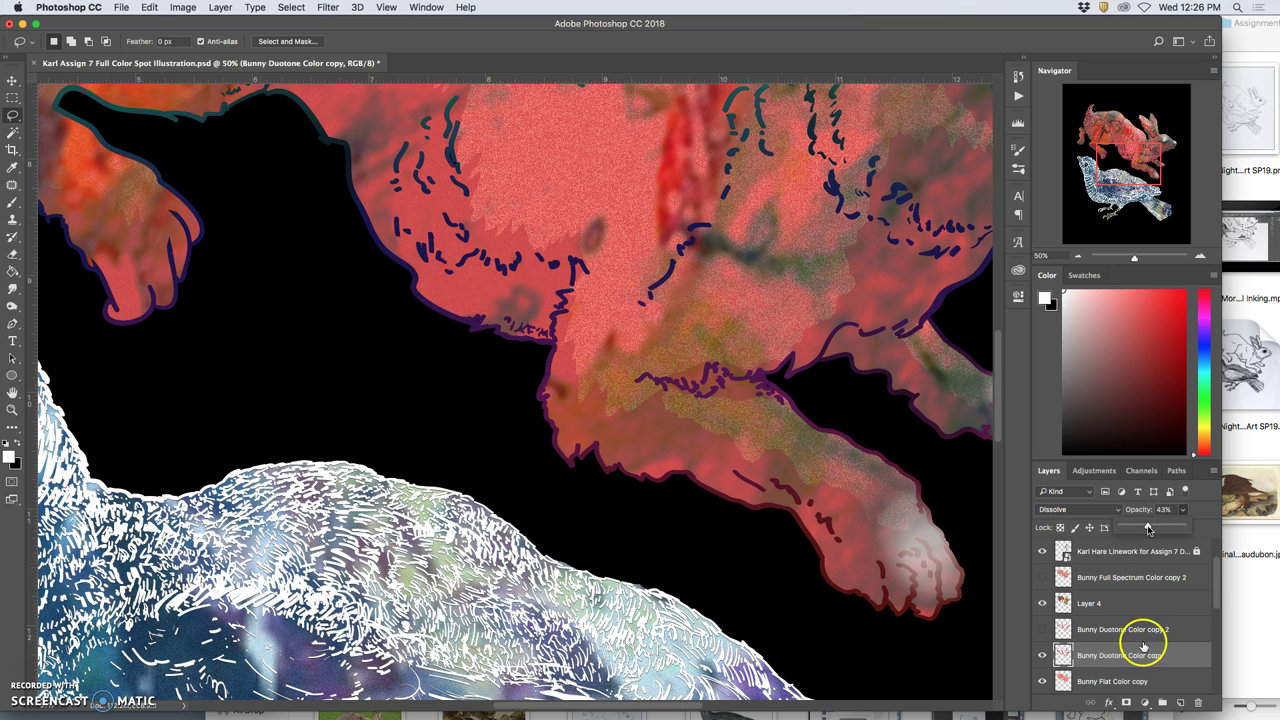
{"action": "left_click", "coordinate": [1176, 655]}
- Add a Gradient Overlay to the duotone copy, blending as Dissolve at about 34% opacity
{"action": "double_click", "coordinate": [1176, 655]}
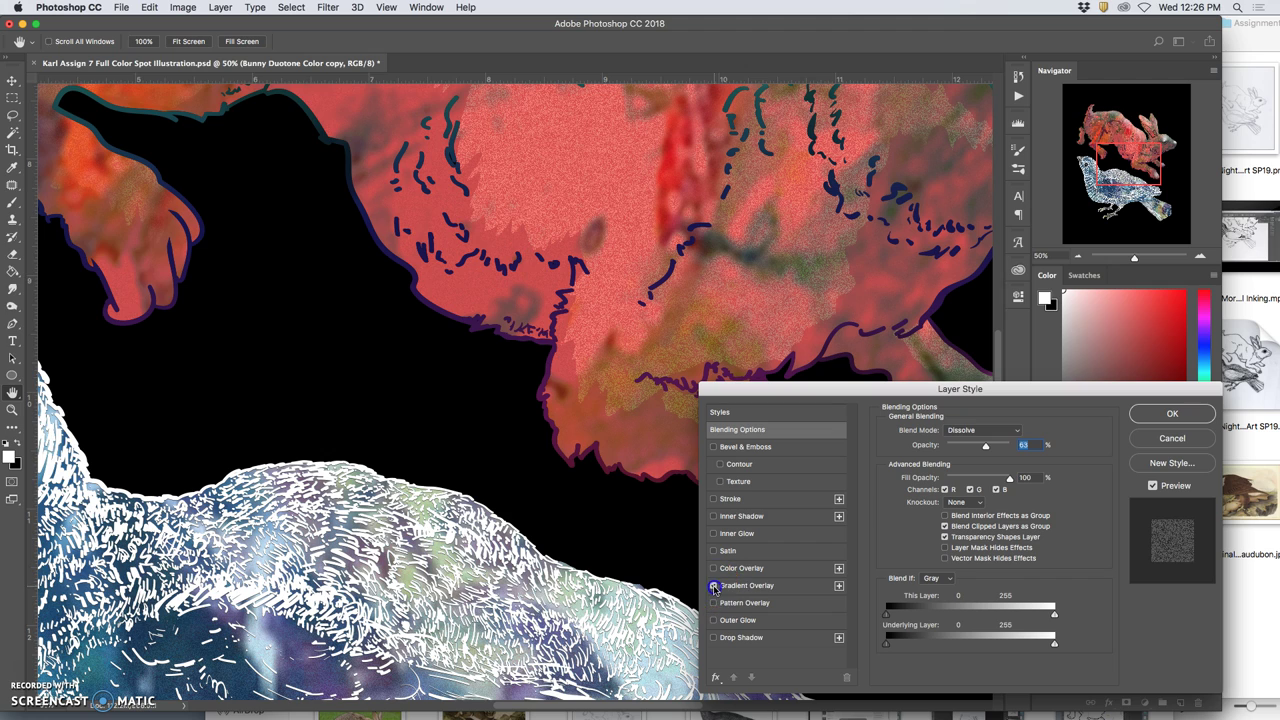
{"action": "left_click", "coordinate": [714, 586]}
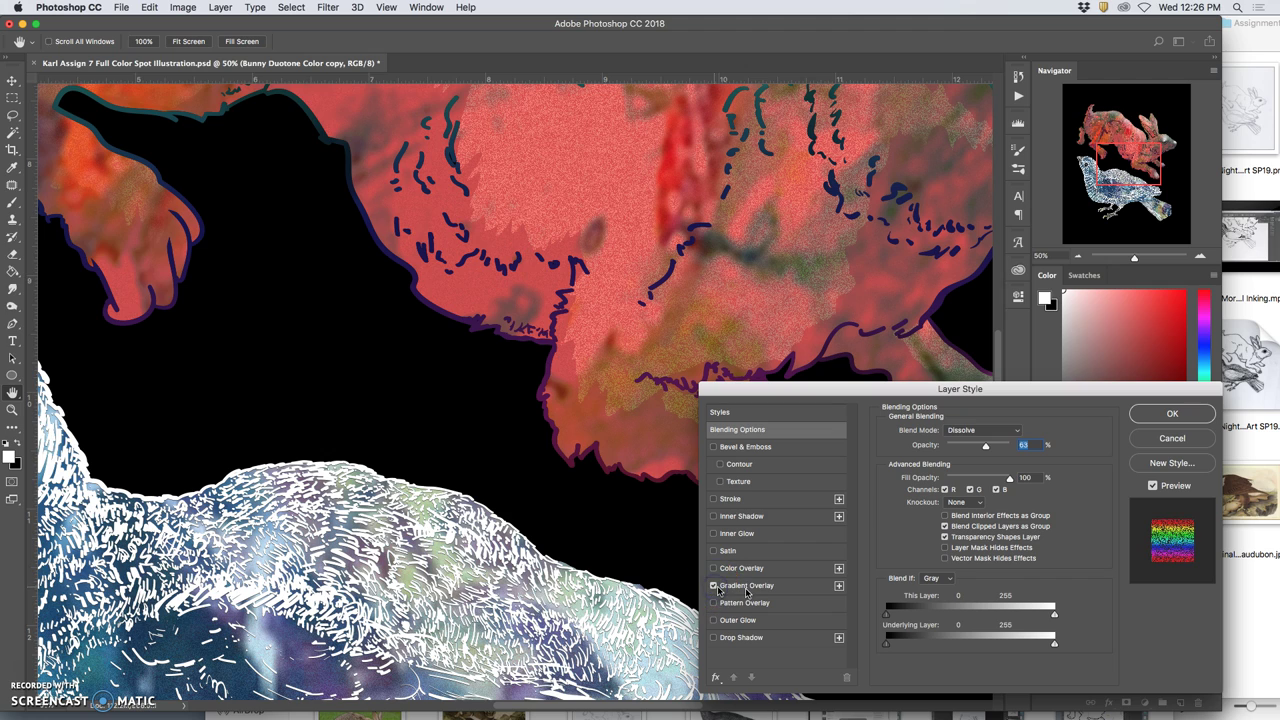
{"action": "left_click", "coordinate": [746, 591]}
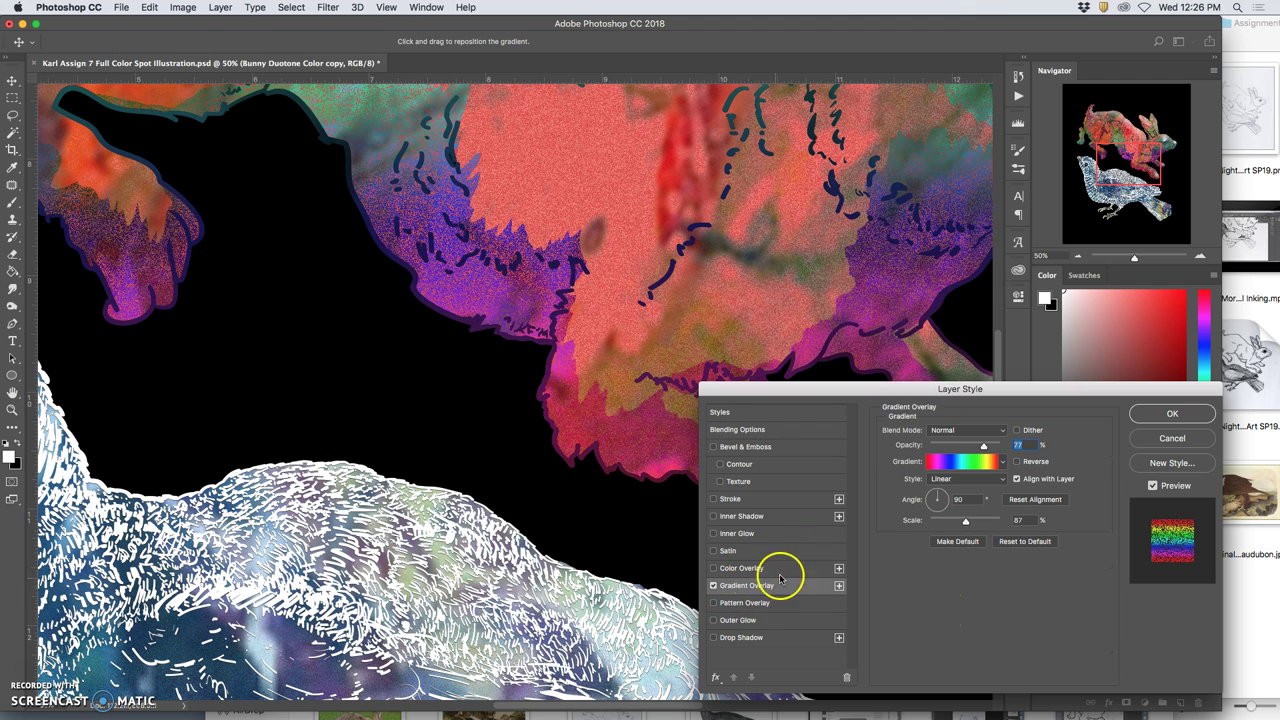
{"action": "scroll", "coordinate": [590, 442], "scroll_direction": "down", "scroll_amount": 2}
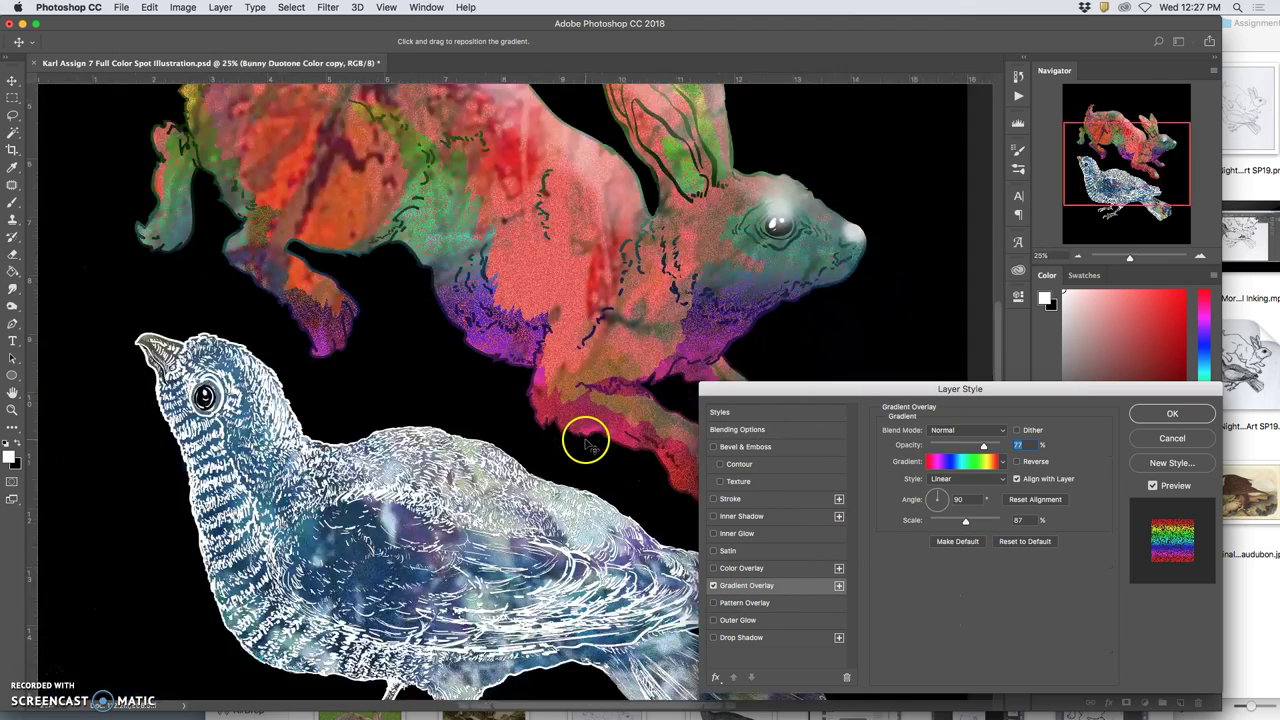
{"action": "scroll", "coordinate": [590, 442], "scroll_direction": "down", "scroll_amount": 1}
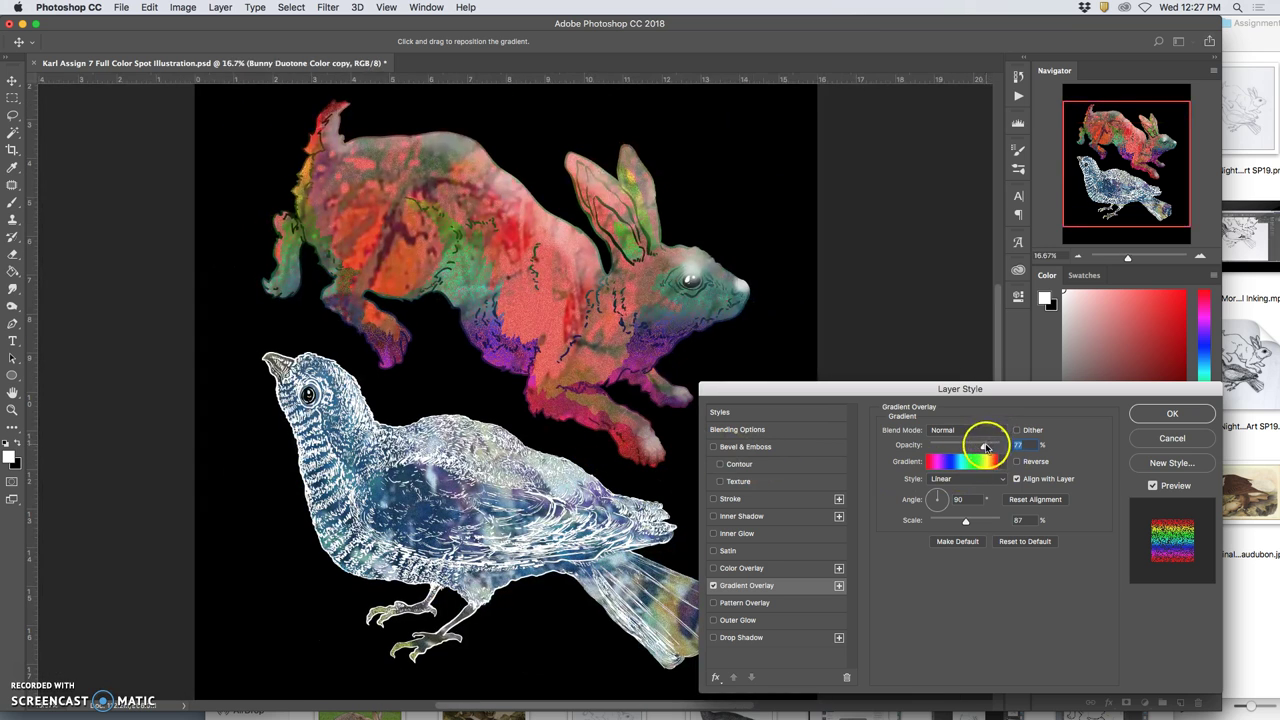
{"action": "left_click_drag", "start_coordinate": [985, 447], "coordinate": [955, 448]}
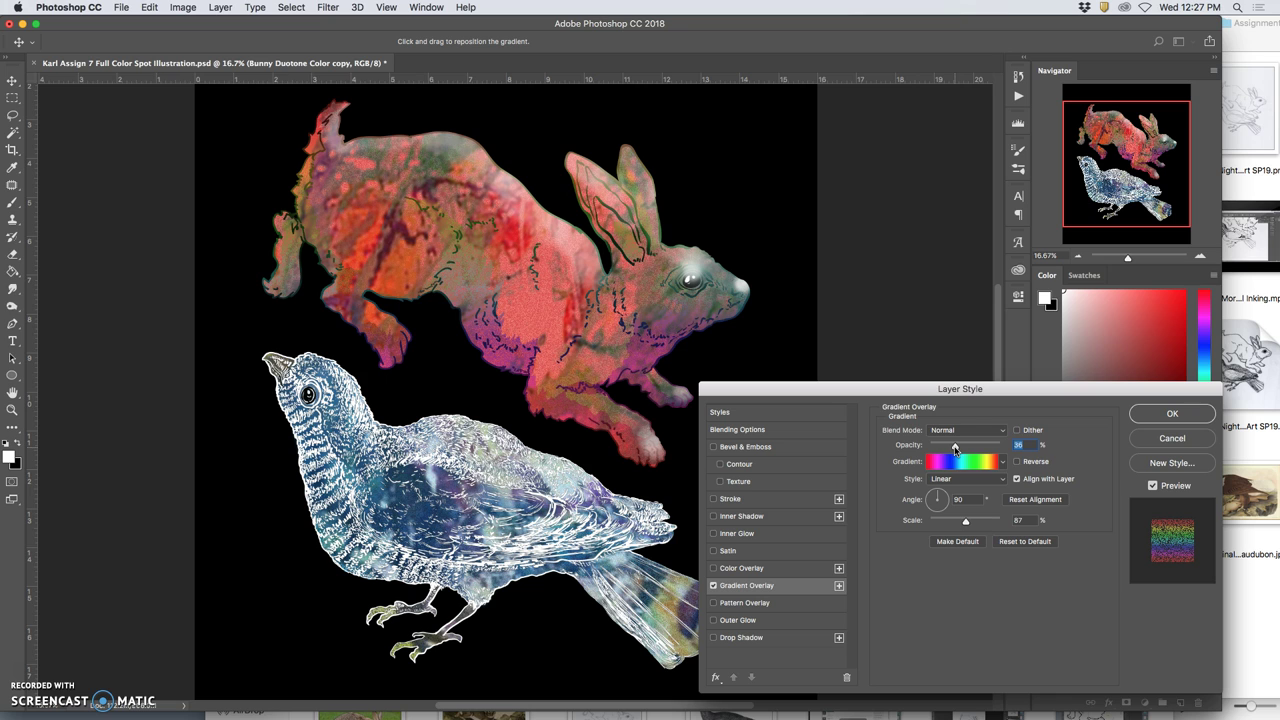
{"action": "left_click", "coordinate": [962, 430]}
{"action": "left_click", "coordinate": [955, 445]}
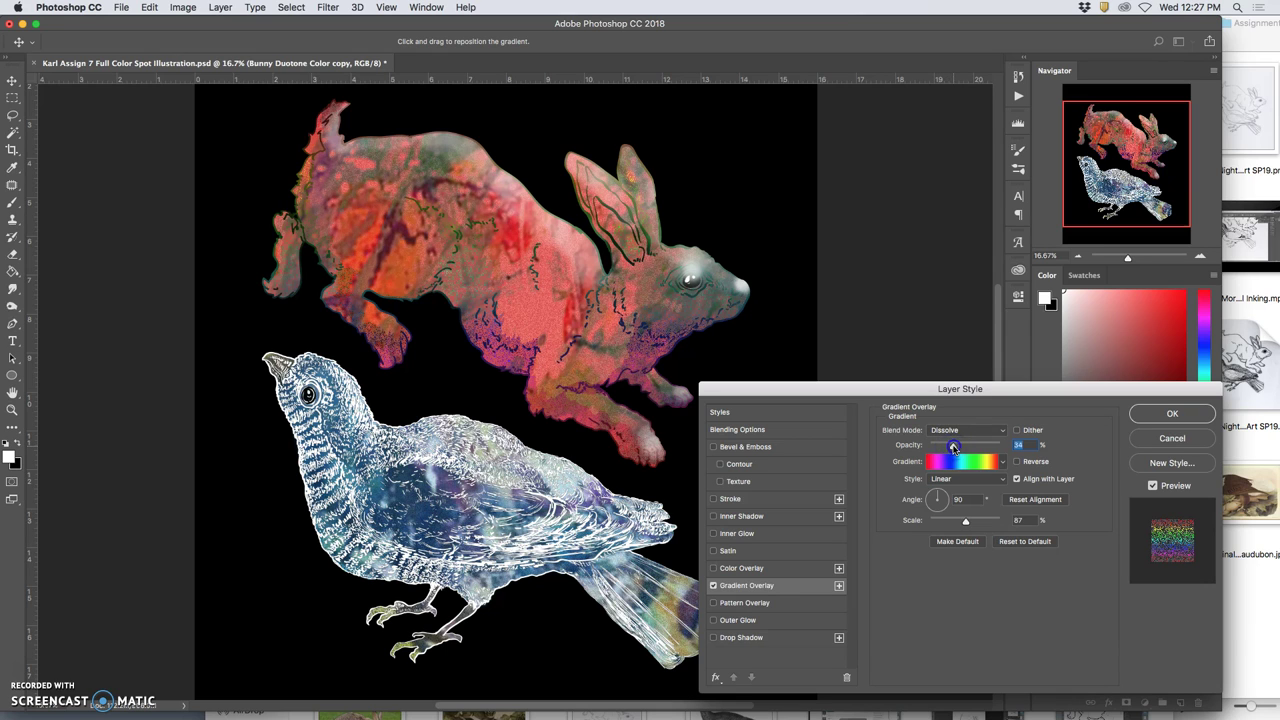
- Try several gradient presets before settling on the Spectrum rainbow gradient
{"action": "left_click", "coordinate": [960, 462]}
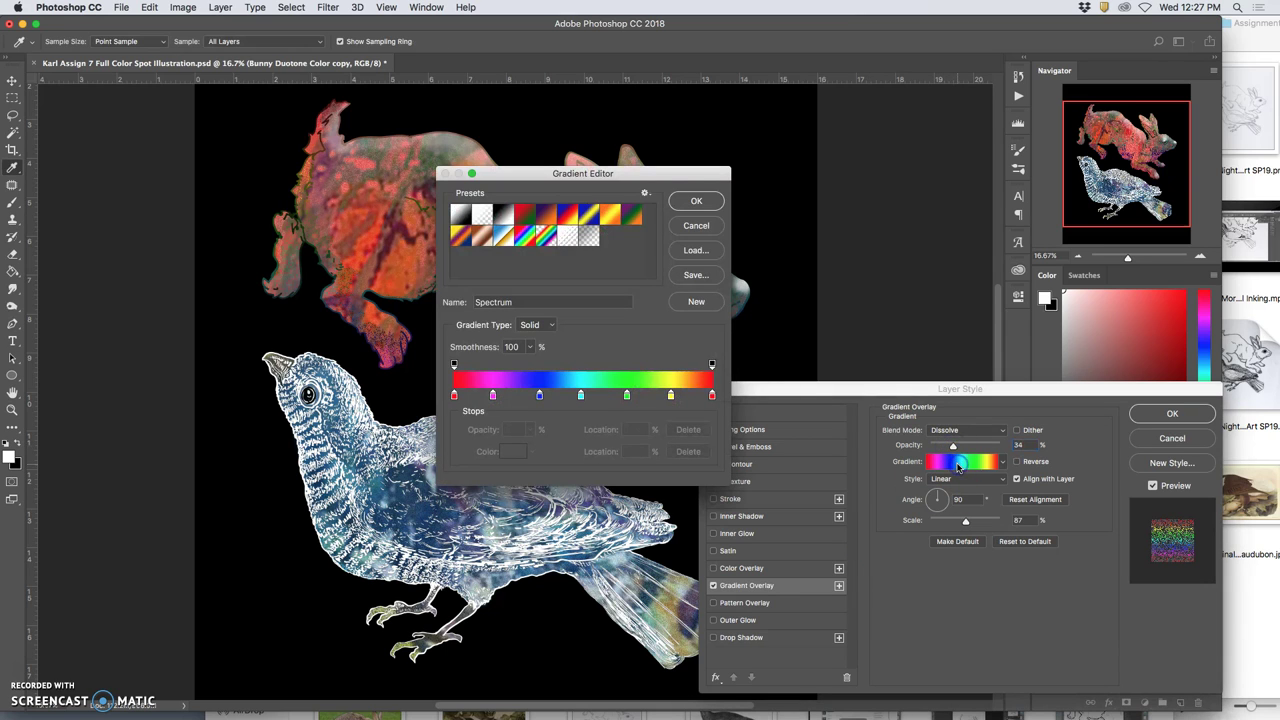
{"action": "left_click", "coordinate": [548, 216]}
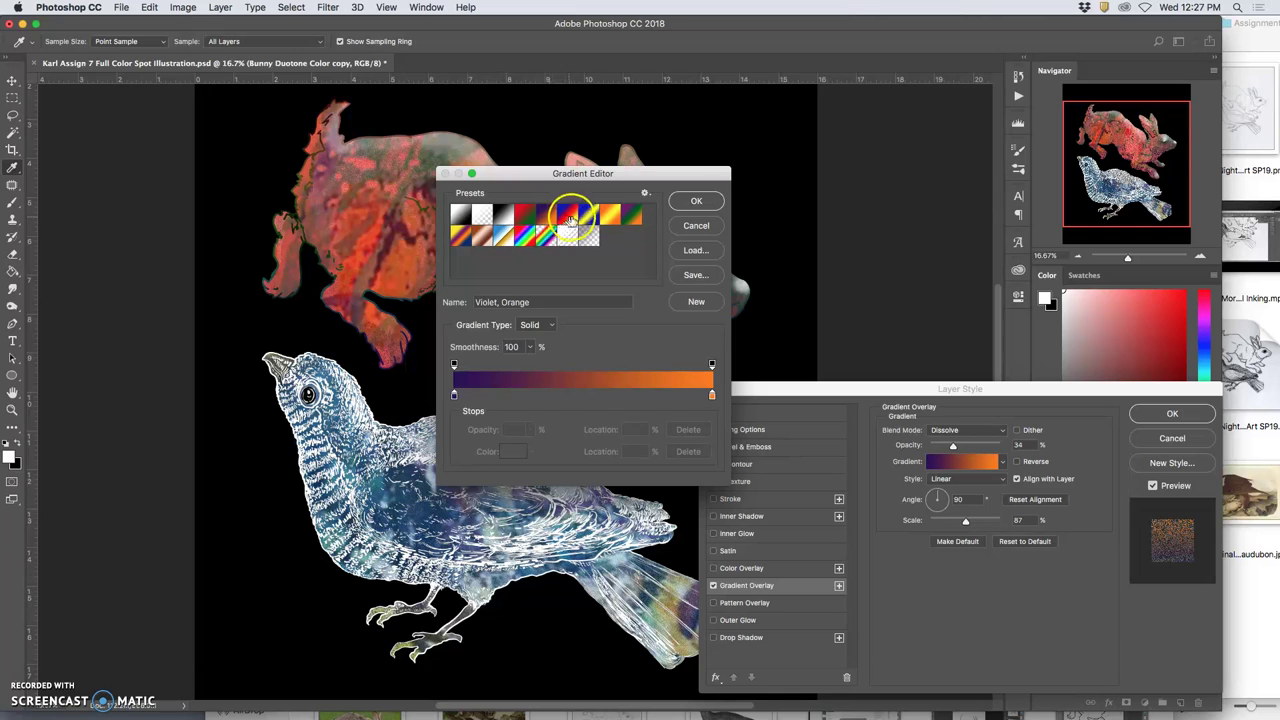
{"action": "left_click", "coordinate": [568, 216]}
{"action": "left_click_drag", "start_coordinate": [593, 177], "coordinate": [495, 439]}
{"action": "left_click", "coordinate": [535, 480]}
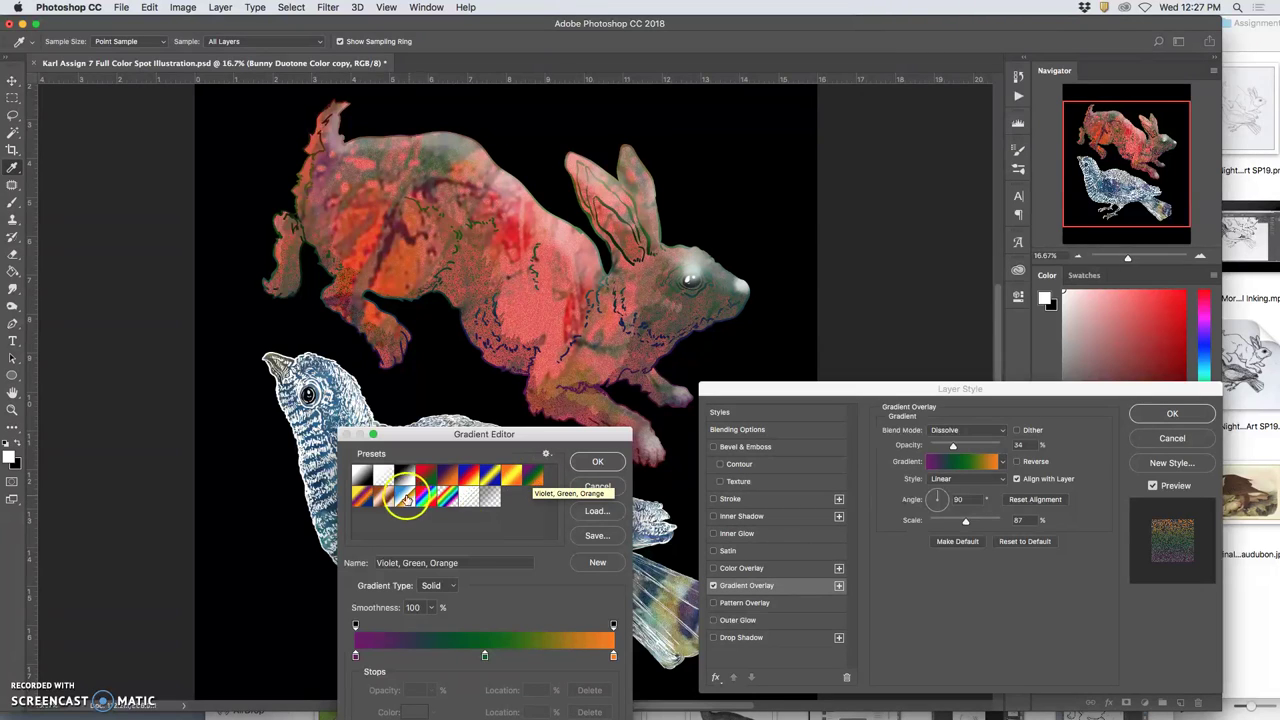
{"action": "left_click", "coordinate": [364, 497]}
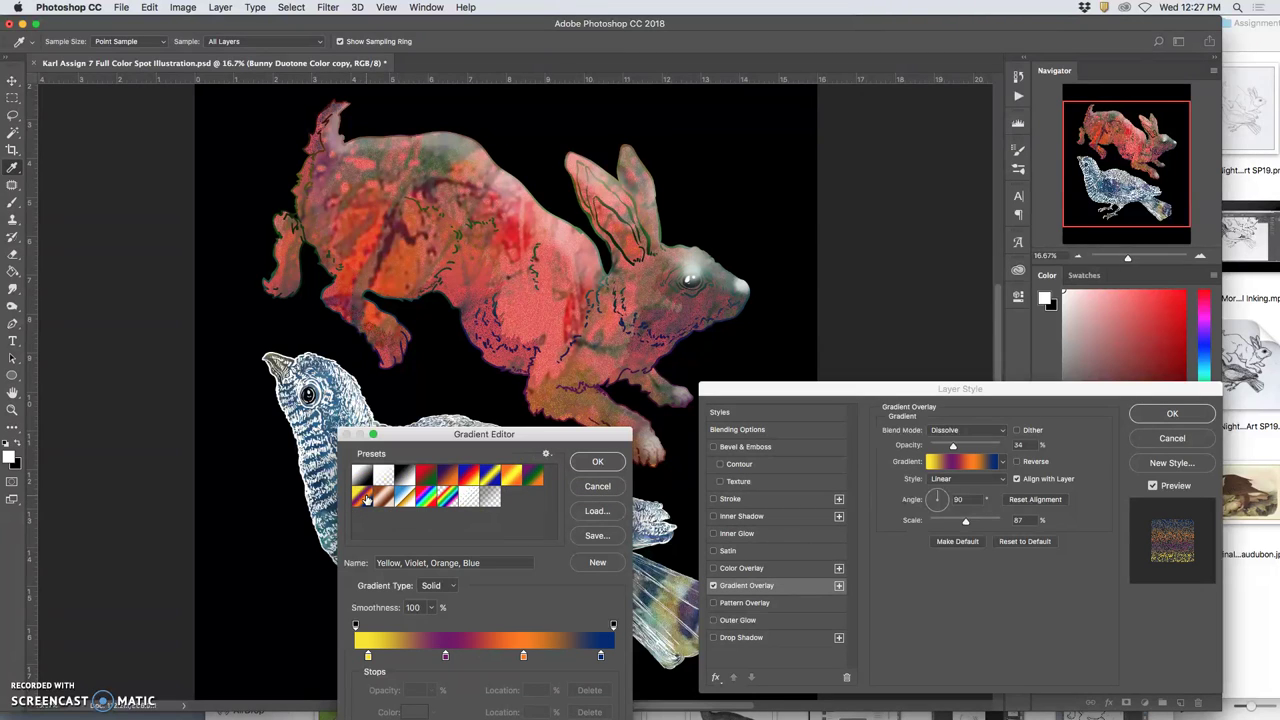
{"action": "left_click", "coordinate": [427, 497]}
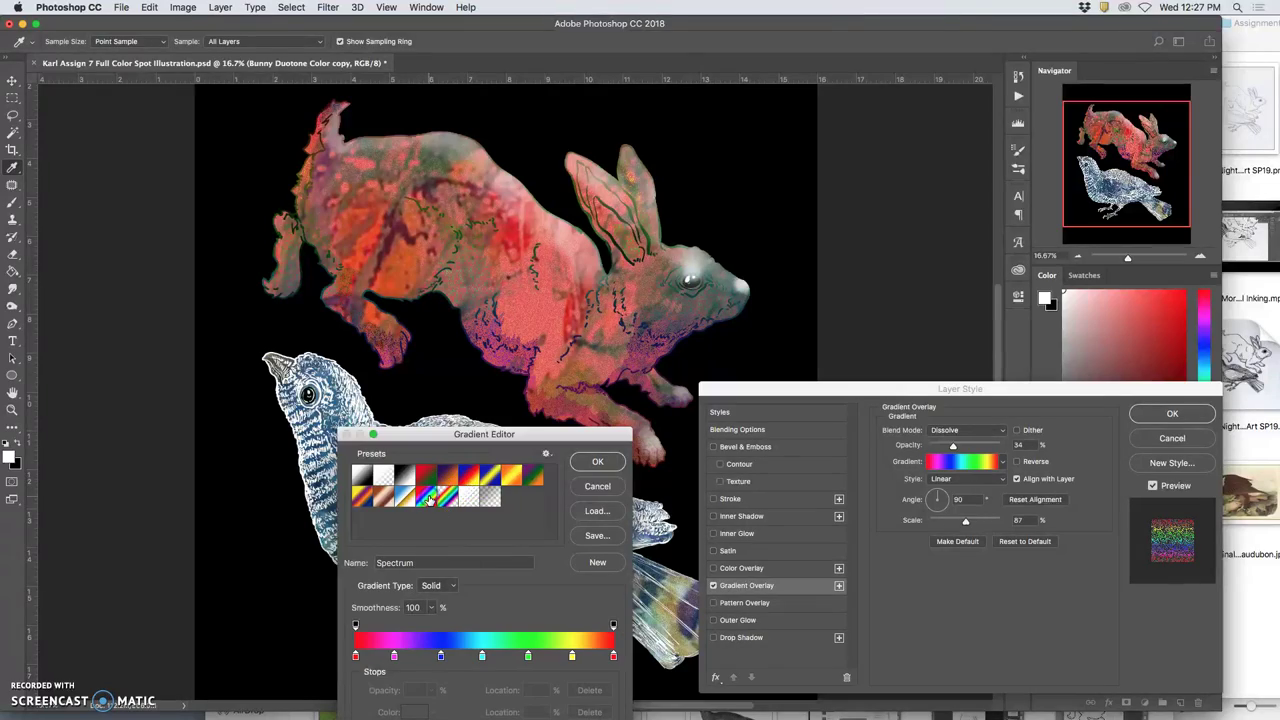
{"action": "left_click", "coordinate": [604, 464]}
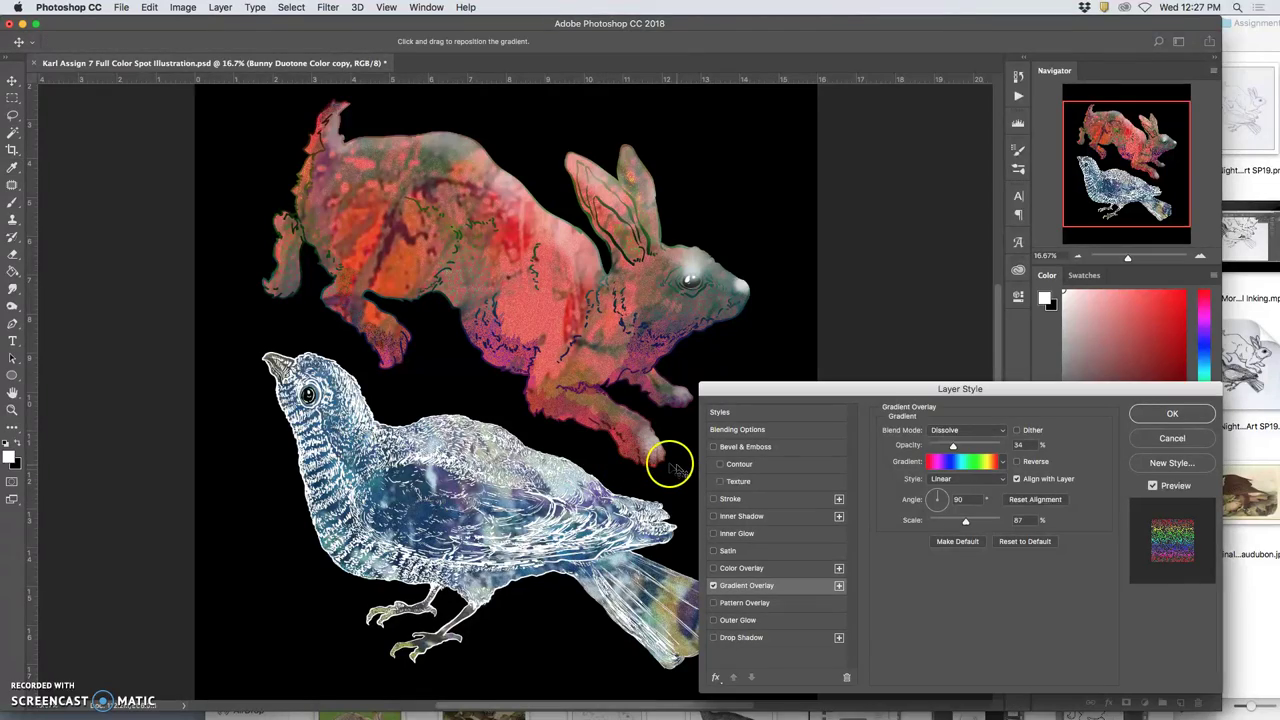
{"action": "scroll", "coordinate": [668, 462], "scroll_direction": "up", "scroll_amount": 3}
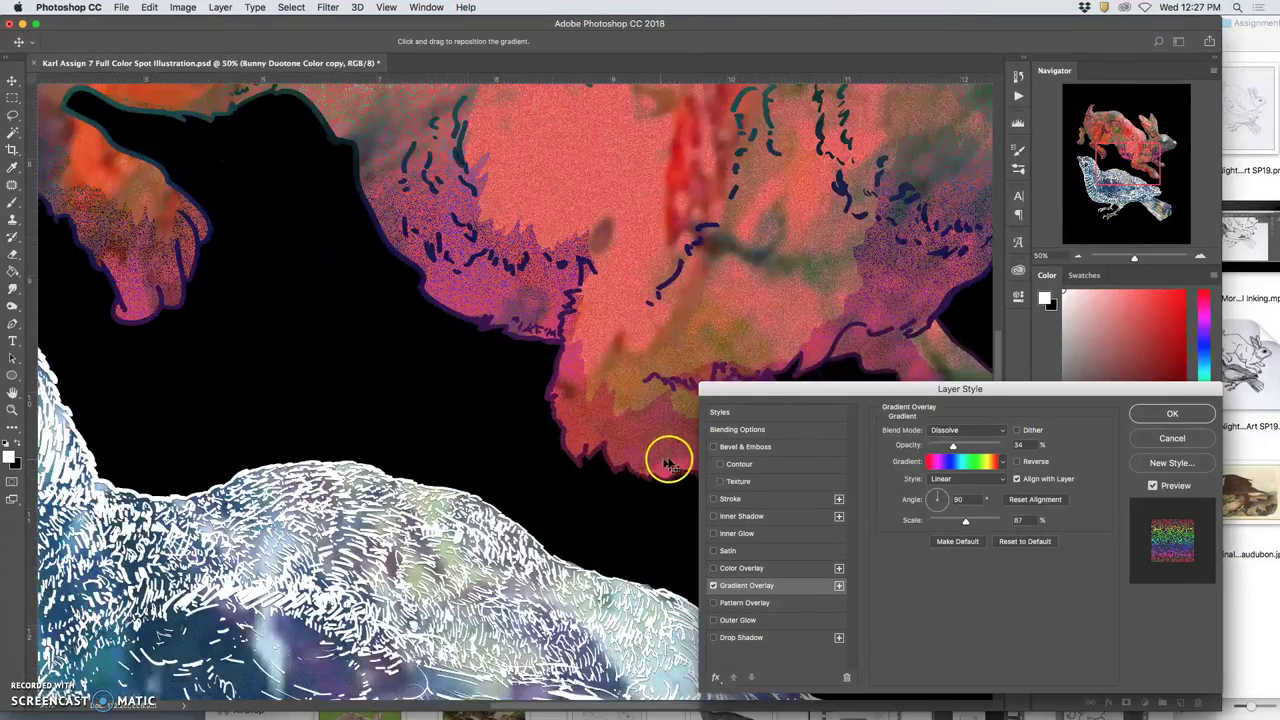
- Apply the gradient overlay and raise Bunny Duotone Color copy's opacity from 63% to 79%
{"action": "left_click", "coordinate": [1148, 418]}
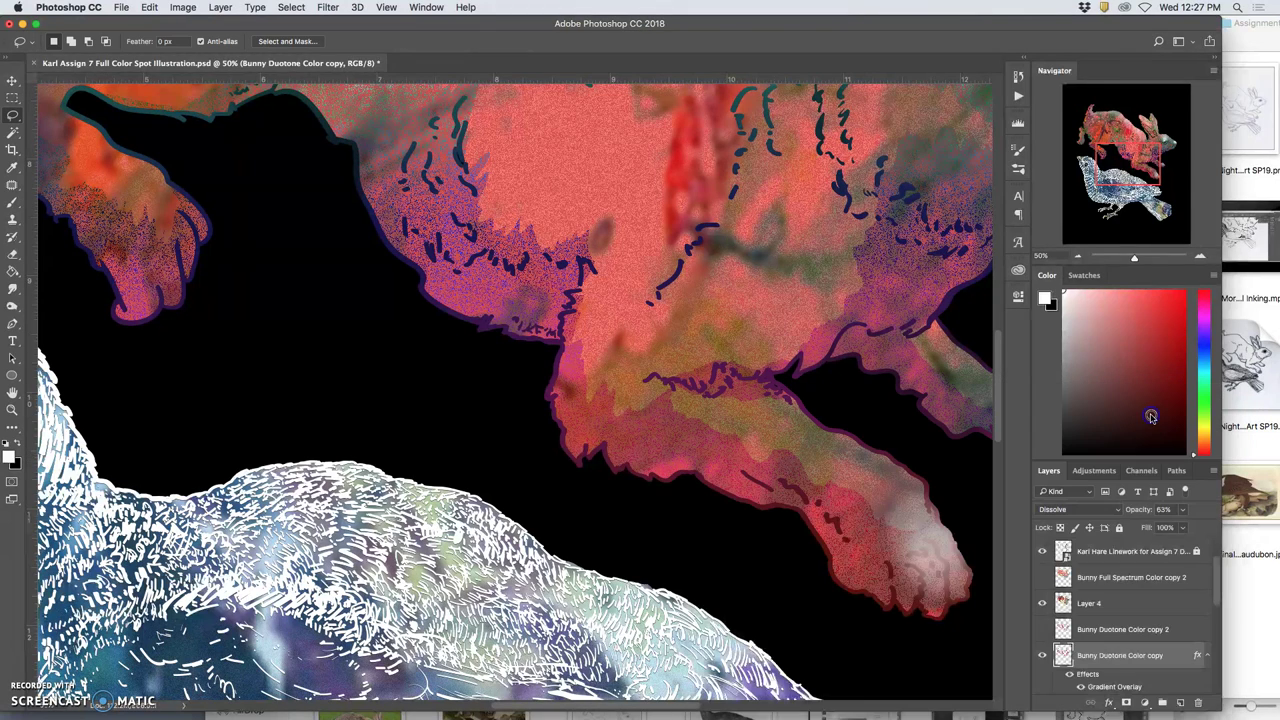
{"action": "left_click", "coordinate": [1042, 655]}
{"action": "left_click", "coordinate": [1042, 655]}
{"action": "left_click", "coordinate": [1093, 676]}
{"action": "left_click", "coordinate": [1182, 509]}
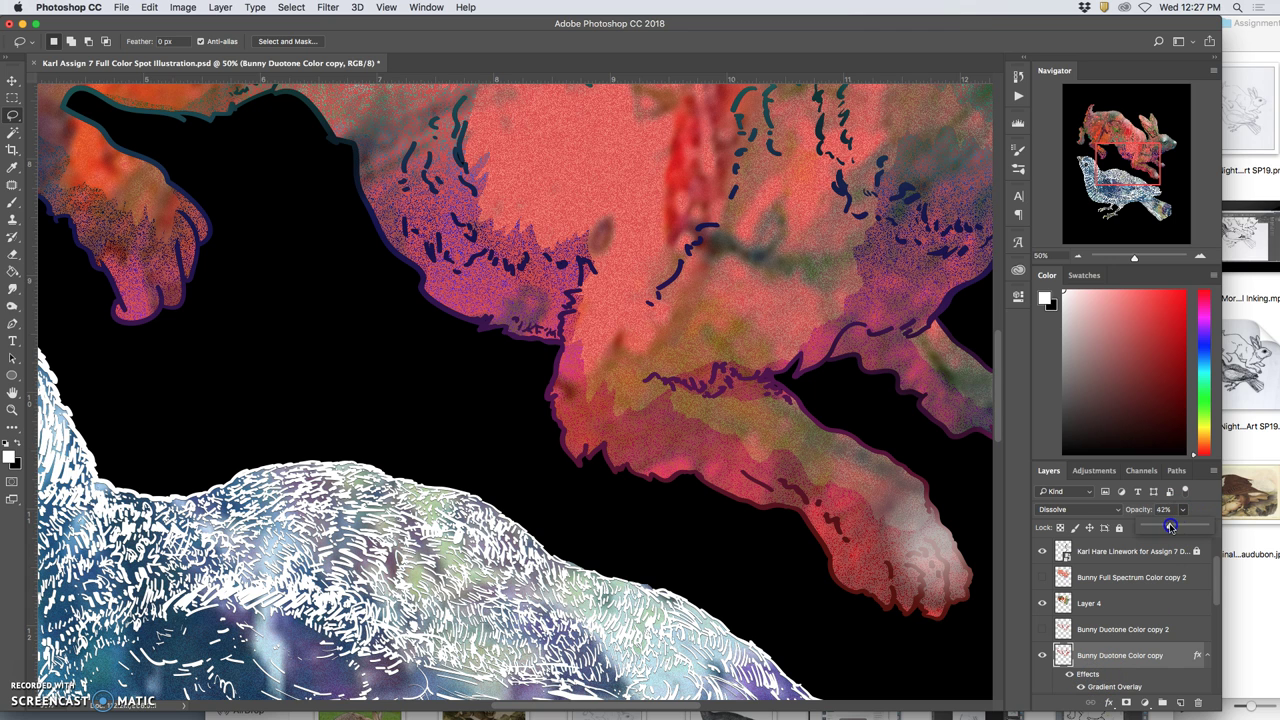
{"action": "left_click_drag", "start_coordinate": [1171, 527], "coordinate": [1185, 527]}
- Toggle Bunny Flat Color copy to compare, then zoom out to the whole illustration
{"action": "scroll", "coordinate": [1137, 563], "scroll_direction": "down", "scroll_amount": 2}
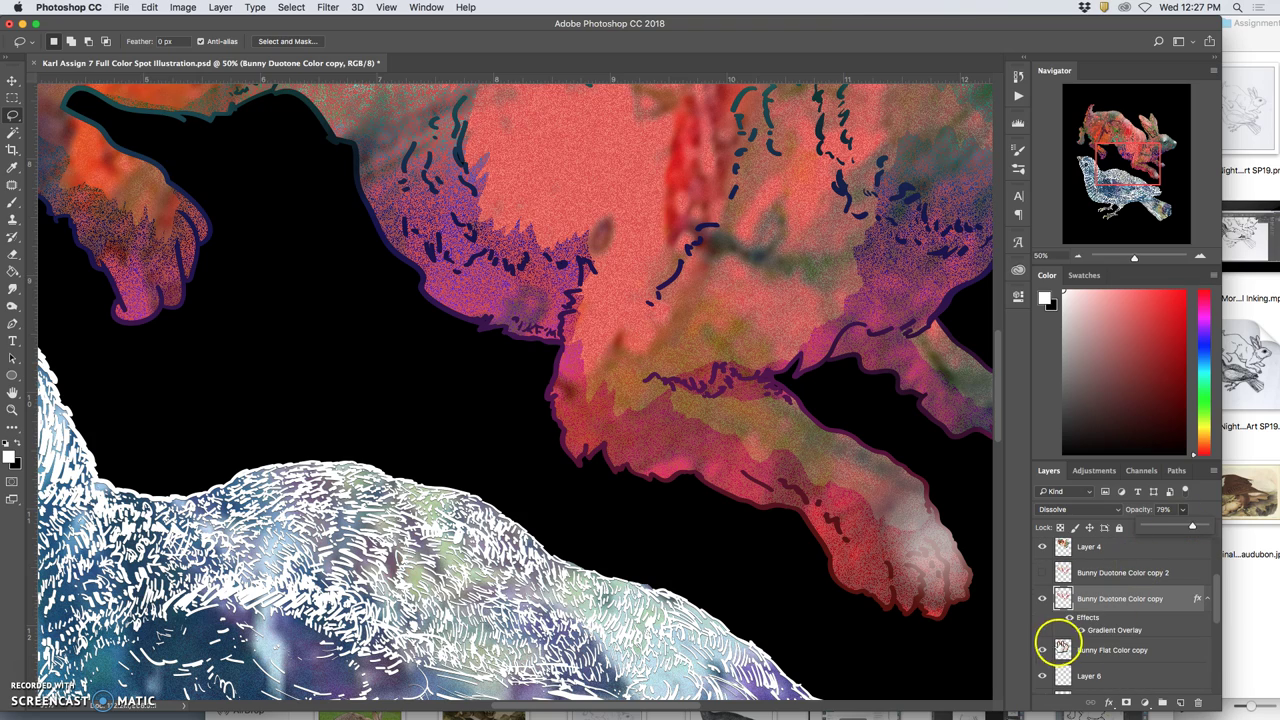
{"action": "left_click", "coordinate": [1042, 649]}
{"action": "left_click", "coordinate": [1043, 650]}
{"action": "left_click", "coordinate": [1044, 650]}
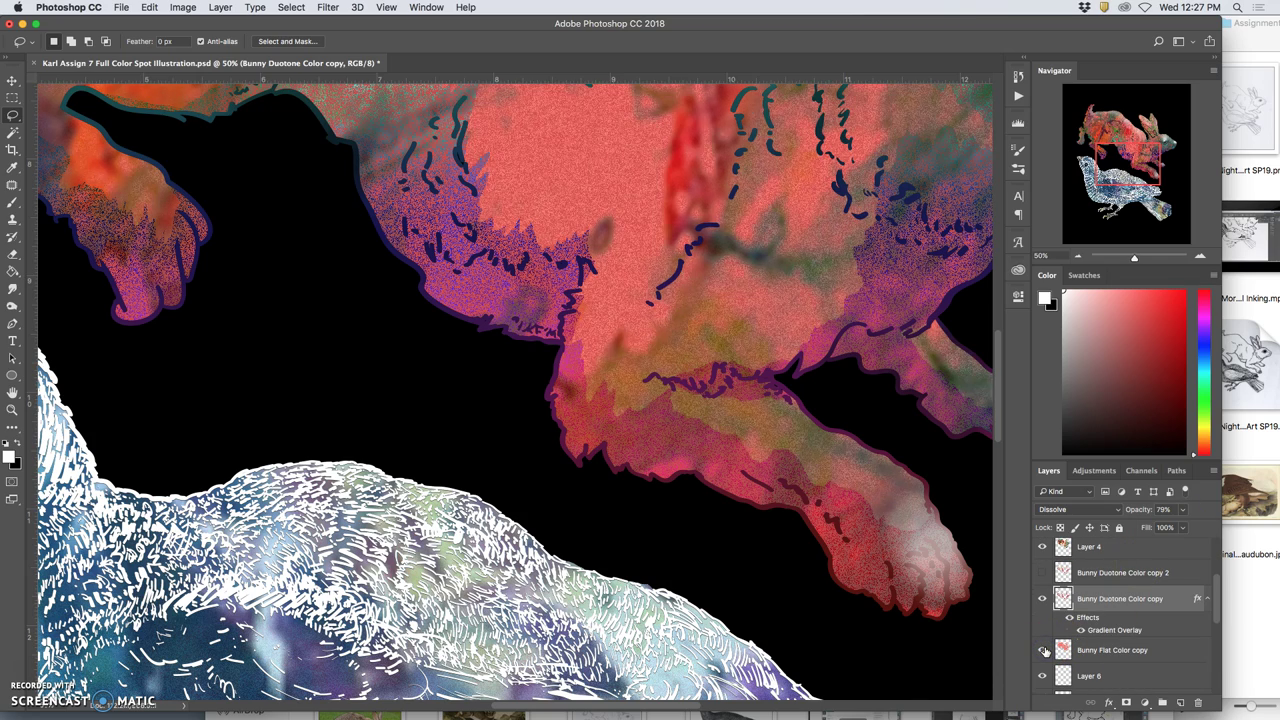
{"action": "key", "text": "super+minus"}
{"action": "key", "text": "super+minus"}
{"action": "key", "text": "super+minus"}
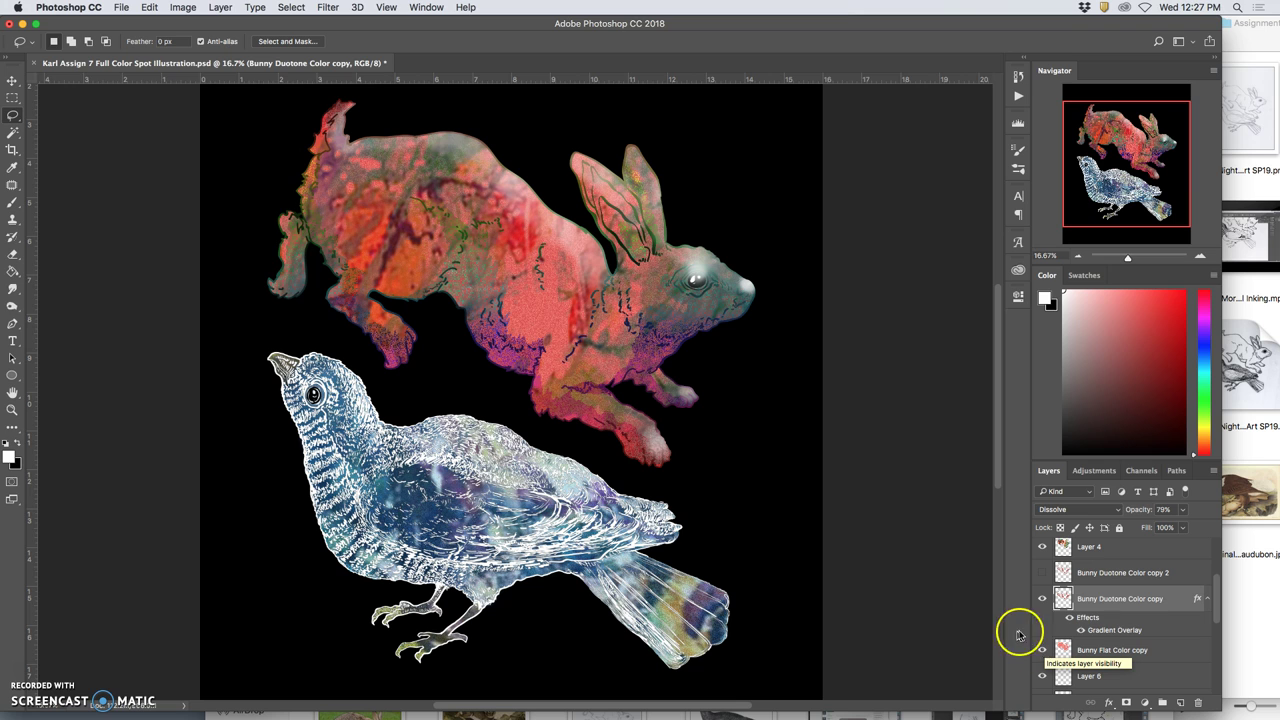
- Select the COLOR HOLDS layer and toggle it off and on to judge its effect
{"action": "scroll", "coordinate": [1130, 618], "scroll_direction": "up", "scroll_amount": 4}
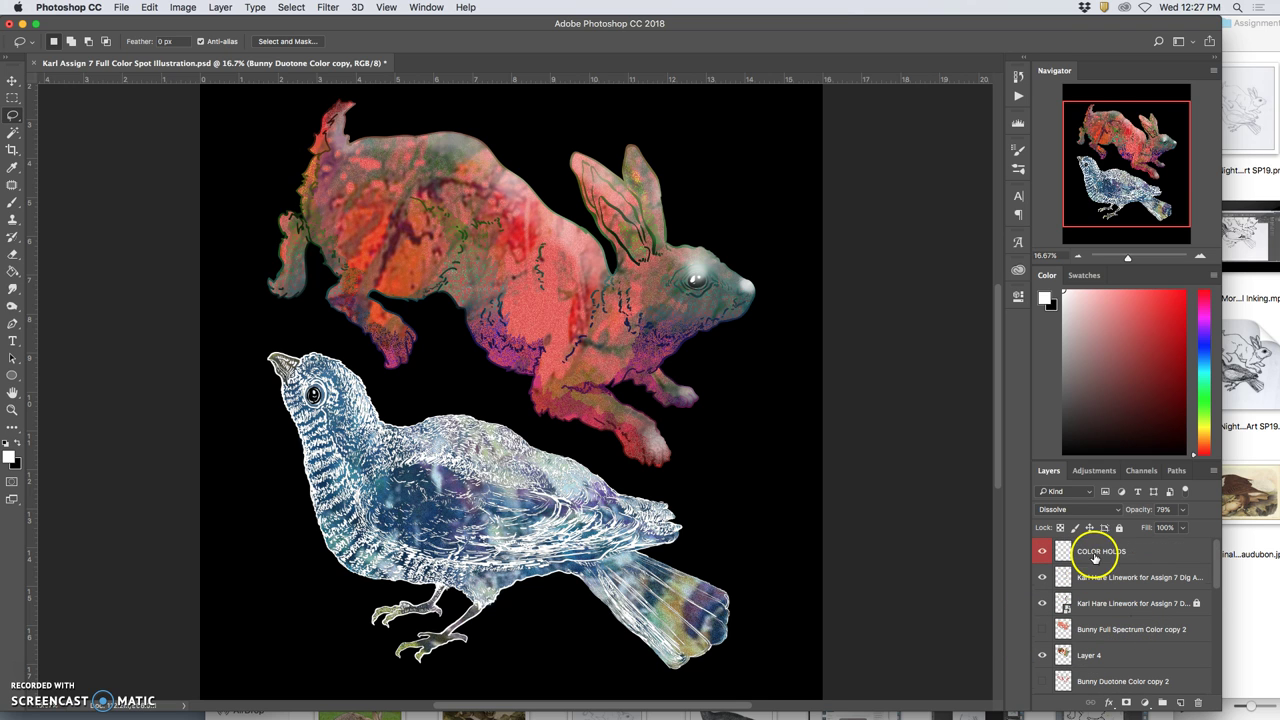
{"action": "left_click", "coordinate": [1095, 557]}
{"action": "left_click", "coordinate": [1043, 553]}
{"action": "left_click", "coordinate": [1043, 553]}
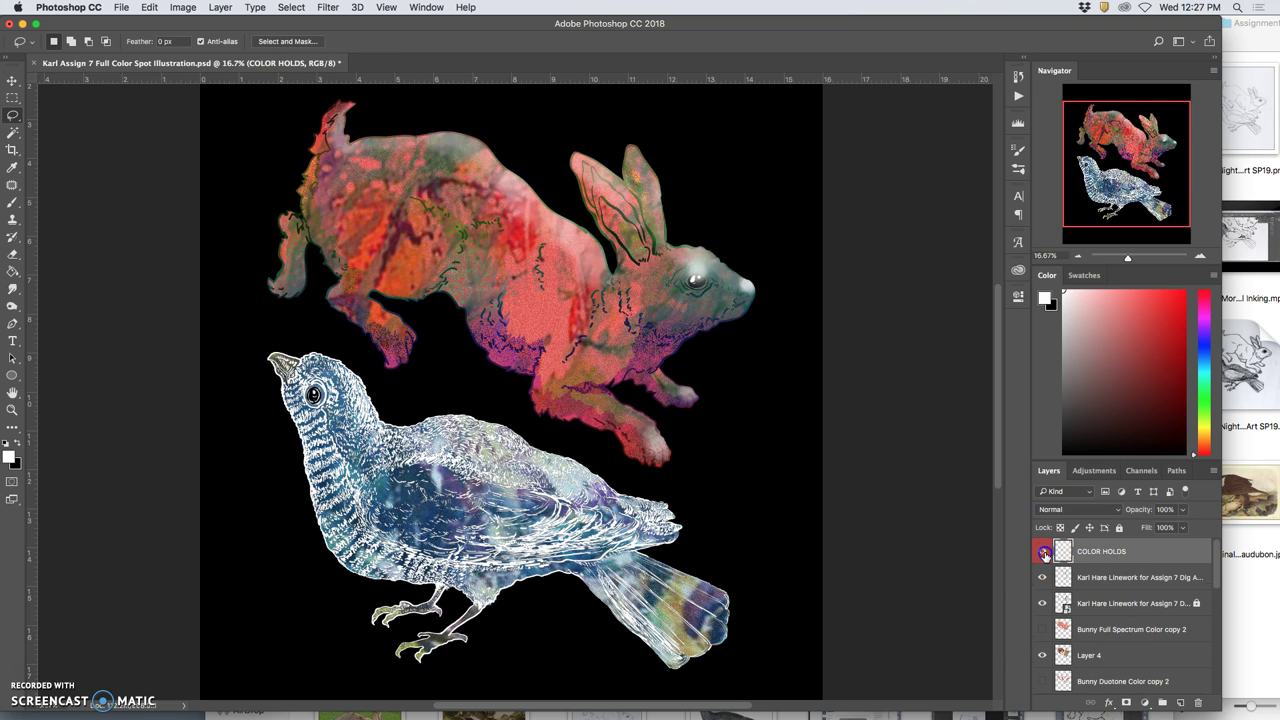
{"action": "left_click", "coordinate": [1043, 553]}
{"action": "left_click", "coordinate": [1043, 553]}
{"action": "left_click", "coordinate": [1105, 555]}
- Switch COLOR HOLDS to Dissolve blending and lower its opacity to 51%
{"action": "left_click", "coordinate": [1080, 509]}
{"action": "left_click", "coordinate": [1120, 518]}
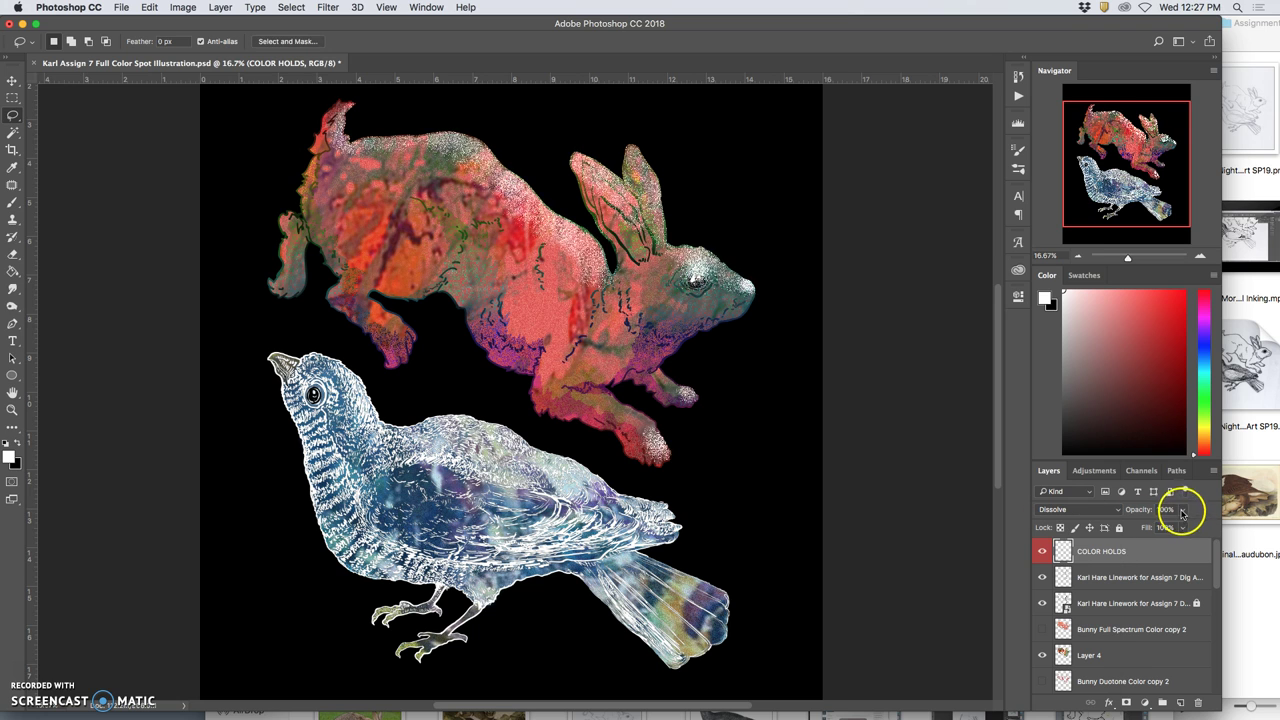
{"action": "left_click", "coordinate": [1182, 509]}
{"action": "left_click_drag", "start_coordinate": [1181, 523], "coordinate": [1155, 526]}
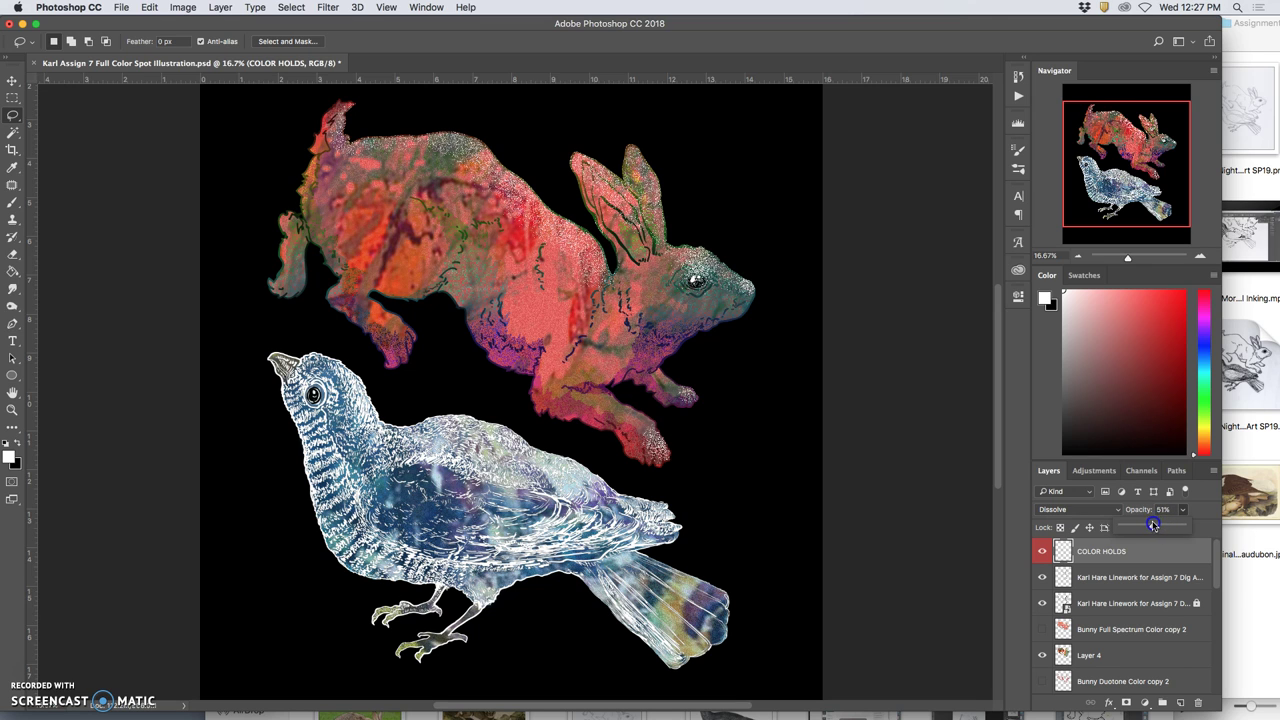
{"action": "scroll", "coordinate": [843, 477], "scroll_direction": "up", "scroll_amount": 3}
{"action": "scroll", "coordinate": [795, 410], "scroll_direction": "up", "scroll_amount": 10}
{"action": "scroll", "coordinate": [795, 410], "scroll_direction": "right", "scroll_amount": 2}
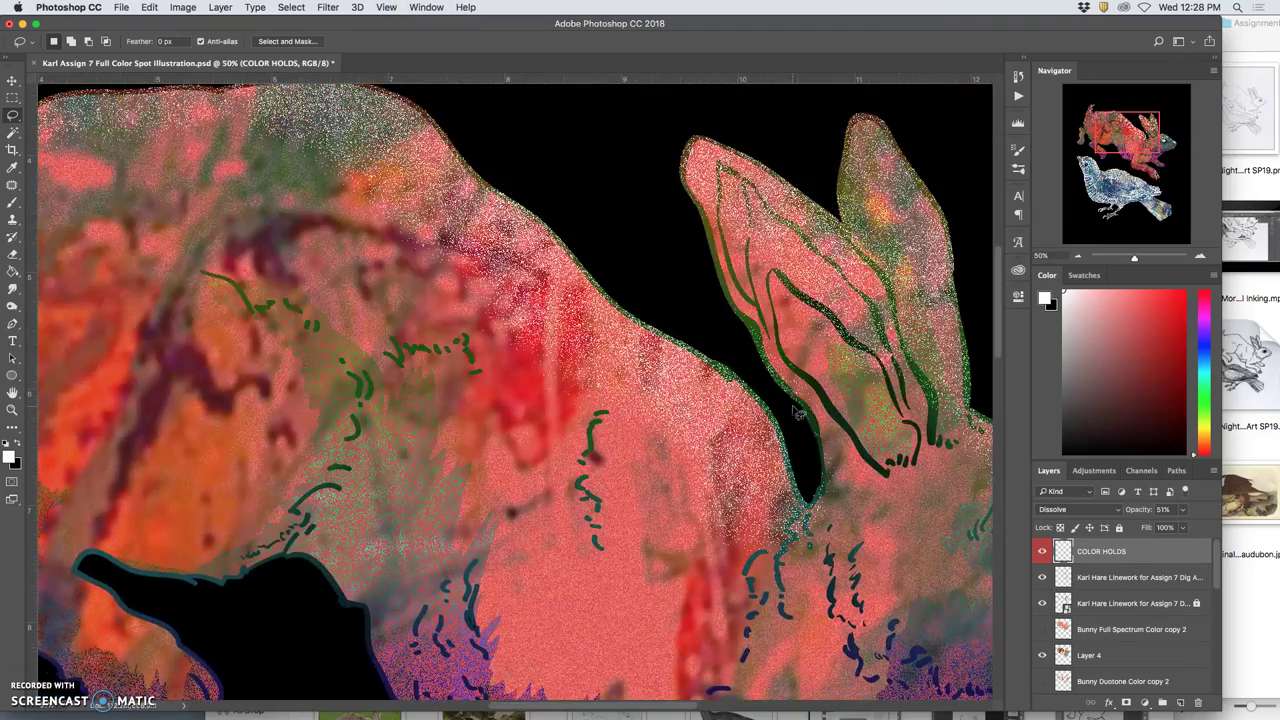
{"action": "scroll", "coordinate": [795, 410], "scroll_direction": "right", "scroll_amount": 4}
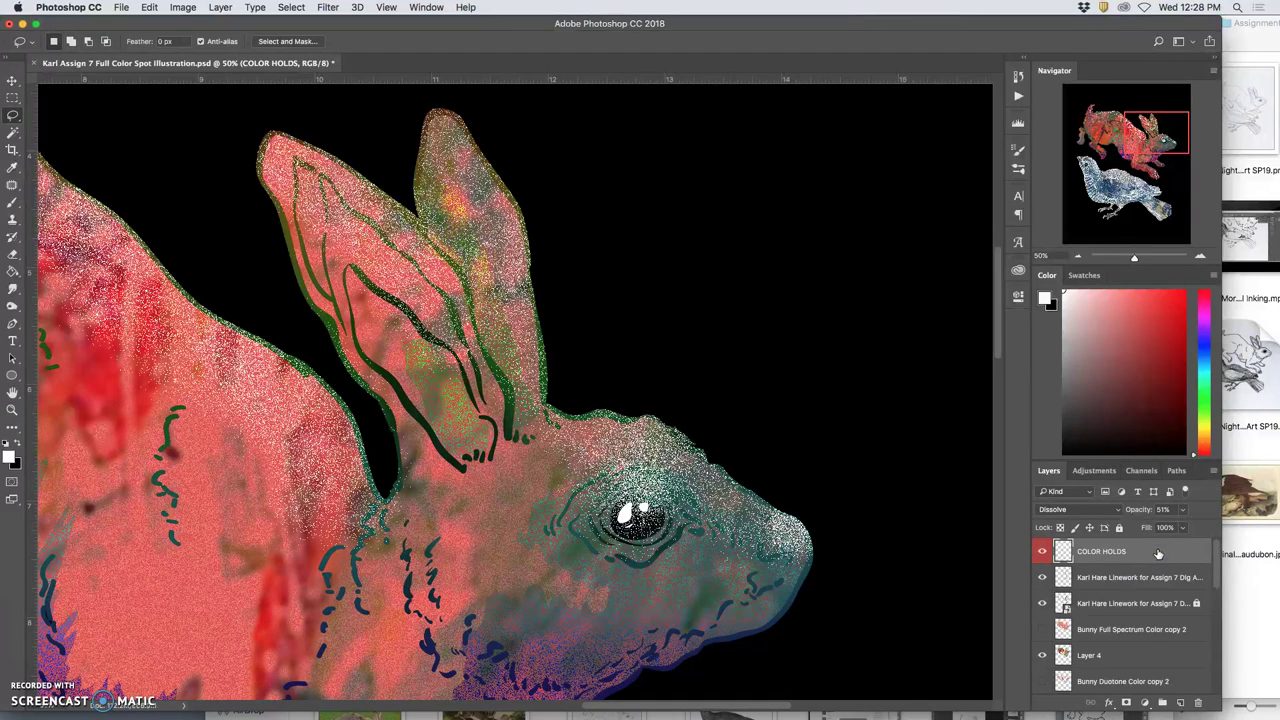
- Duplicate COLOR HOLDS with Cmd+J and merge both into one Normal, 100% COLOR HOLDS copy layer
{"action": "right_click", "coordinate": [1151, 553]}
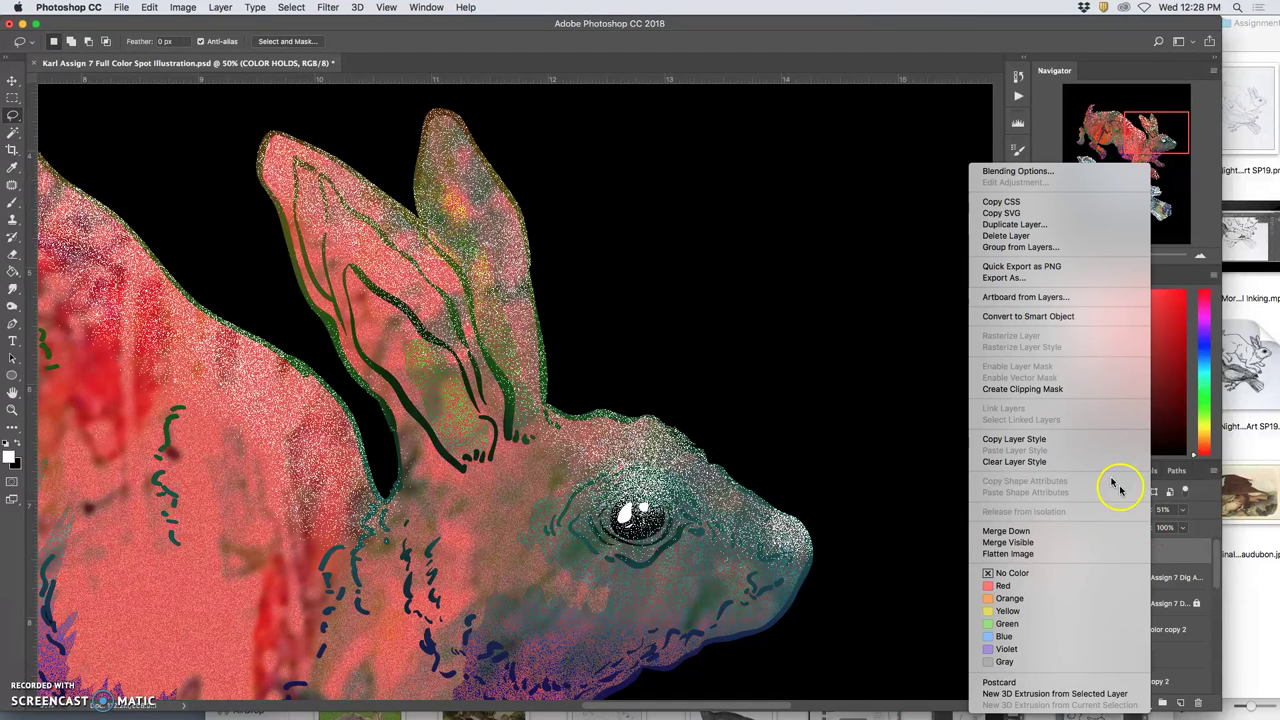
{"action": "left_click", "coordinate": [1176, 558]}
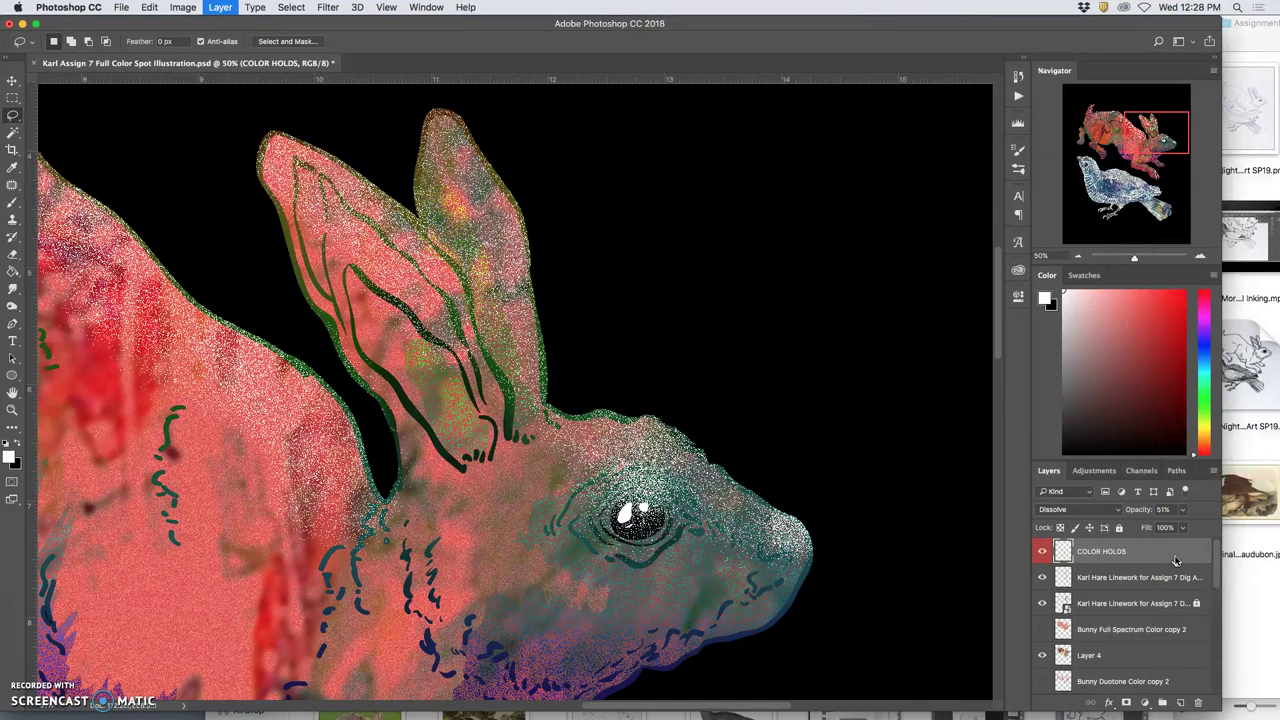
{"action": "key", "text": "super+j"}
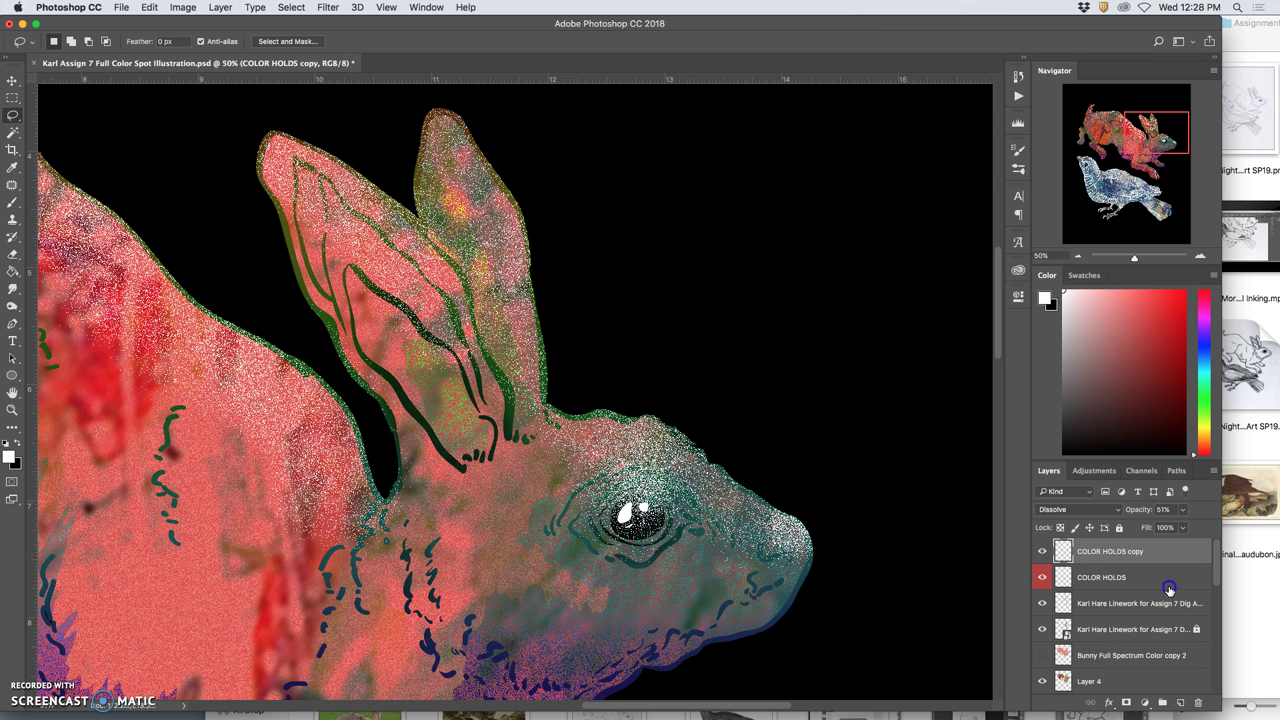
{"action": "left_click", "coordinate": [1169, 589], "text": "shift"}
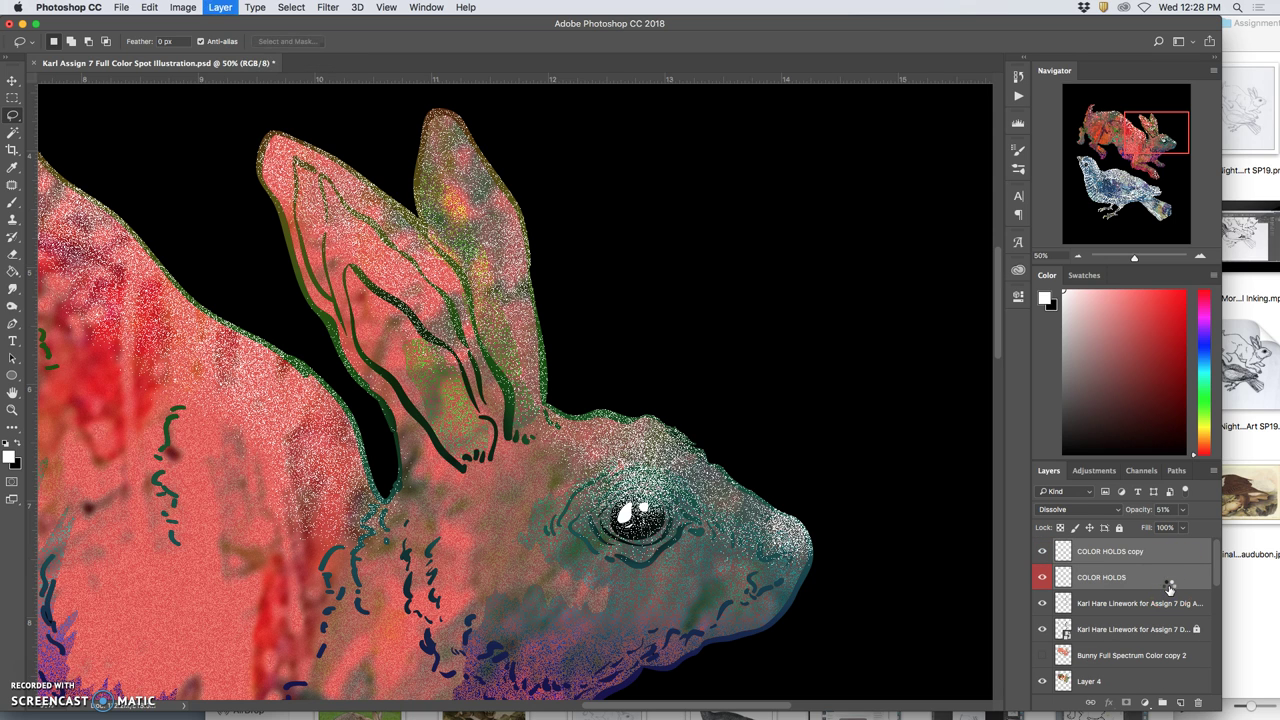
{"action": "key", "text": "super+e"}
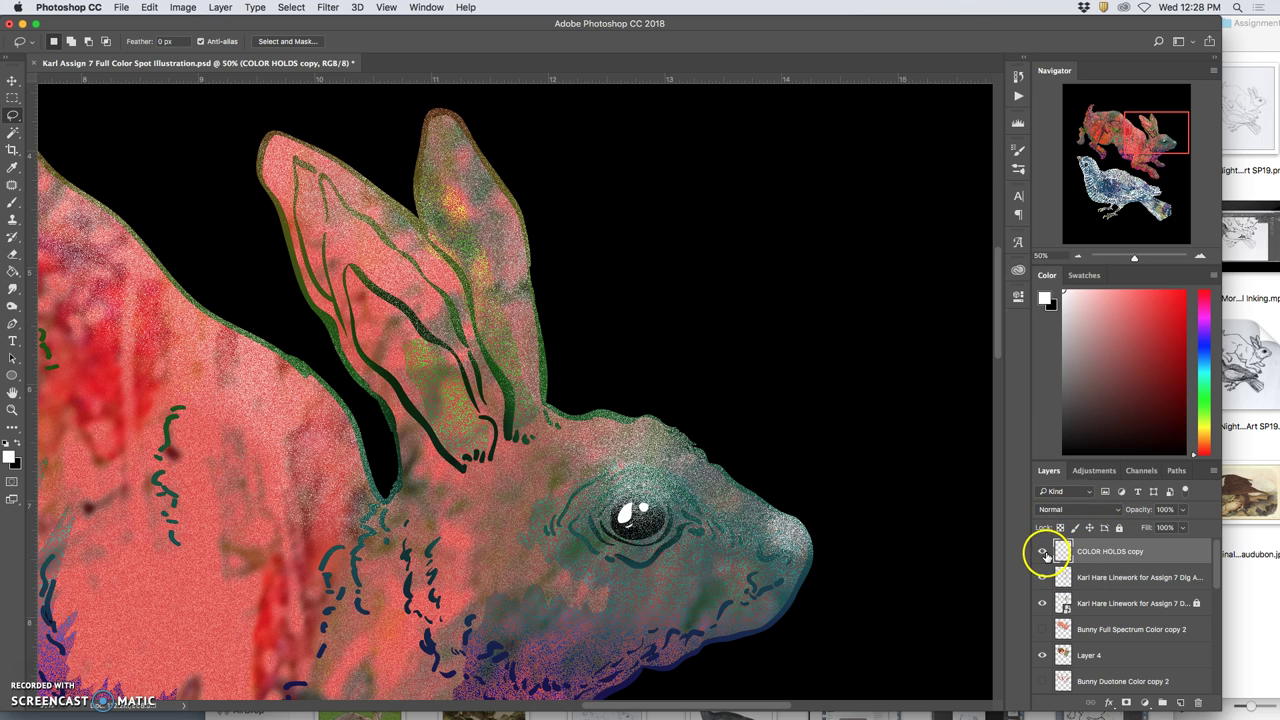
{"action": "left_click", "coordinate": [1043, 553]}
{"action": "left_click", "coordinate": [1043, 553]}
- Apply a Chrome Gradient Overlay in Dissolve mode at 40% opacity to COLOR HOLDS copy
{"action": "double_click", "coordinate": [1155, 553]}
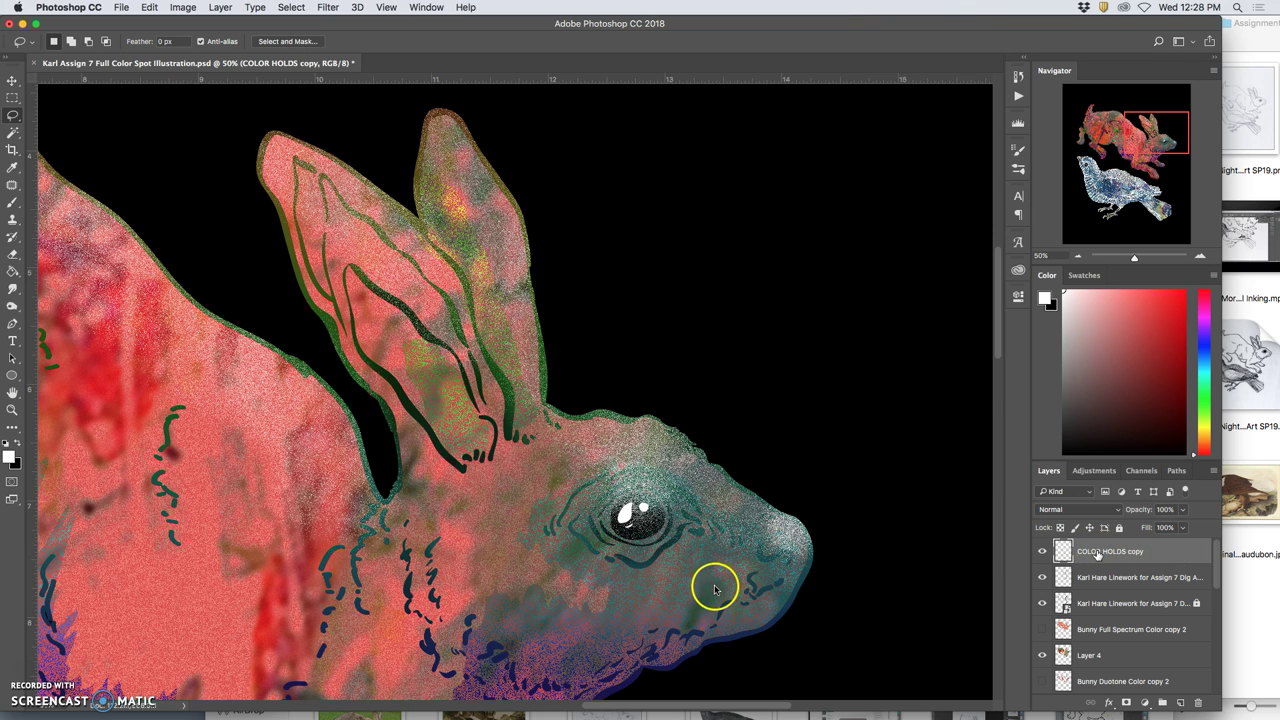
{"action": "left_click", "coordinate": [737, 588]}
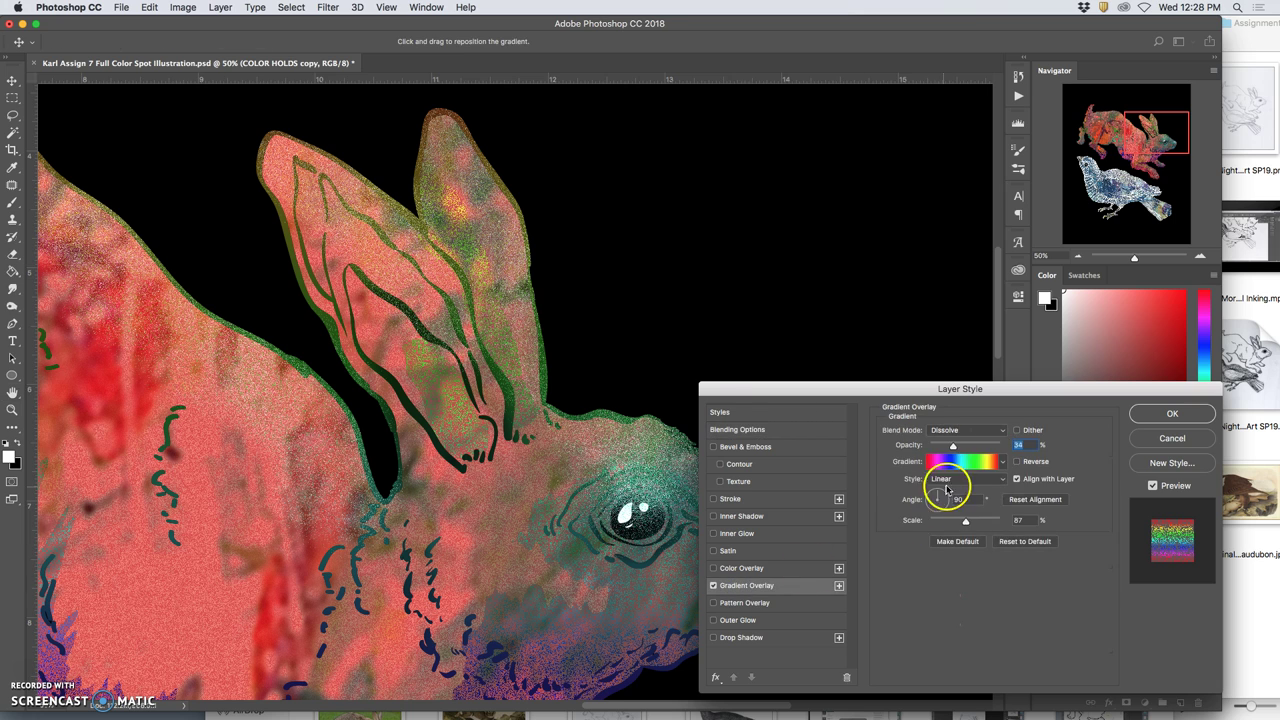
{"action": "left_click", "coordinate": [955, 468]}
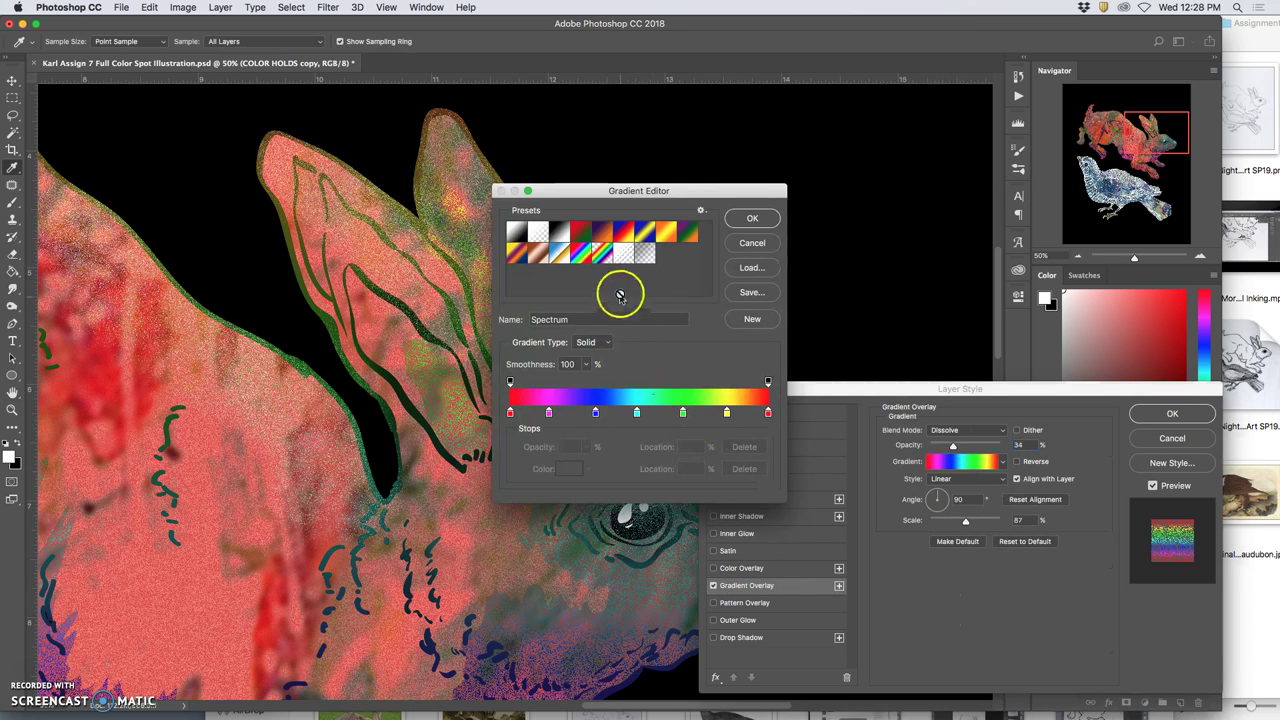
{"action": "left_click", "coordinate": [563, 256]}
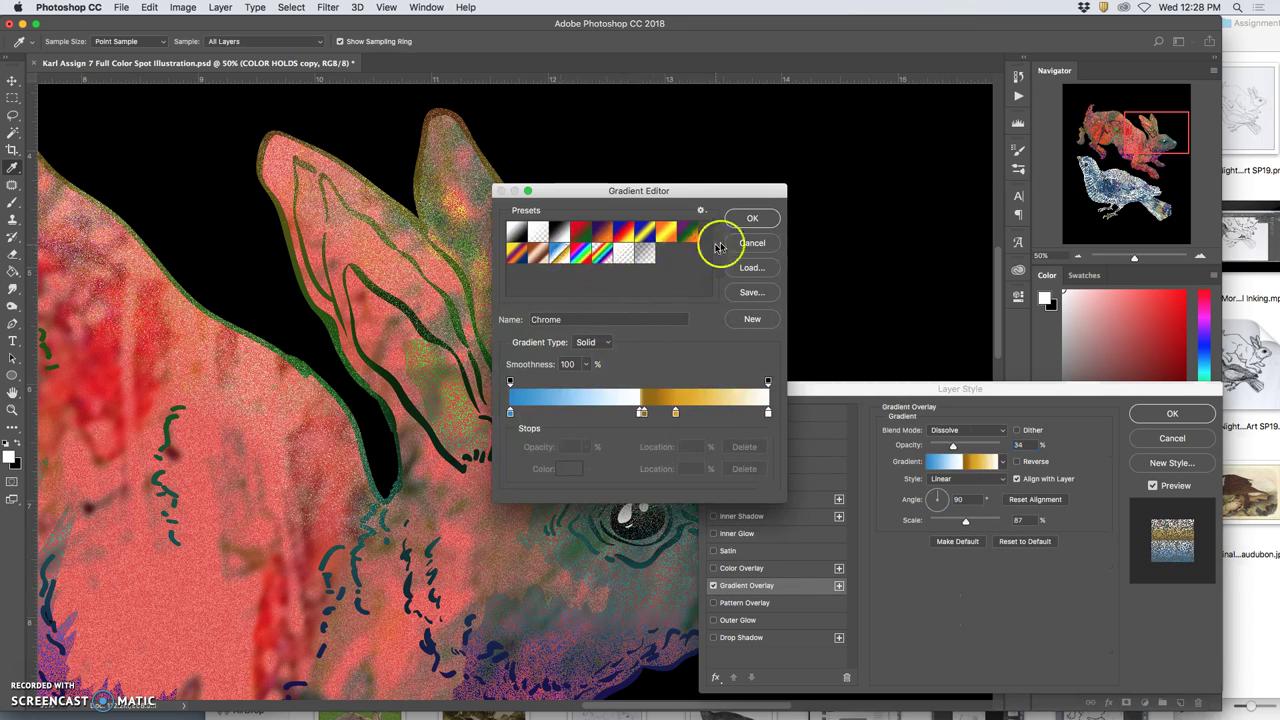
{"action": "left_click", "coordinate": [755, 221]}
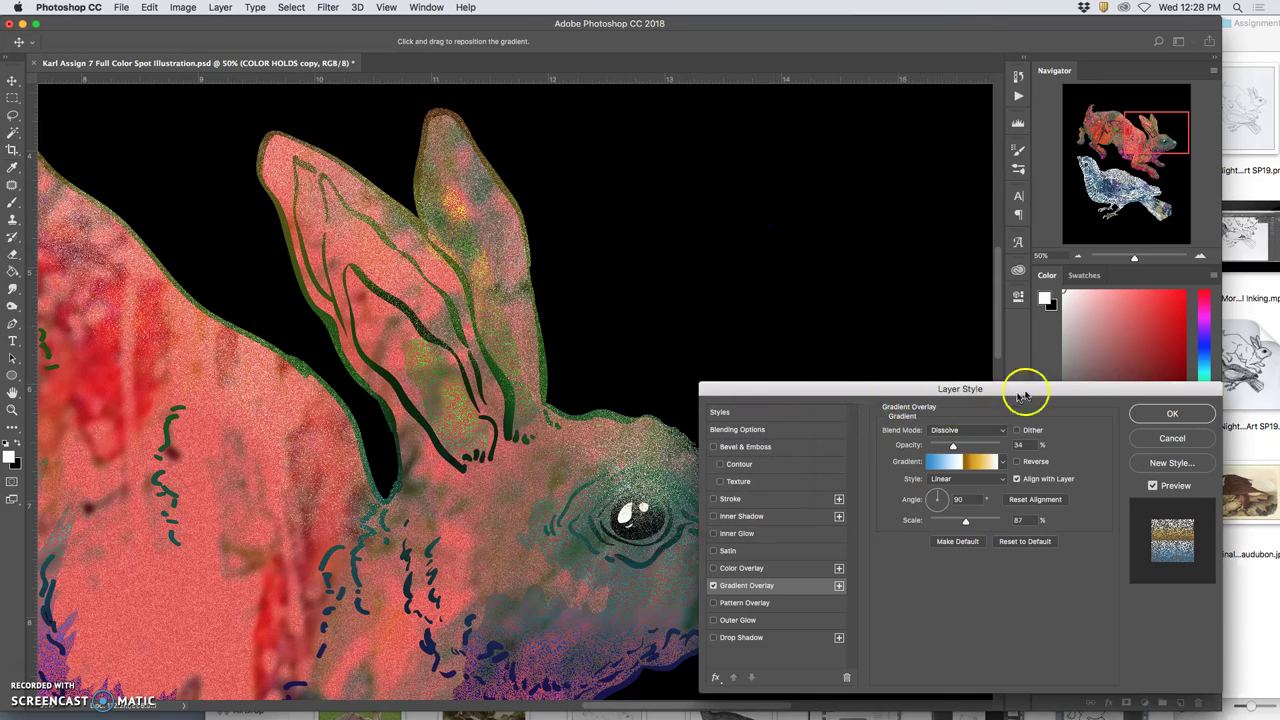
{"action": "left_click", "coordinate": [1155, 414]}
{"action": "left_click_drag", "start_coordinate": [985, 446], "coordinate": [958, 447]}
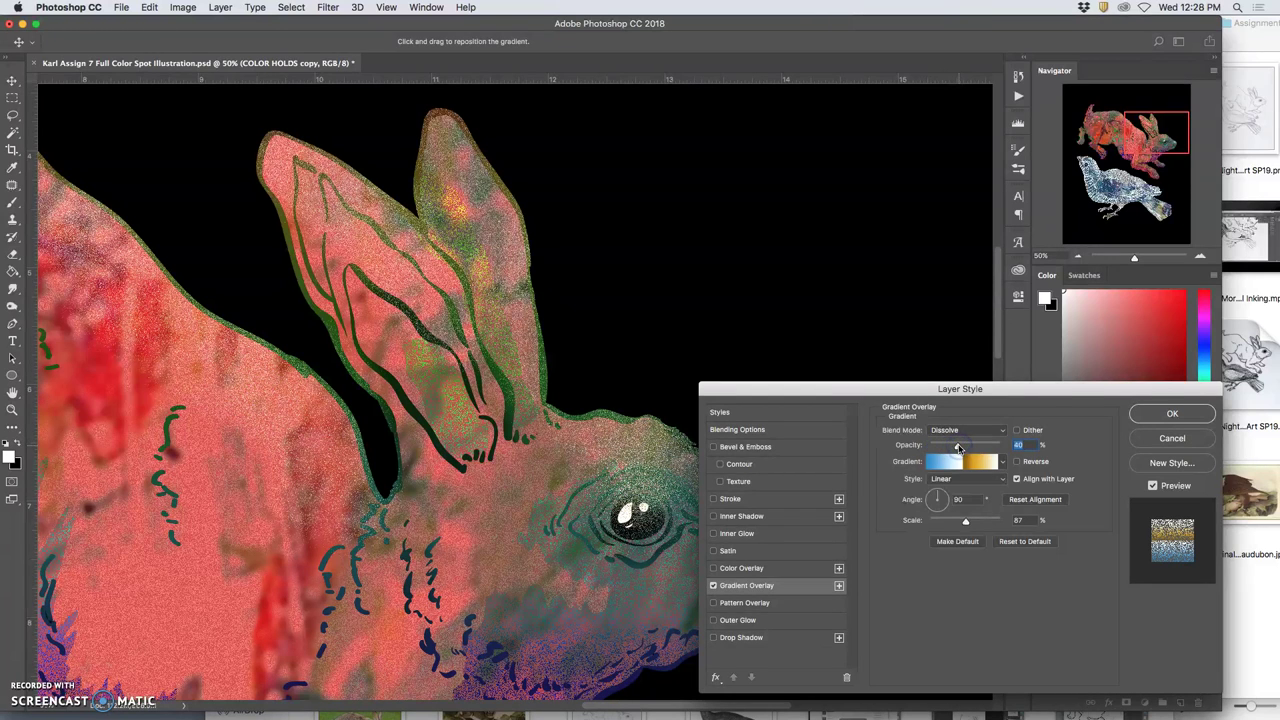
{"action": "left_click", "coordinate": [1172, 413]}
{"action": "key", "text": "super+minus"}
{"action": "key", "text": "super+minus"}
{"action": "key", "text": "super+minus"}
{"action": "key", "text": "super+minus"}
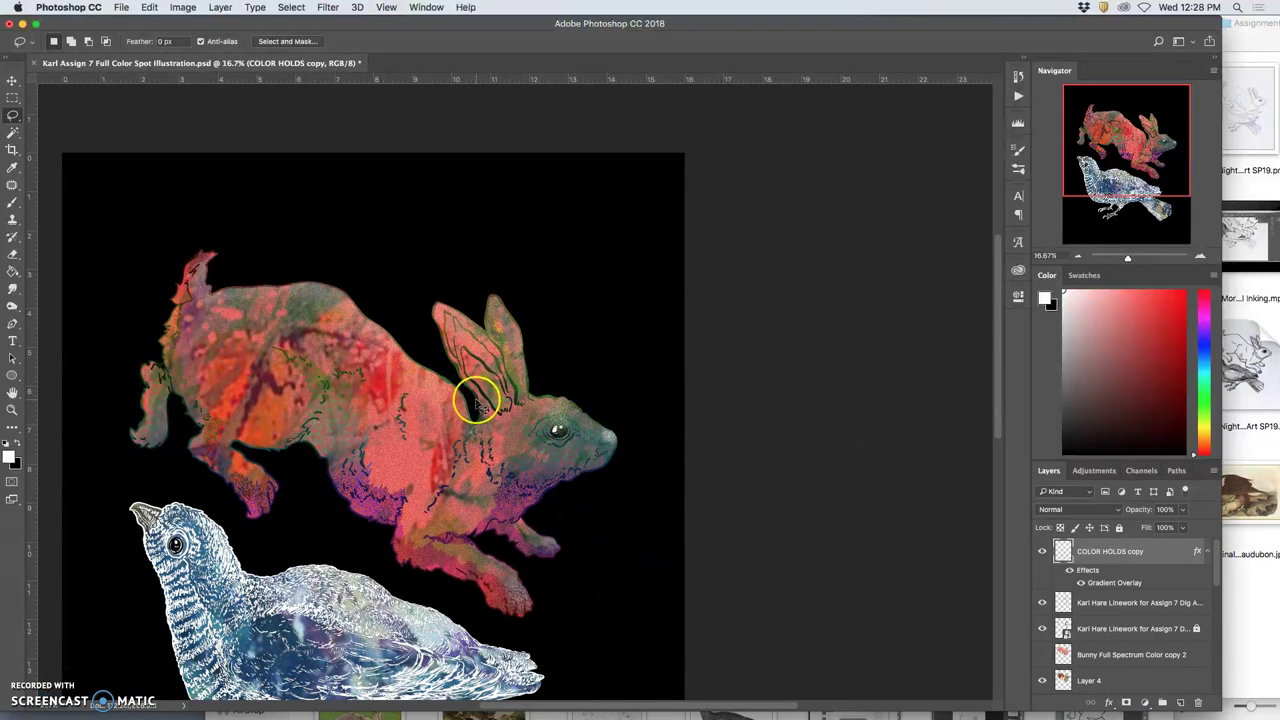
- Delete the extra colour layer copies and duplicate COLOR HOLDS copy once more
{"action": "key", "text": "super+j"}
{"action": "key", "text": "super+j"}
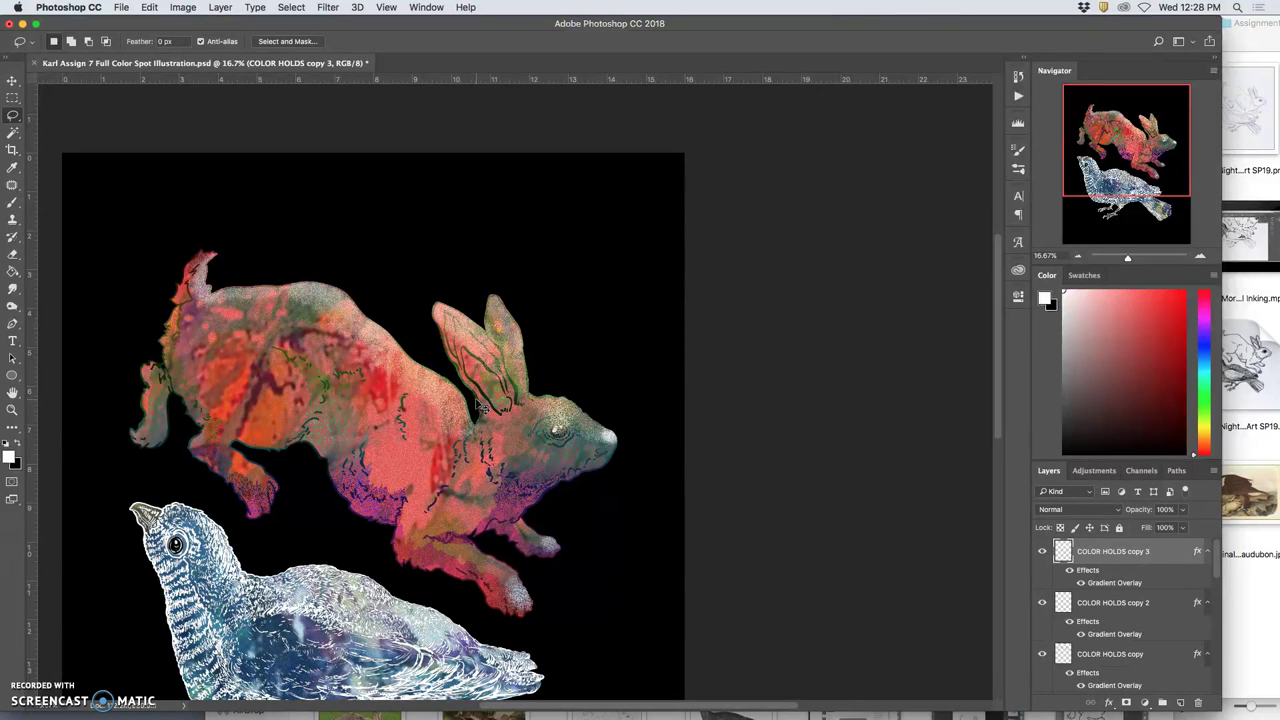
{"action": "left_click", "coordinate": [1098, 653], "text": "shift"}
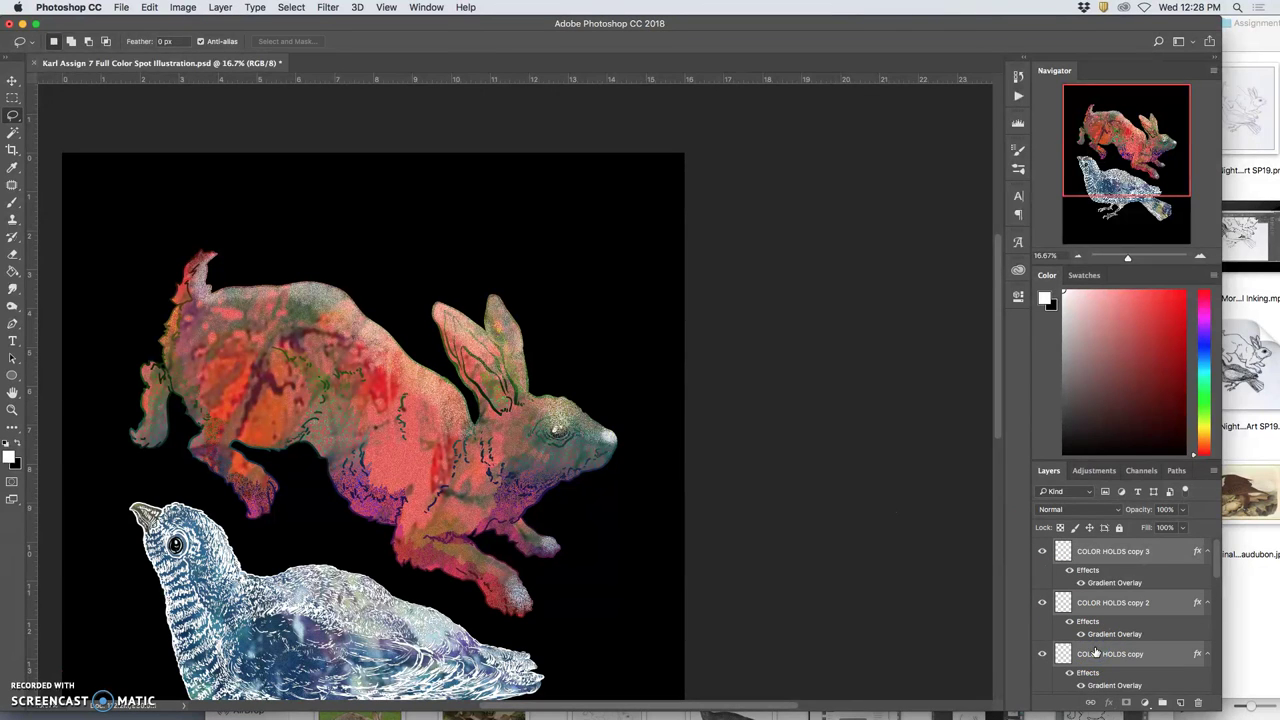
{"action": "scroll", "coordinate": [1094, 648], "scroll_direction": "down", "scroll_amount": 1}
{"action": "key", "text": "Delete"}
{"action": "left_click", "coordinate": [1098, 556]}
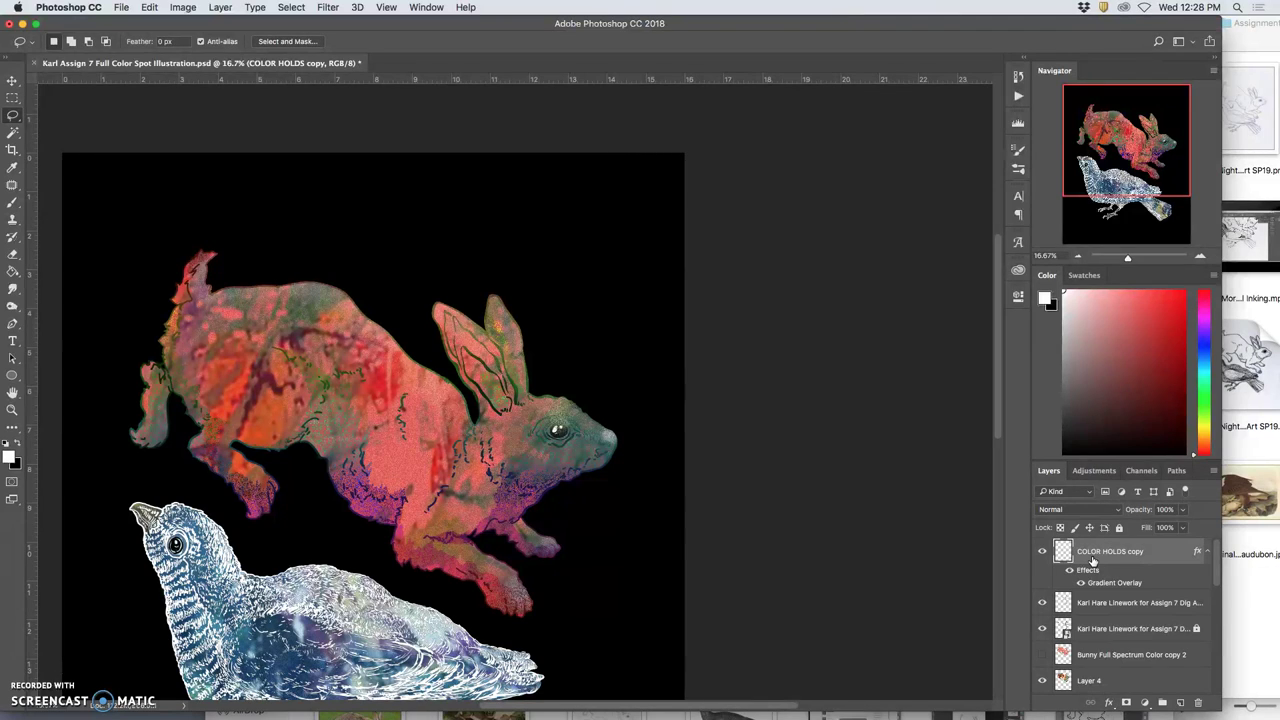
{"action": "key", "text": "super+j"}
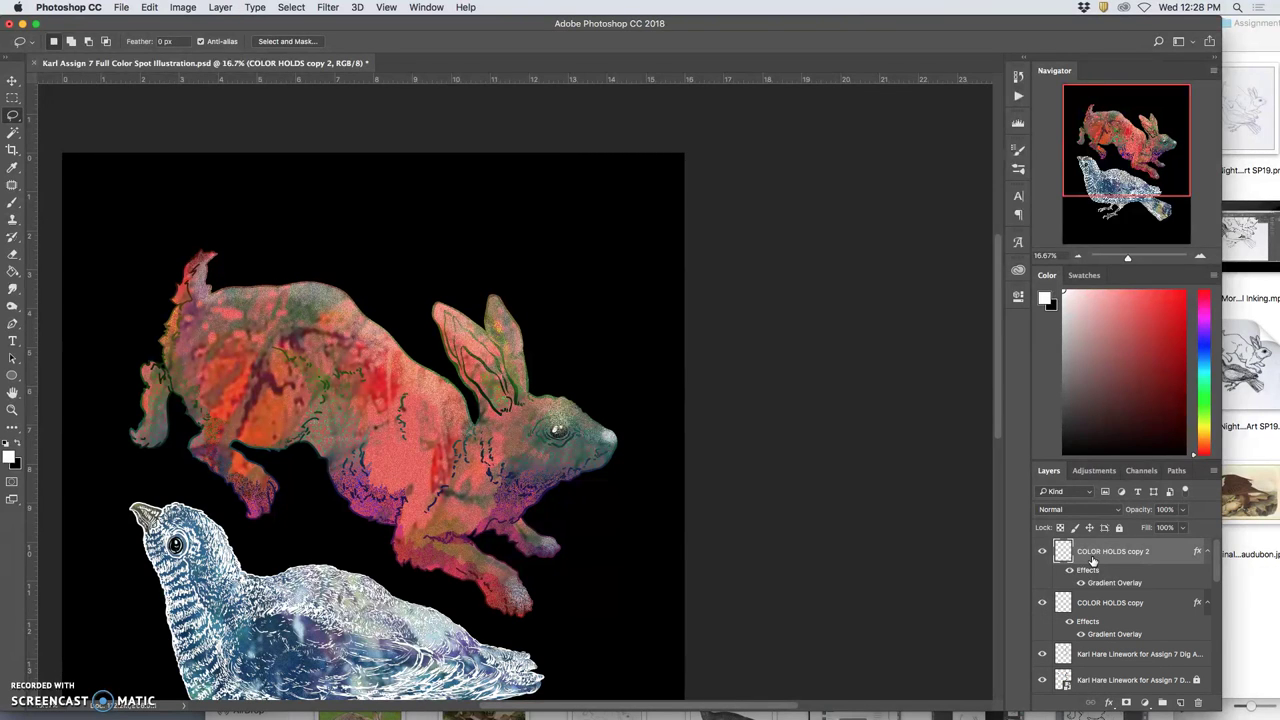
- With a 73% opacity Eraser, erase colour from the hare's eye, nose and hind leg on COLOR HOLDS copy
{"action": "left_click", "coordinate": [12, 253]}
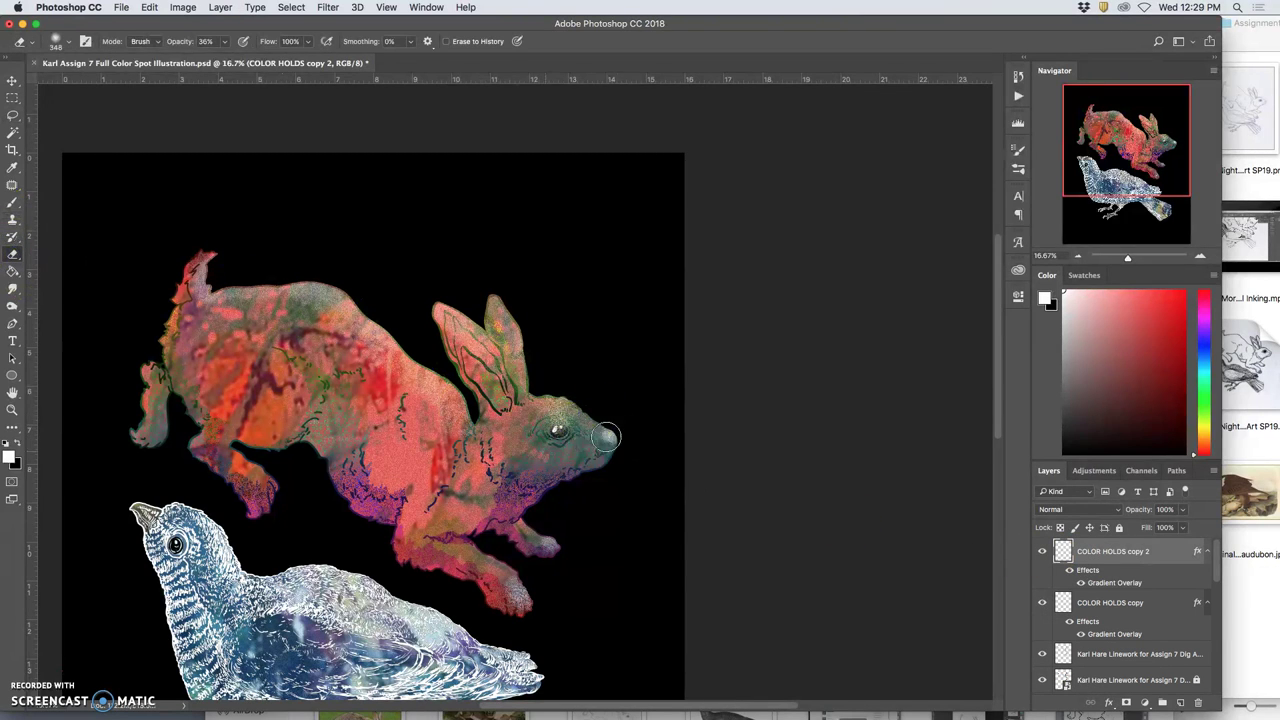
{"action": "left_click", "coordinate": [225, 44]}
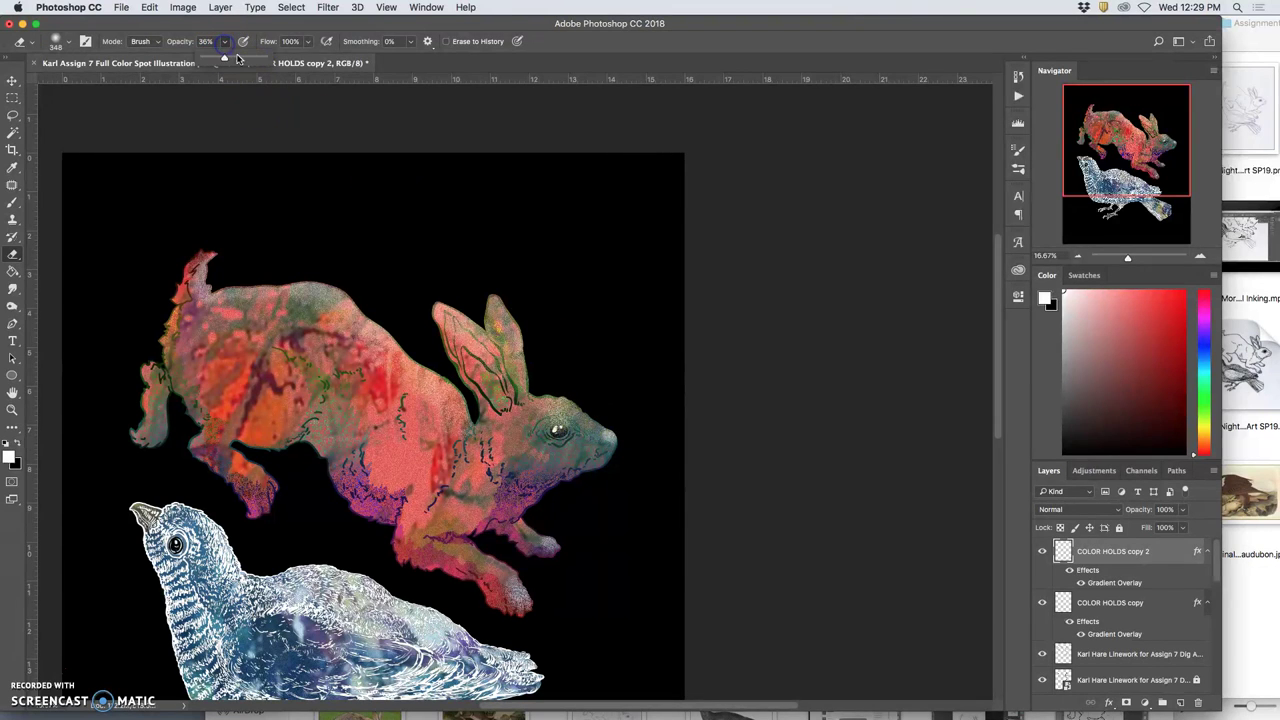
{"action": "left_click_drag", "start_coordinate": [248, 60], "coordinate": [250, 60]}
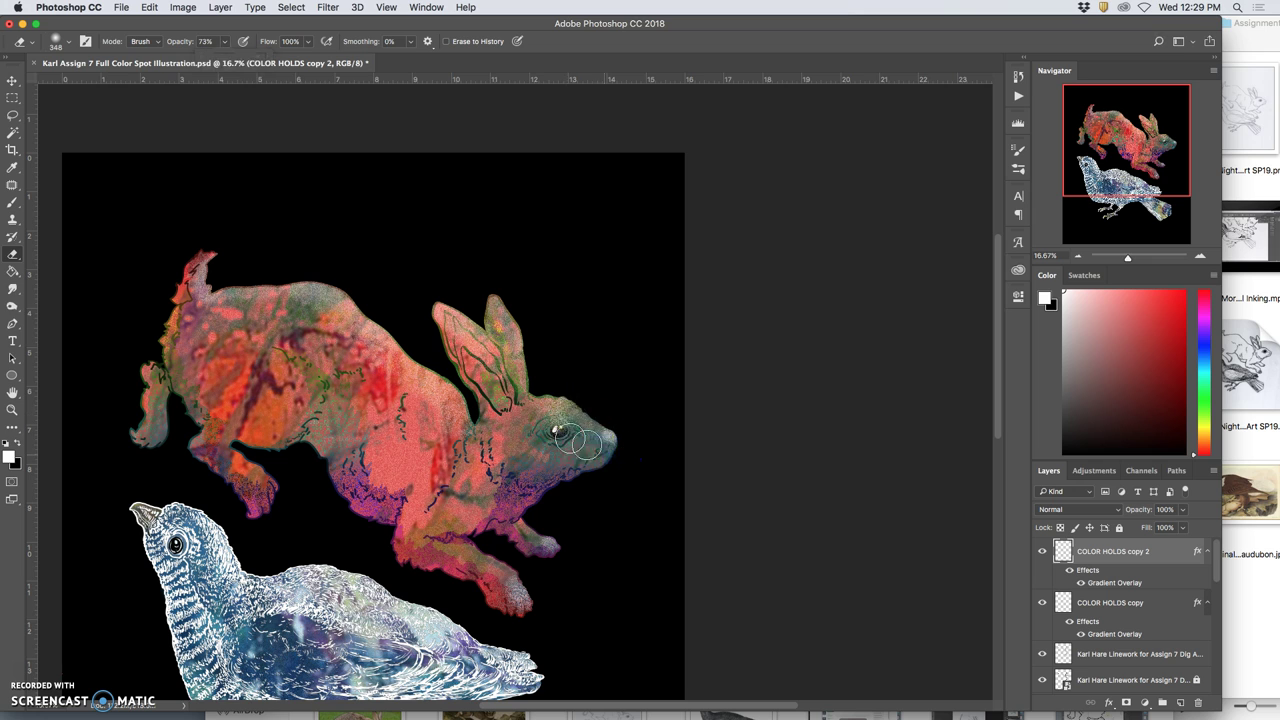
{"action": "left_click", "coordinate": [1080, 600]}
{"action": "mouse_move", "coordinate": [577, 449]}
{"action": "left_mouse_down"}
{"action": "mouse_move", "coordinate": [565, 433]}
{"action": "mouse_move", "coordinate": [606, 451]}
{"action": "mouse_move", "coordinate": [590, 452]}
{"action": "left_mouse_up"}
{"action": "mouse_move", "coordinate": [491, 491]}
{"action": "left_mouse_down"}
{"action": "mouse_move", "coordinate": [518, 600]}
{"action": "mouse_move", "coordinate": [511, 575]}
{"action": "mouse_move", "coordinate": [529, 606]}
{"action": "mouse_move", "coordinate": [531, 555]}
{"action": "mouse_move", "coordinate": [548, 553]}
{"action": "mouse_move", "coordinate": [539, 542]}
{"action": "mouse_move", "coordinate": [567, 555]}
{"action": "mouse_move", "coordinate": [531, 603]}
{"action": "left_mouse_up"}
{"action": "left_click", "coordinate": [349, 343]}
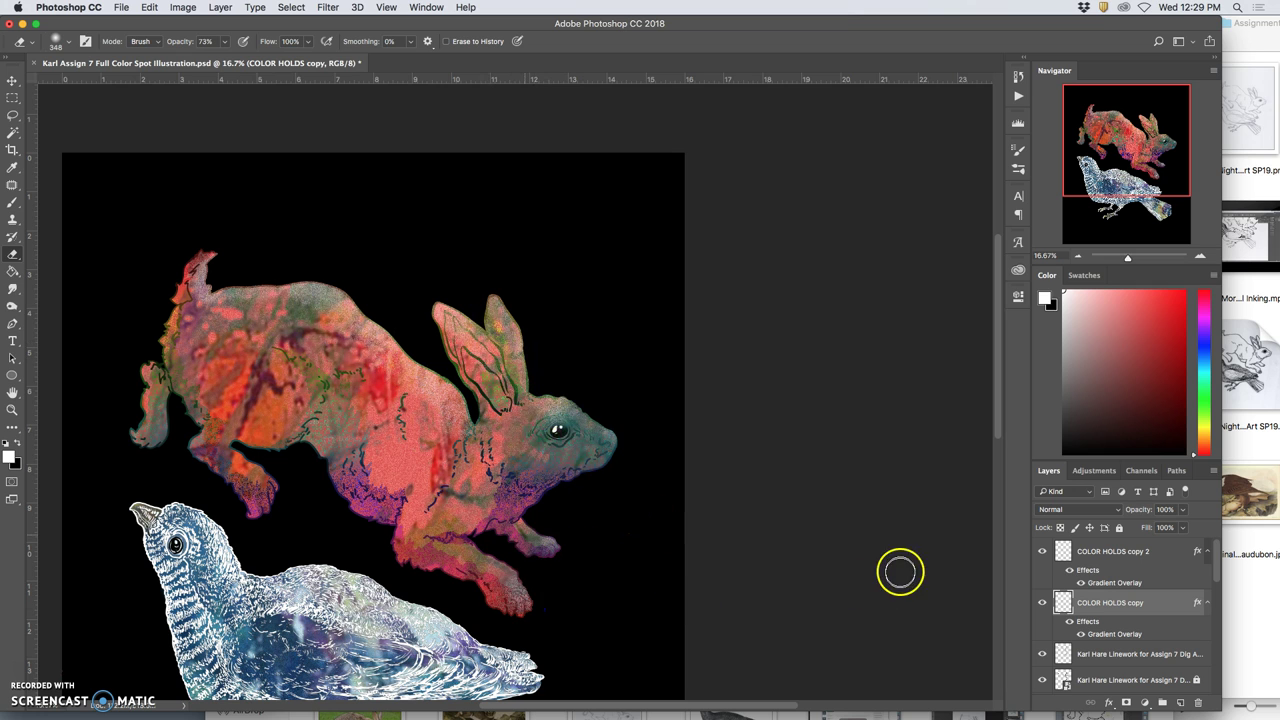
- Erase colour over the hare's ear on COLOR HOLDS copy 2
{"action": "left_click", "coordinate": [1110, 553]}
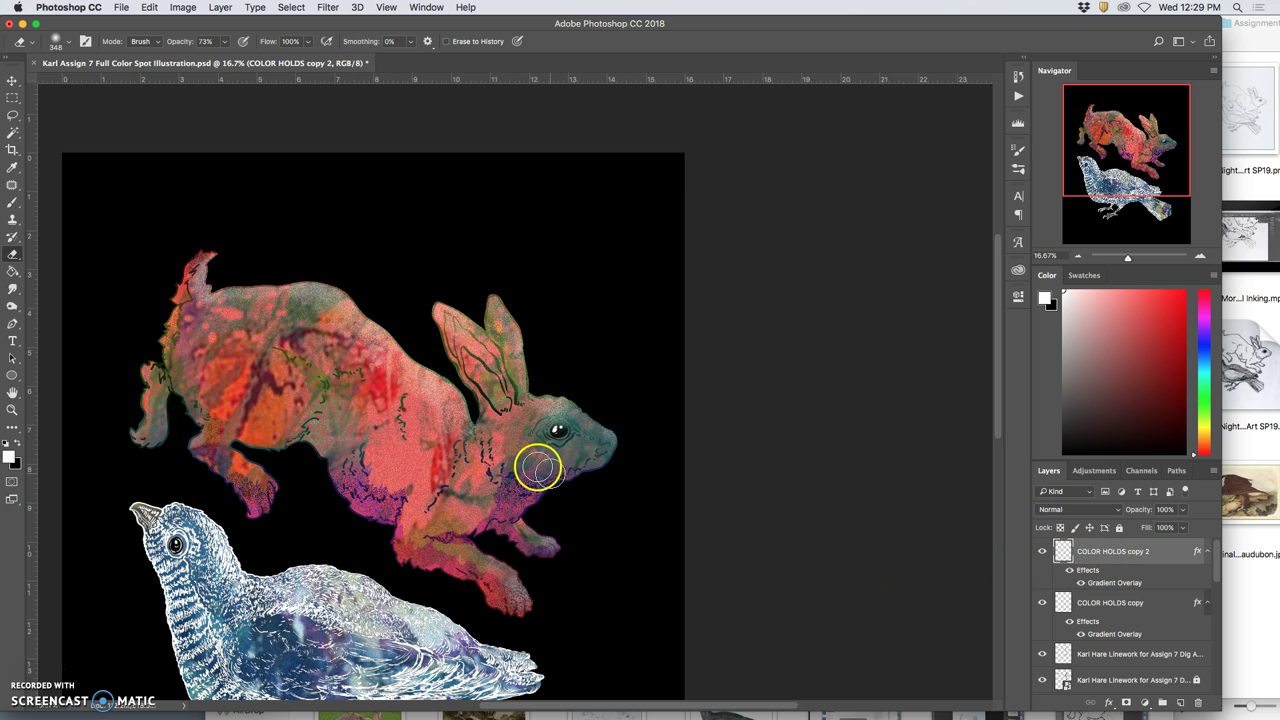
{"action": "mouse_move", "coordinate": [496, 365]}
{"action": "left_mouse_down"}
{"action": "mouse_move", "coordinate": [507, 408]}
{"action": "mouse_move", "coordinate": [491, 357]}
{"action": "mouse_move", "coordinate": [502, 410]}
{"action": "mouse_move", "coordinate": [466, 463]}
{"action": "mouse_move", "coordinate": [286, 414]}
{"action": "mouse_move", "coordinate": [443, 404]}
{"action": "left_mouse_up"}
{"action": "scroll", "coordinate": [443, 404], "scroll_direction": "down", "scroll_amount": 3}
{"action": "scroll", "coordinate": [443, 404], "scroll_direction": "left", "scroll_amount": 3}
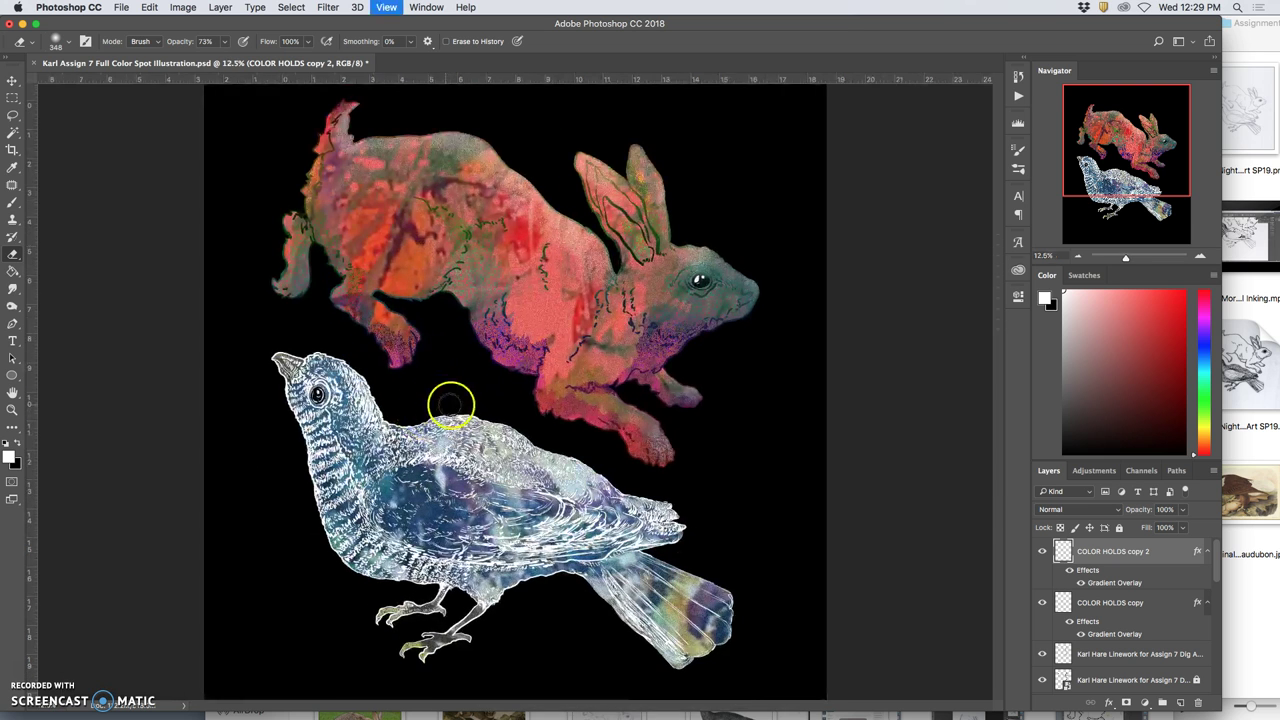
{"action": "scroll", "coordinate": [1122, 640], "scroll_direction": "down", "scroll_amount": 5}
- Duplicate Layer 4 and try a Dissolve blend on the copy
{"action": "left_click", "coordinate": [1120, 638]}
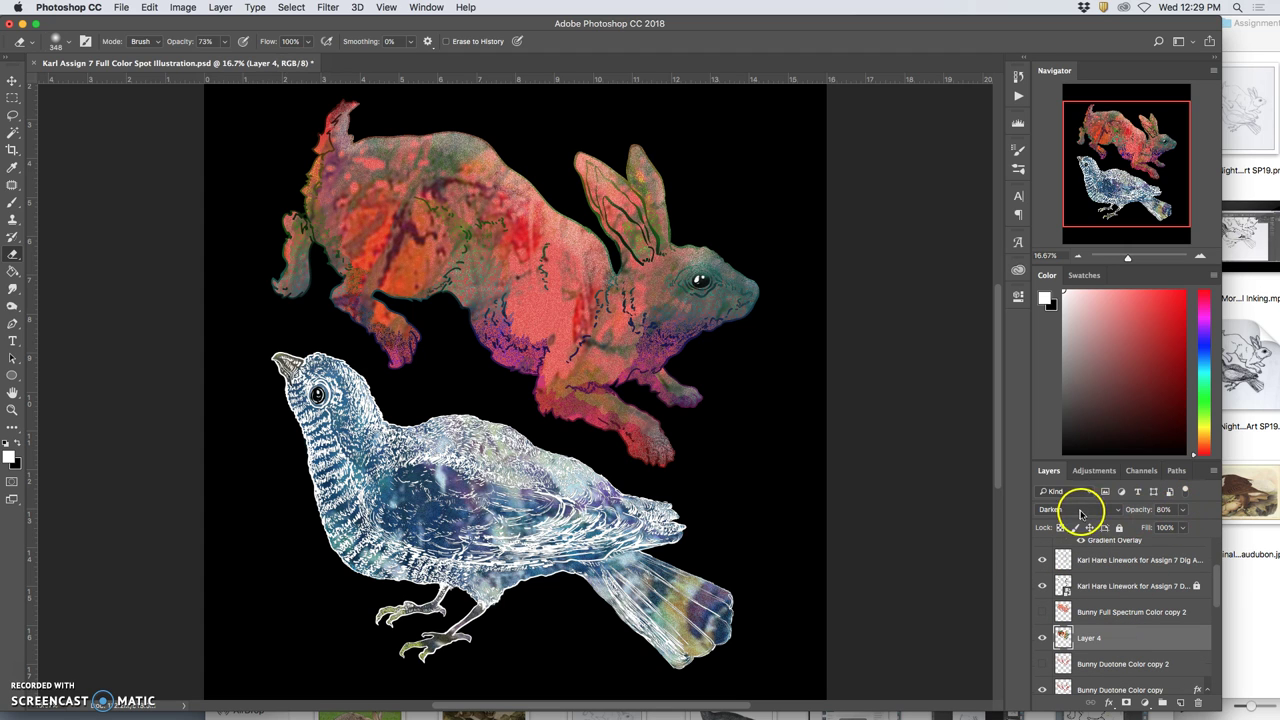
{"action": "key", "text": "super+j"}
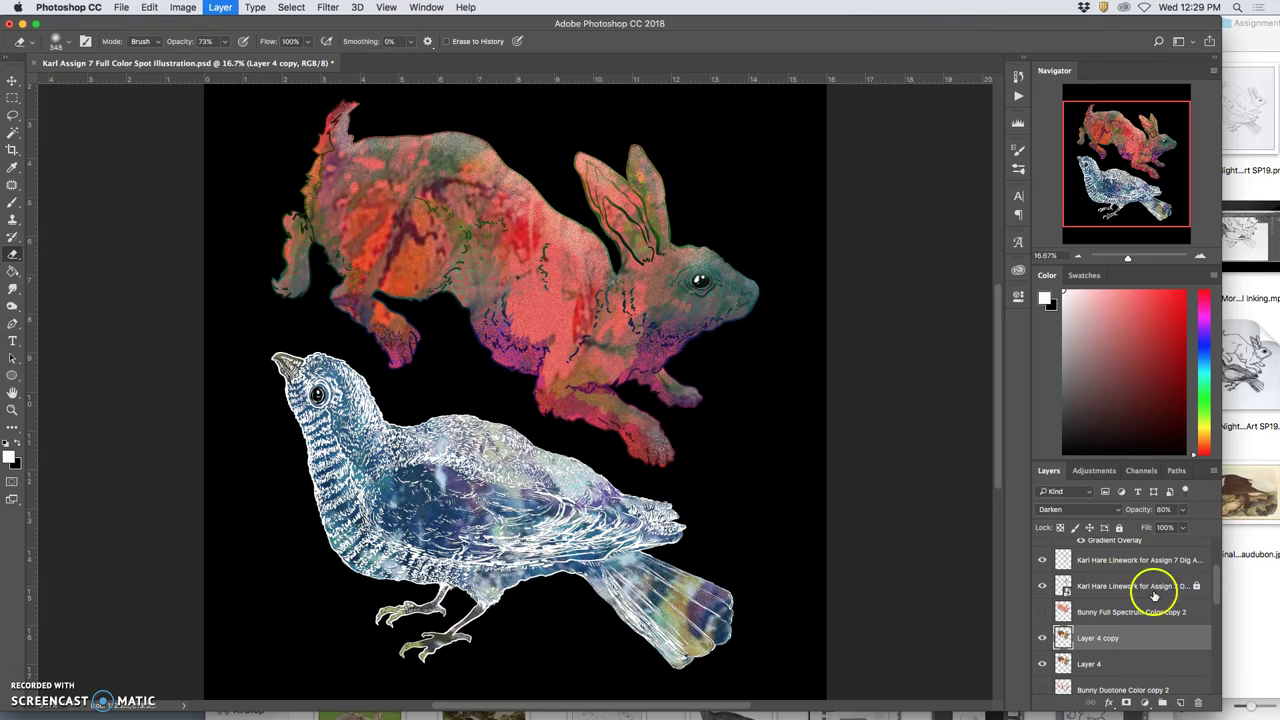
{"action": "left_click", "coordinate": [1078, 509]}
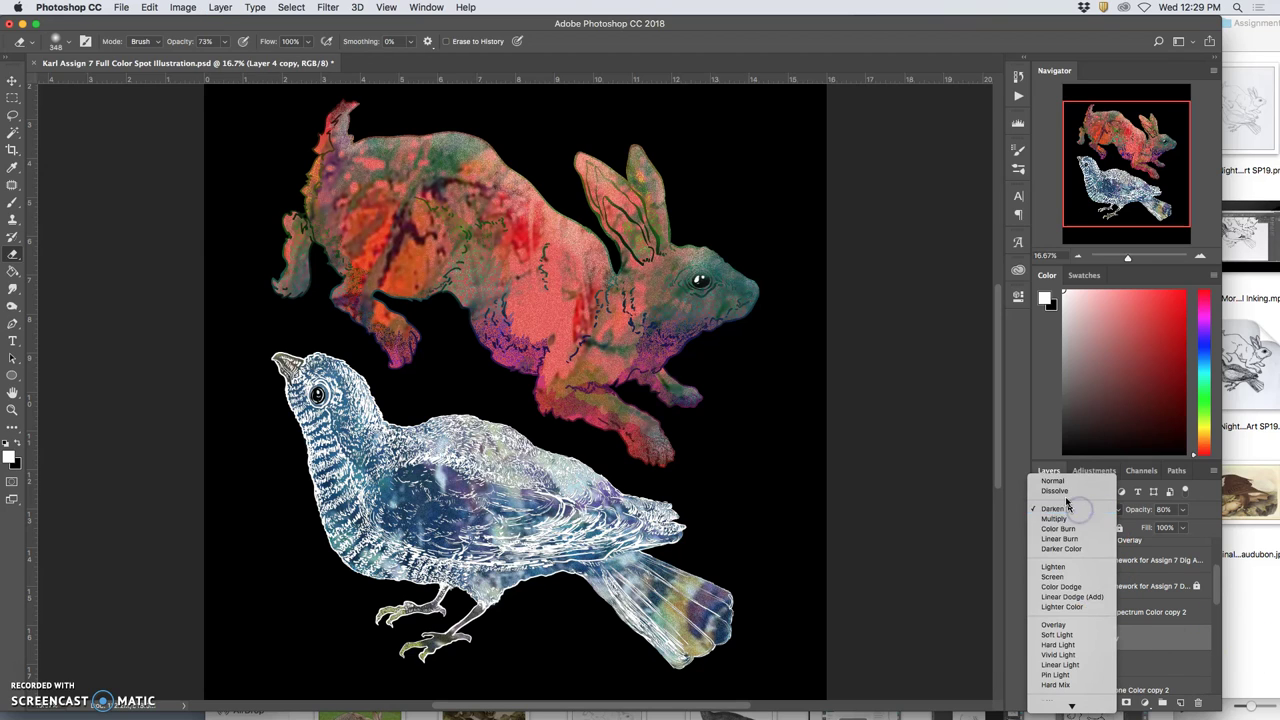
{"action": "left_click", "coordinate": [1056, 491]}
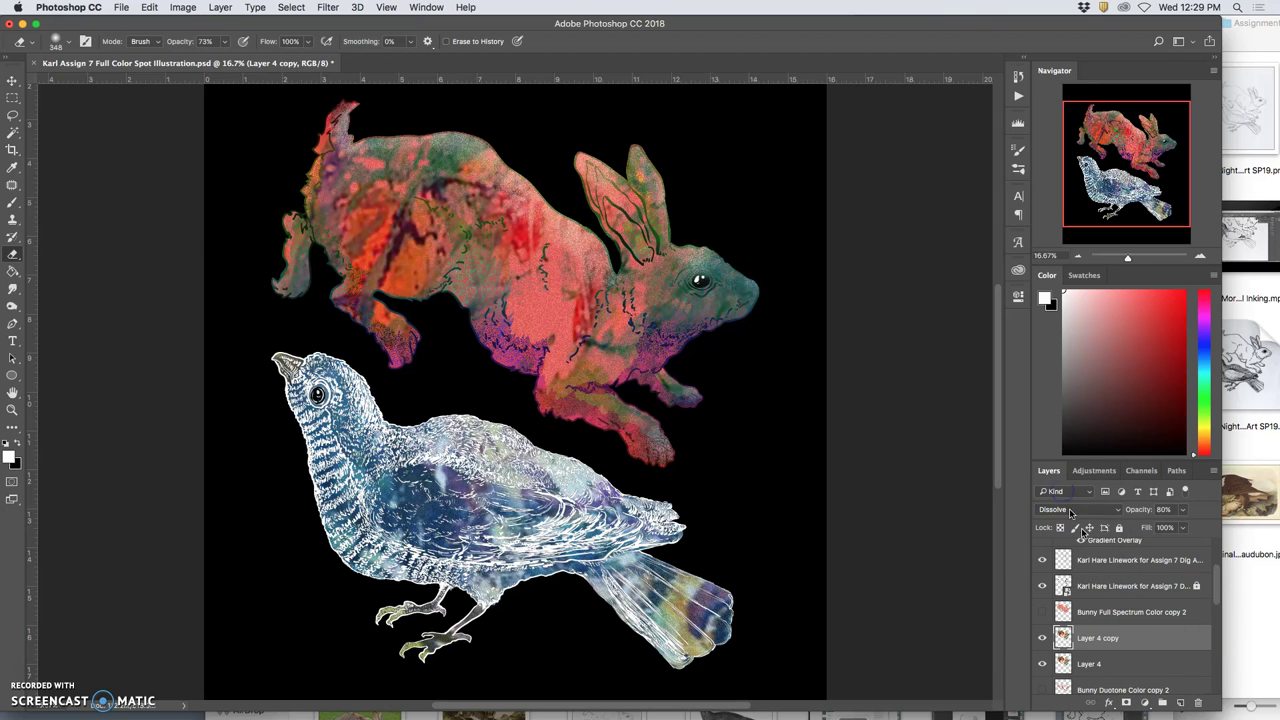
{"action": "left_click", "coordinate": [1182, 511]}
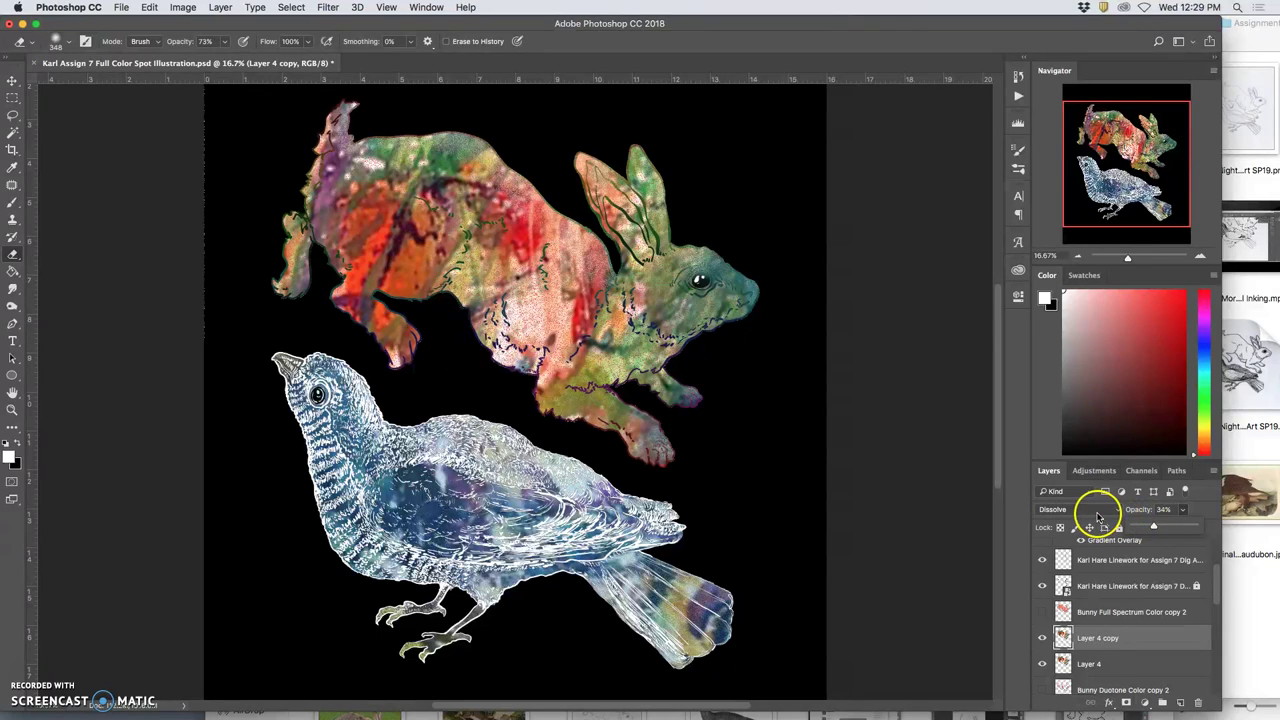
- Set Layer 4 copy to Darken at 75% opacity, then duplicate and merge the copies
{"action": "left_click", "coordinate": [1097, 513]}
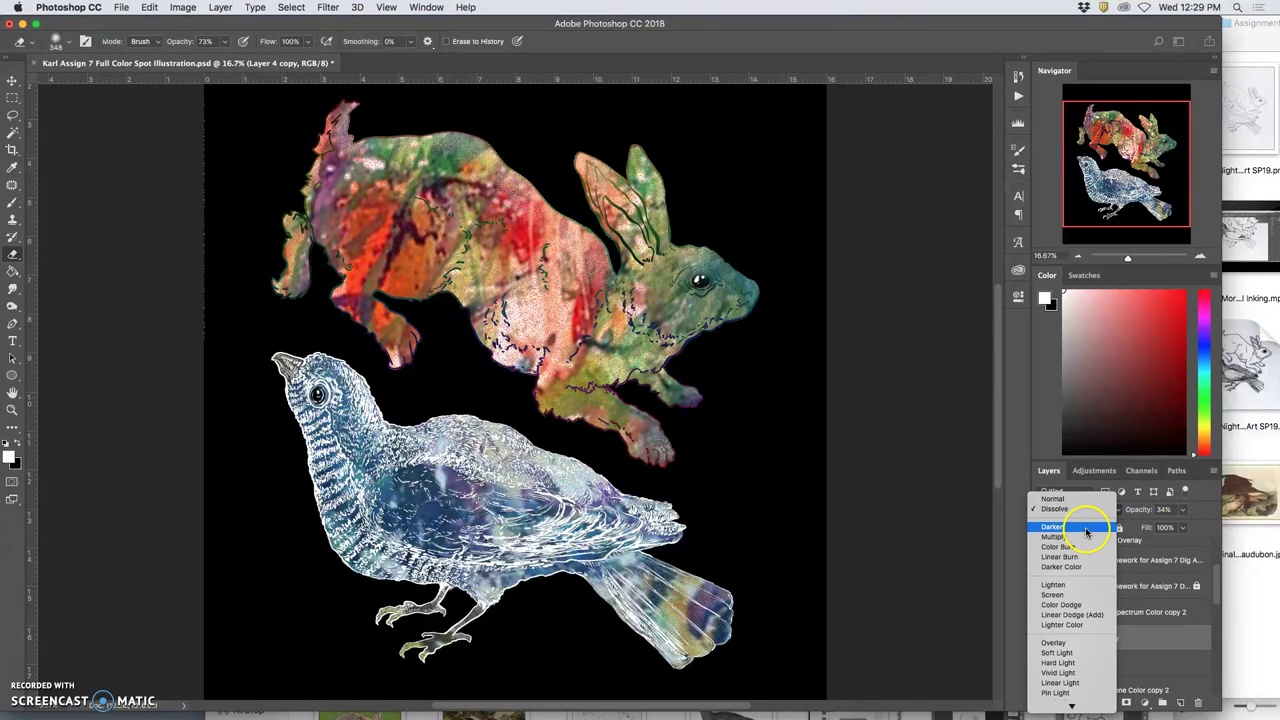
{"action": "left_click", "coordinate": [1088, 530]}
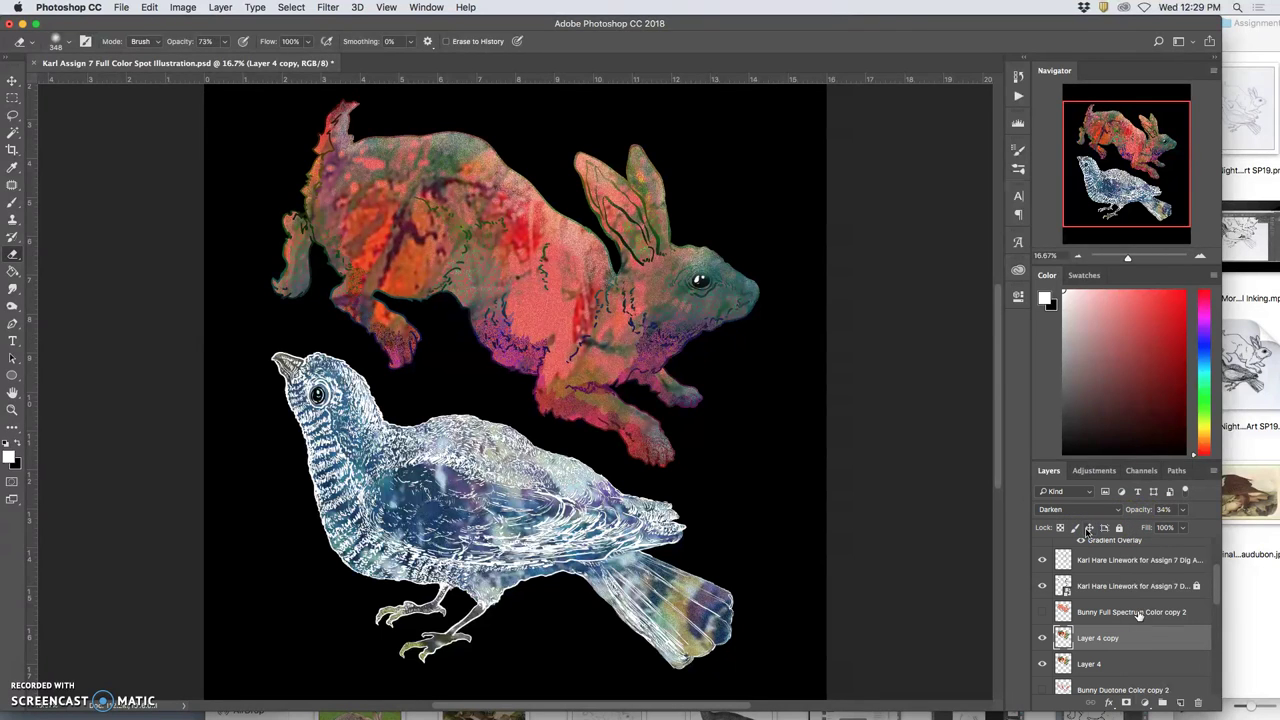
{"action": "left_click", "coordinate": [1182, 510]}
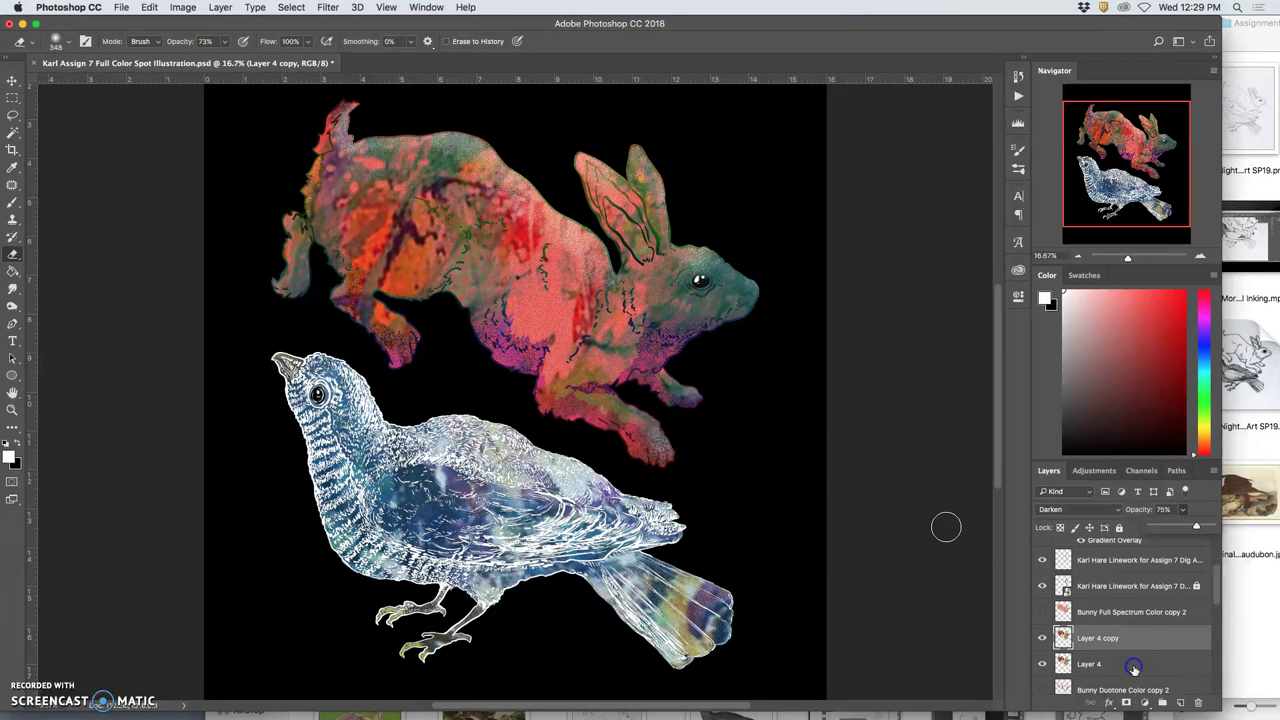
{"action": "key", "text": "super+j"}
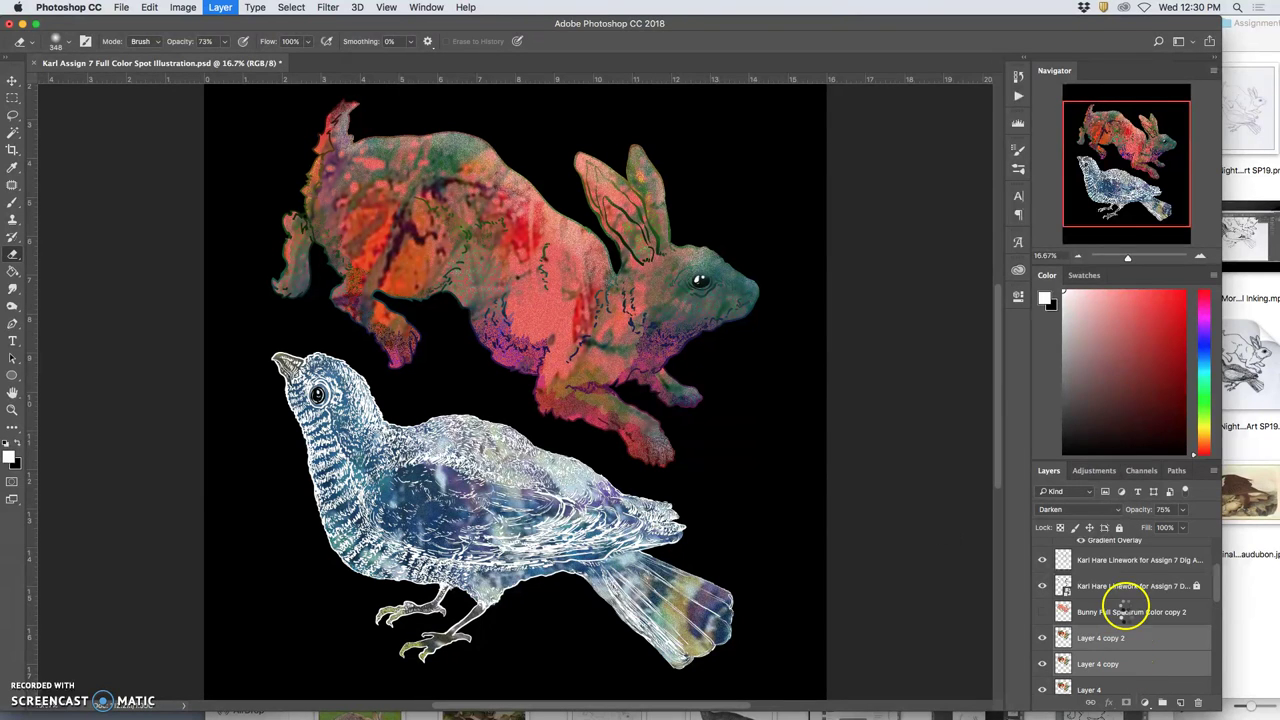
{"action": "key", "text": "super+e"}
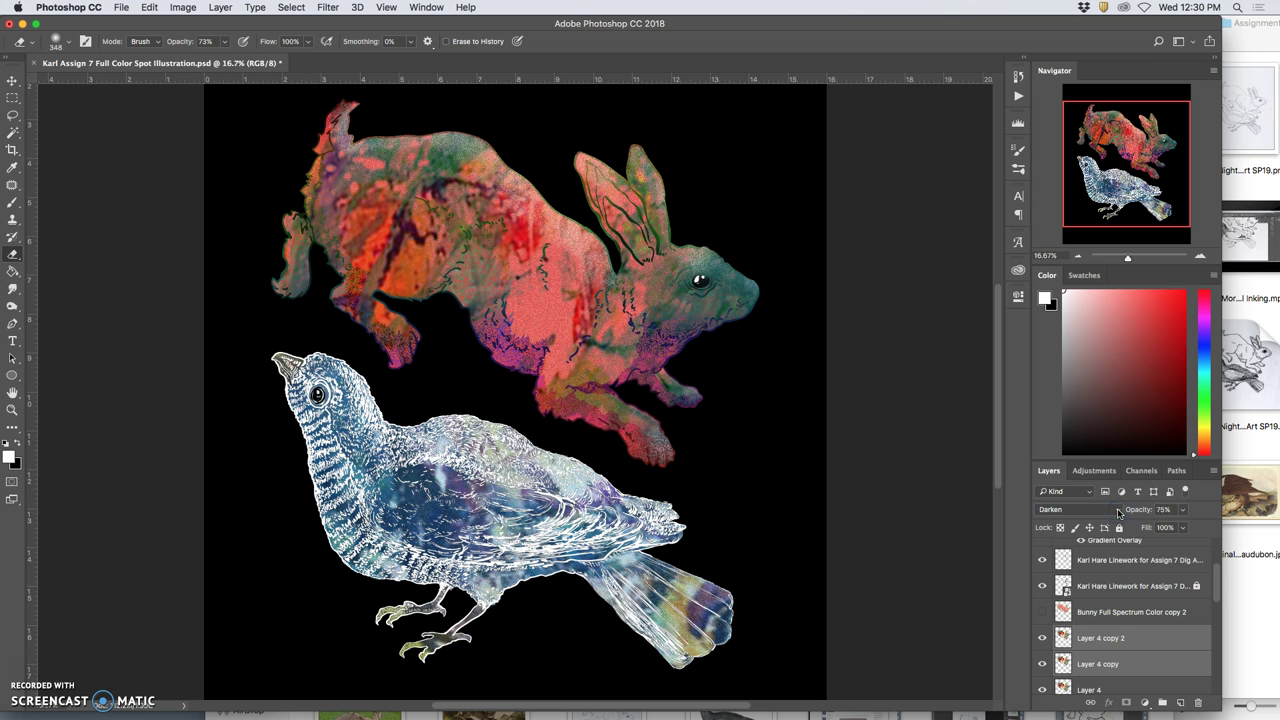
- Set Layer 4 copy 2 to Dissolve blend at 43% opacity
{"action": "left_click", "coordinate": [1117, 511]}
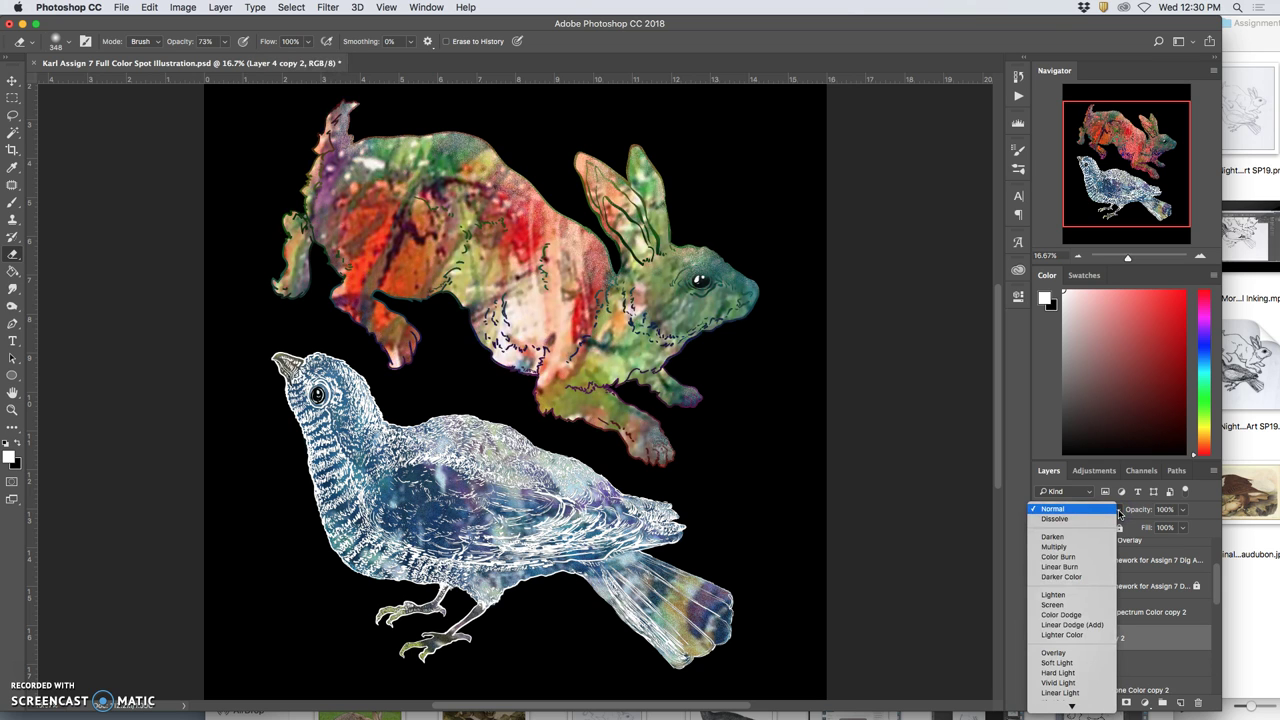
{"action": "left_click", "coordinate": [1116, 512]}
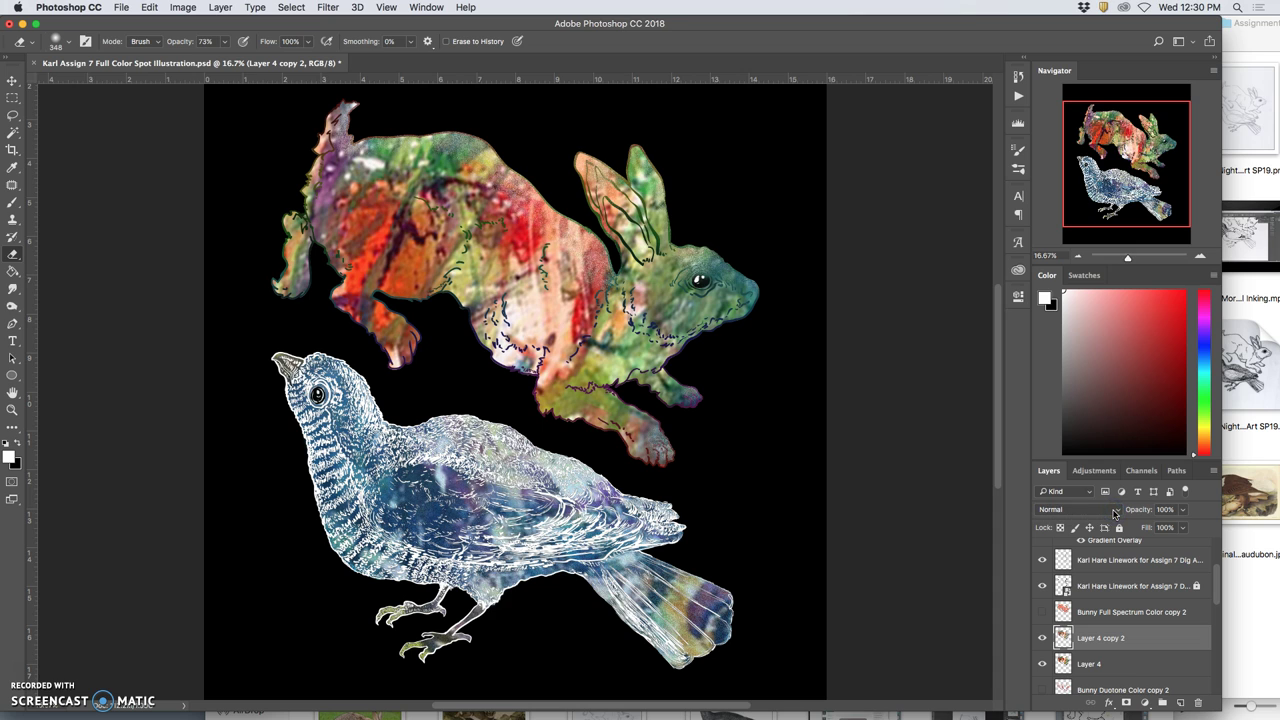
{"action": "left_click", "coordinate": [1116, 512]}
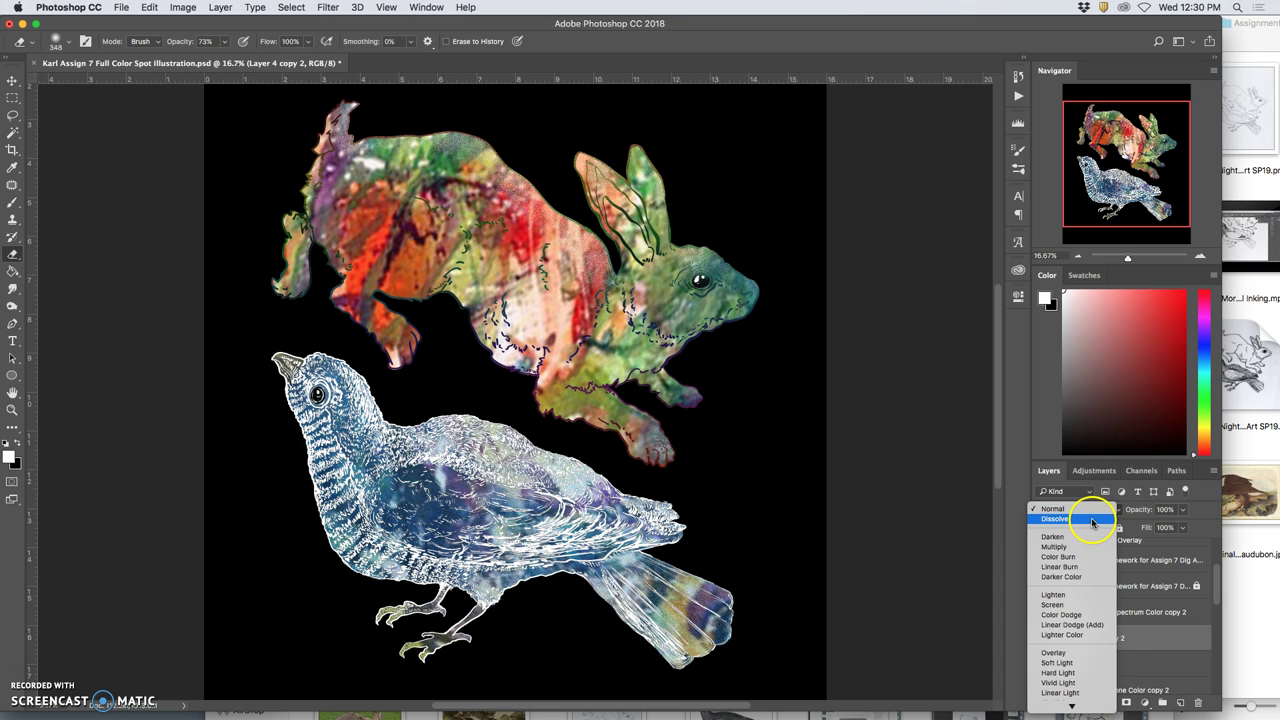
{"action": "left_click", "coordinate": [1093, 520]}
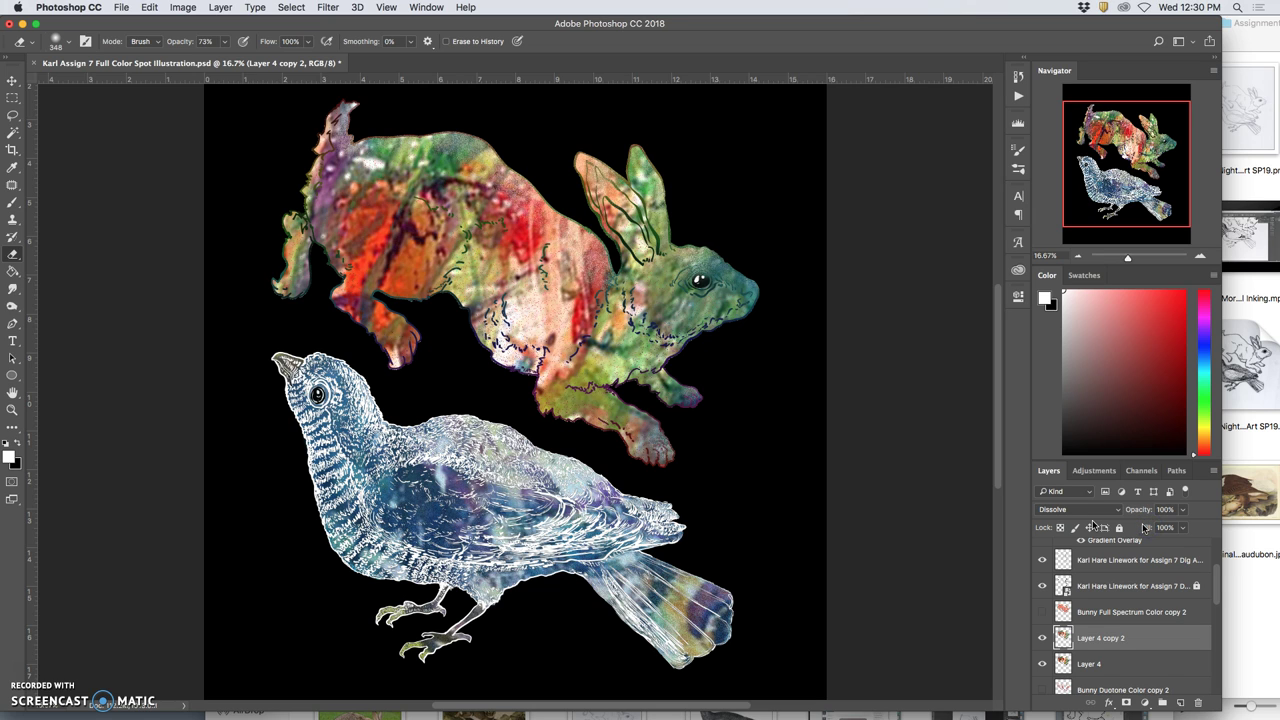
{"action": "left_click", "coordinate": [1043, 664]}
{"action": "key", "text": "4"}
{"action": "key", "text": "3"}
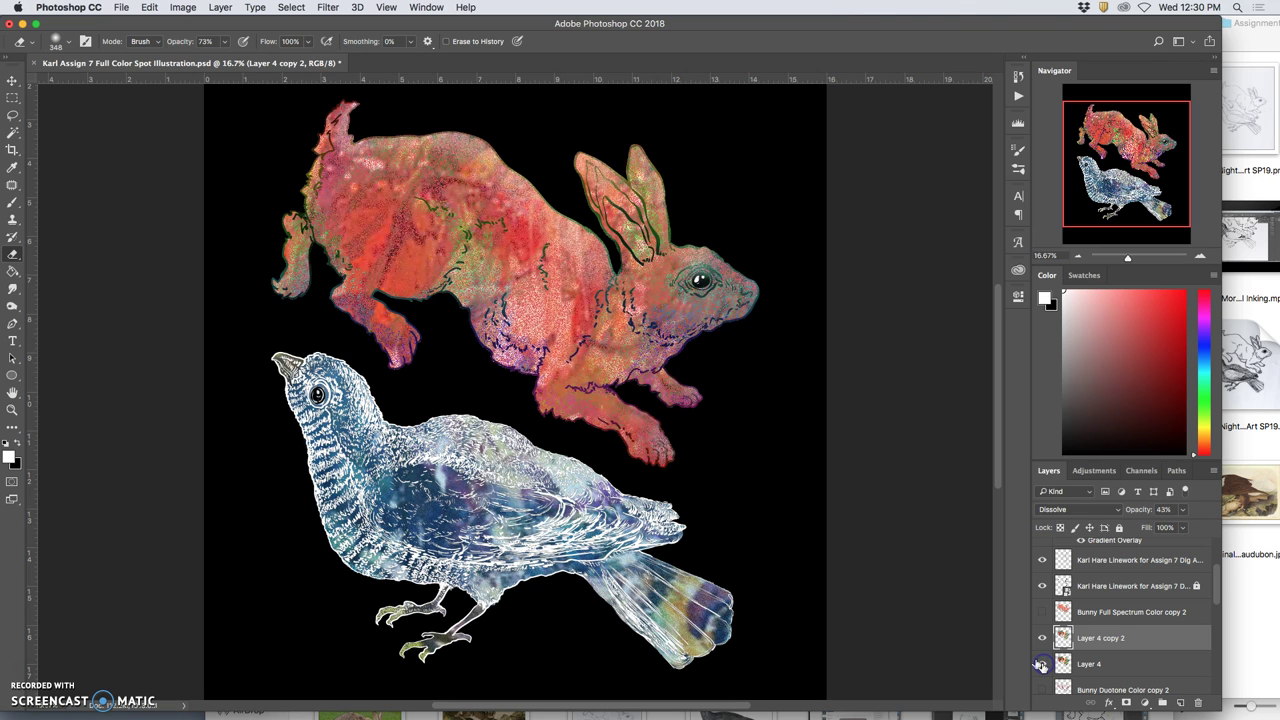
- Show Layer 4 again and set its opacity to 63%
{"action": "left_click", "coordinate": [1043, 664]}
{"action": "left_click", "coordinate": [1090, 662]}
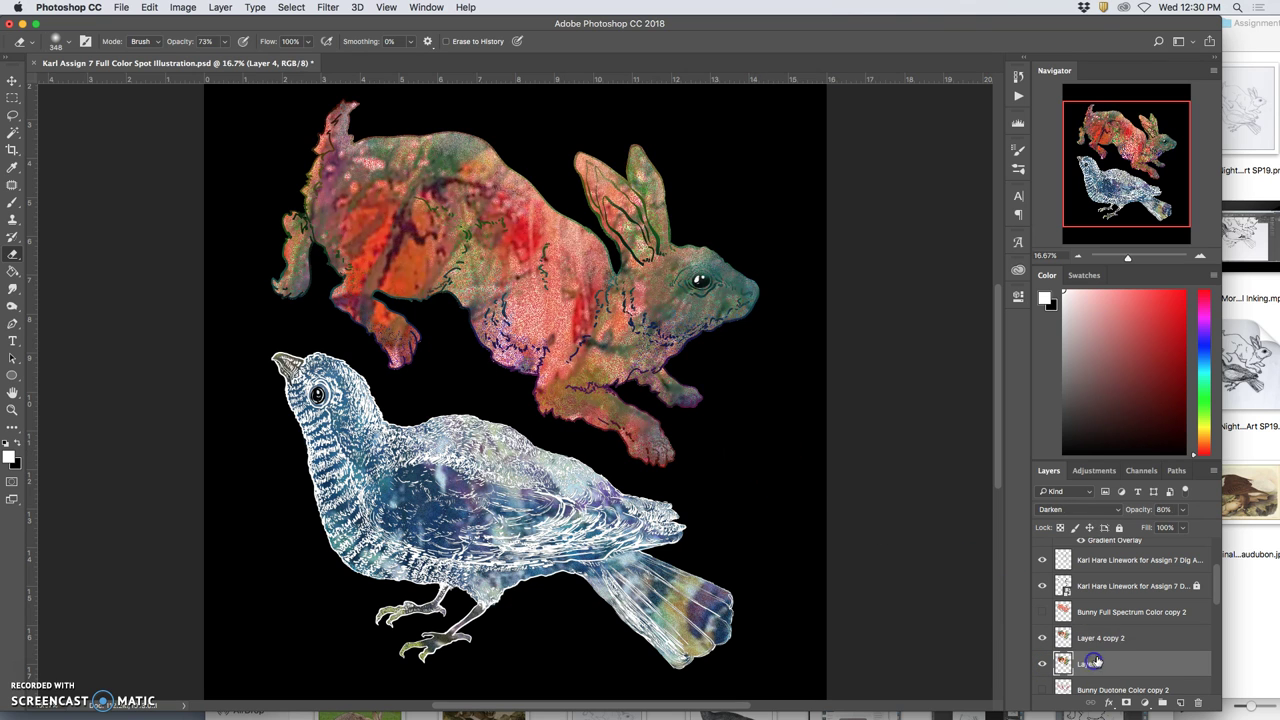
{"action": "left_click", "coordinate": [1181, 510]}
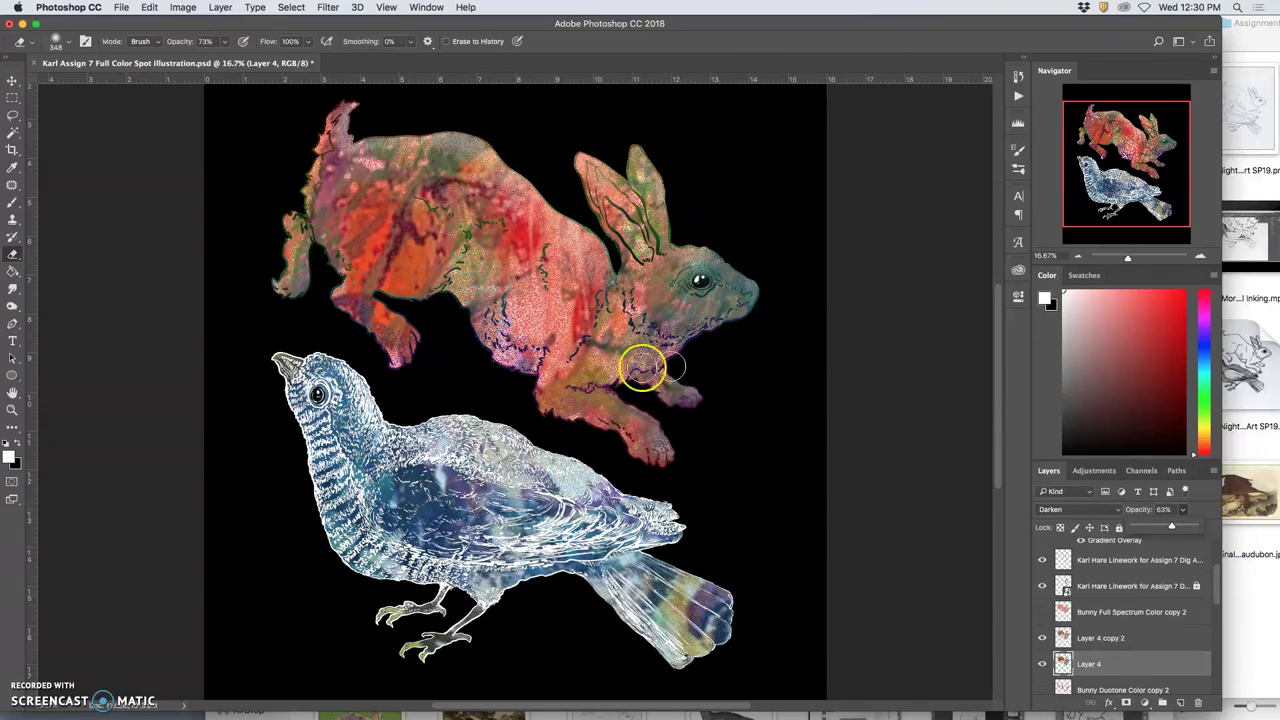
{"action": "key", "text": "super+equal"}
{"action": "key", "text": "super+equal"}
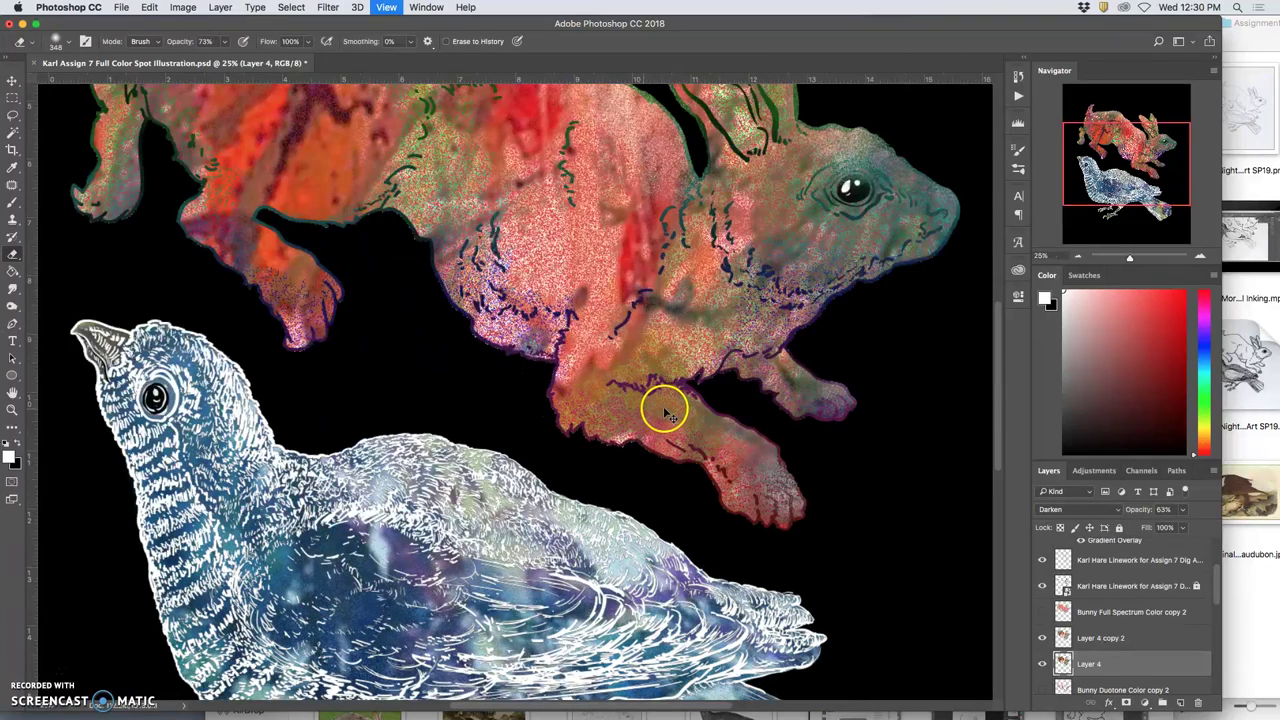
{"action": "key", "text": "super+equal"}
{"action": "key", "text": "super+equal"}
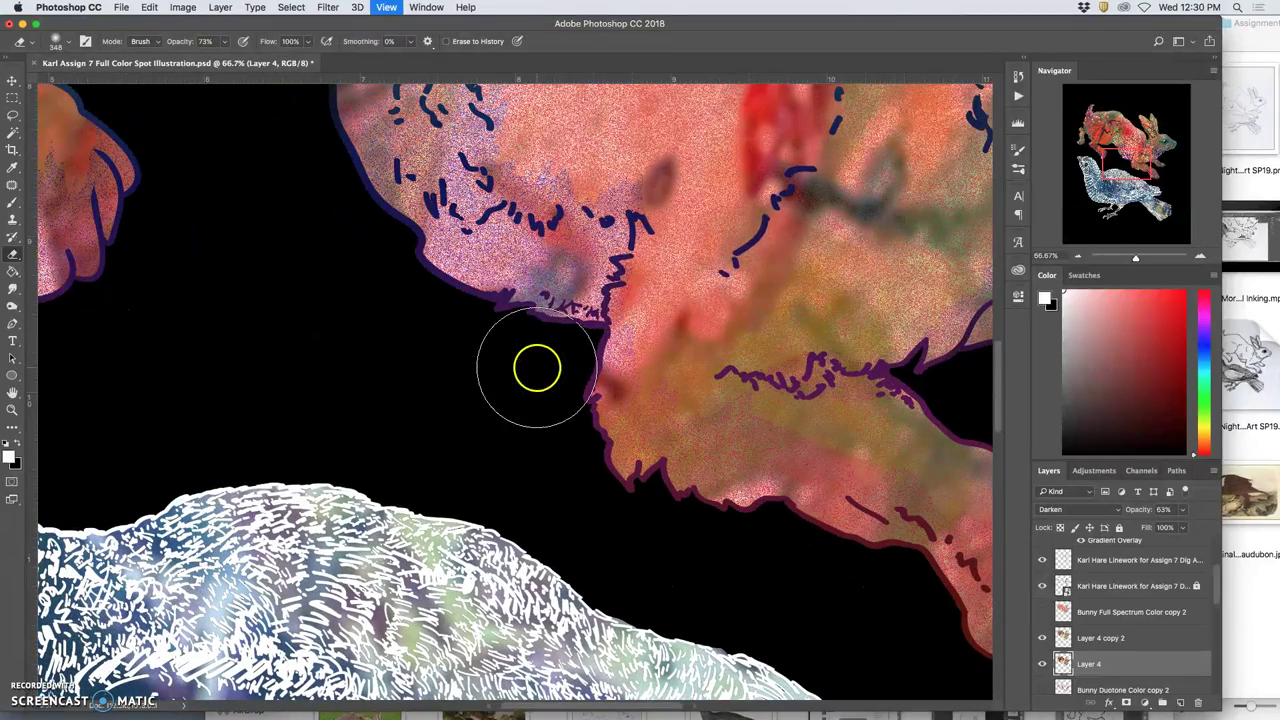
{"action": "key", "text": "super+equal"}
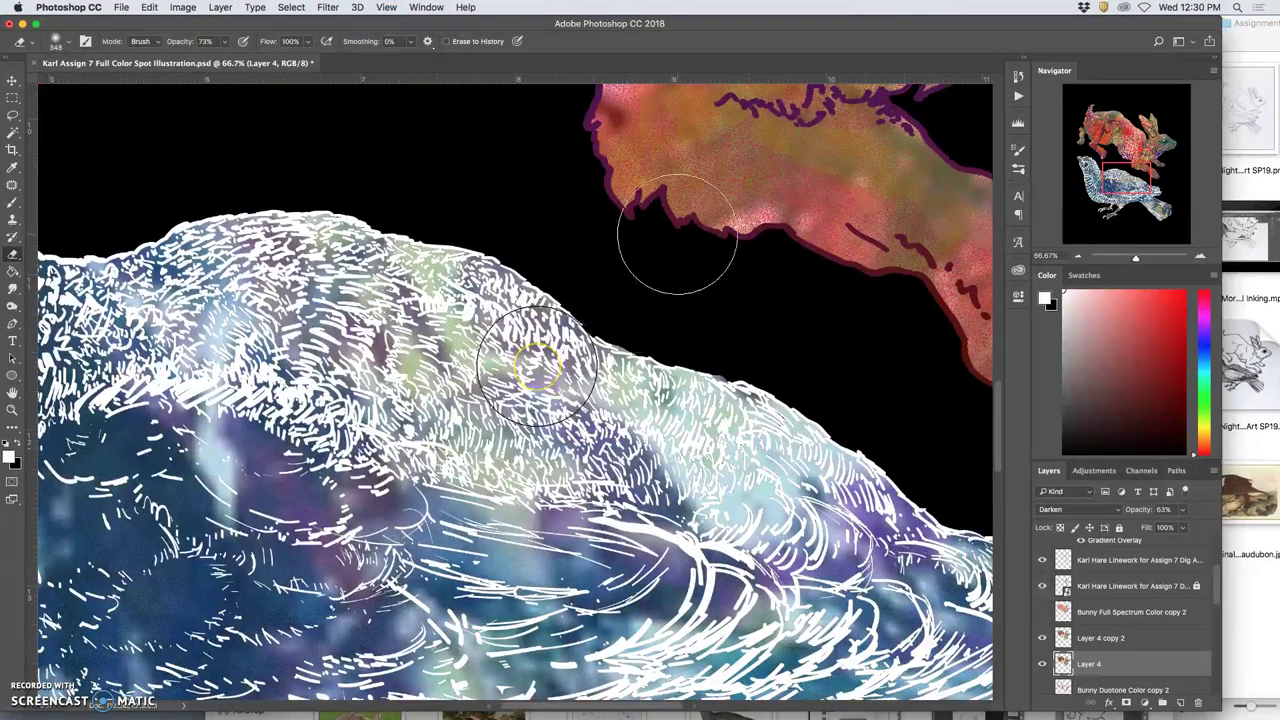
{"action": "scroll", "coordinate": [690, 228], "scroll_direction": "up", "scroll_amount": 5}
{"action": "scroll", "coordinate": [638, 241], "scroll_direction": "up", "scroll_amount": 10}
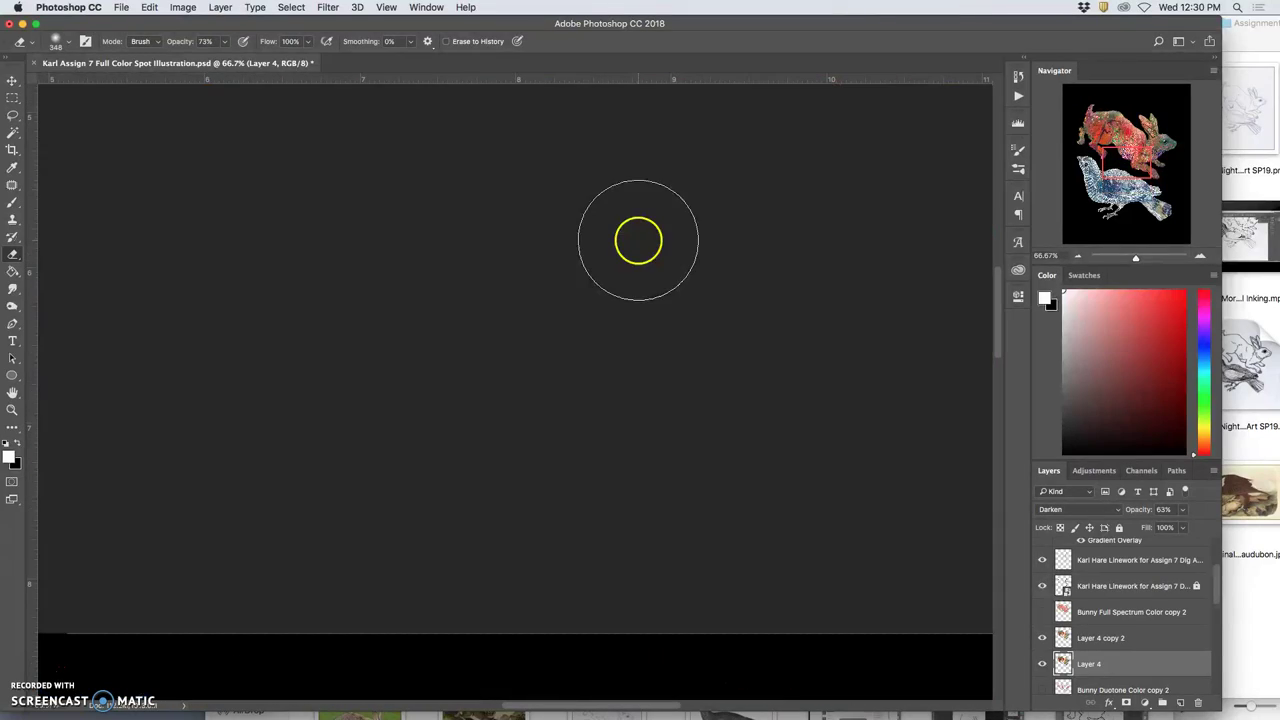
{"action": "scroll", "coordinate": [638, 241], "scroll_direction": "down", "scroll_amount": 10}
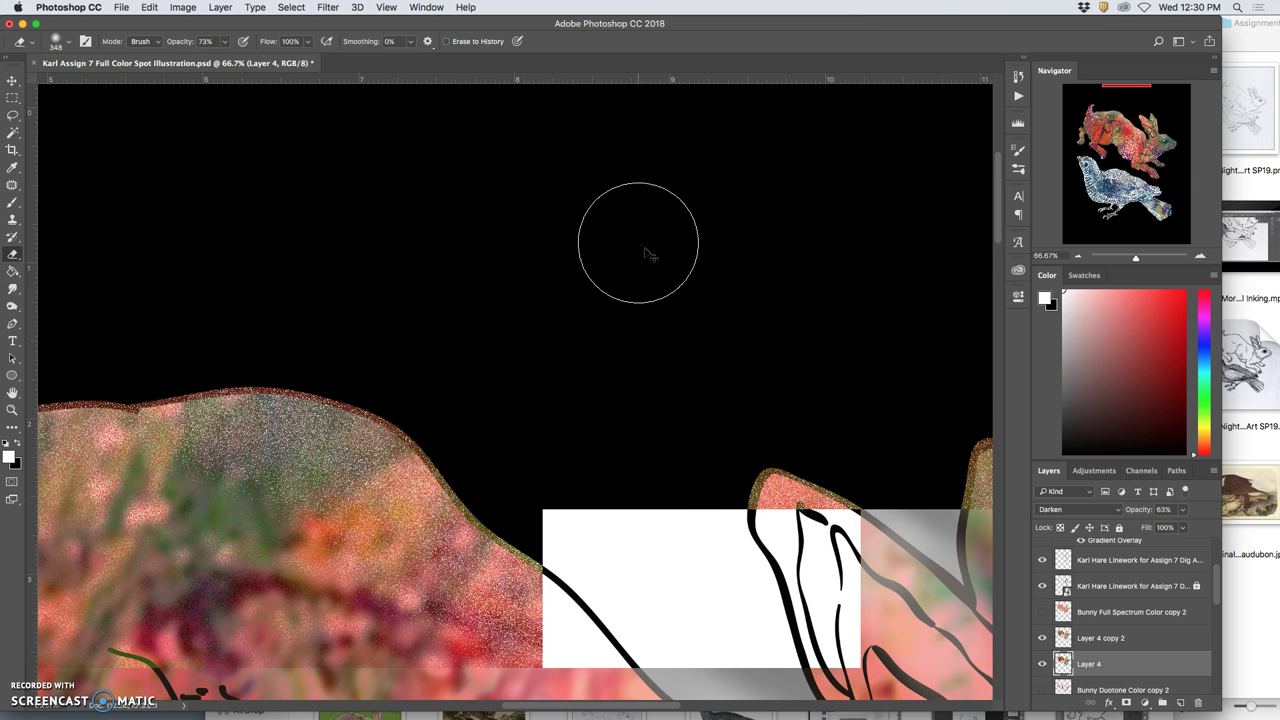
{"action": "scroll", "coordinate": [648, 252], "scroll_direction": "down", "scroll_amount": 4}
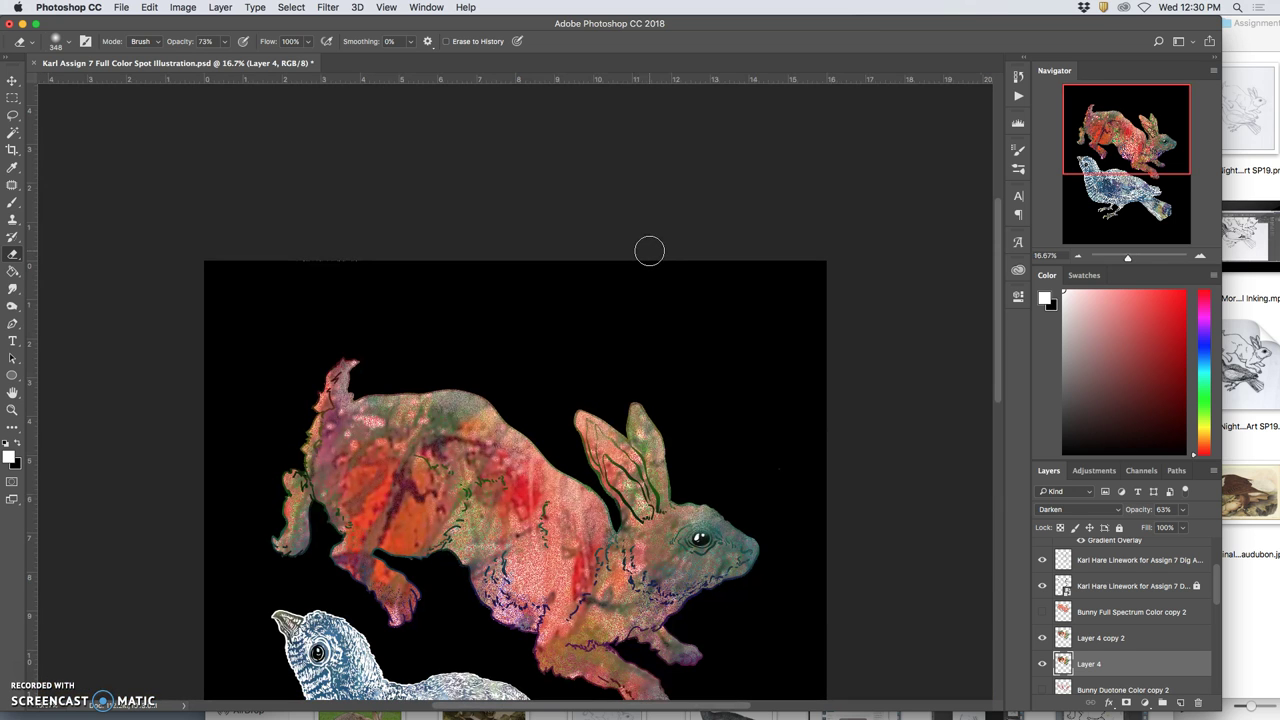
{"action": "scroll", "coordinate": [649, 252], "scroll_direction": "down", "scroll_amount": 1}
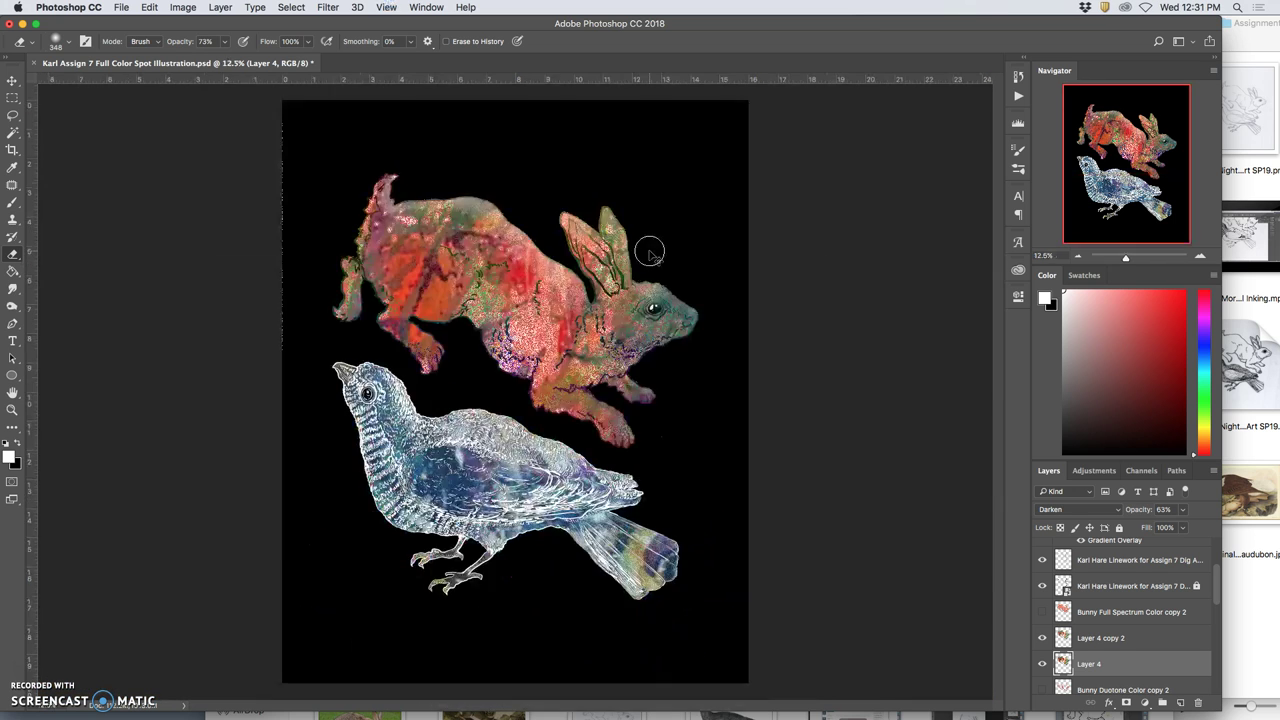
{"action": "scroll", "coordinate": [1128, 612], "scroll_direction": "down", "scroll_amount": 1}
{"action": "scroll", "coordinate": [1128, 612], "scroll_direction": "down", "scroll_amount": 5}
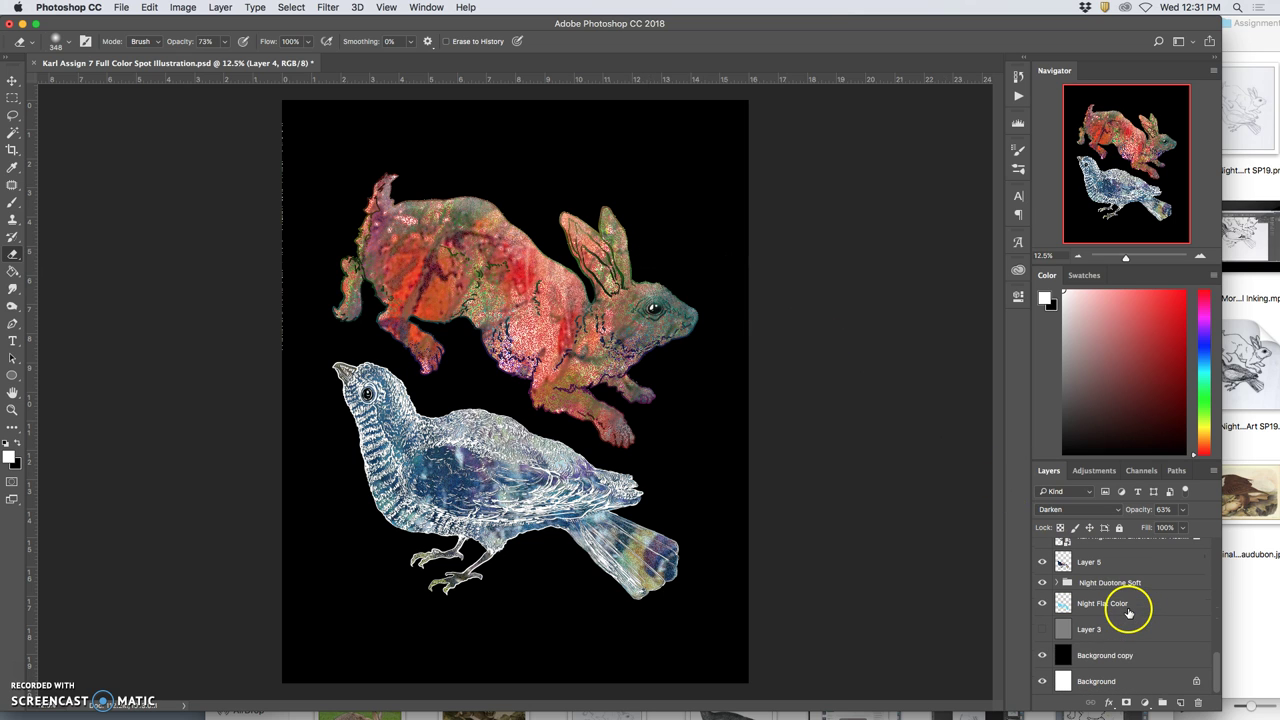
- Hide the black Background copy so the artwork sits on white, and zoom in
{"action": "left_click", "coordinate": [1042, 655]}
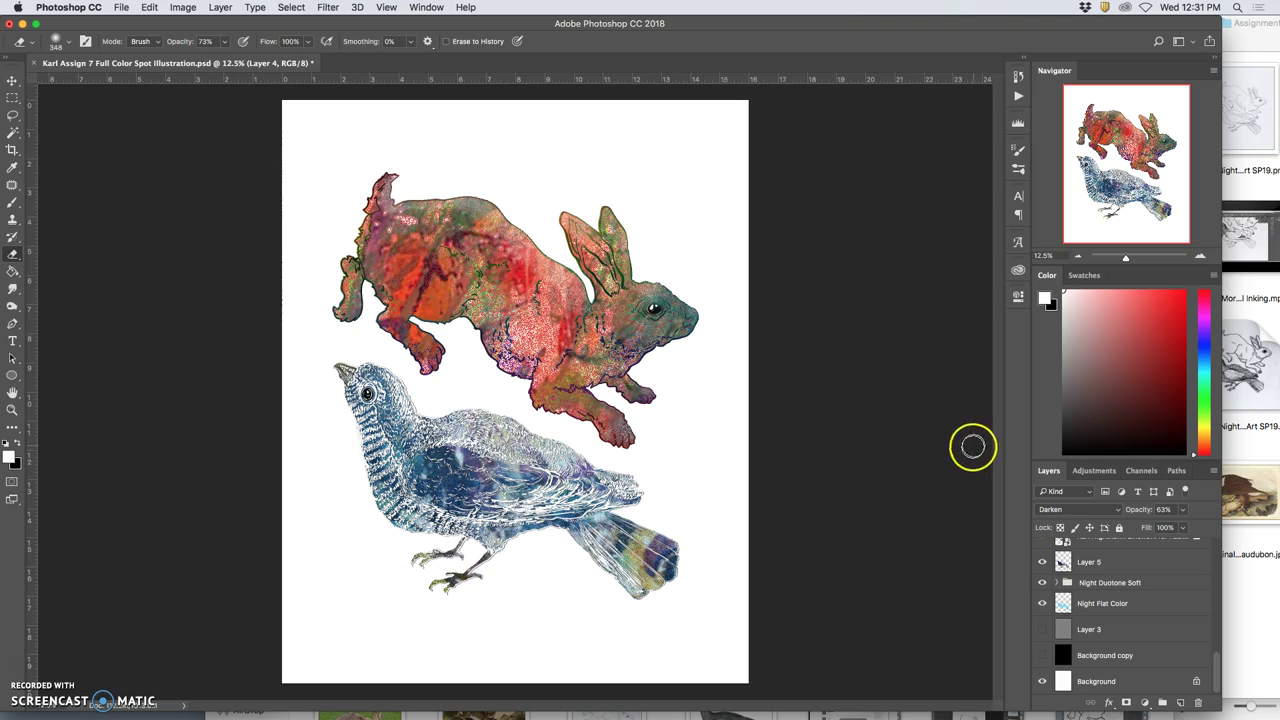
{"action": "key", "text": "super+plus"}
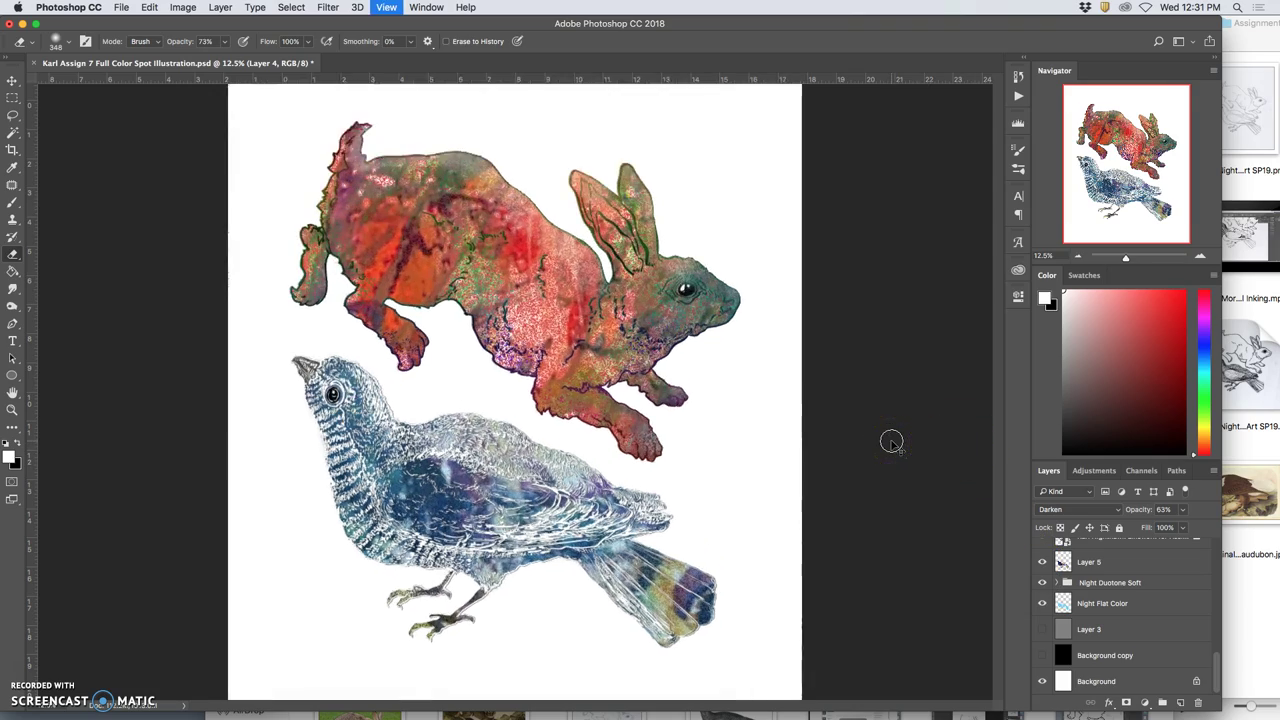
{"action": "key", "text": "super+plus"}
{"action": "key", "text": "super+plus"}
{"action": "left_click_drag", "start_coordinate": [871, 449], "coordinate": [603, 606]}
{"action": "scroll", "coordinate": [1171, 630], "scroll_direction": "up", "scroll_amount": 2}
{"action": "scroll", "coordinate": [1171, 630], "scroll_direction": "up", "scroll_amount": 2}
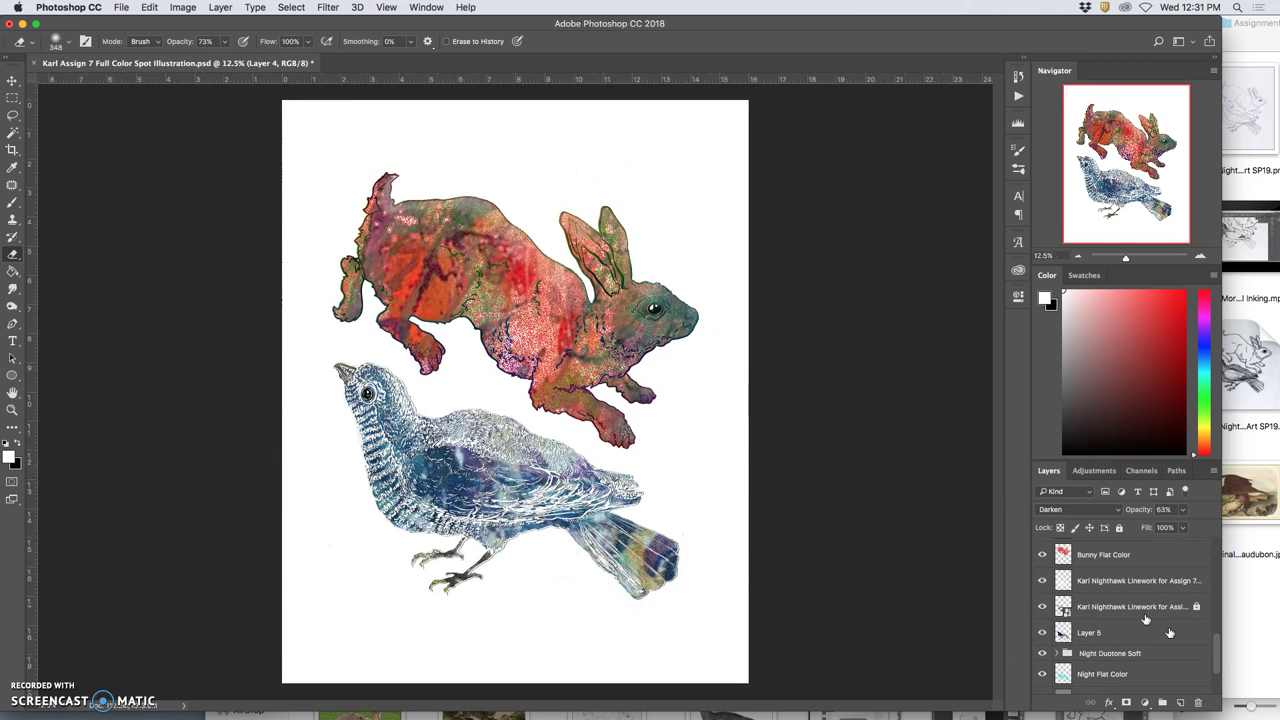
- Unlock the nighthawk linework layer and keep it selected
{"action": "left_click", "coordinate": [1144, 610]}
{"action": "left_click", "coordinate": [745, 249]}
{"action": "left_click", "coordinate": [1119, 528]}
{"action": "left_click", "coordinate": [1148, 595]}
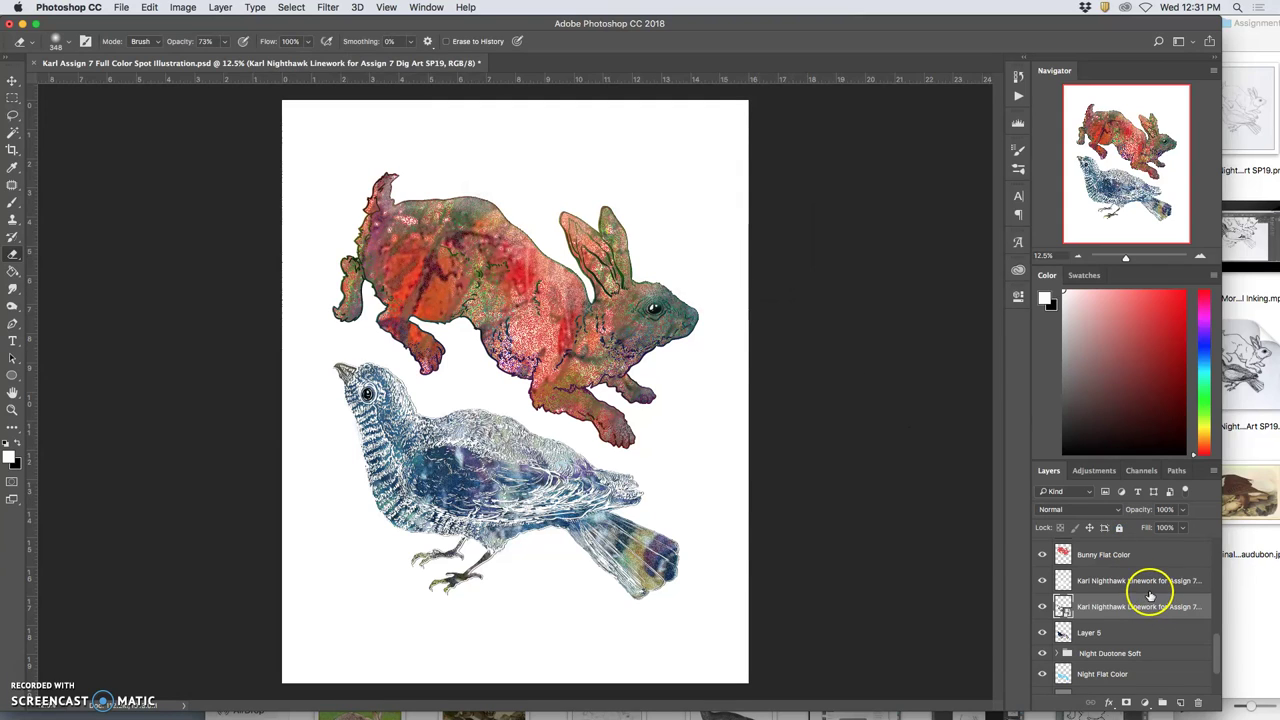
- Change the nighthawk linework's drop shadow to a 36° angle and 54% opacity
{"action": "left_click", "coordinate": [558, 598]}
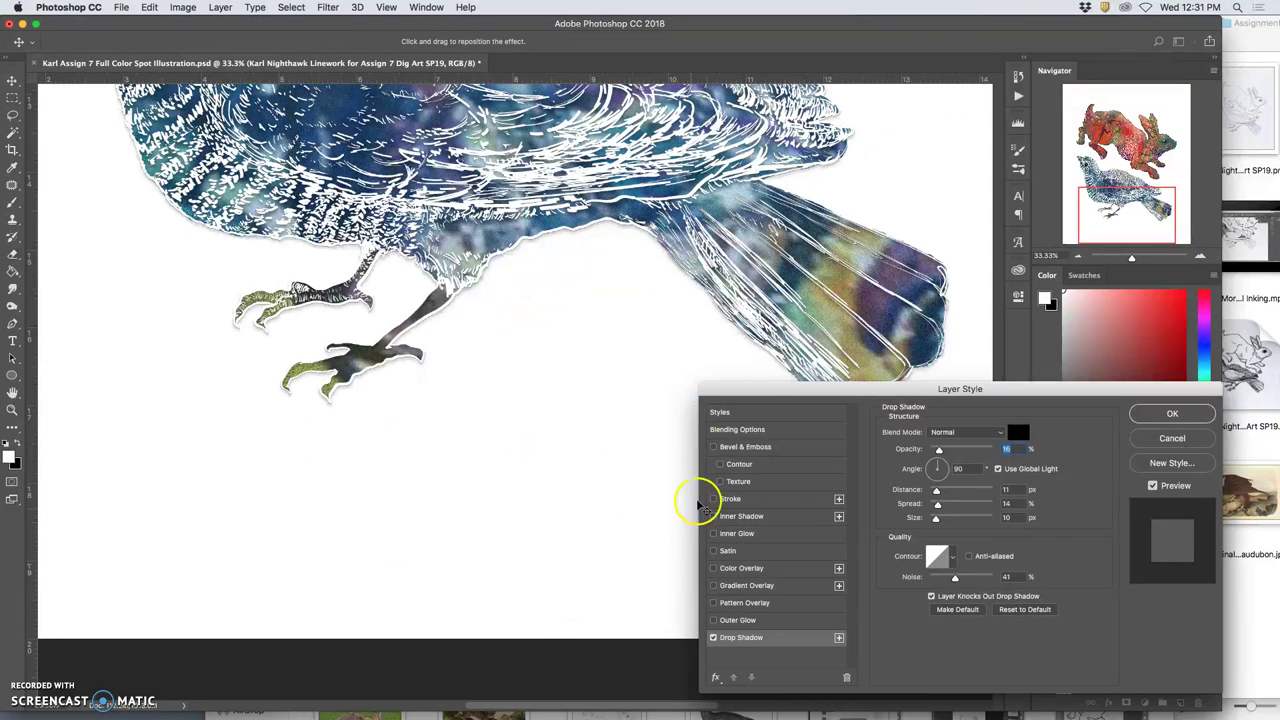
{"action": "left_click", "coordinate": [942, 461]}
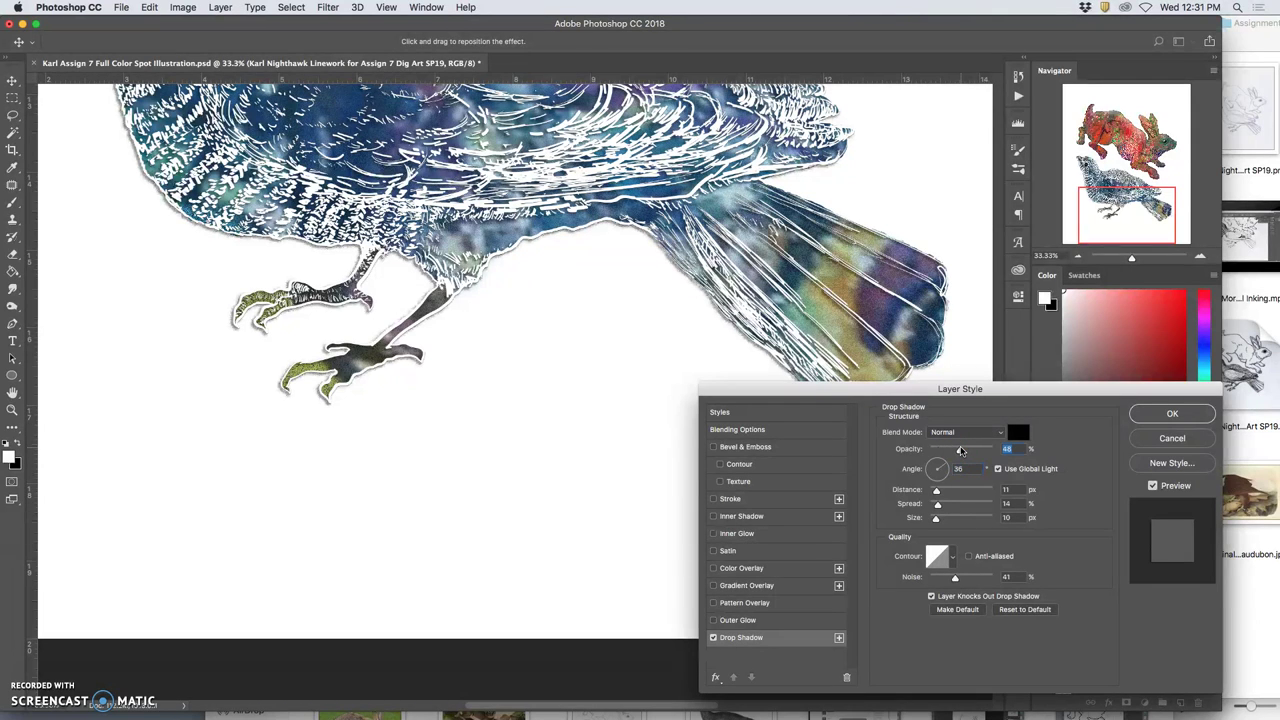
{"action": "left_click_drag", "start_coordinate": [960, 450], "coordinate": [964, 449]}
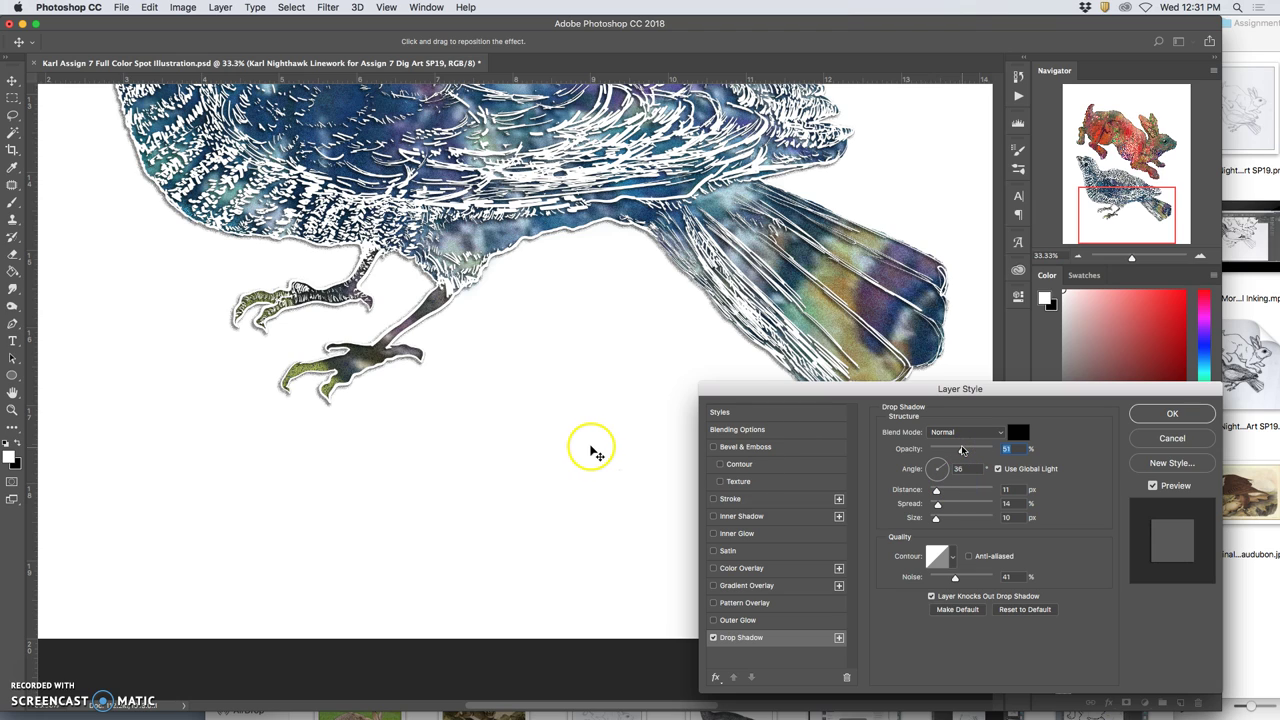
{"action": "scroll", "coordinate": [580, 449], "scroll_direction": "up", "scroll_amount": 8}
{"action": "scroll", "coordinate": [214, 352], "scroll_direction": "left", "scroll_amount": 3}
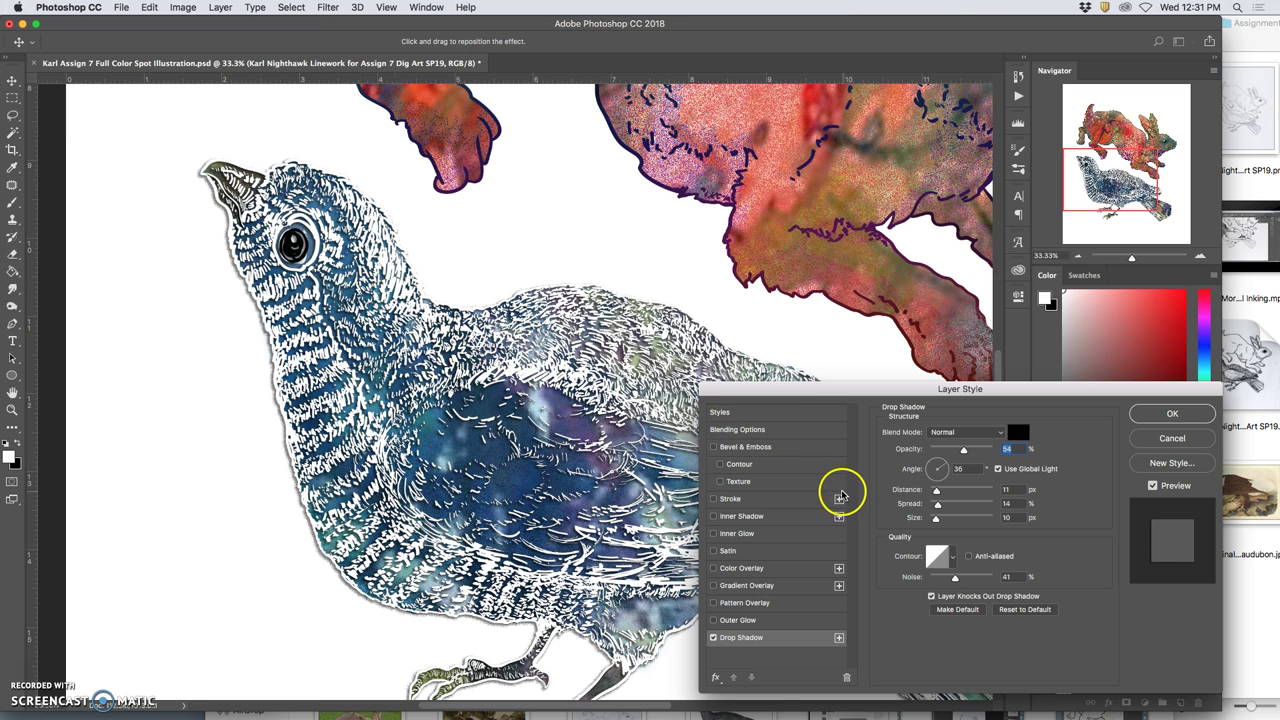
{"action": "left_click", "coordinate": [797, 641]}
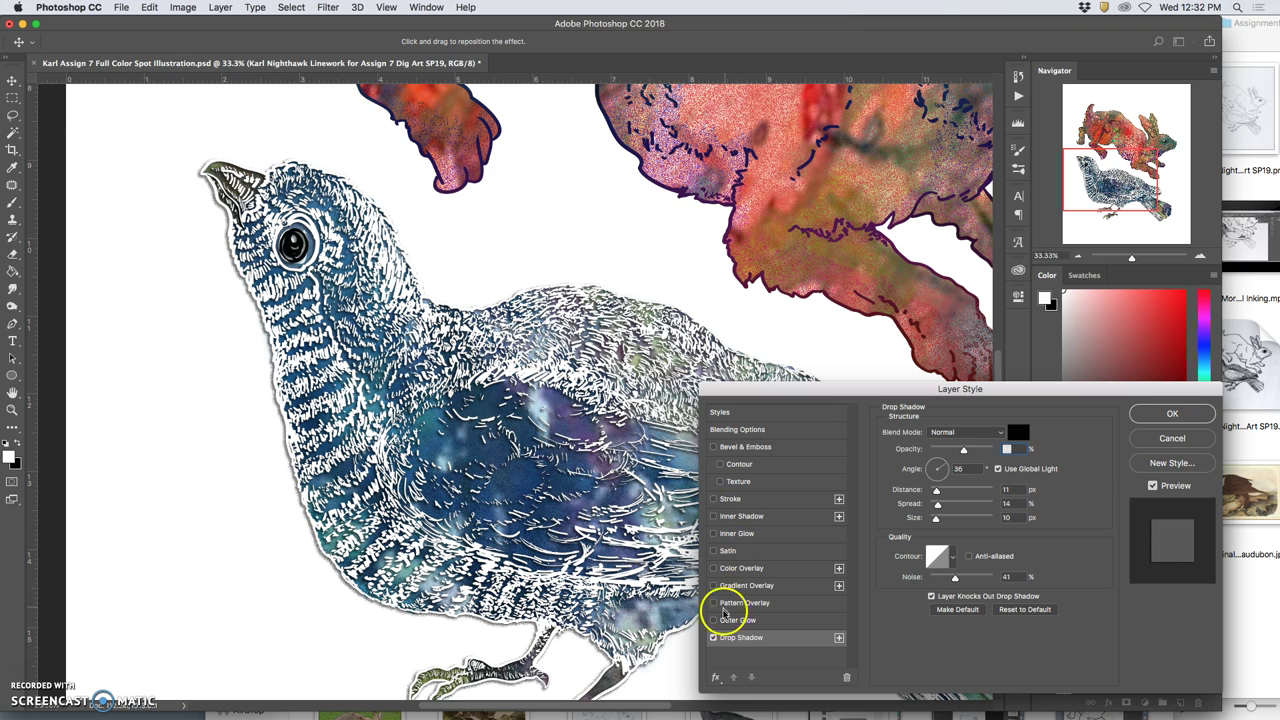
- Enable the Dissolve Outer Glow on the bird linework and apply the layer styles
{"action": "left_click", "coordinate": [714, 622]}
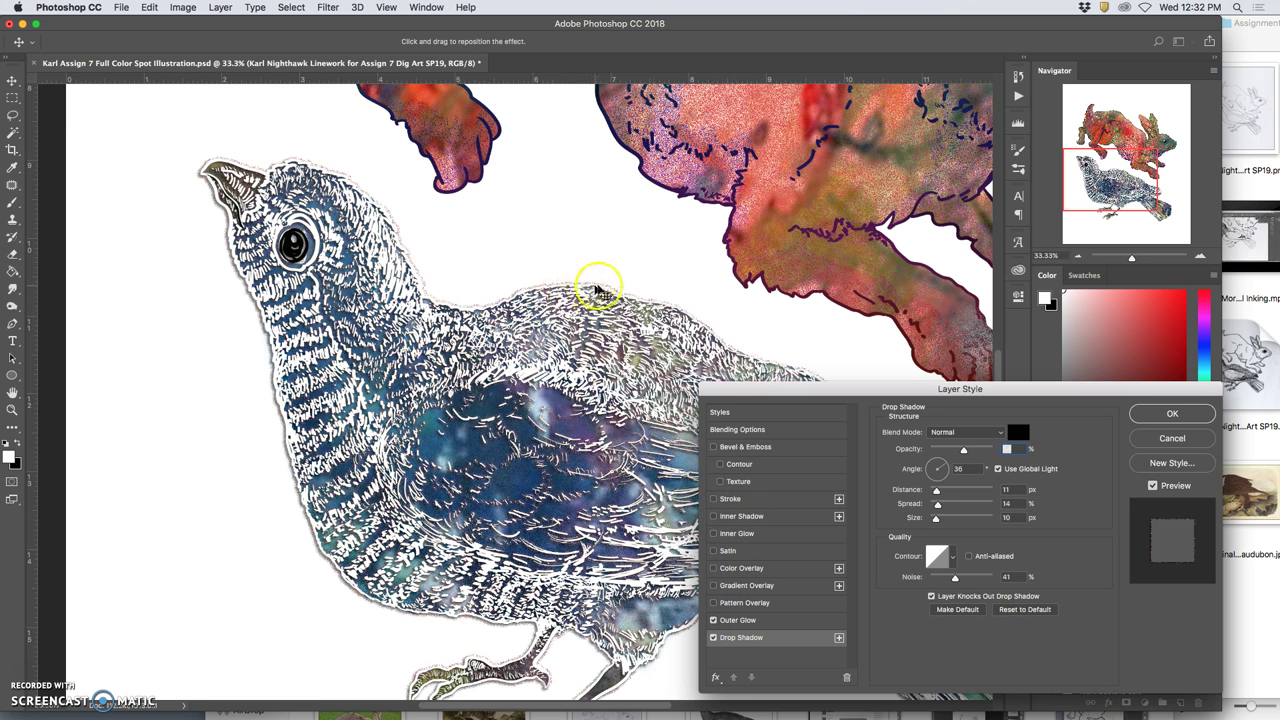
{"action": "left_click", "coordinate": [765, 622]}
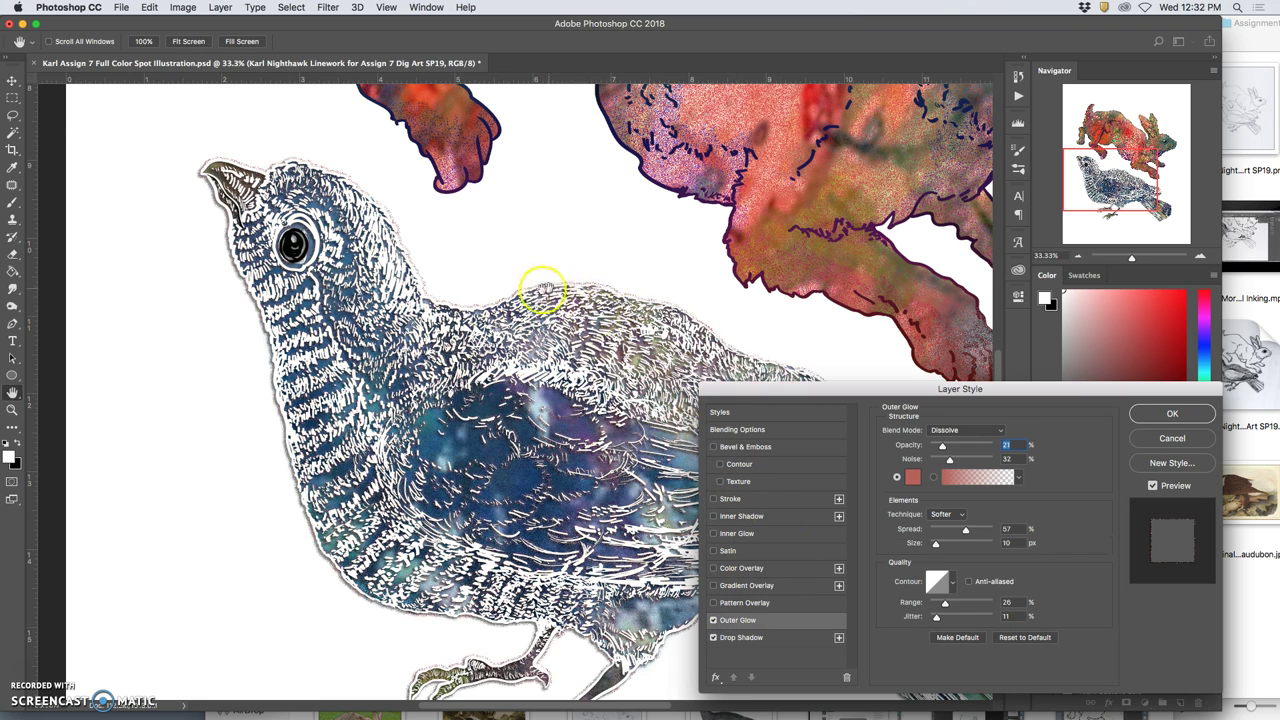
{"action": "scroll", "coordinate": [627, 330], "scroll_direction": "right", "scroll_amount": 10}
{"action": "scroll", "coordinate": [627, 330], "scroll_direction": "down", "scroll_amount": 5}
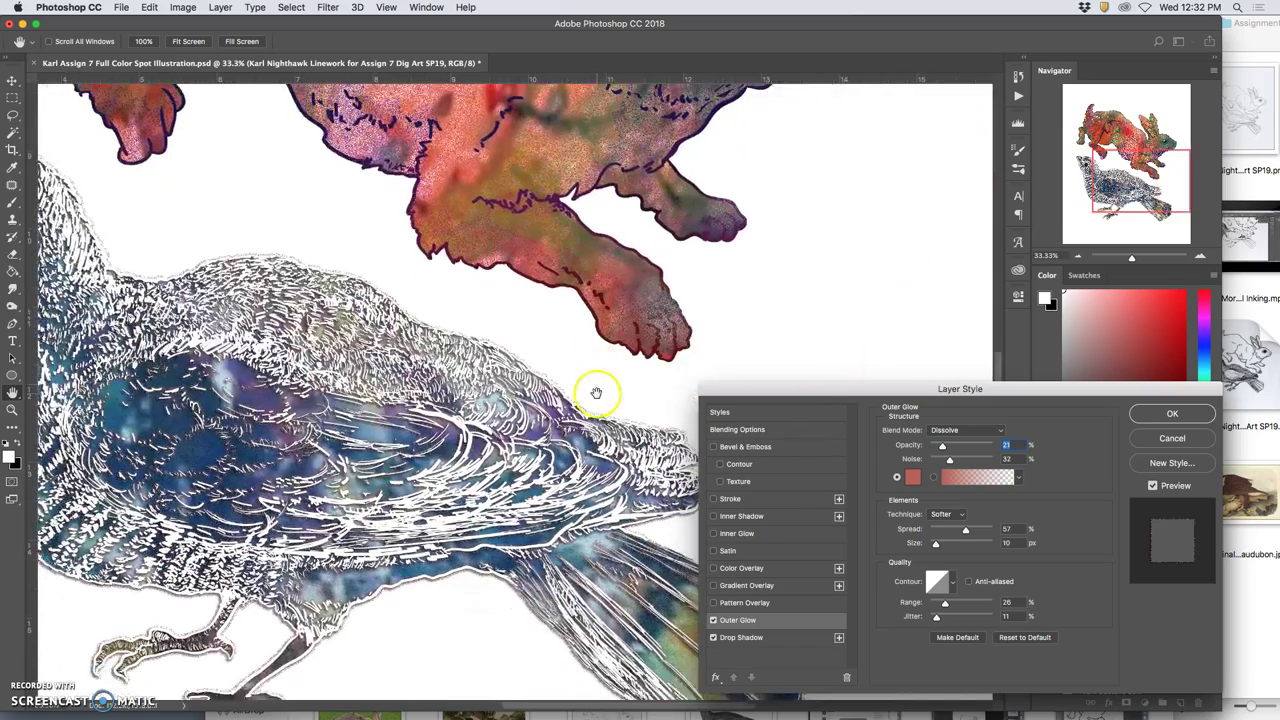
{"action": "scroll", "coordinate": [534, 409], "scroll_direction": "left", "scroll_amount": 8}
{"action": "scroll", "coordinate": [534, 409], "scroll_direction": "up", "scroll_amount": 4}
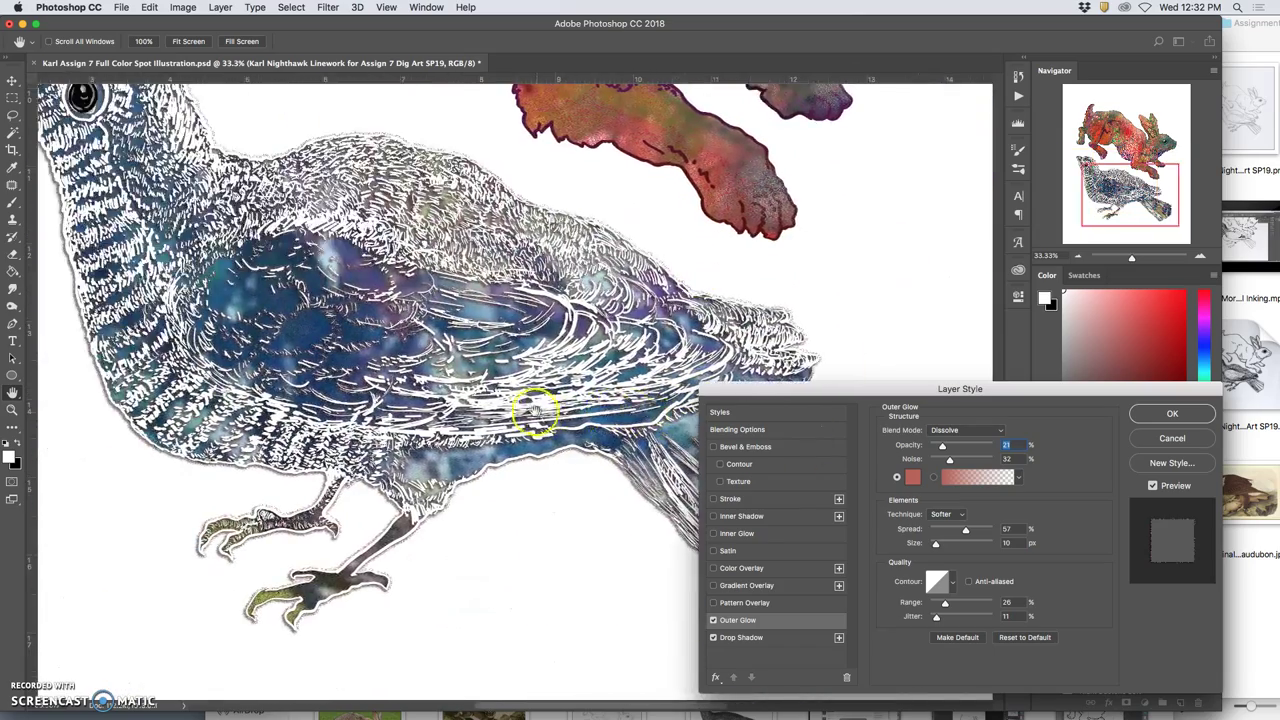
{"action": "scroll", "coordinate": [455, 378], "scroll_direction": "left", "scroll_amount": 4}
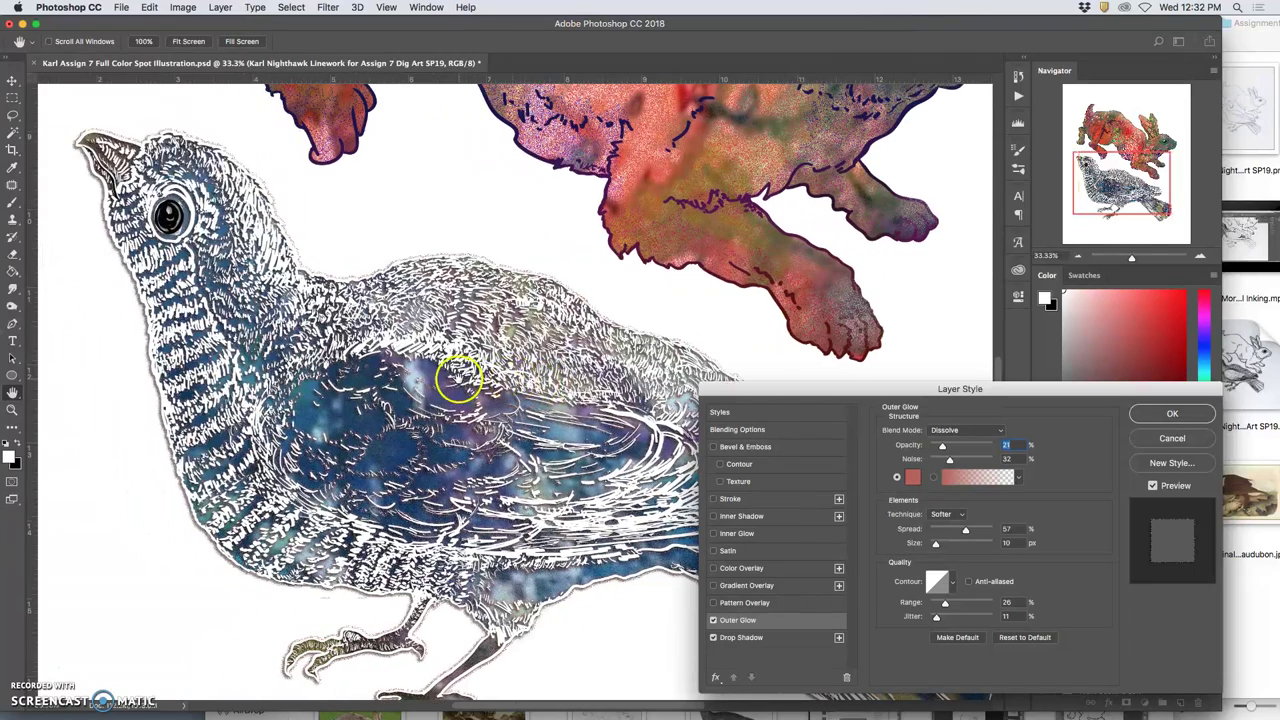
{"action": "left_click", "coordinate": [1146, 416]}
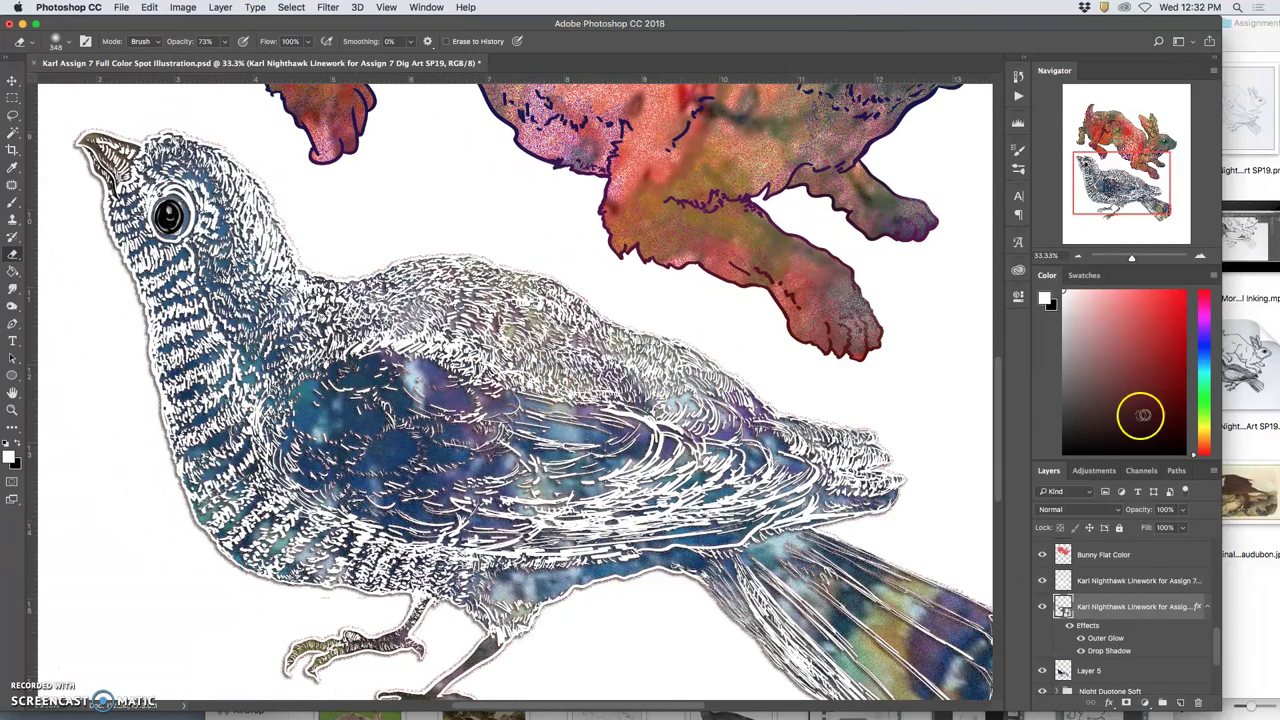
- Preview the artwork on the grey backdrop layer and zoom in on the bird's glowing linework
{"action": "key", "text": "e"}
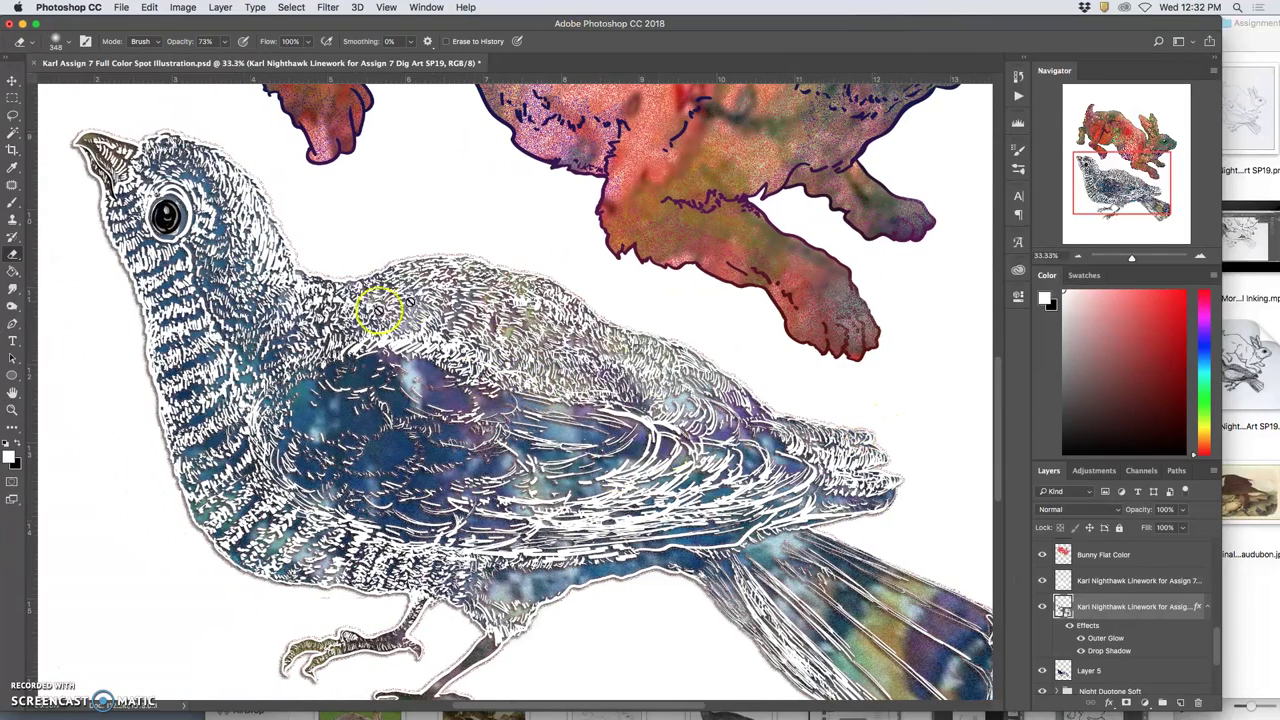
{"action": "scroll", "coordinate": [490, 395], "scroll_direction": "down", "scroll_amount": 3}
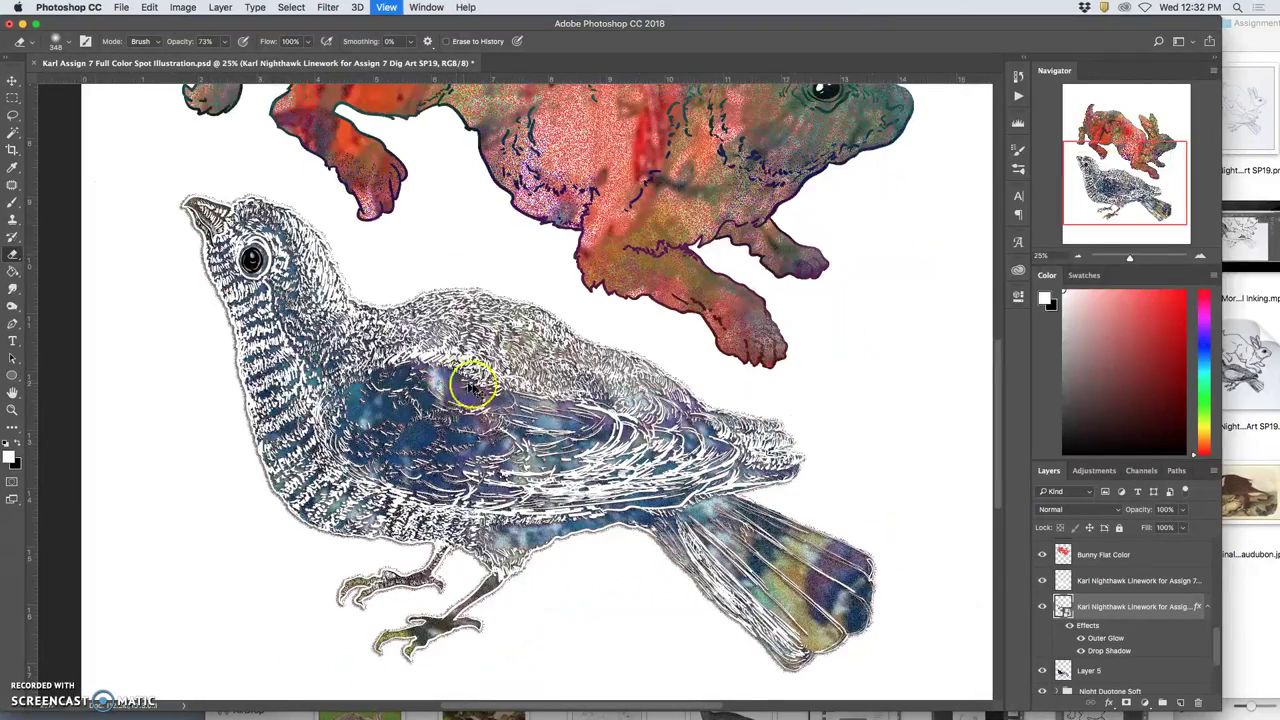
{"action": "scroll", "coordinate": [1045, 628], "scroll_direction": "down", "scroll_amount": 3}
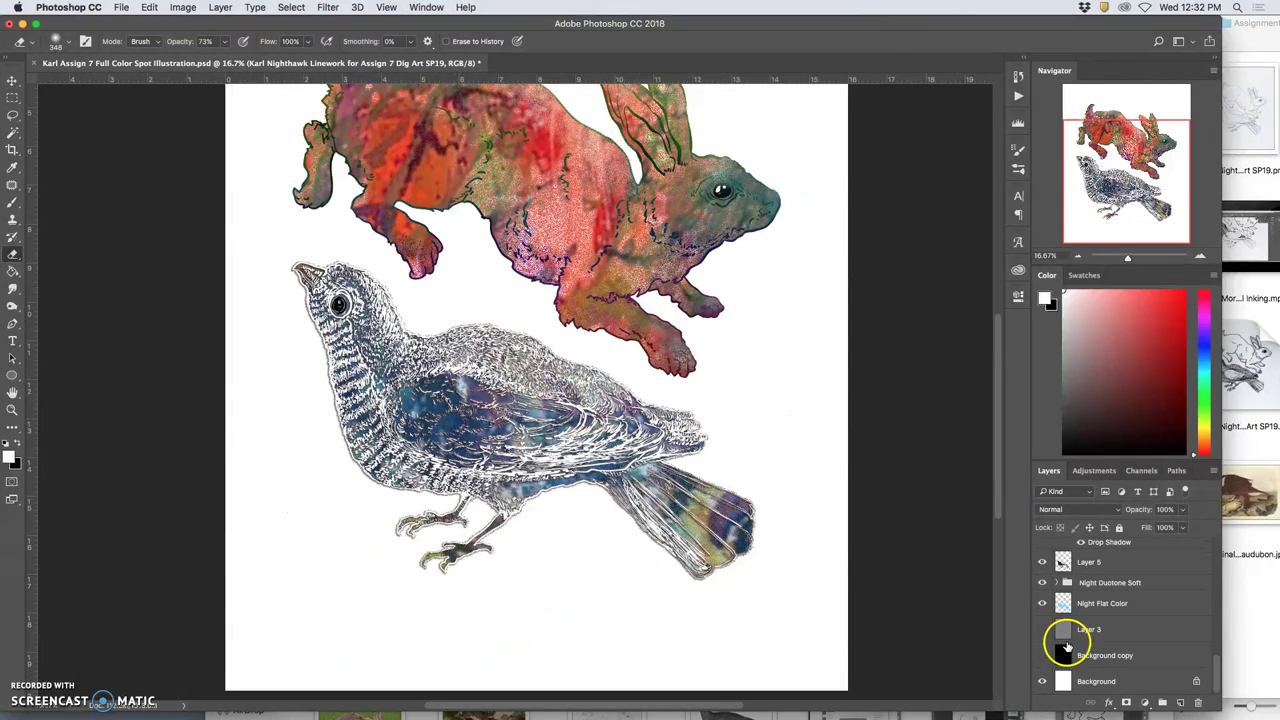
{"action": "left_click", "coordinate": [1044, 655]}
{"action": "left_click", "coordinate": [1044, 655]}
{"action": "left_click", "coordinate": [1043, 629]}
{"action": "key", "text": "super+equal"}
{"action": "key", "text": "super+equal"}
{"action": "key", "text": "super+equal"}
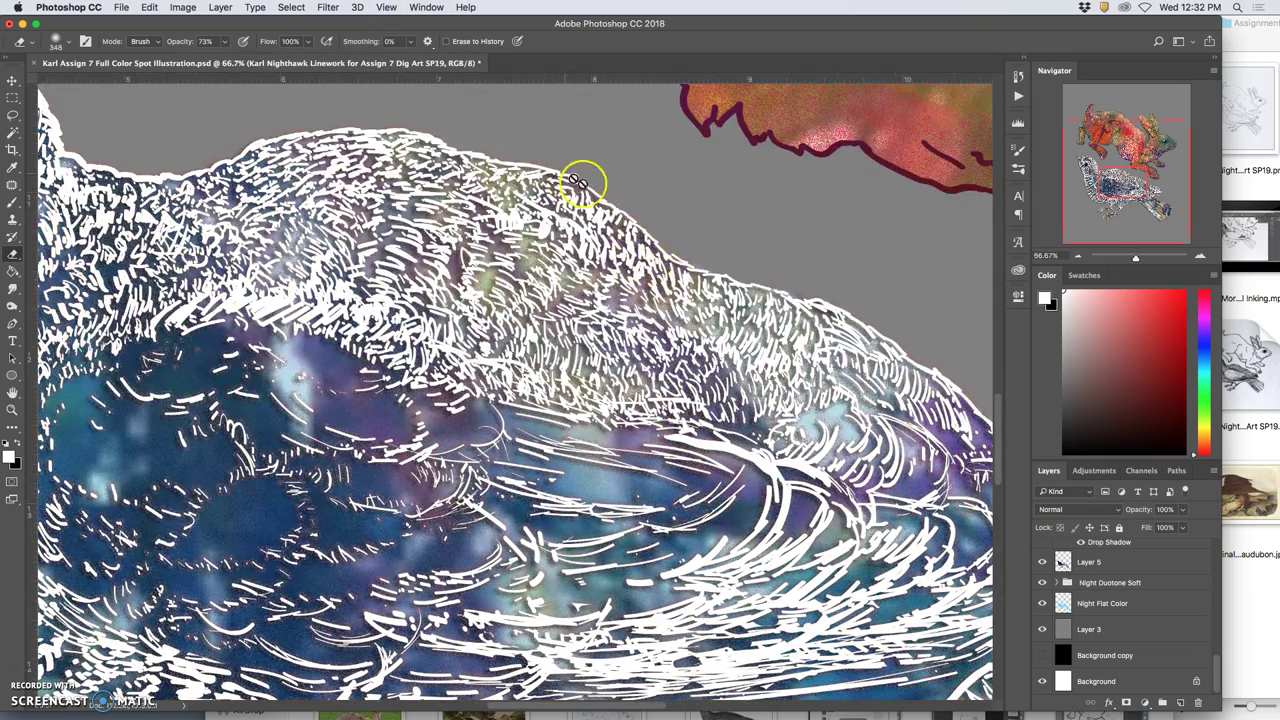
{"action": "key", "text": "super+equal"}
{"action": "scroll", "coordinate": [737, 327], "scroll_direction": "down", "scroll_amount": 10}
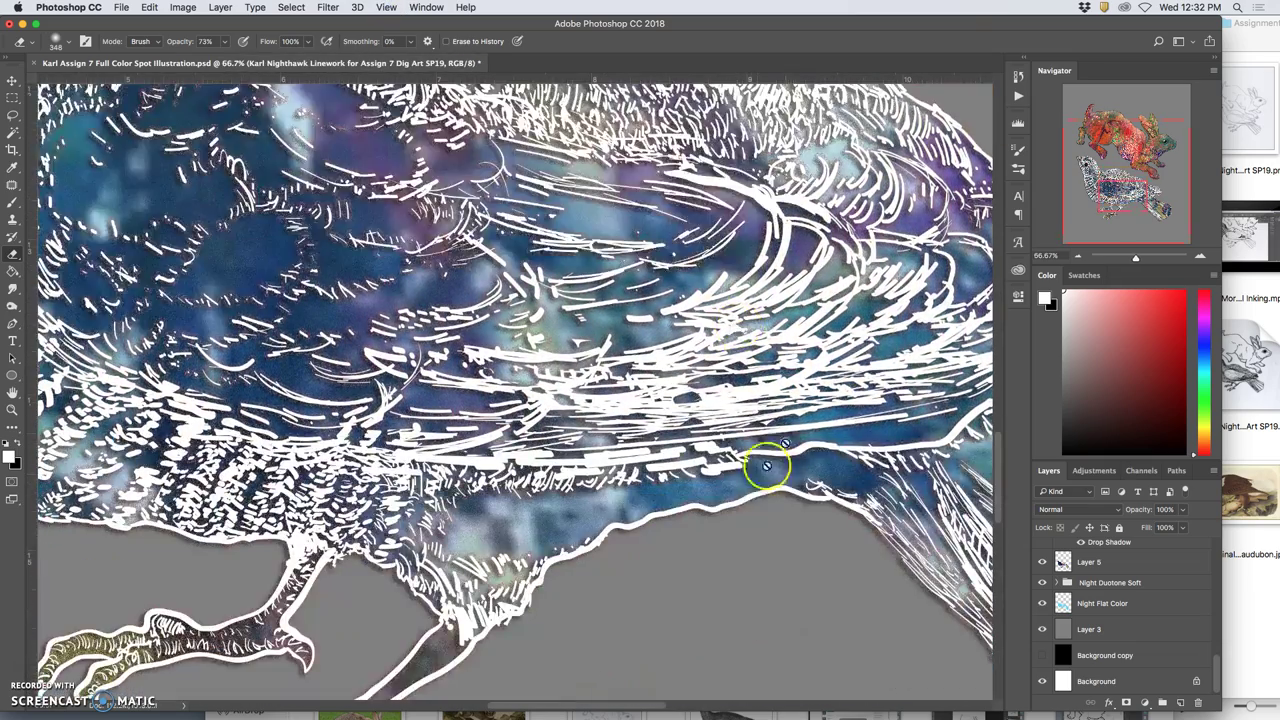
{"action": "scroll", "coordinate": [548, 528], "scroll_direction": "left", "scroll_amount": 5}
{"action": "scroll", "coordinate": [548, 528], "scroll_direction": "left", "scroll_amount": 5}
{"action": "scroll", "coordinate": [548, 528], "scroll_direction": "up", "scroll_amount": 10}
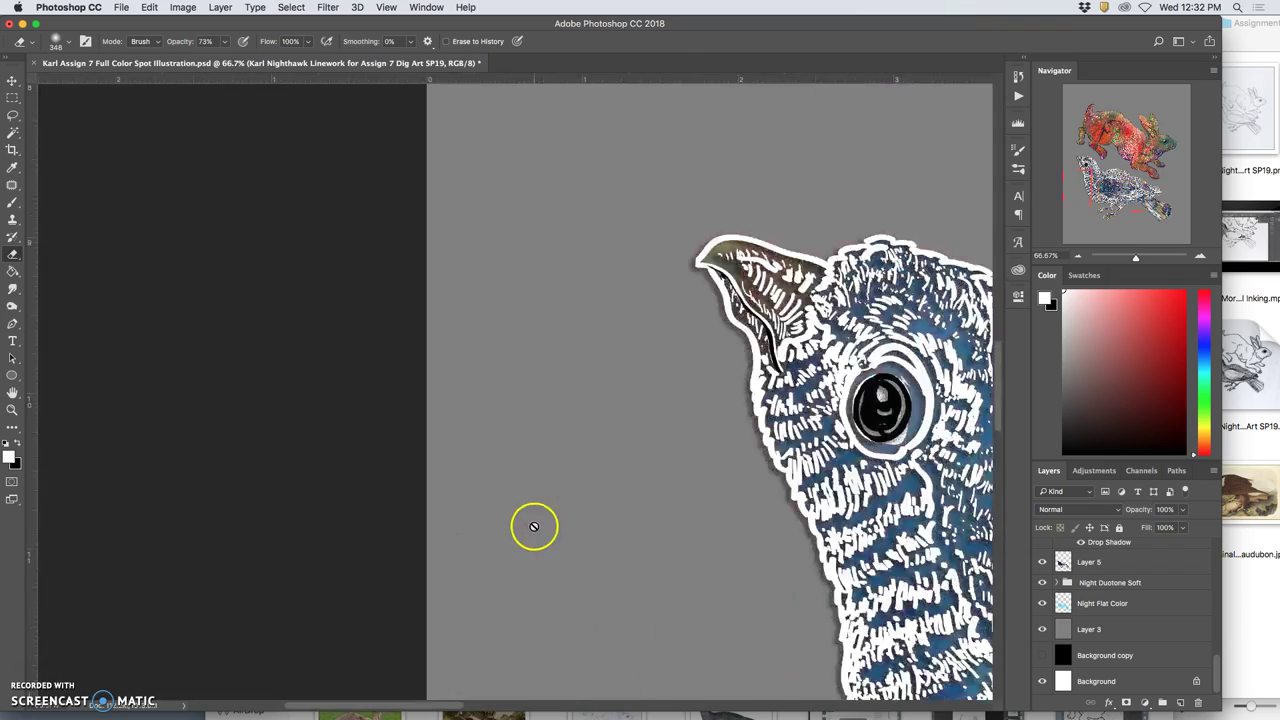
{"action": "scroll", "coordinate": [548, 520], "scroll_direction": "right", "scroll_amount": 5}
{"action": "scroll", "coordinate": [548, 517], "scroll_direction": "right", "scroll_amount": 10}
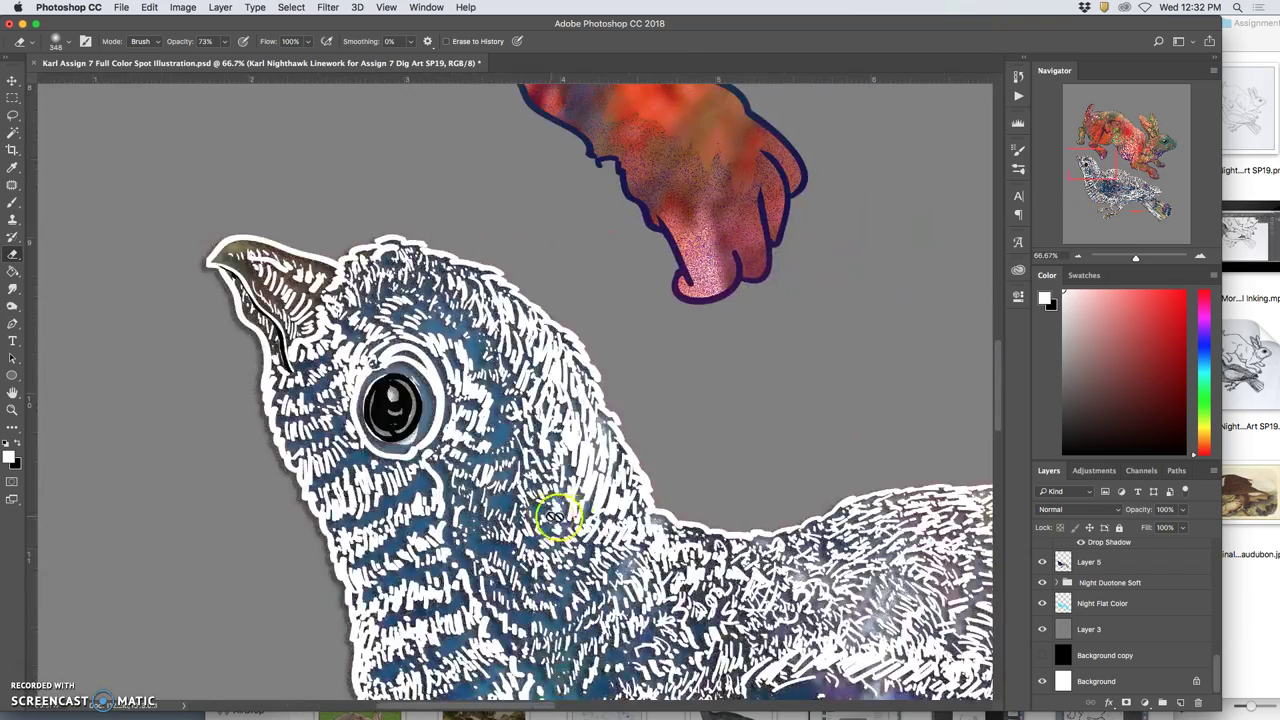
{"action": "scroll", "coordinate": [579, 517], "scroll_direction": "down", "scroll_amount": 10}
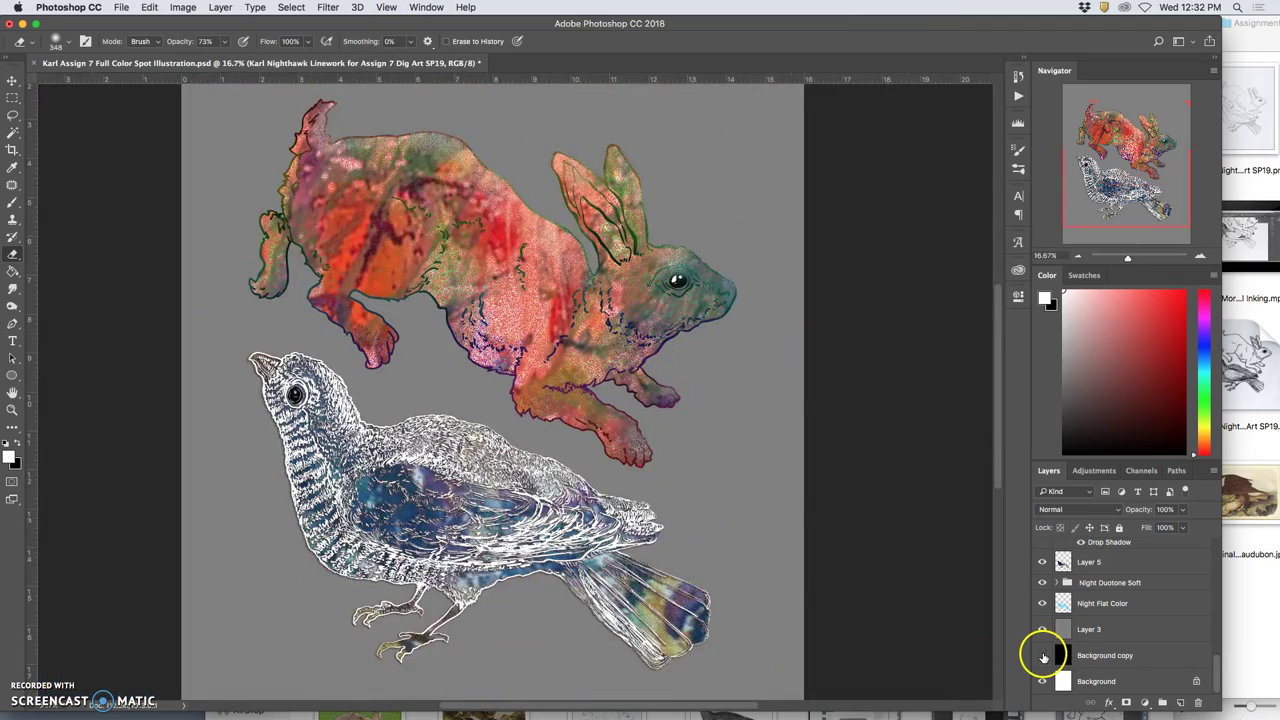
- Switch the backdrop to black by showing Background copy and hiding the grey Layer 3
{"action": "left_click", "coordinate": [1043, 656]}
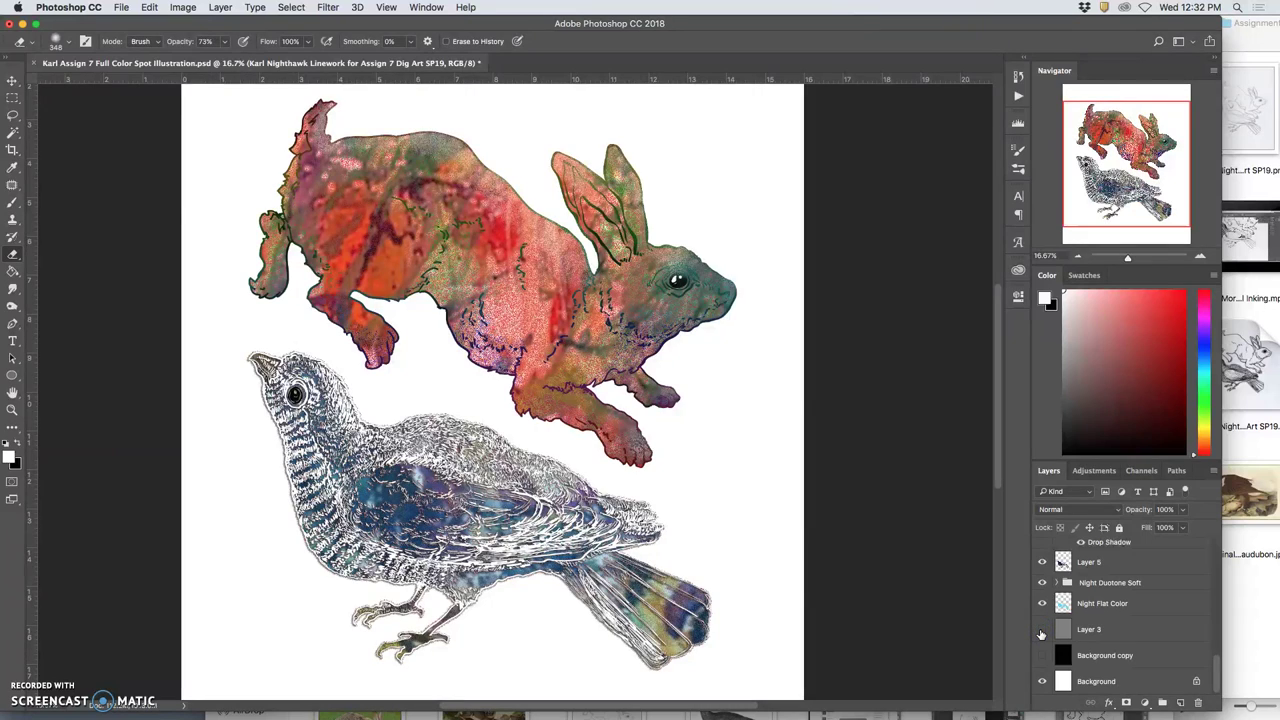
{"action": "left_click", "coordinate": [1041, 630]}
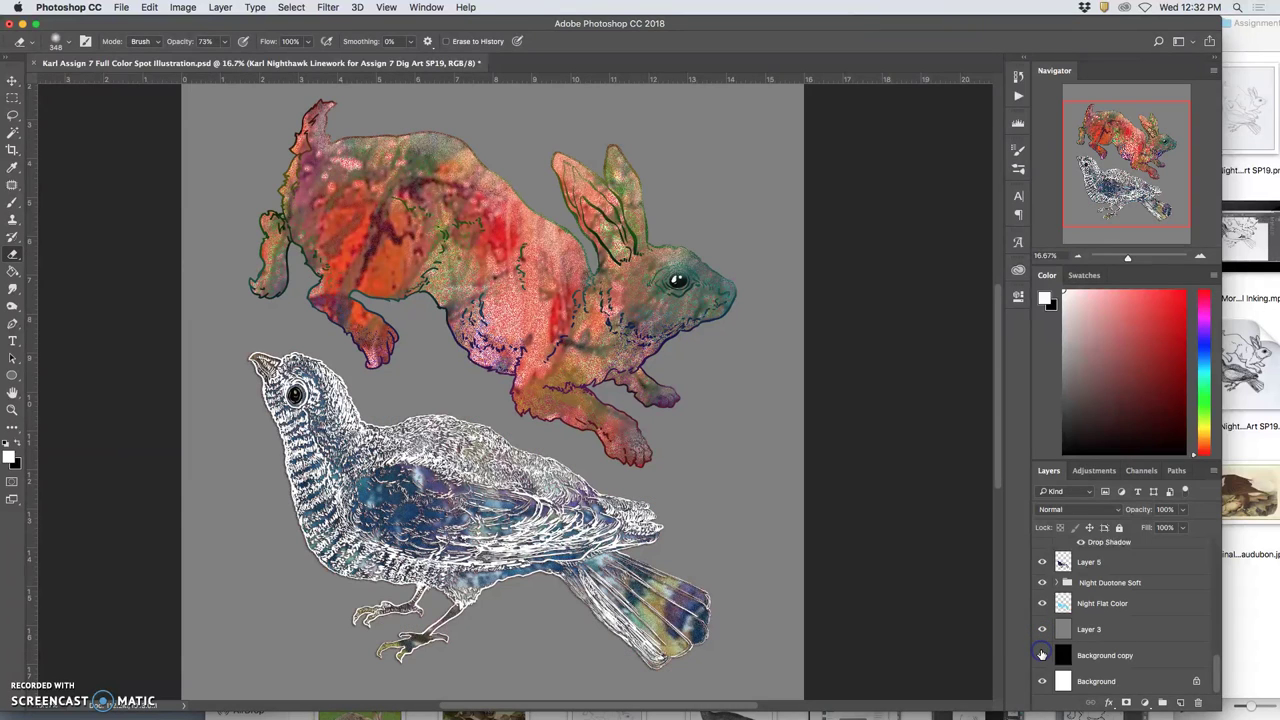
{"action": "left_click", "coordinate": [1042, 655]}
{"action": "left_click", "coordinate": [1042, 629]}
{"action": "scroll", "coordinate": [1175, 645], "scroll_direction": "up", "scroll_amount": 10}
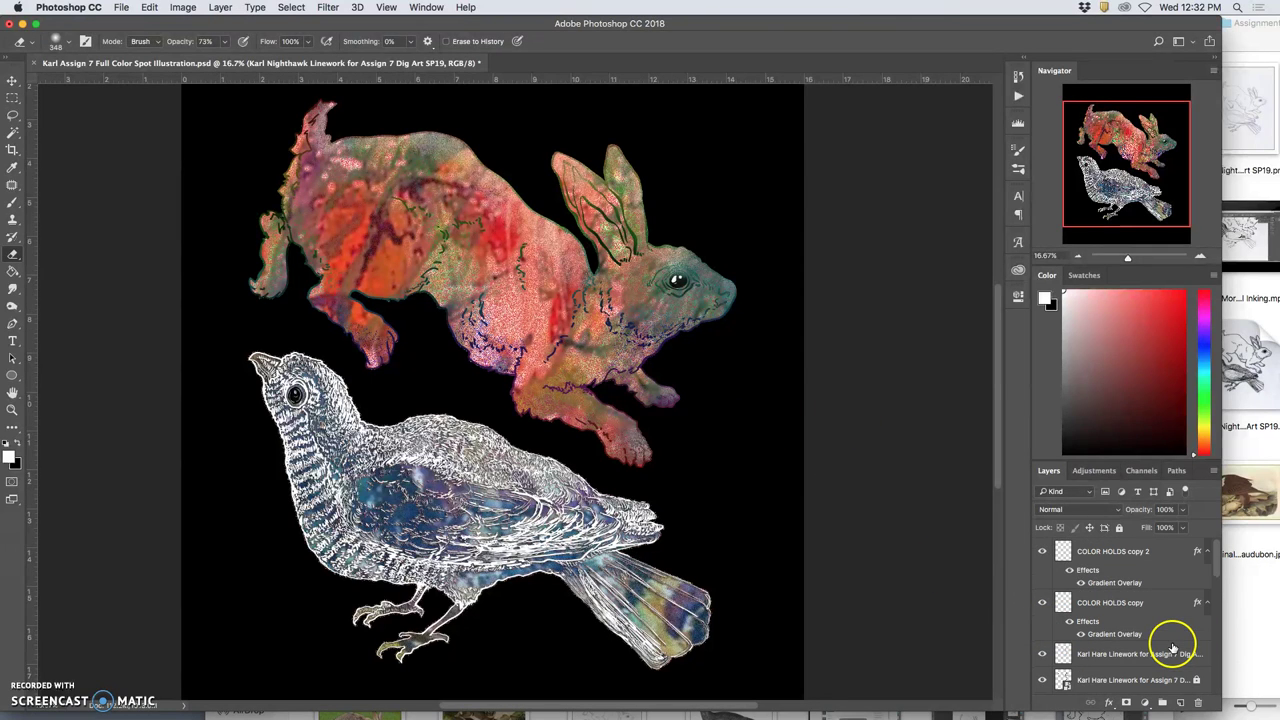
{"action": "scroll", "coordinate": [1172, 645], "scroll_direction": "down", "scroll_amount": 5}
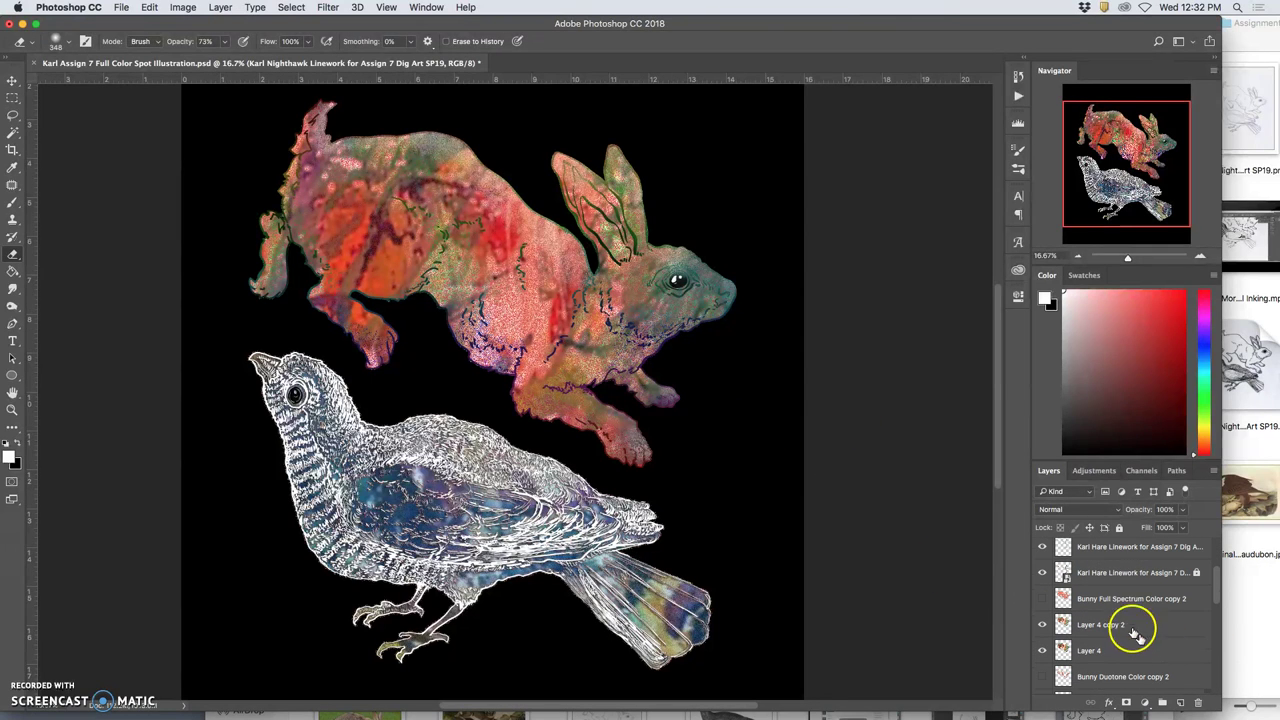
- Unlock the hare linework layer and open its Layer Style dialog
{"action": "left_click", "coordinate": [1118, 576]}
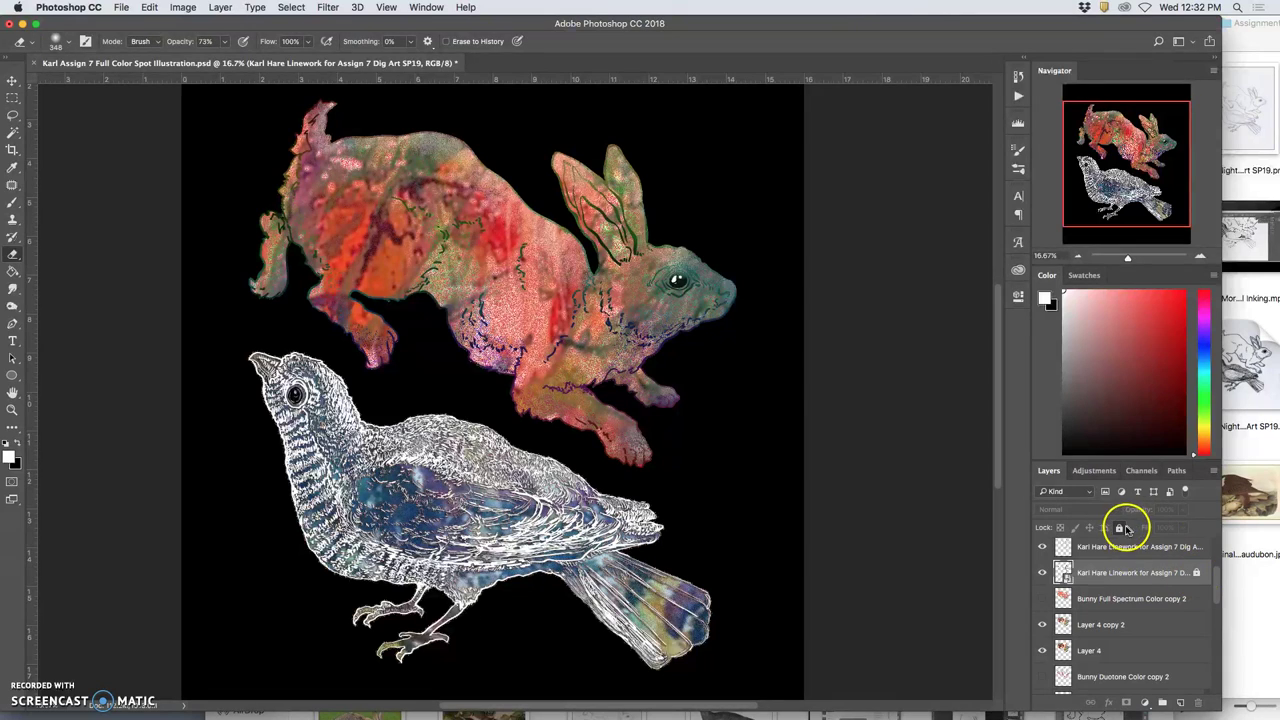
{"action": "left_click", "coordinate": [1120, 528]}
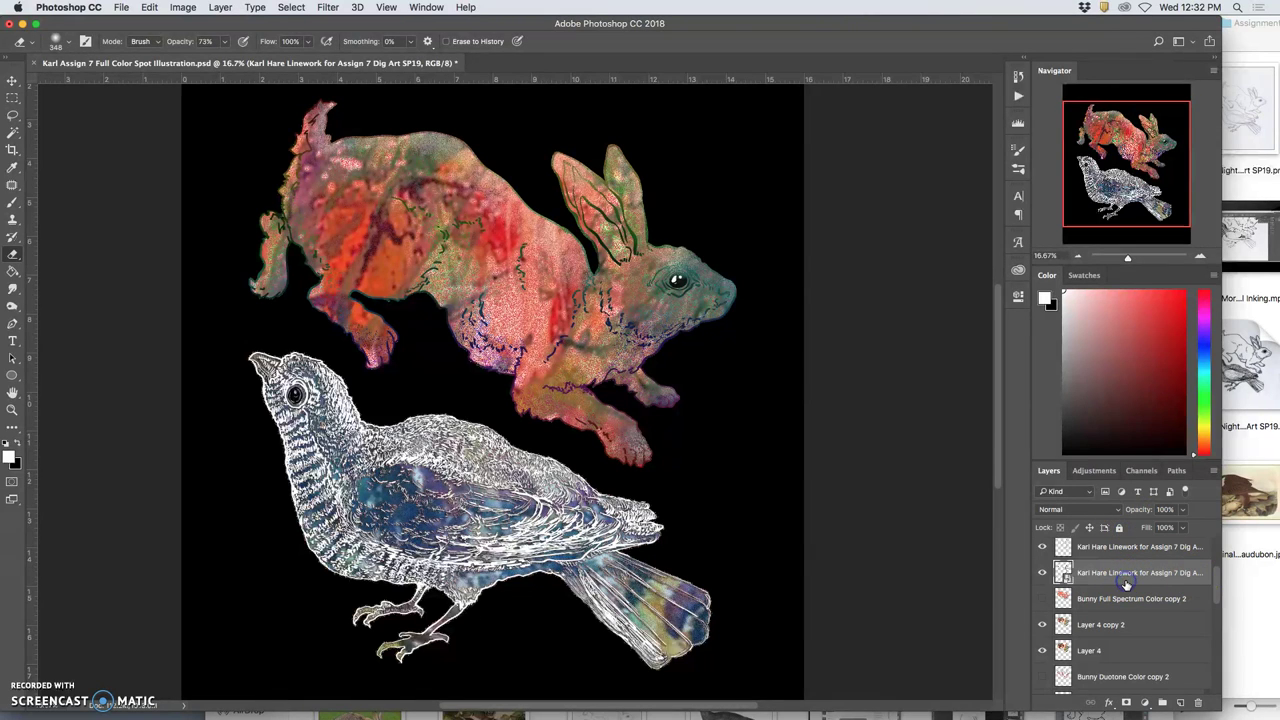
{"action": "double_click", "coordinate": [1125, 583]}
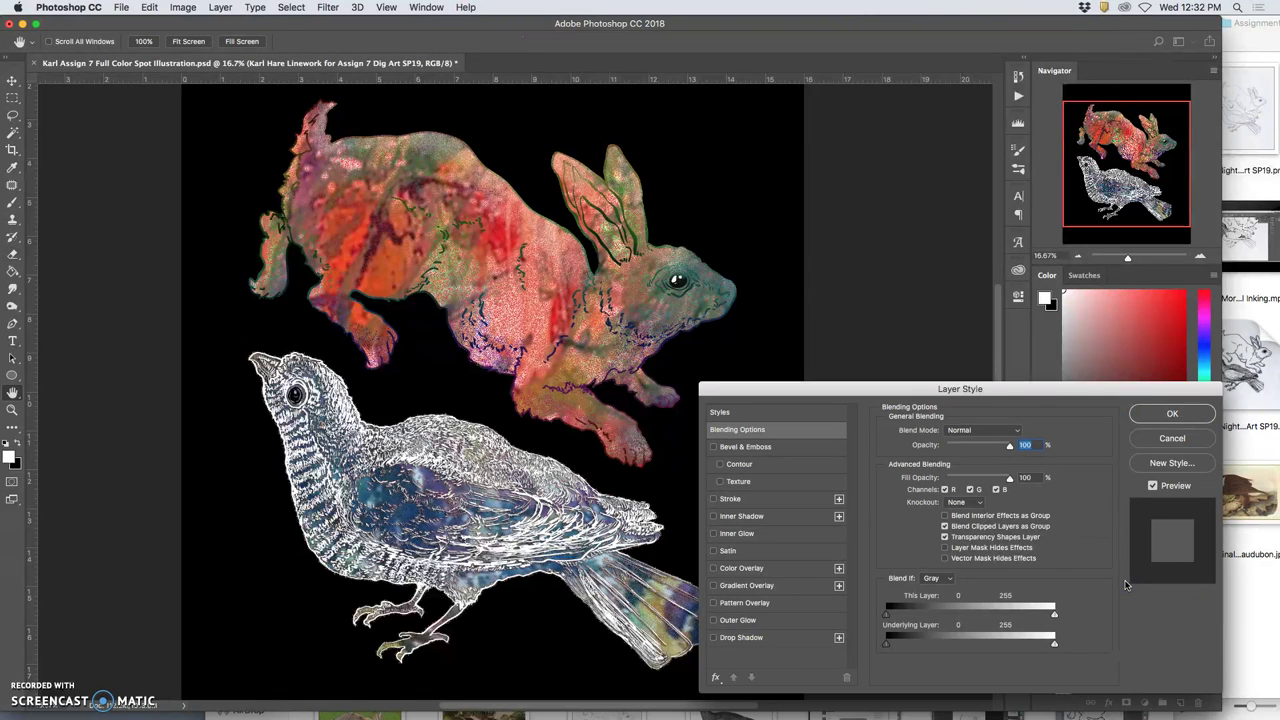
- Add a white Normal-mode drop shadow at 86% opacity to the hare linework
{"action": "left_click", "coordinate": [713, 639]}
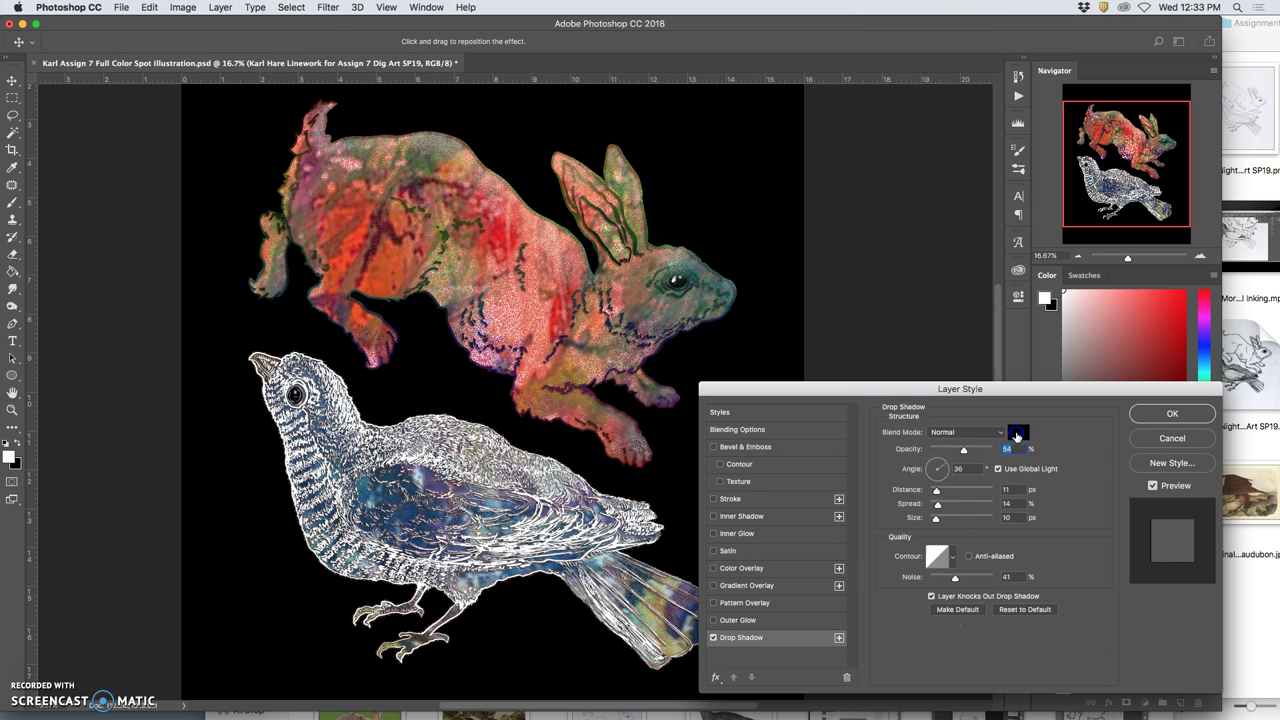
{"action": "left_click", "coordinate": [1016, 433]}
{"action": "left_click_drag", "start_coordinate": [314, 63], "coordinate": [295, 47]}
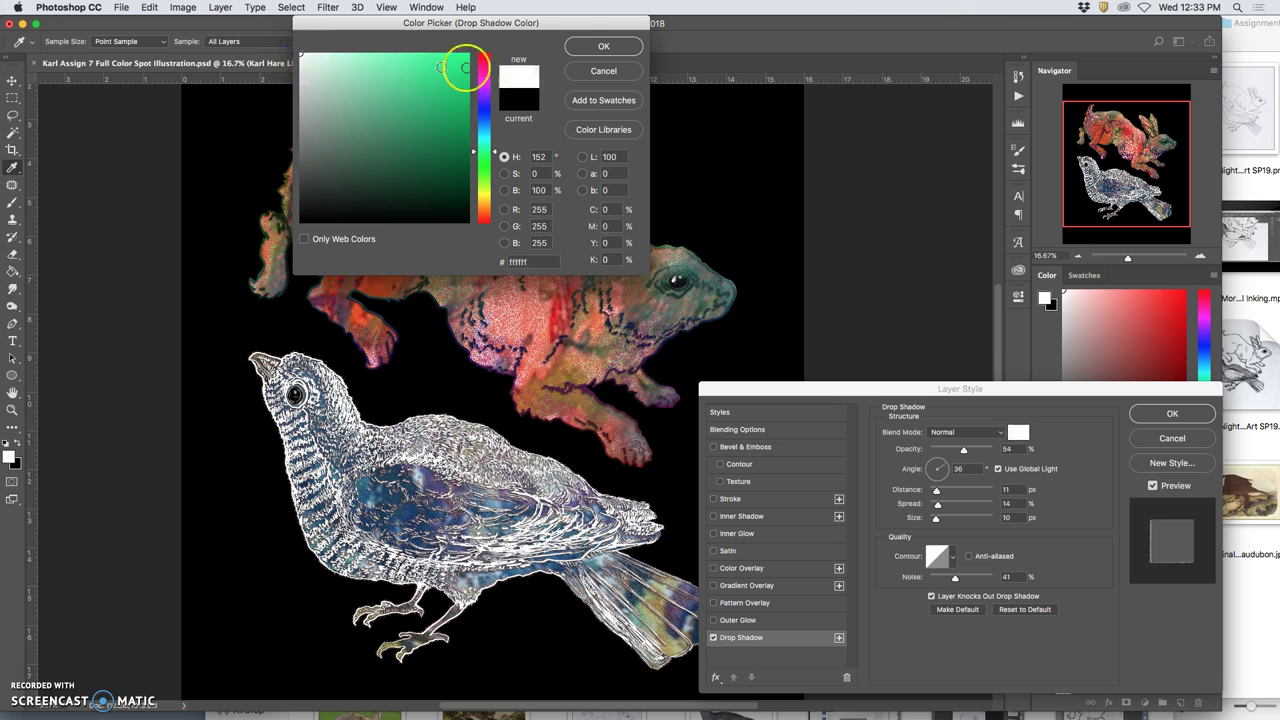
{"action": "left_click", "coordinate": [600, 46]}
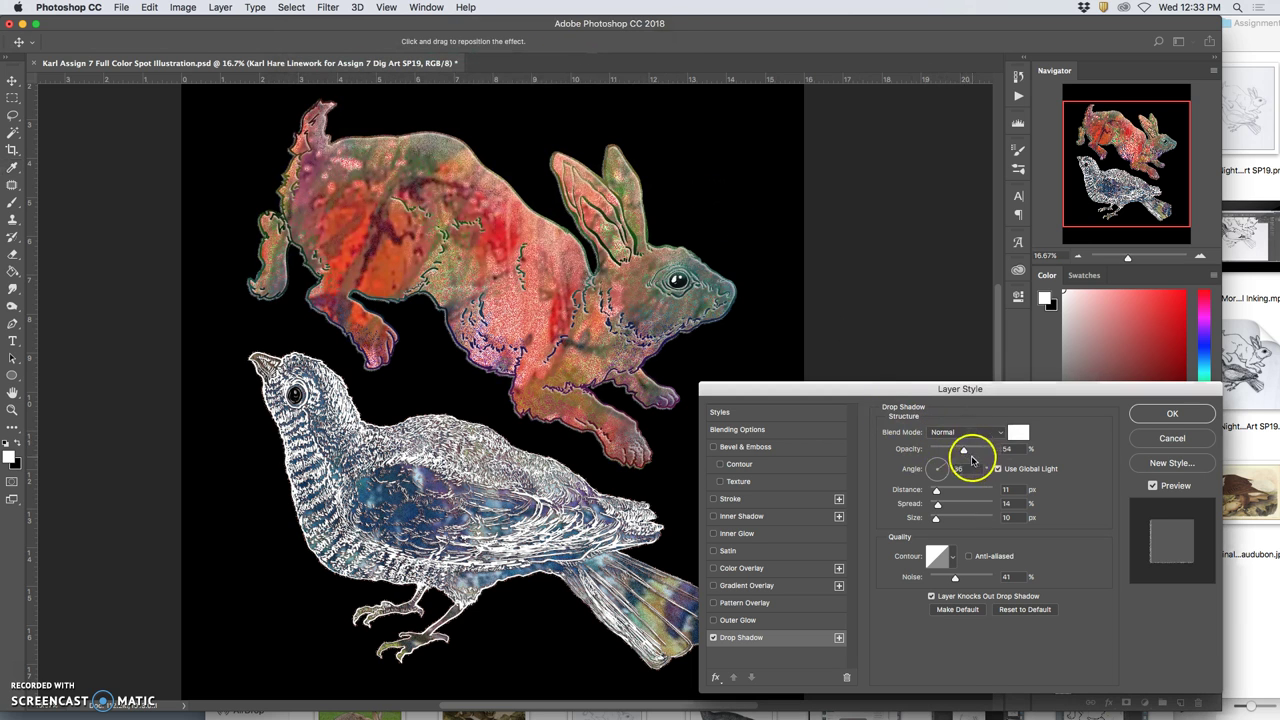
{"action": "left_click_drag", "start_coordinate": [964, 455], "coordinate": [980, 455]}
{"action": "left_click_drag", "start_coordinate": [539, 348], "coordinate": [455, 316]}
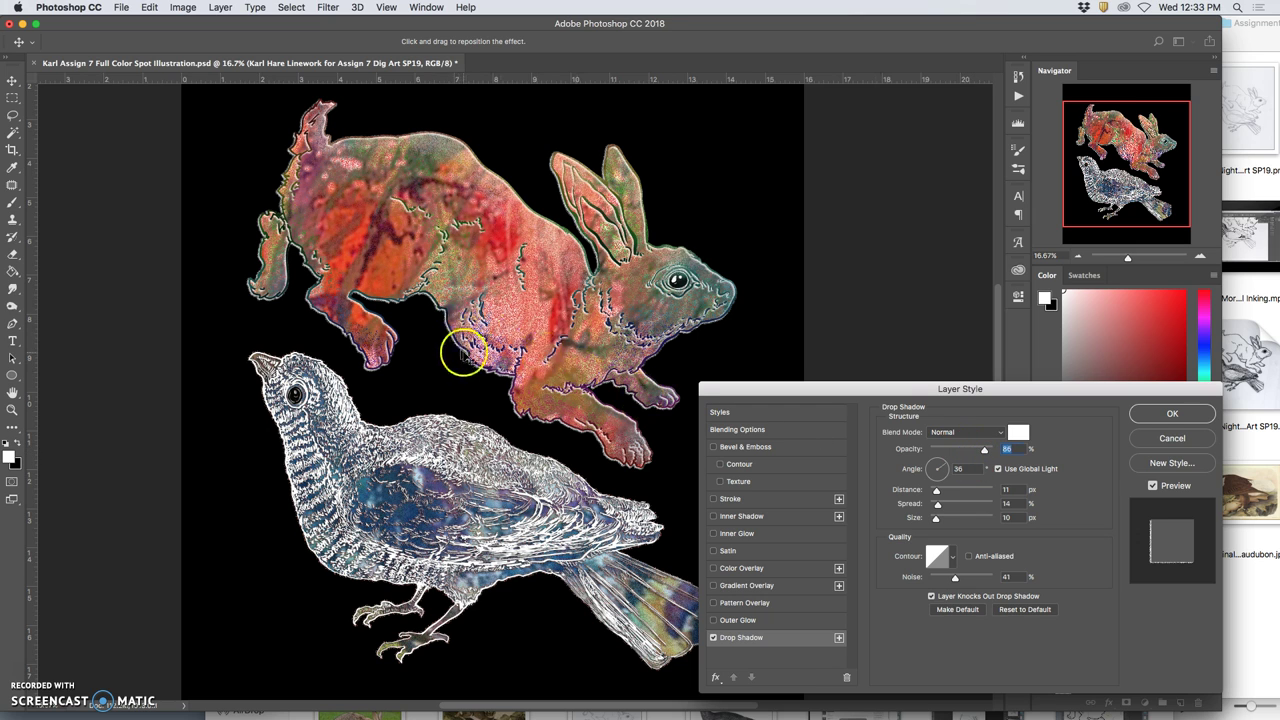
{"action": "scroll", "coordinate": [472, 355], "scroll_direction": "up", "scroll_amount": 3}
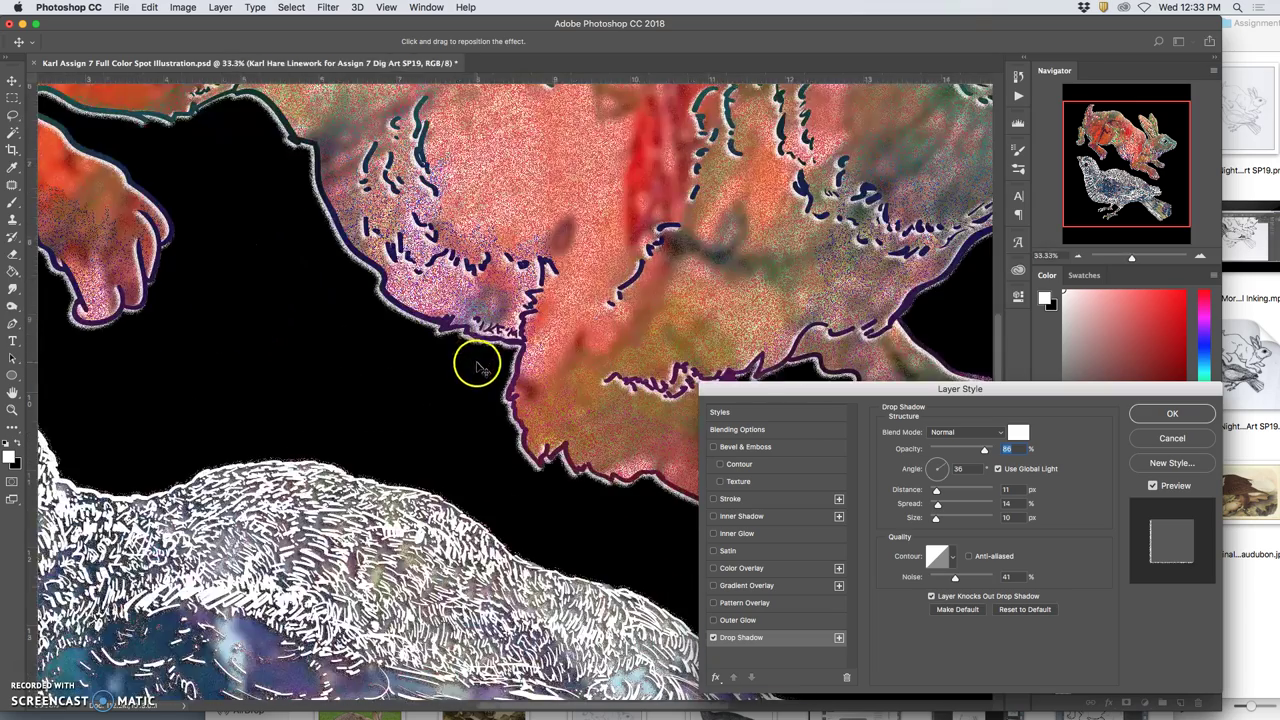
{"action": "scroll", "coordinate": [478, 369], "scroll_direction": "up", "scroll_amount": 5}
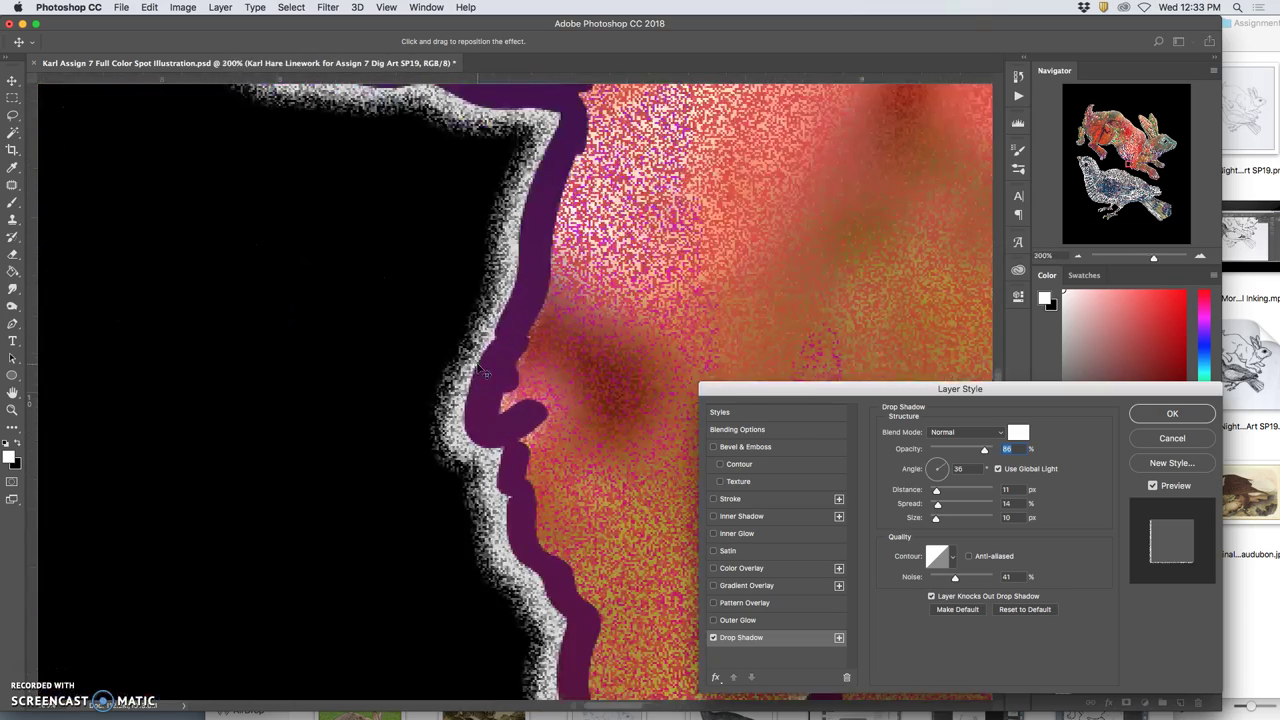
{"action": "scroll", "coordinate": [476, 323], "scroll_direction": "down", "scroll_amount": 5}
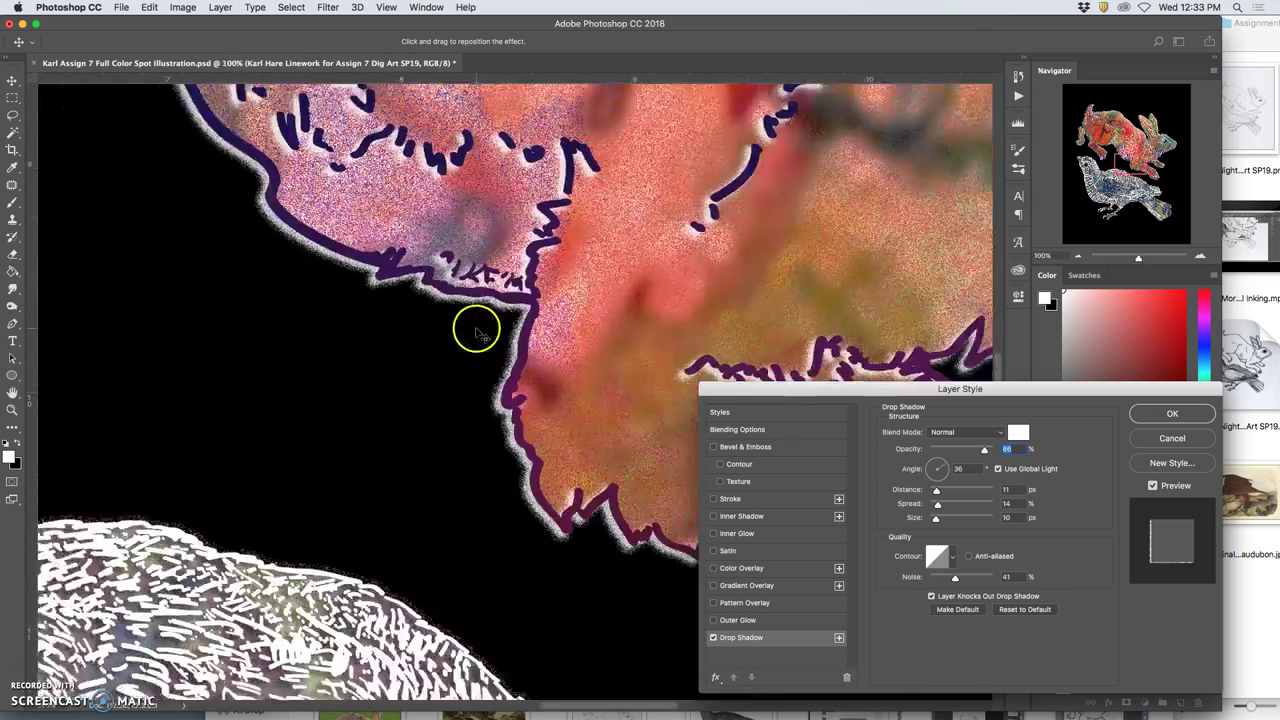
{"action": "scroll", "coordinate": [476, 323], "scroll_direction": "down", "scroll_amount": 4}
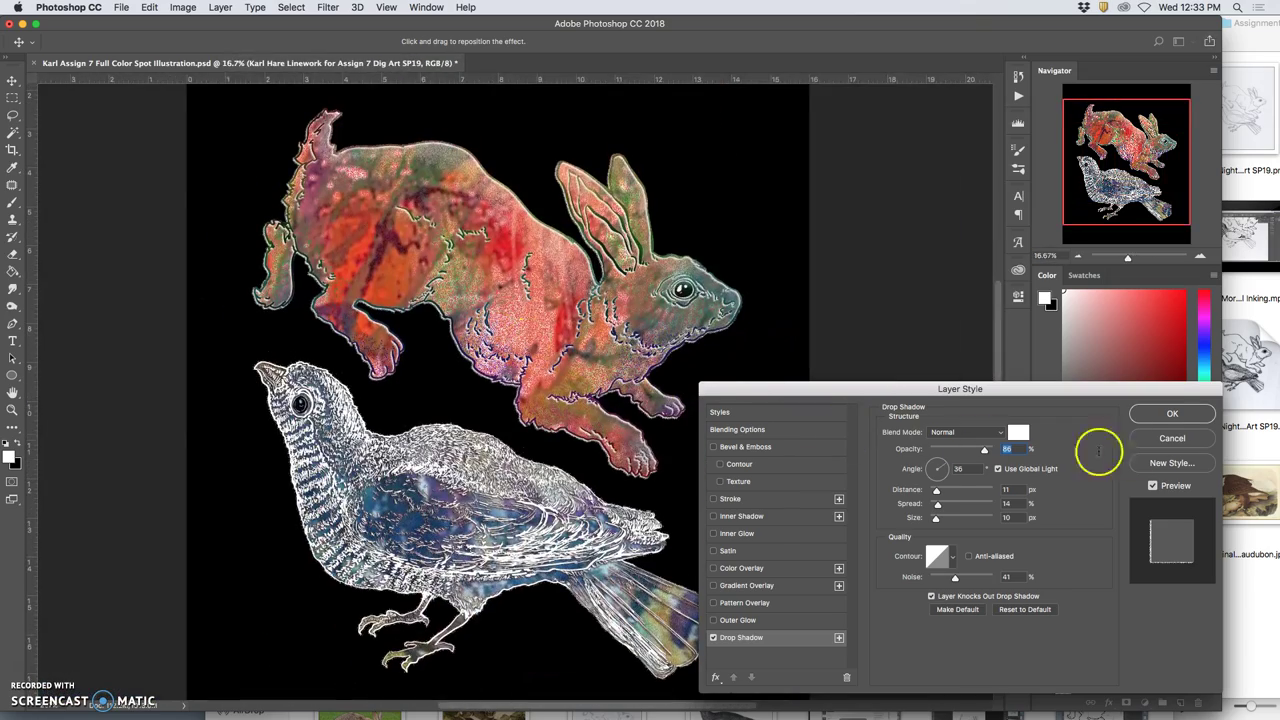
{"action": "left_click", "coordinate": [1168, 414]}
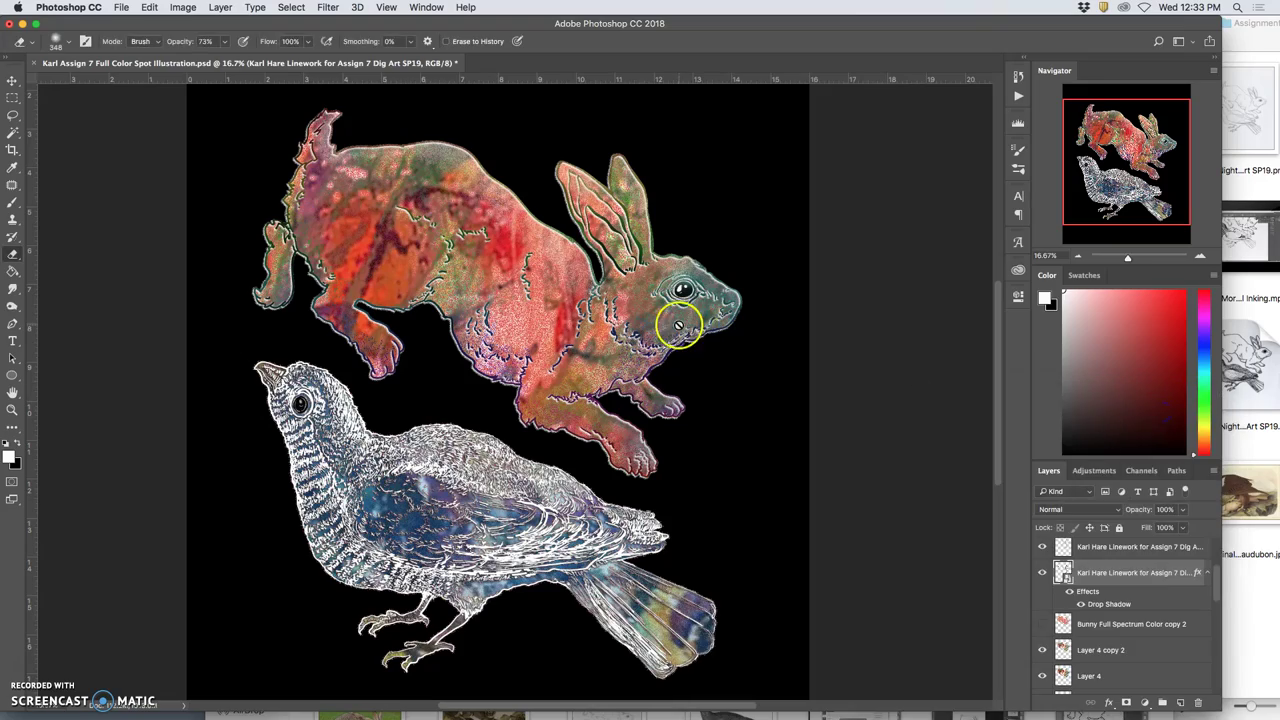
- Add a Dissolve Outer Glow to the hare linework: opacity 21%, noise 32%, spread 57, size 10
{"action": "scroll", "coordinate": [680, 327], "scroll_direction": "up", "scroll_amount": 3}
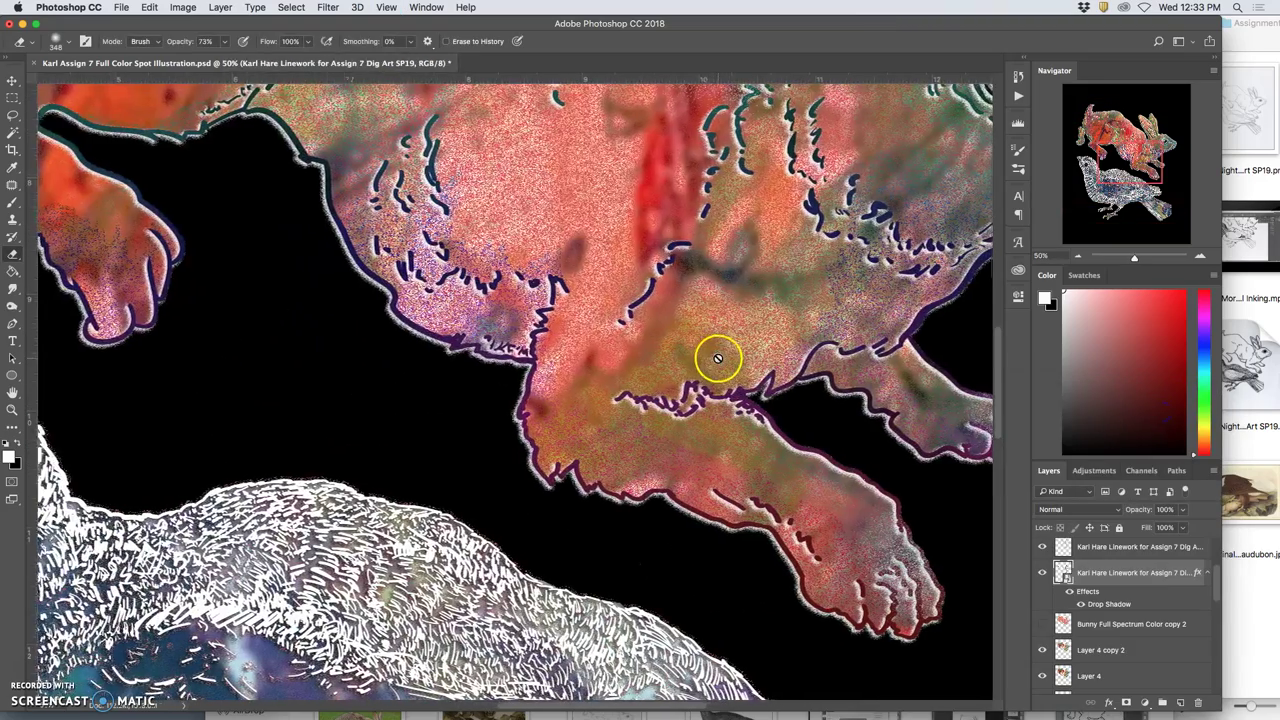
{"action": "key", "text": "super+0"}
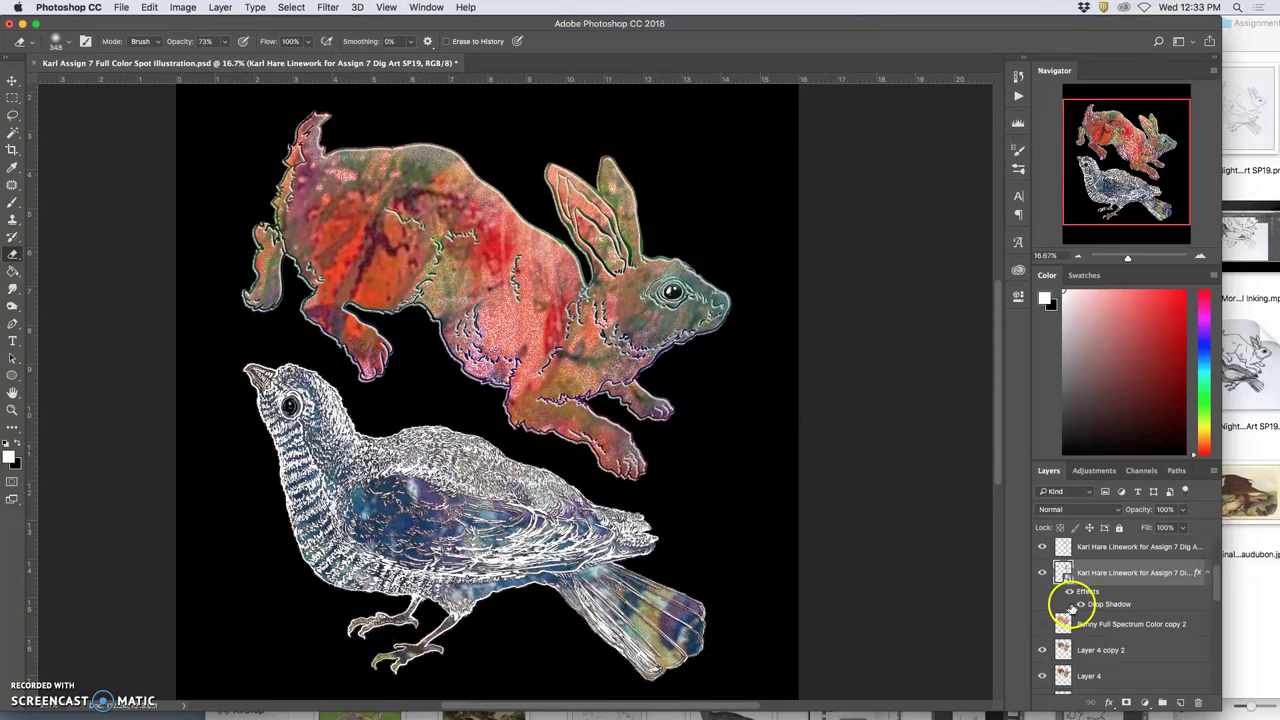
{"action": "double_click", "coordinate": [1086, 592]}
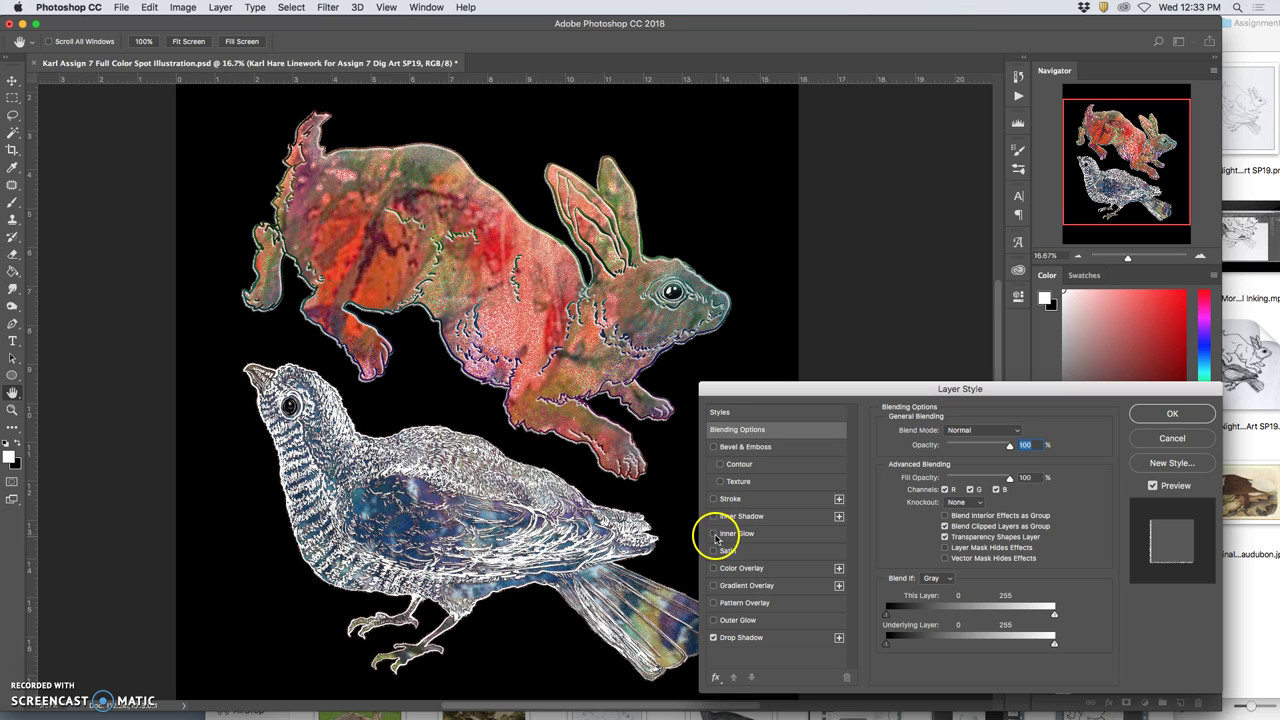
{"action": "left_click", "coordinate": [714, 620]}
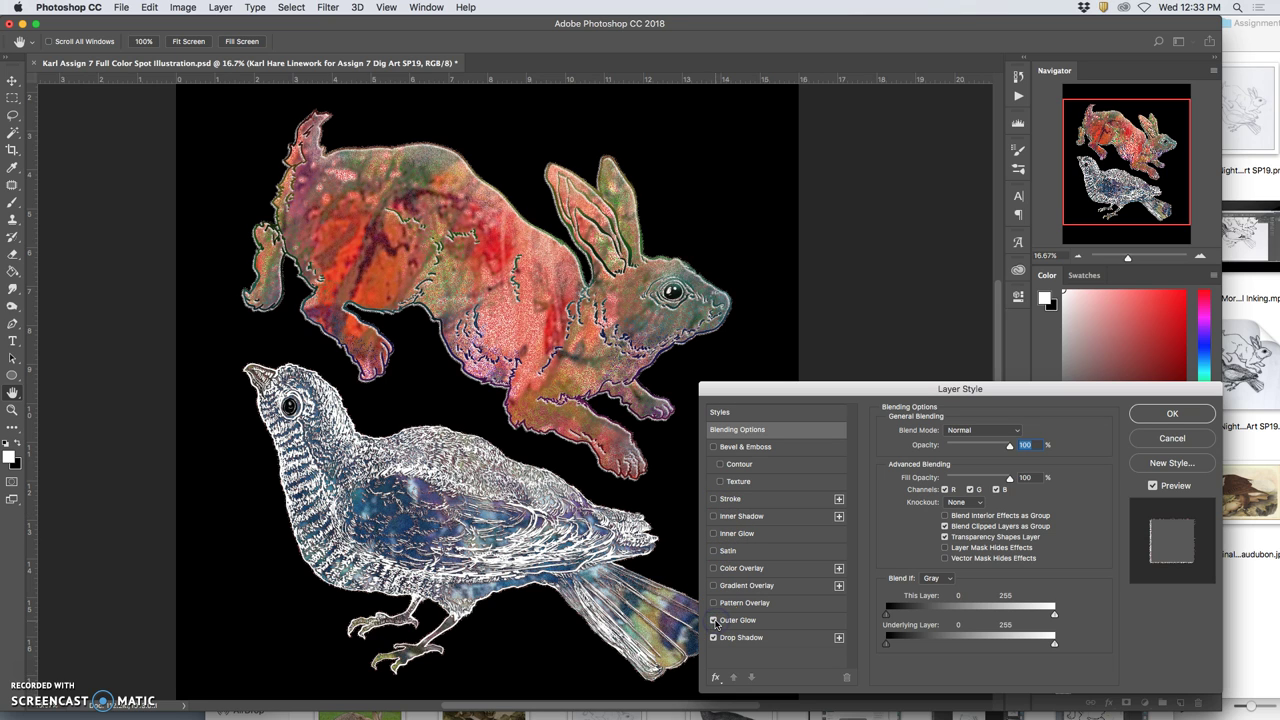
{"action": "left_click", "coordinate": [738, 621]}
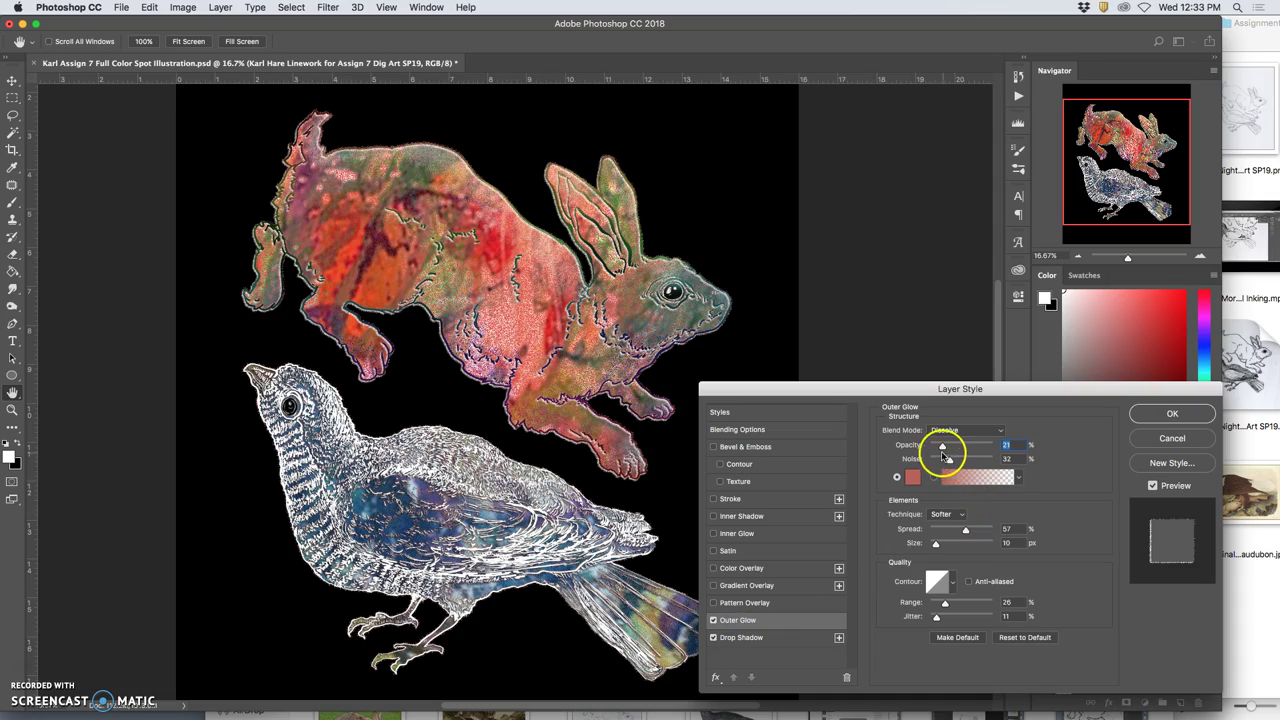
{"action": "key", "text": "super+plus"}
{"action": "left_click_drag", "start_coordinate": [545, 237], "coordinate": [564, 236]}
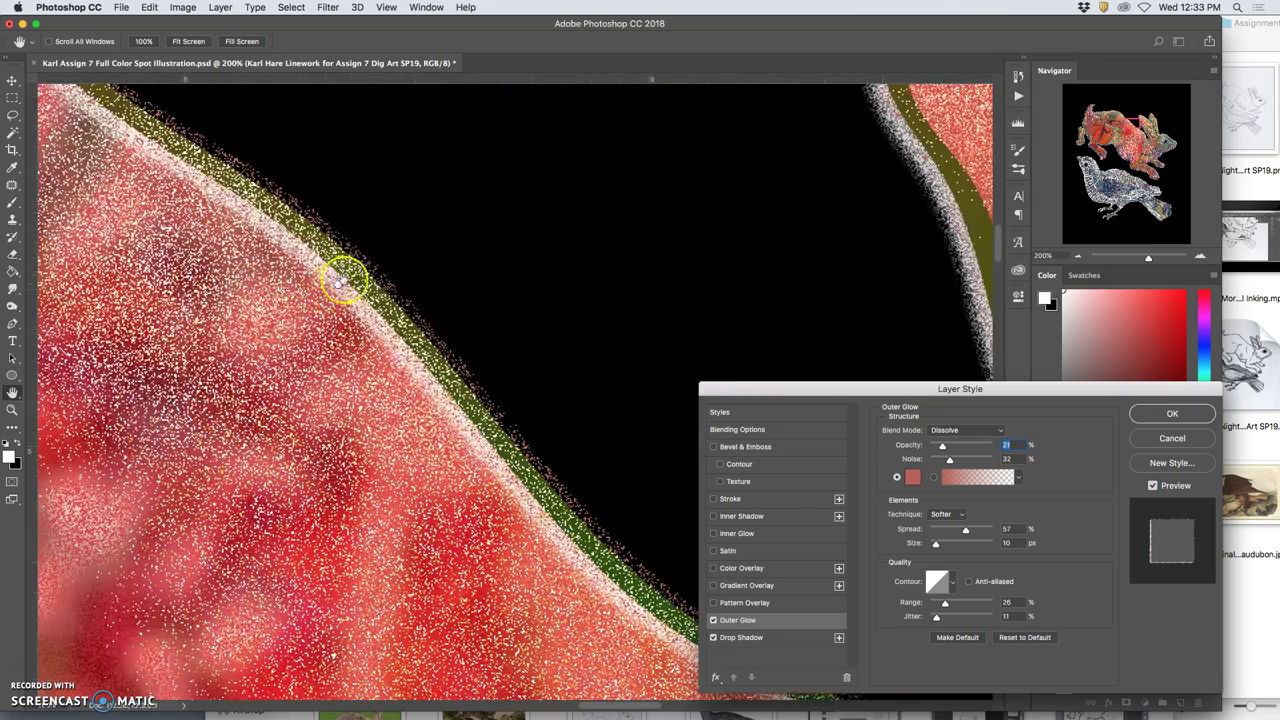
{"action": "scroll", "coordinate": [360, 280], "scroll_direction": "down", "scroll_amount": 2}
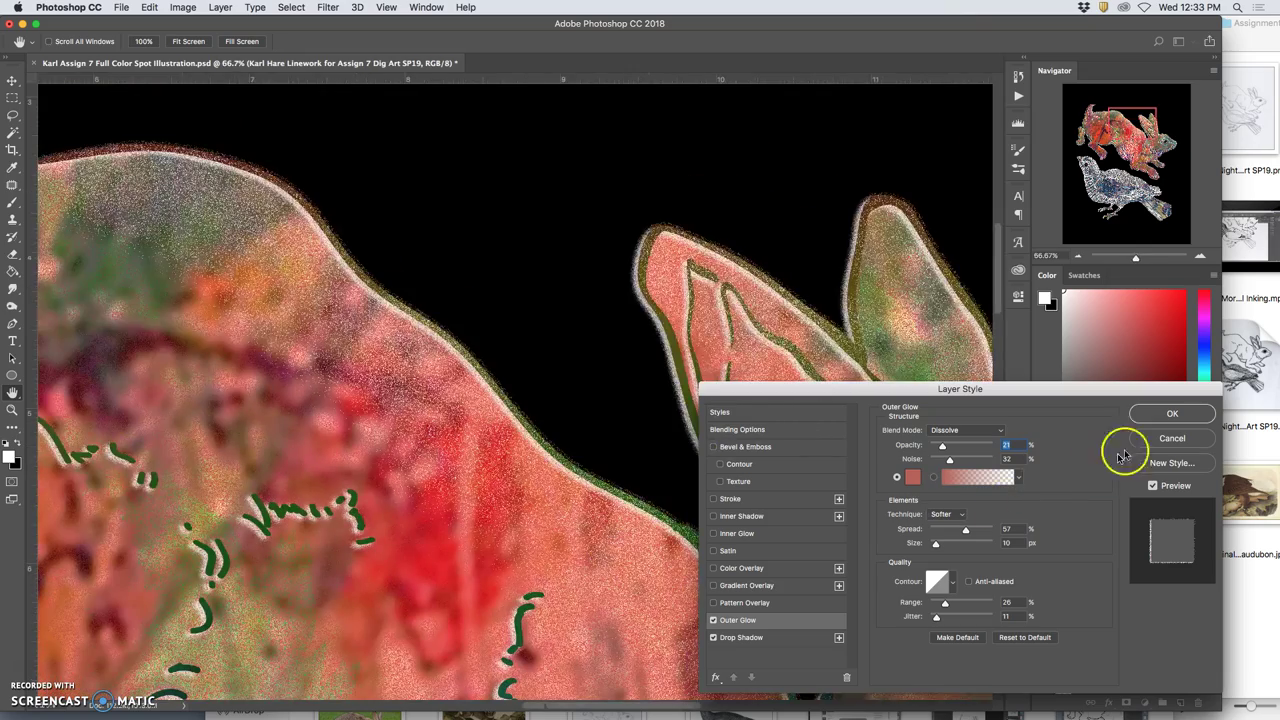
{"action": "left_click", "coordinate": [1166, 420]}
{"action": "scroll", "coordinate": [846, 420], "scroll_direction": "down", "scroll_amount": 4}
- Compare grey and black backdrops, leaving Layer 3's grey fill visible behind the artwork
{"action": "scroll", "coordinate": [846, 420], "scroll_direction": "down", "scroll_amount": 1}
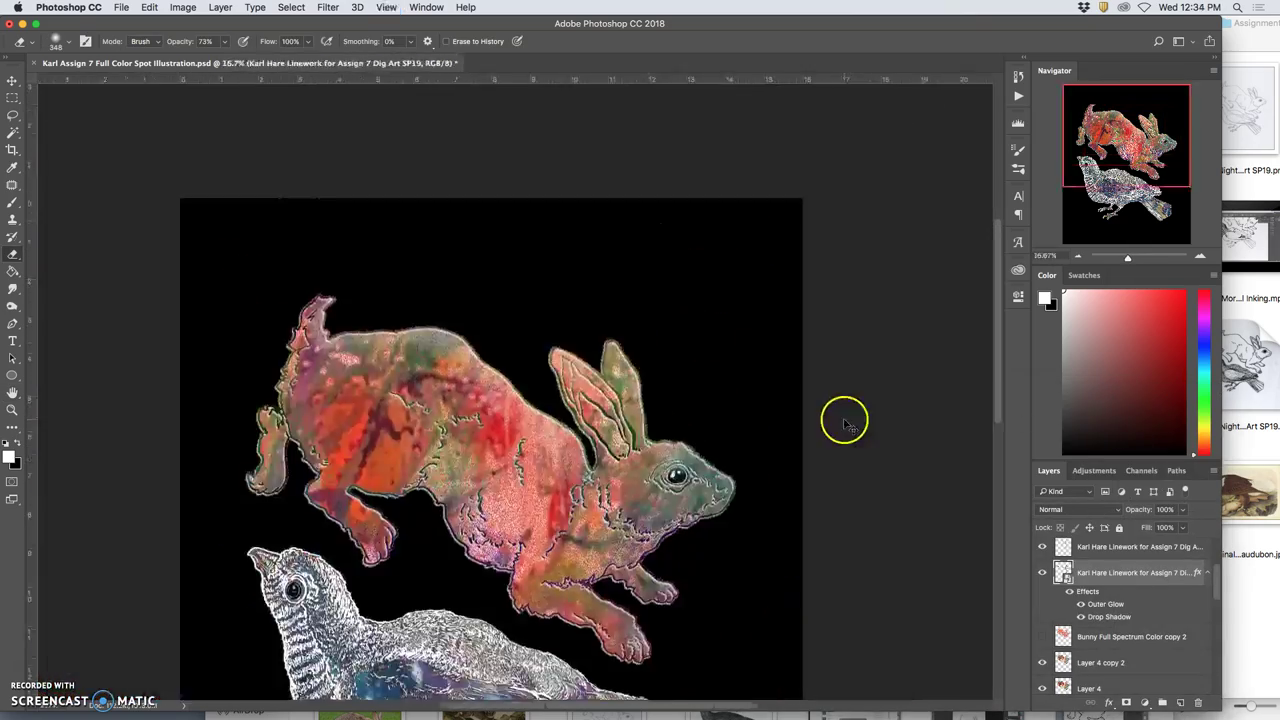
{"action": "scroll", "coordinate": [846, 420], "scroll_direction": "down", "scroll_amount": 3}
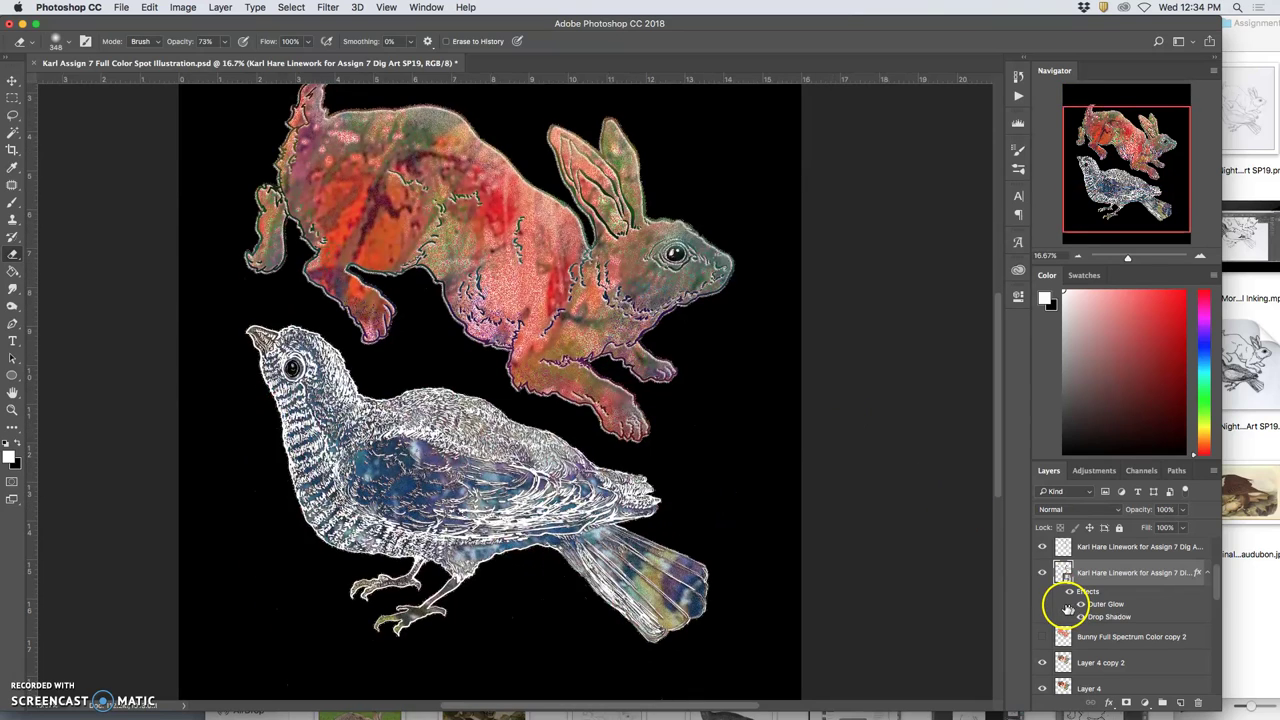
{"action": "key", "text": "super+minus"}
{"action": "scroll", "coordinate": [1138, 650], "scroll_direction": "down", "scroll_amount": 3}
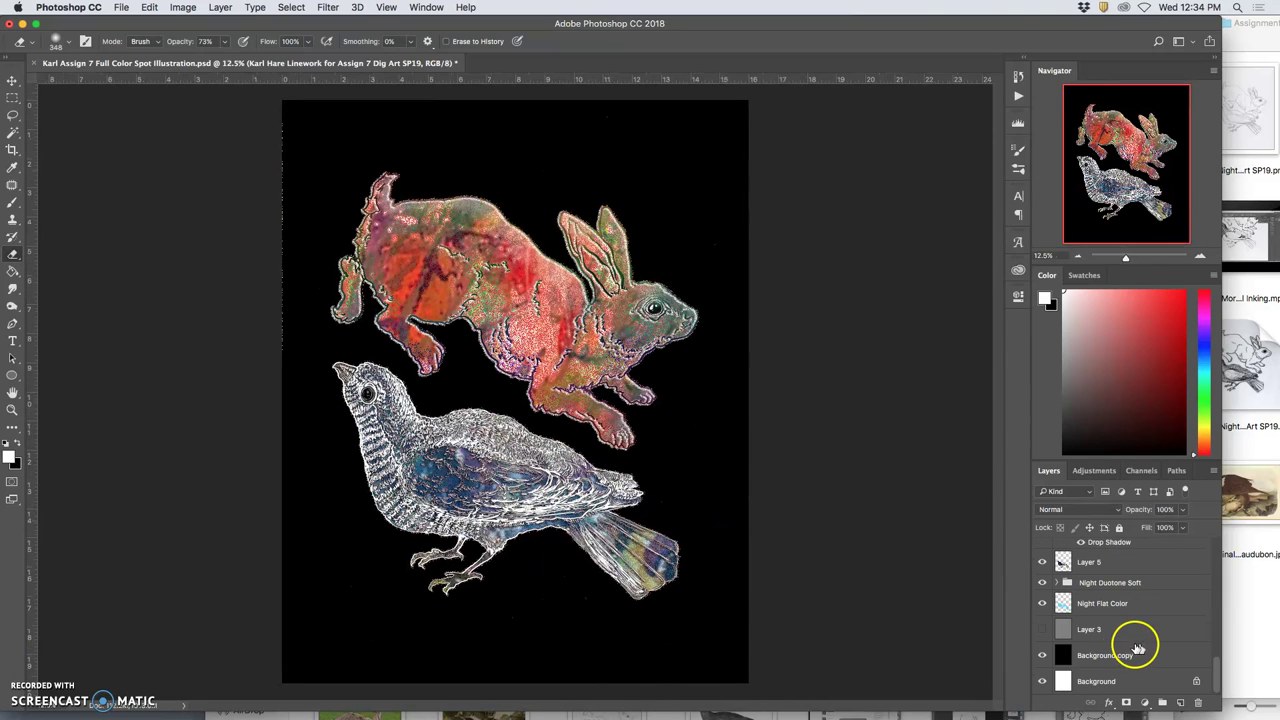
{"action": "left_click", "coordinate": [1043, 629]}
{"action": "left_click", "coordinate": [1043, 655]}
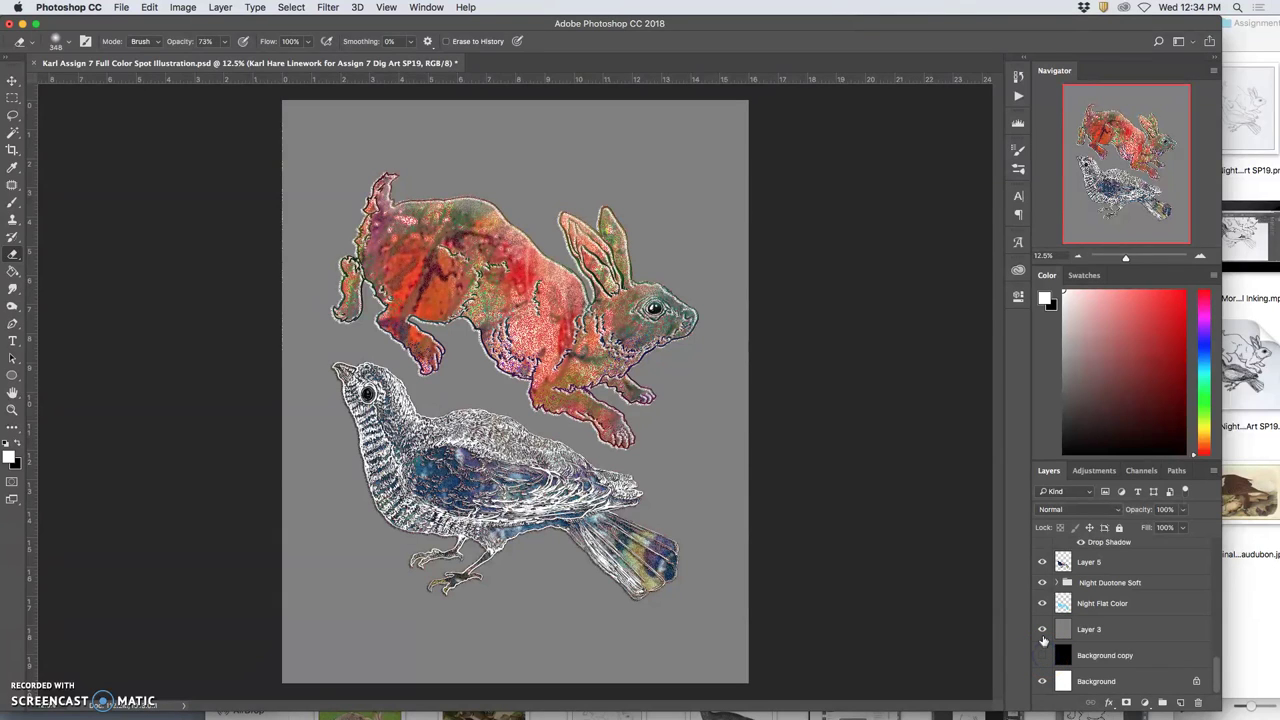
{"action": "left_click", "coordinate": [1043, 631]}
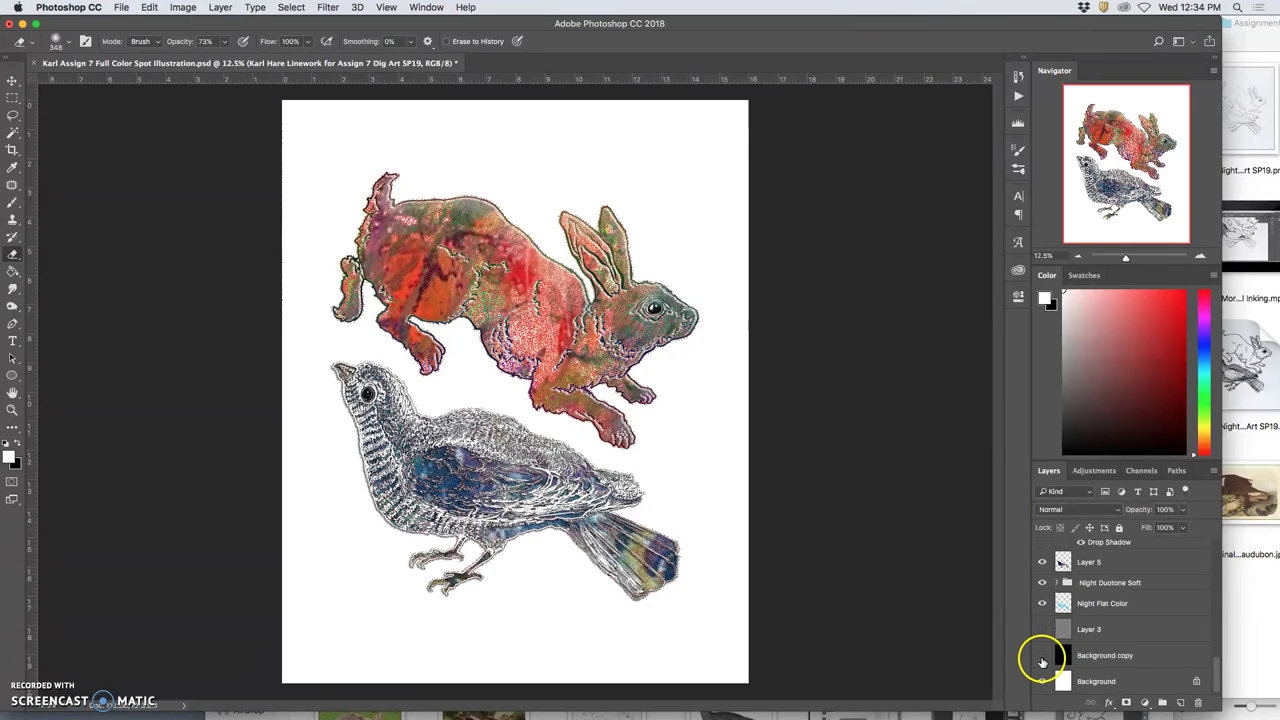
{"action": "left_click", "coordinate": [1042, 656]}
{"action": "left_click", "coordinate": [1043, 631]}
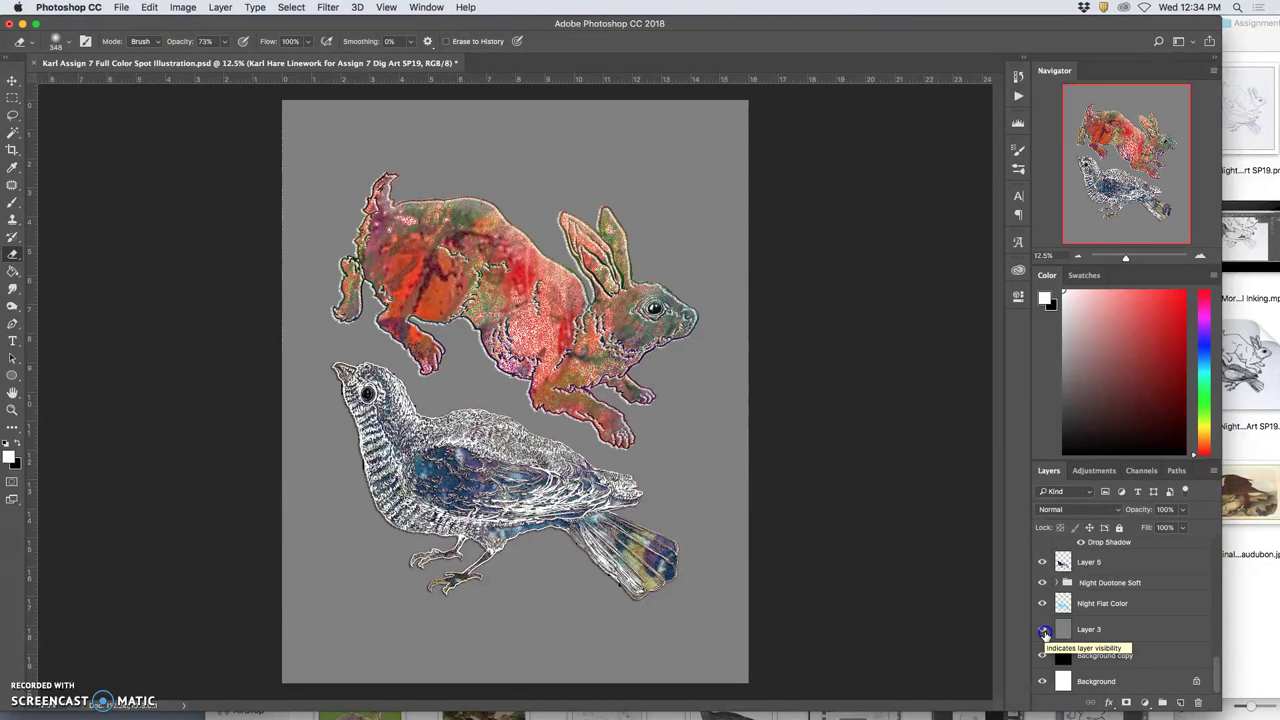
{"action": "left_click", "coordinate": [1043, 631]}
{"action": "left_click", "coordinate": [1043, 631]}
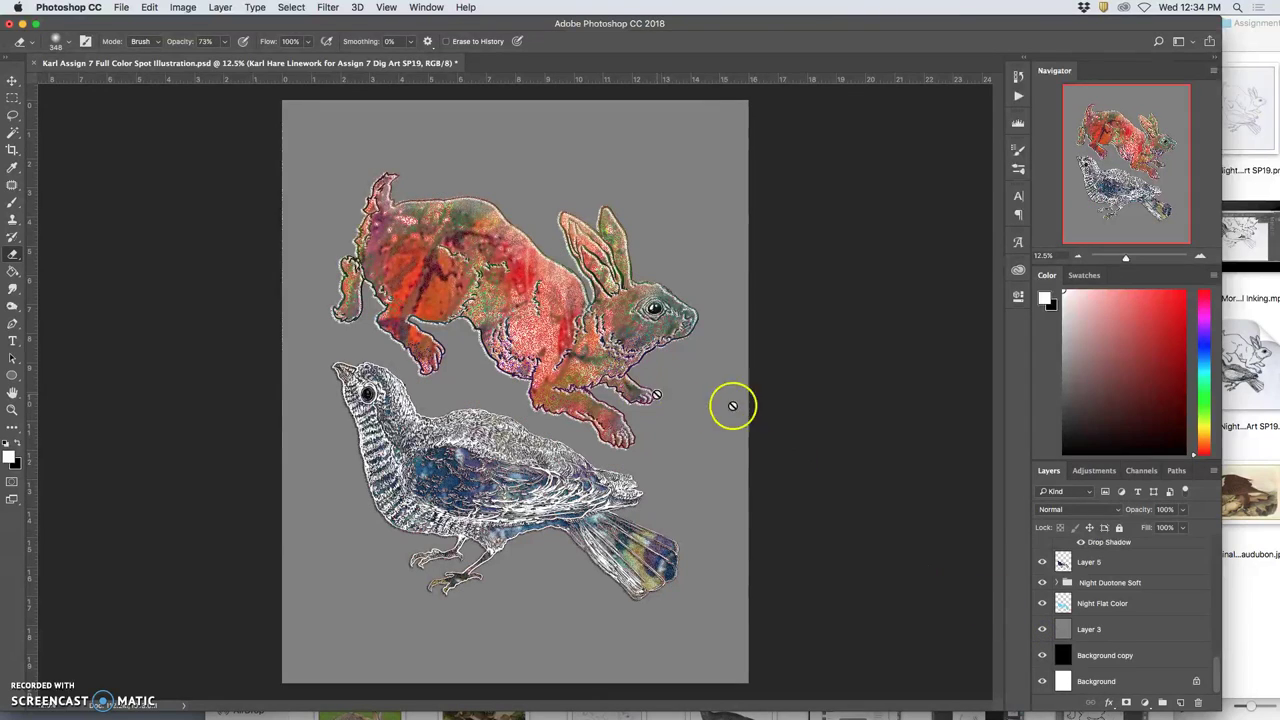
- Erase a little colour from the hare's back
{"action": "scroll", "coordinate": [1110, 592], "scroll_direction": "up", "scroll_amount": 3}
{"action": "scroll", "coordinate": [1110, 592], "scroll_direction": "up", "scroll_amount": 5}
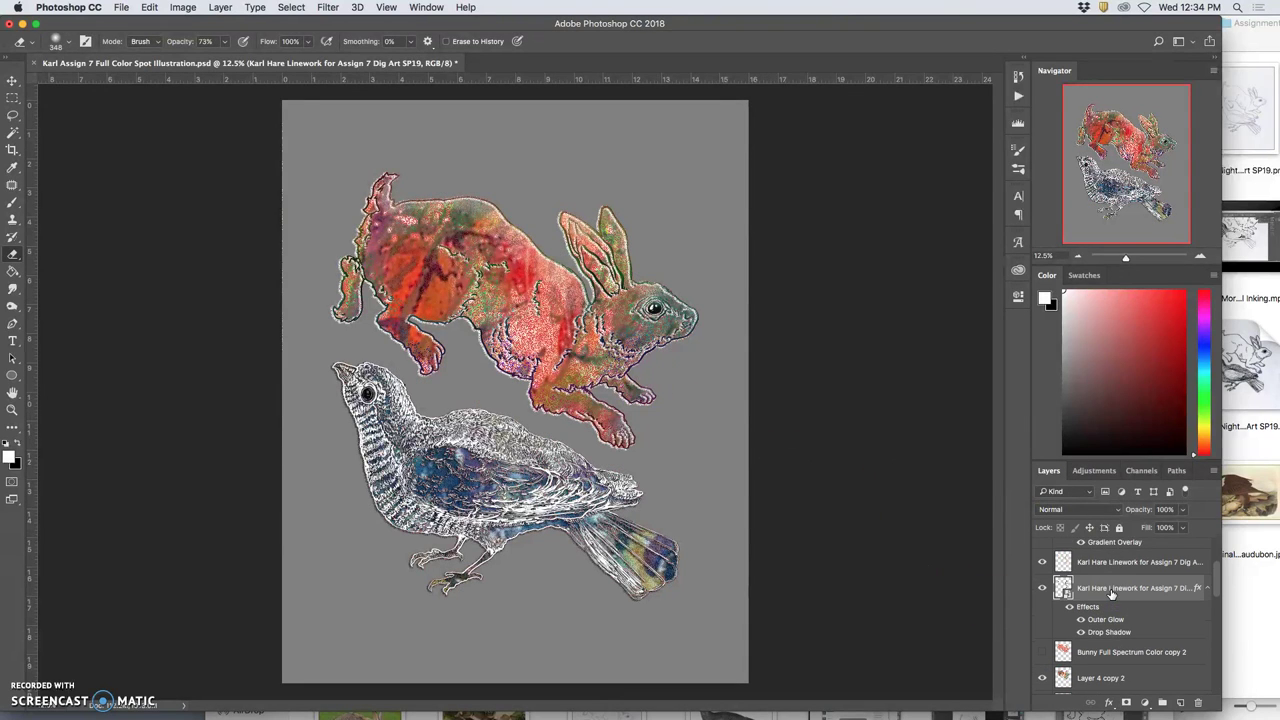
{"action": "mouse_move", "coordinate": [460, 288]}
{"action": "left_mouse_down"}
{"action": "mouse_move", "coordinate": [430, 266]}
{"action": "mouse_move", "coordinate": [422, 284]}
{"action": "mouse_move", "coordinate": [461, 291]}
{"action": "left_mouse_up"}
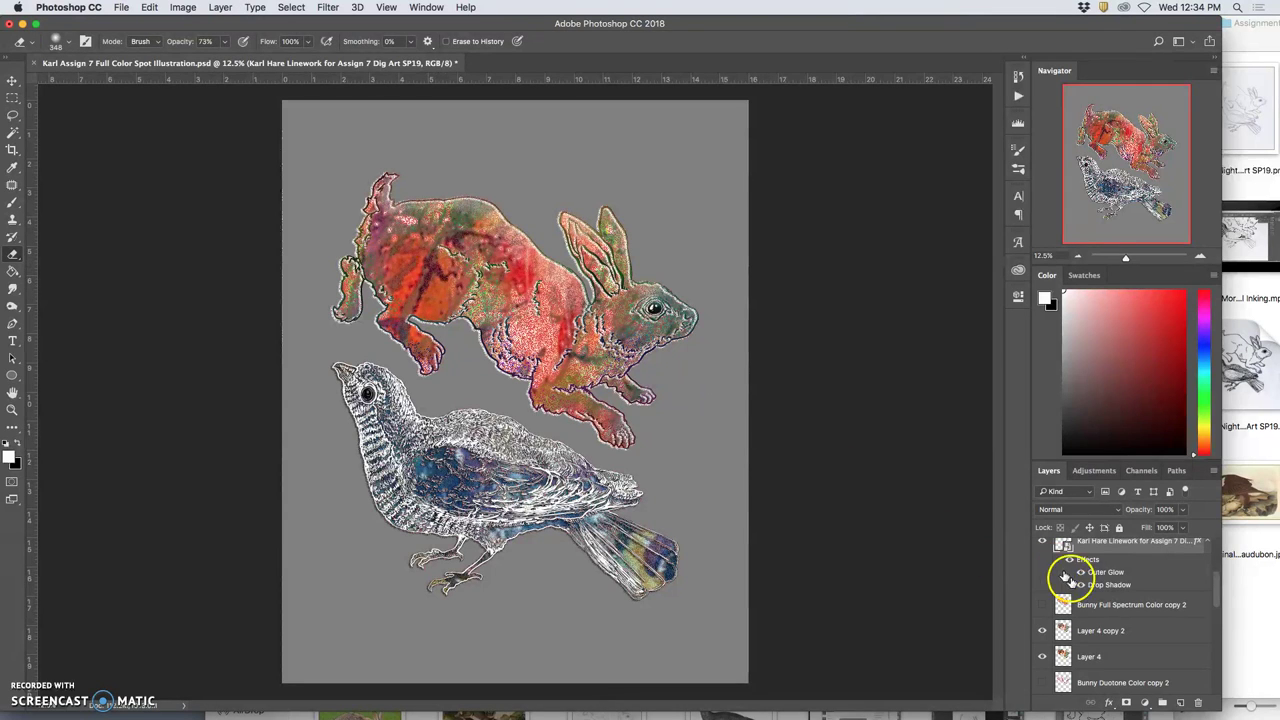
{"action": "scroll", "coordinate": [1100, 618], "scroll_direction": "down", "scroll_amount": 8}
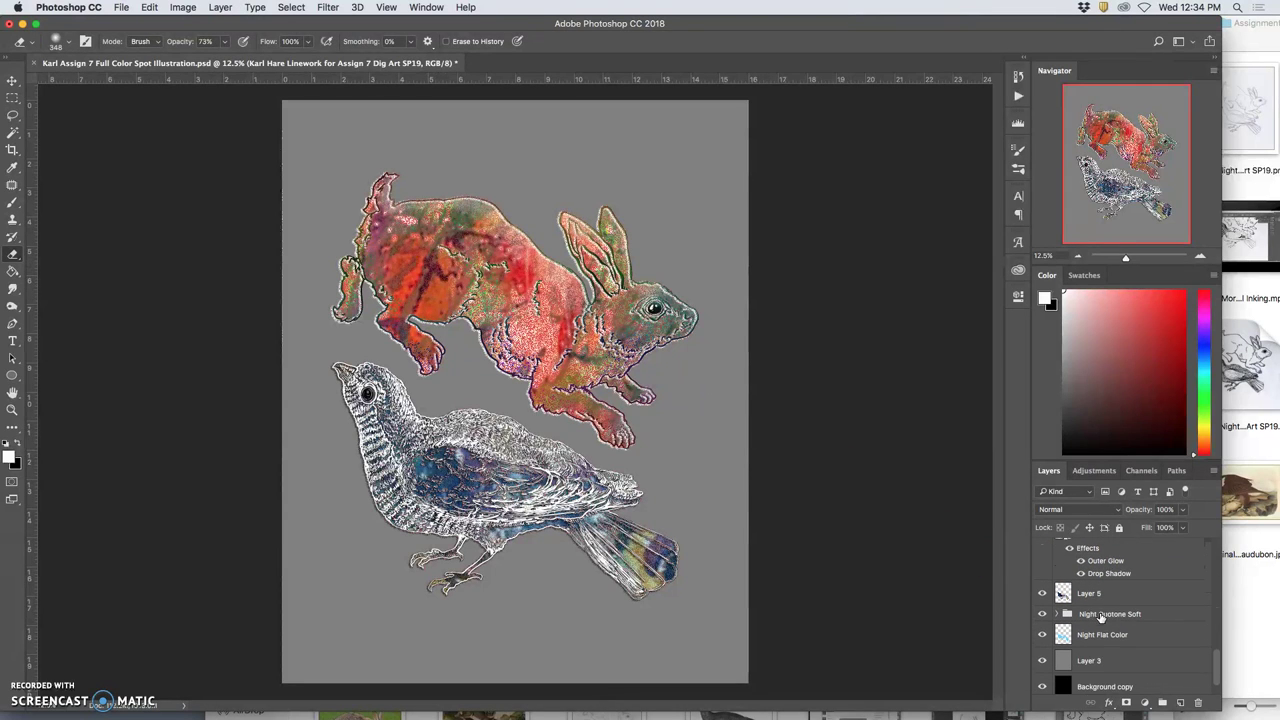
{"action": "scroll", "coordinate": [1100, 618], "scroll_direction": "up", "scroll_amount": 5}
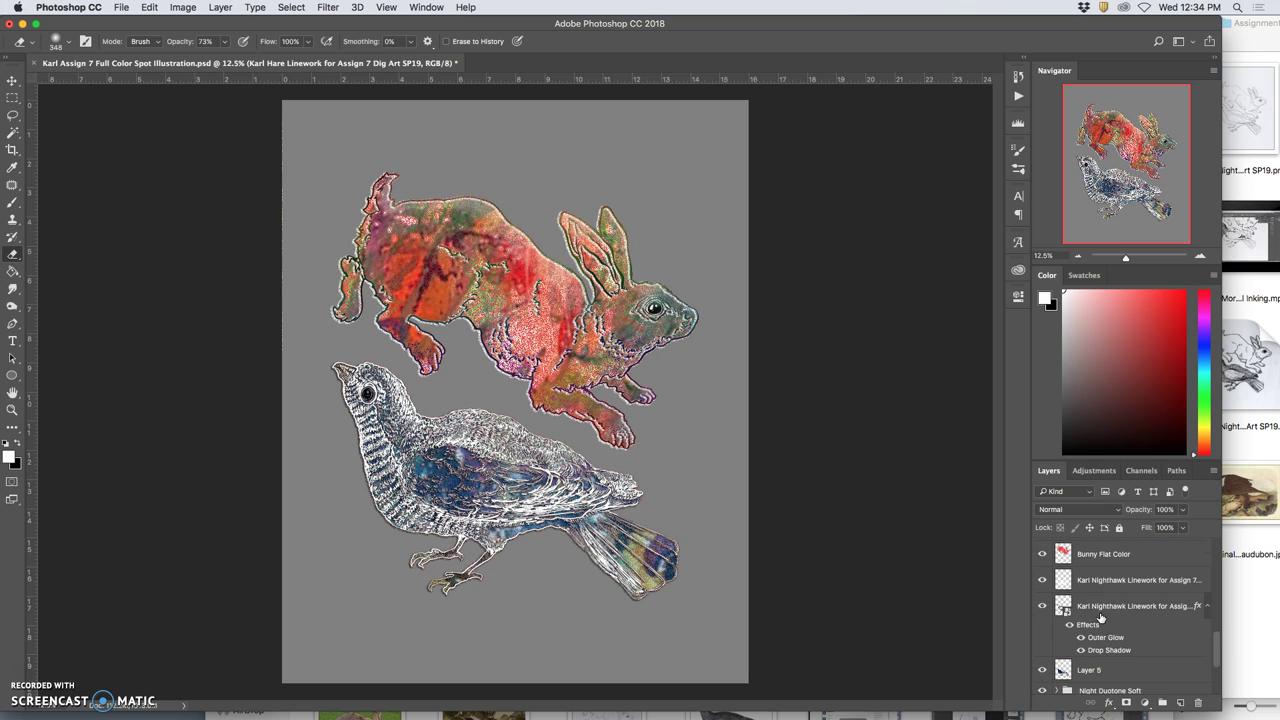
- Select Layer 5, holding the bird's blue colour, and pick the Lasso tool
{"action": "left_click", "coordinate": [1098, 612]}
{"action": "scroll", "coordinate": [1098, 620], "scroll_direction": "down", "scroll_amount": 4}
{"action": "scroll", "coordinate": [1099, 618], "scroll_direction": "down", "scroll_amount": 1}
{"action": "scroll", "coordinate": [1099, 620], "scroll_direction": "up", "scroll_amount": 3}
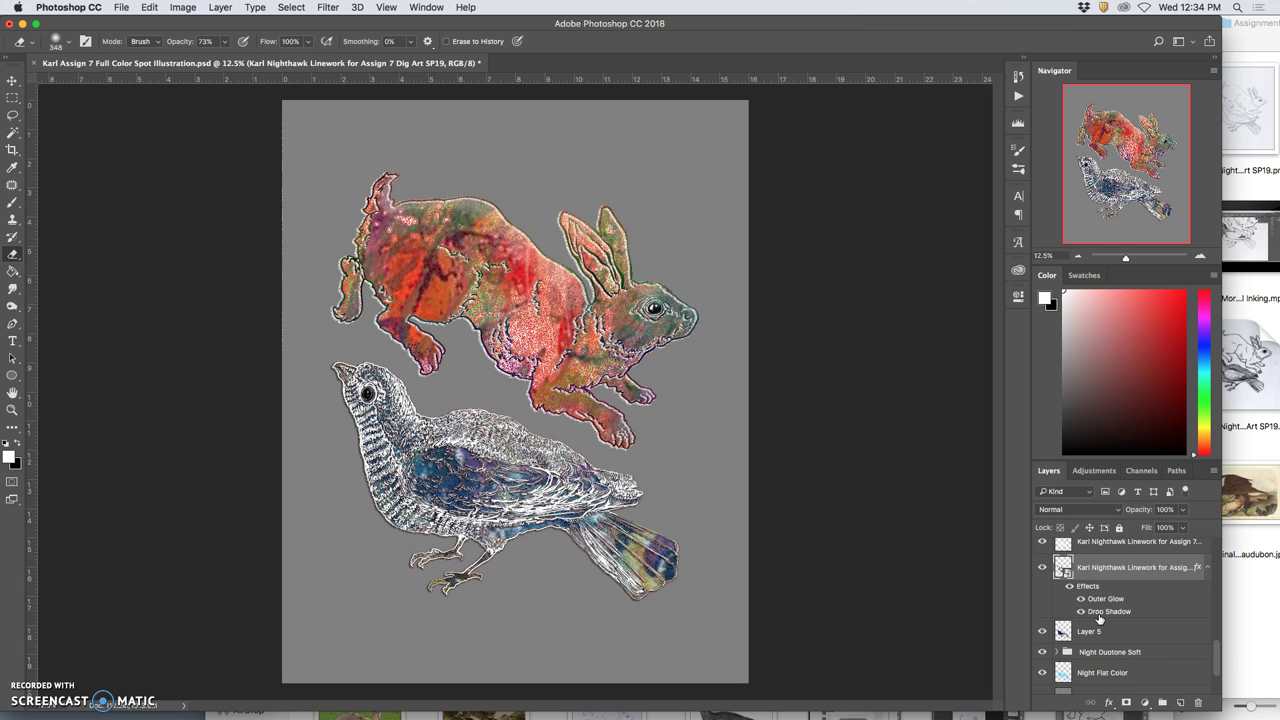
{"action": "left_click", "coordinate": [1043, 631]}
{"action": "left_click", "coordinate": [1043, 631]}
{"action": "left_click", "coordinate": [1086, 632]}
{"action": "left_click", "coordinate": [12, 115]}
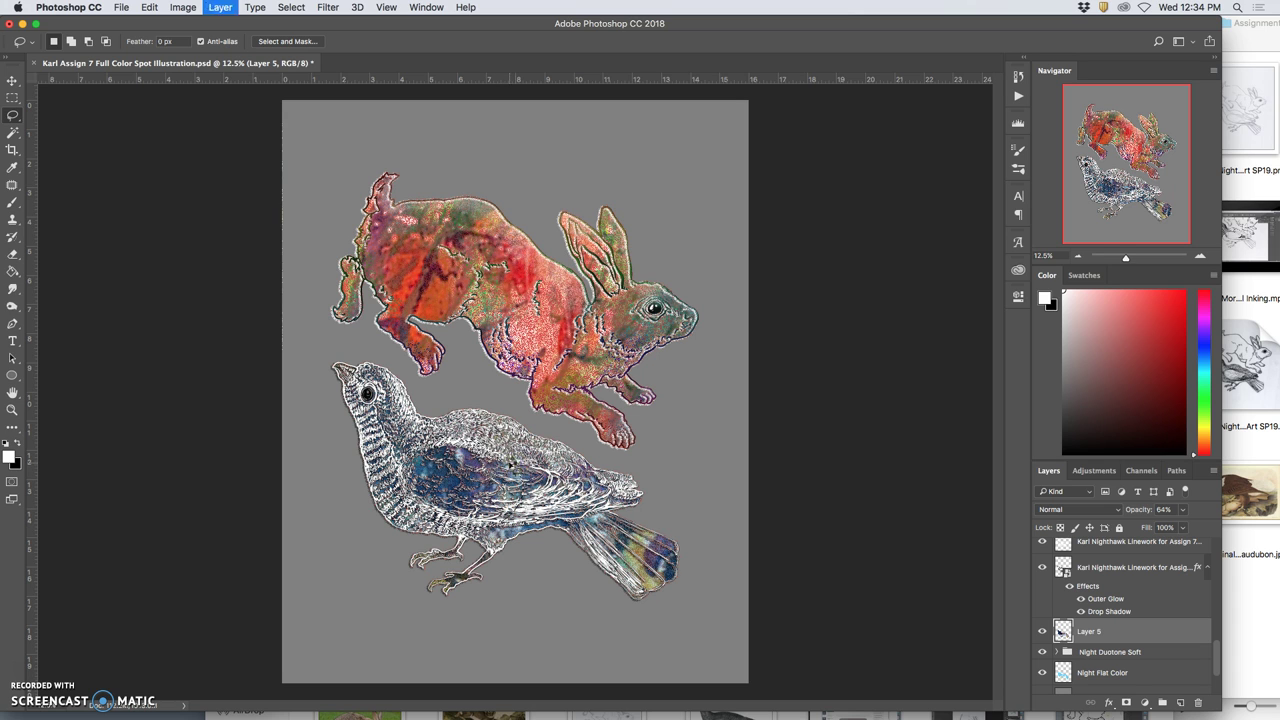
- Copy the bird's dark blue area to new Layer 7 and move it onto the hare's body
{"action": "left_click", "coordinate": [488, 452], "text": "super"}
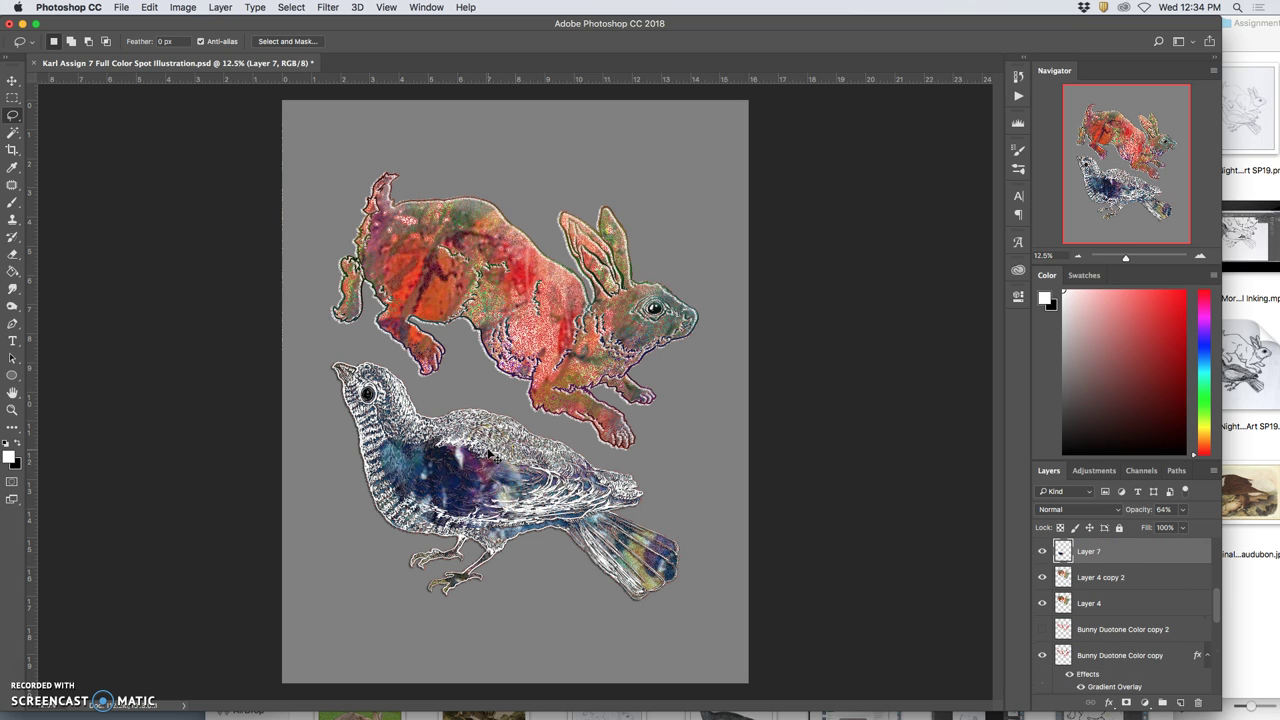
{"action": "left_click", "coordinate": [12, 80]}
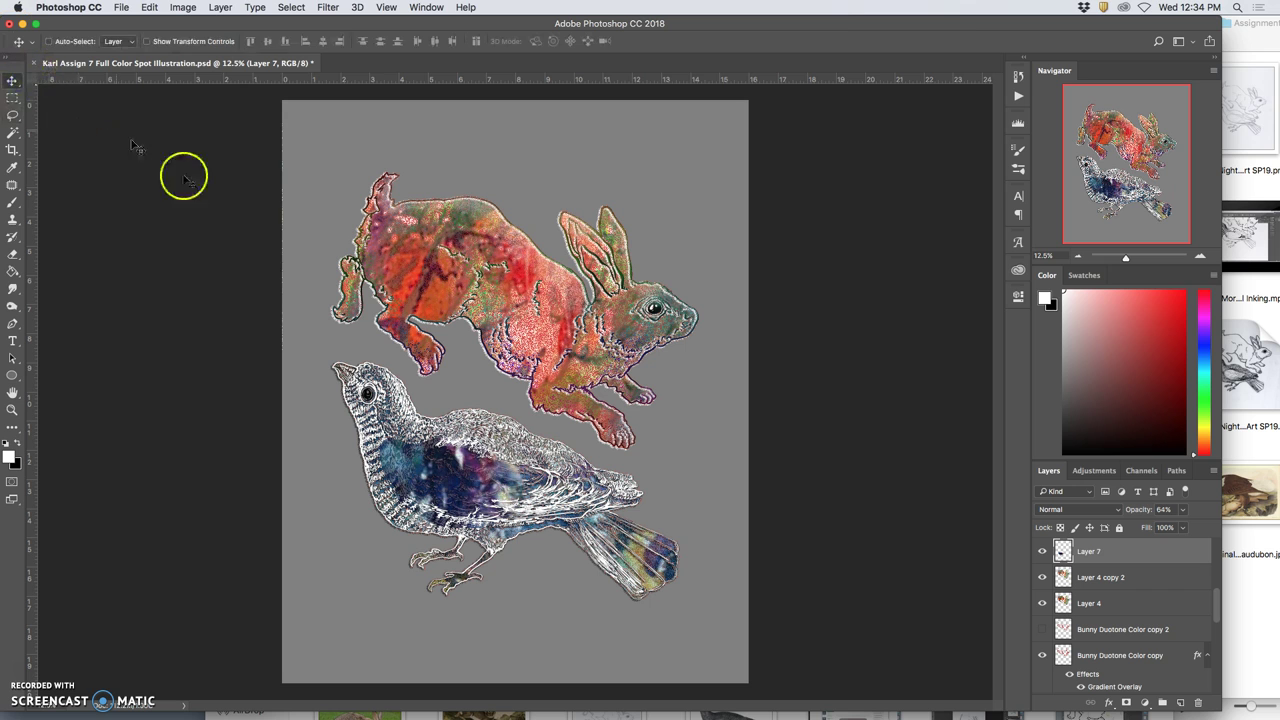
{"action": "left_click_drag", "start_coordinate": [445, 400], "coordinate": [436, 281]}
- Try Layer 7 below Layer 4 copy 2, then return it above
{"action": "key", "text": "super+equal"}
{"action": "key", "text": "super+equal"}
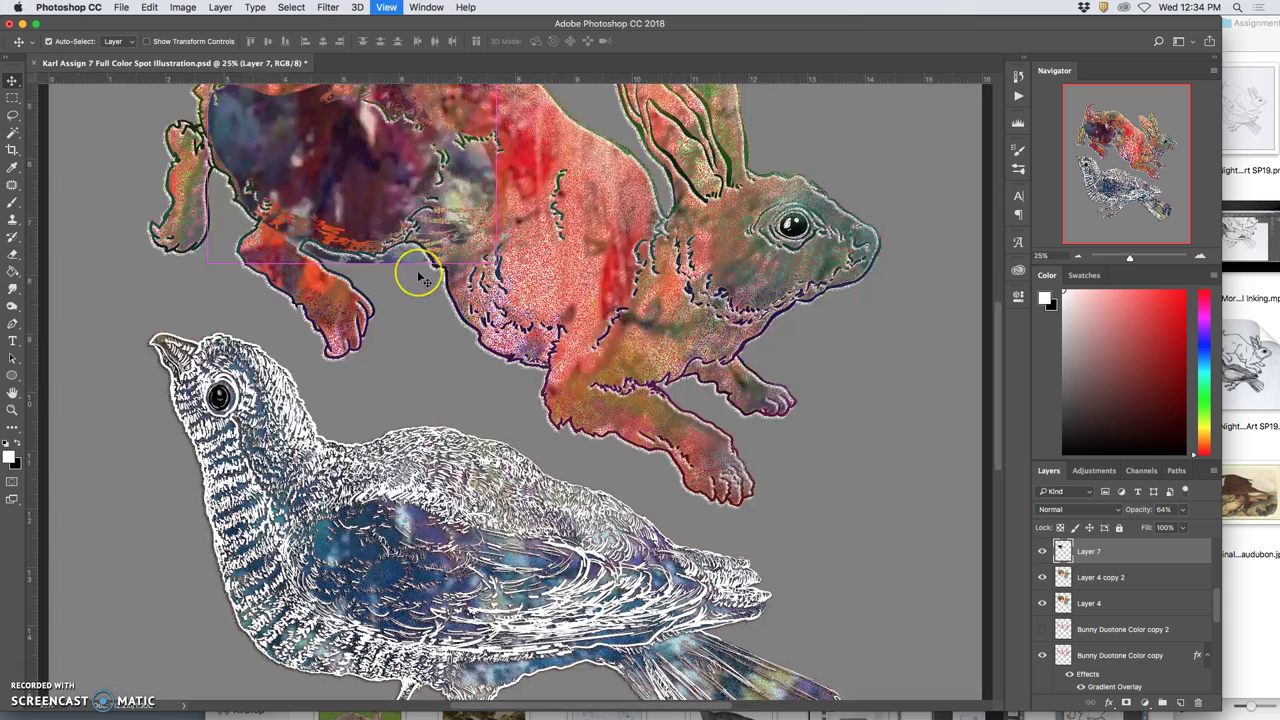
{"action": "key", "text": "super+equal"}
{"action": "scroll", "coordinate": [1129, 591], "scroll_direction": "up", "scroll_amount": 3}
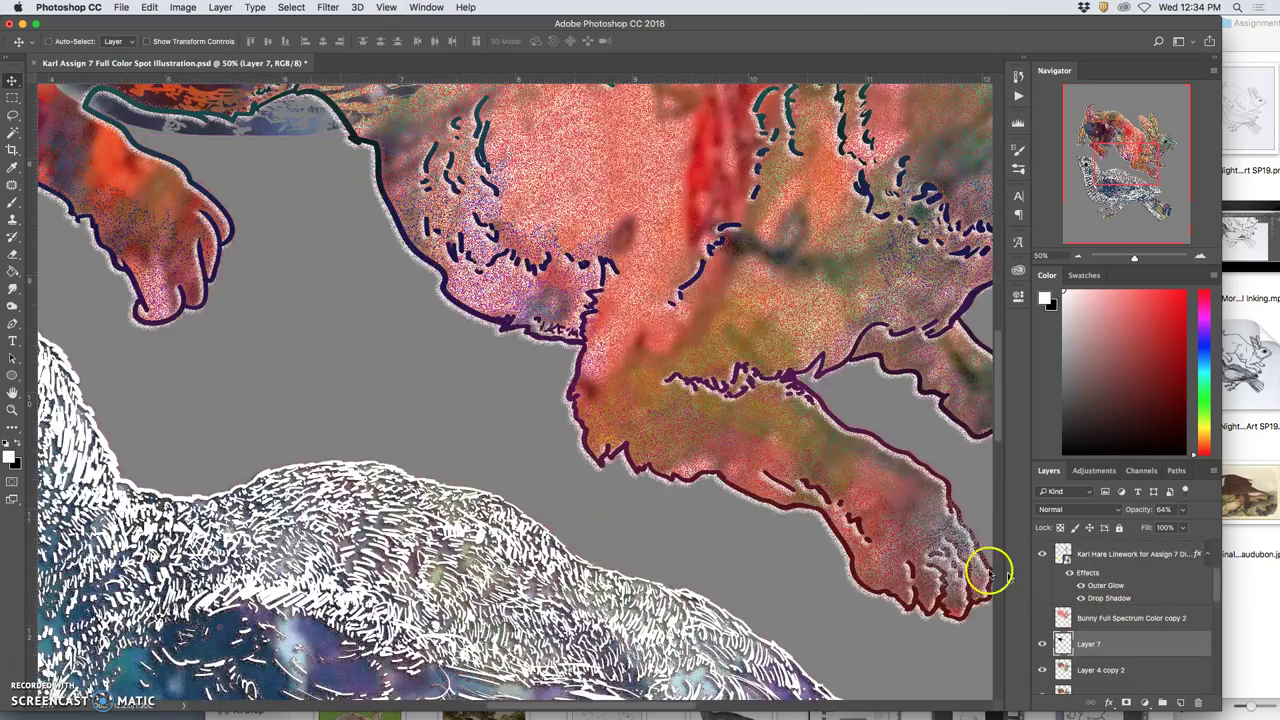
{"action": "scroll", "coordinate": [594, 380], "scroll_direction": "up", "scroll_amount": 5}
{"action": "scroll", "coordinate": [594, 385], "scroll_direction": "left", "scroll_amount": 5}
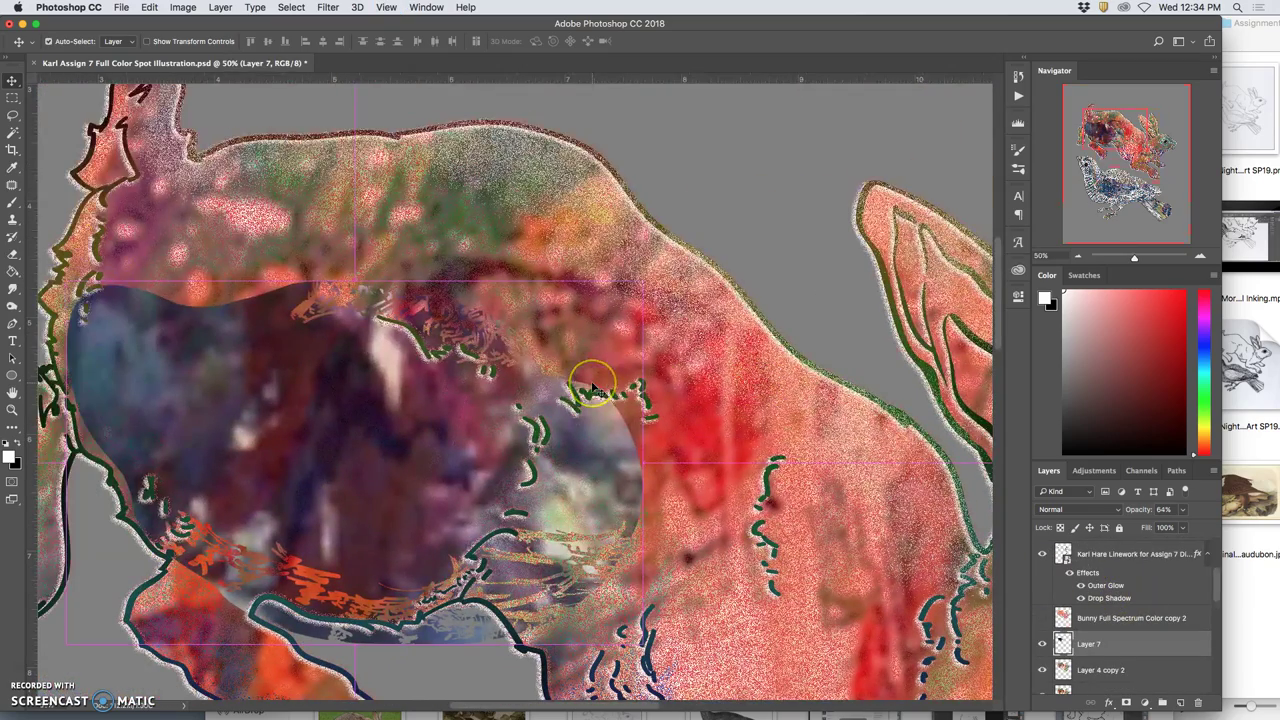
{"action": "key", "text": "super+bracketleft"}
{"action": "scroll", "coordinate": [593, 388], "scroll_direction": "down", "scroll_amount": 2}
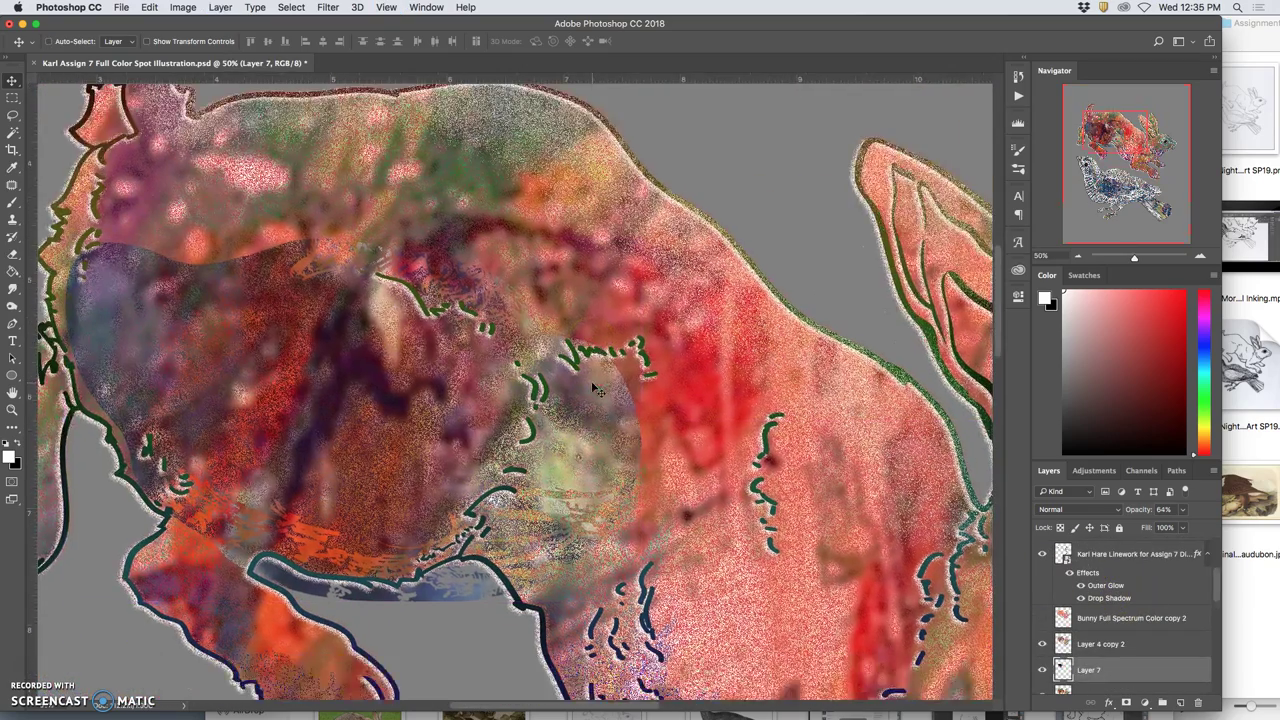
{"action": "key", "text": "super+bracketright"}
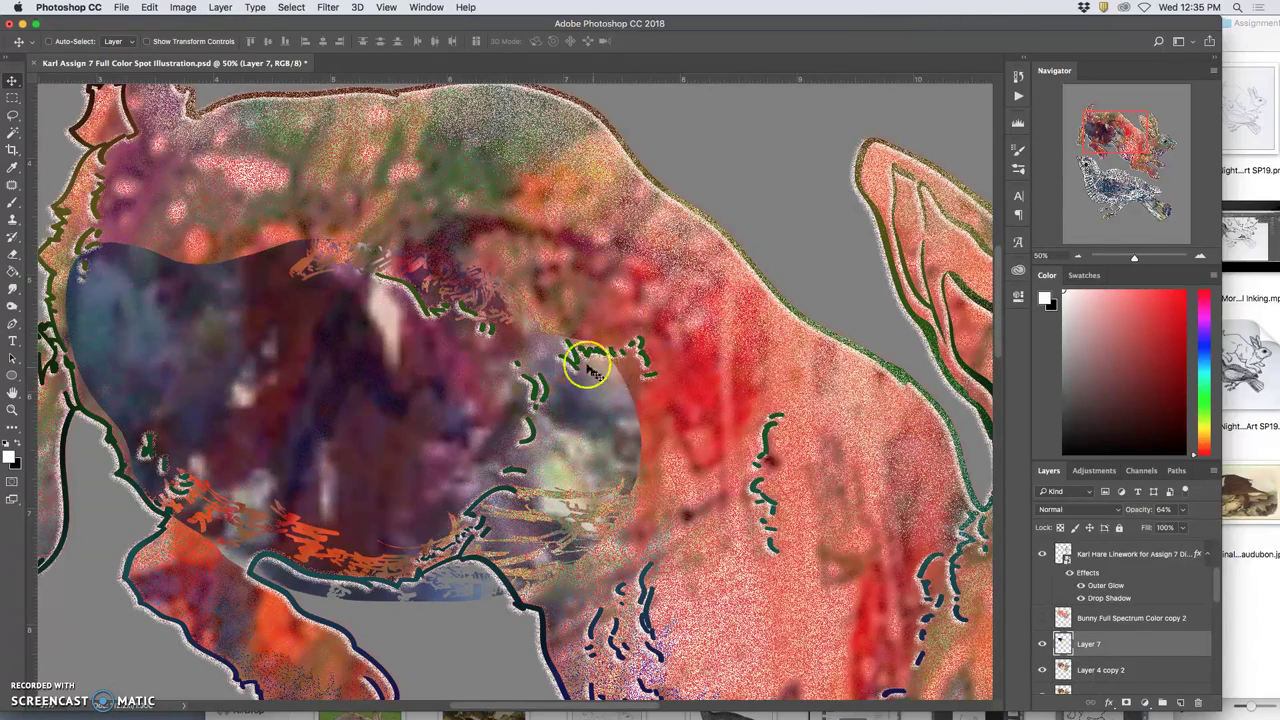
{"action": "scroll", "coordinate": [323, 314], "scroll_direction": "left", "scroll_amount": 4}
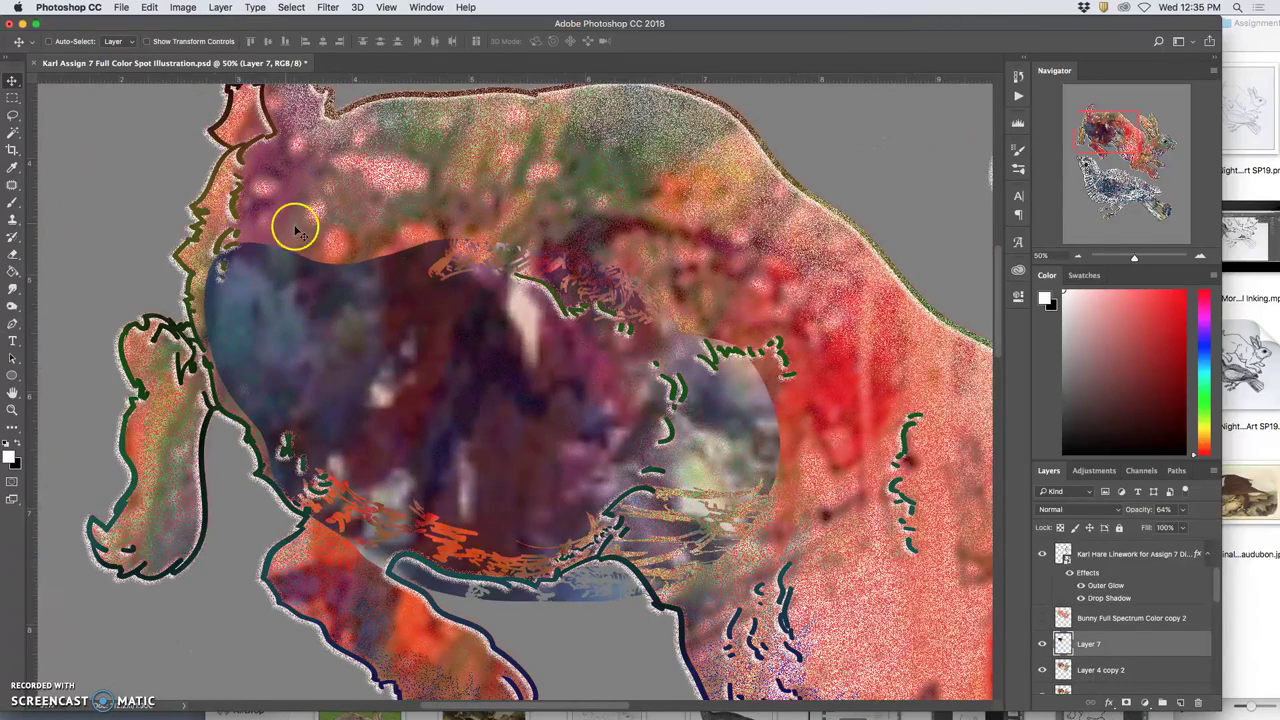
- Erase the patch's hard left edge at full eraser opacity, then raise Layer 7 to 100% opacity
{"action": "left_click", "coordinate": [15, 252]}
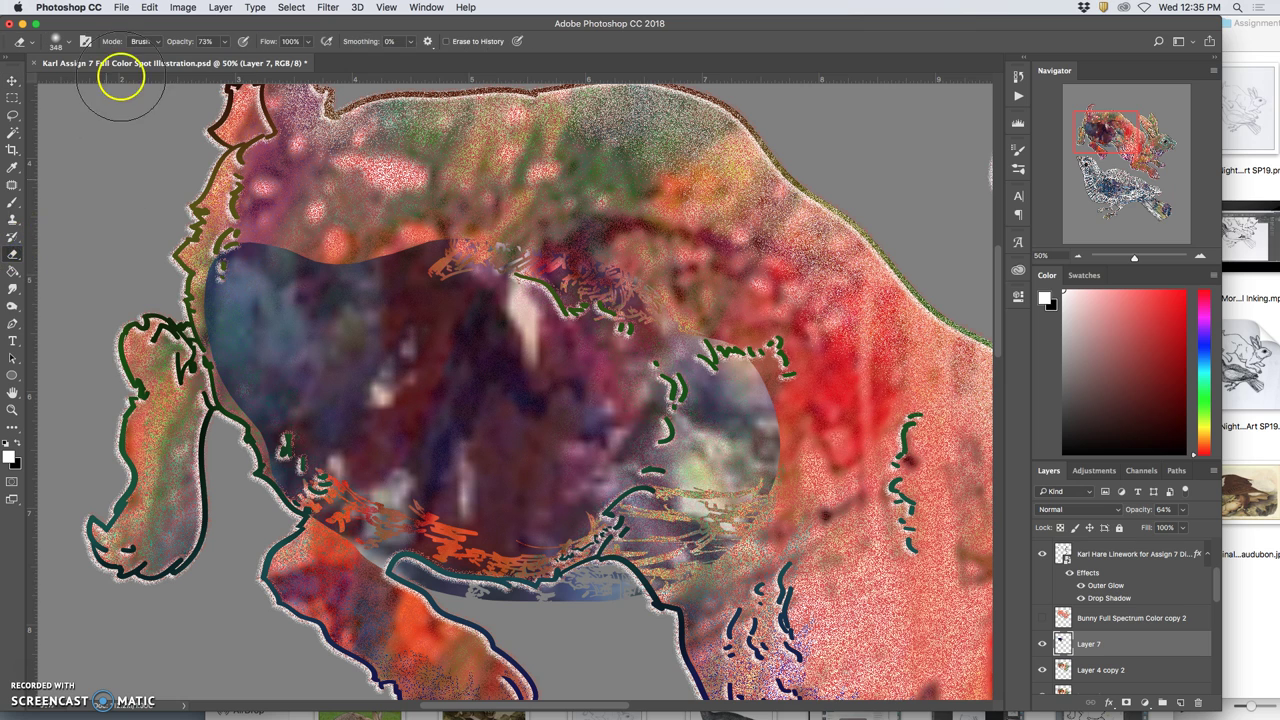
{"action": "left_click_drag", "start_coordinate": [222, 41], "coordinate": [224, 44]}
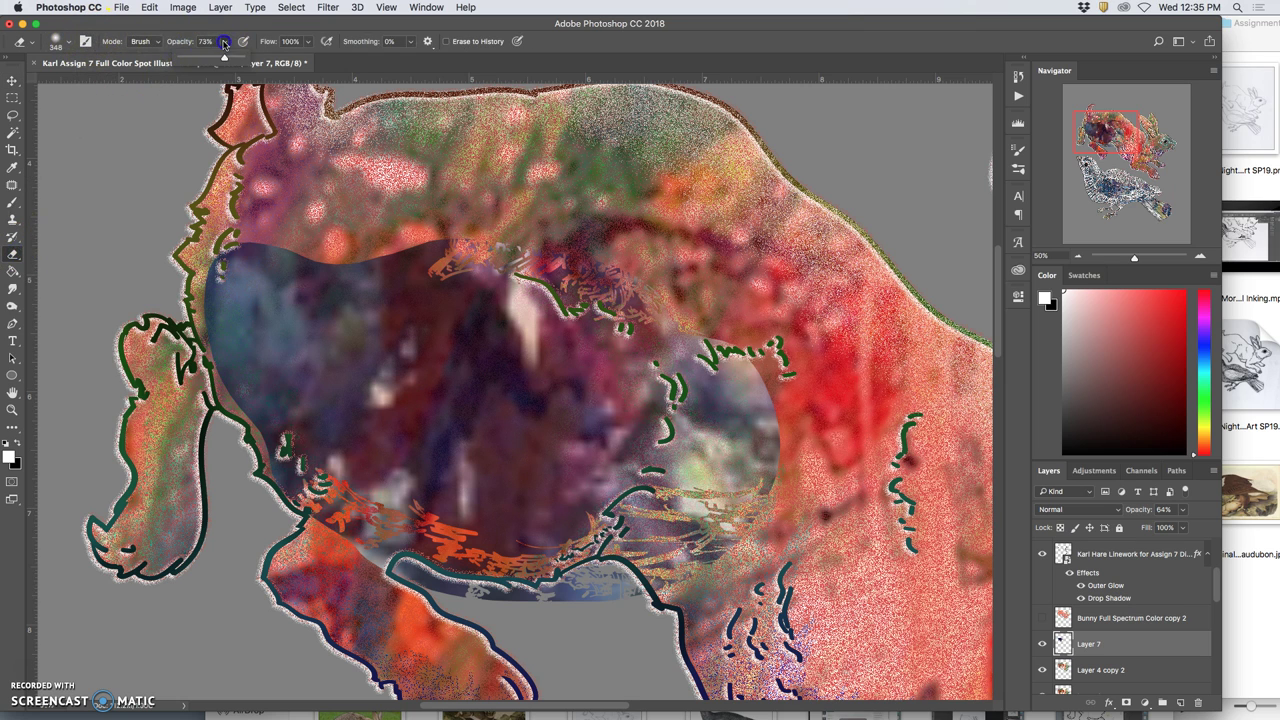
{"action": "left_click", "coordinate": [68, 42]}
{"action": "left_click", "coordinate": [69, 44]}
{"action": "mouse_move", "coordinate": [243, 234]}
{"action": "left_mouse_down"}
{"action": "mouse_move", "coordinate": [238, 425]}
{"action": "mouse_move", "coordinate": [287, 502]}
{"action": "mouse_move", "coordinate": [400, 588]}
{"action": "mouse_move", "coordinate": [528, 620]}
{"action": "mouse_move", "coordinate": [755, 540]}
{"action": "mouse_move", "coordinate": [735, 420]}
{"action": "mouse_move", "coordinate": [633, 272]}
{"action": "mouse_move", "coordinate": [537, 209]}
{"action": "mouse_move", "coordinate": [470, 200]}
{"action": "mouse_move", "coordinate": [424, 228]}
{"action": "mouse_move", "coordinate": [419, 216]}
{"action": "mouse_move", "coordinate": [298, 238]}
{"action": "mouse_move", "coordinate": [266, 294]}
{"action": "mouse_move", "coordinate": [251, 400]}
{"action": "mouse_move", "coordinate": [262, 470]}
{"action": "left_mouse_up"}
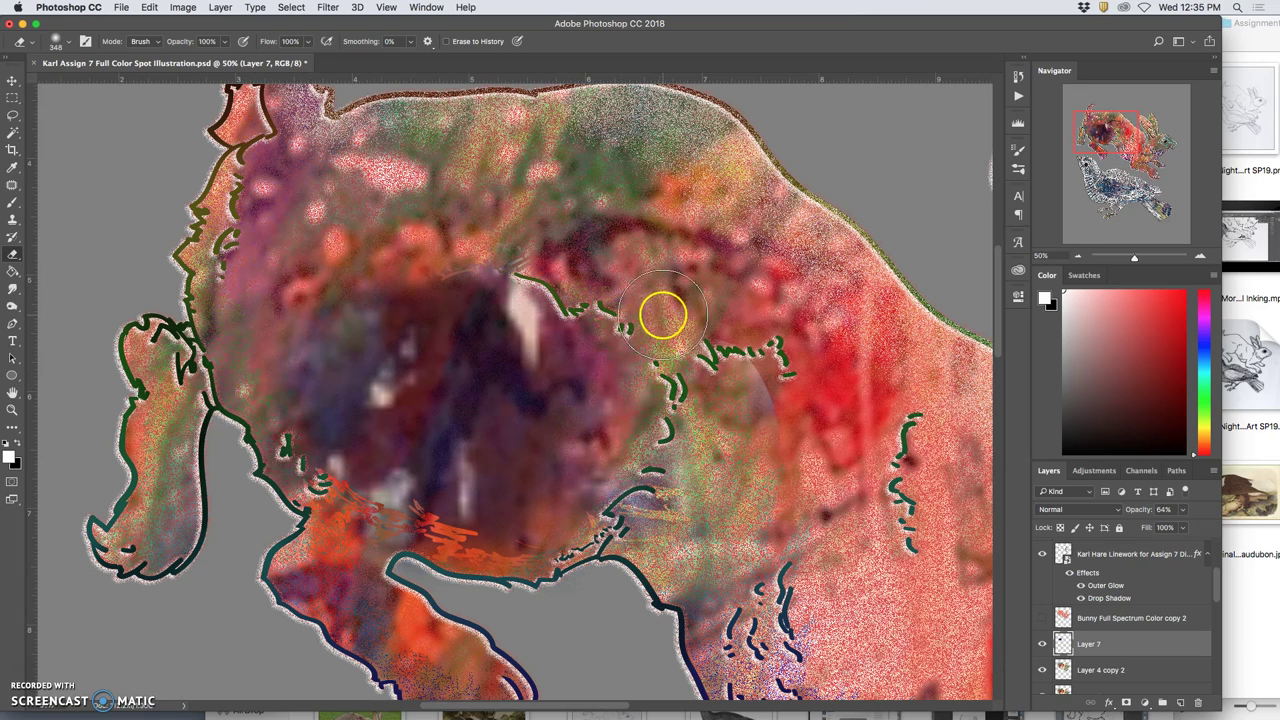
{"action": "left_click", "coordinate": [1182, 509]}
{"action": "left_click_drag", "start_coordinate": [1174, 528], "coordinate": [1205, 527]}
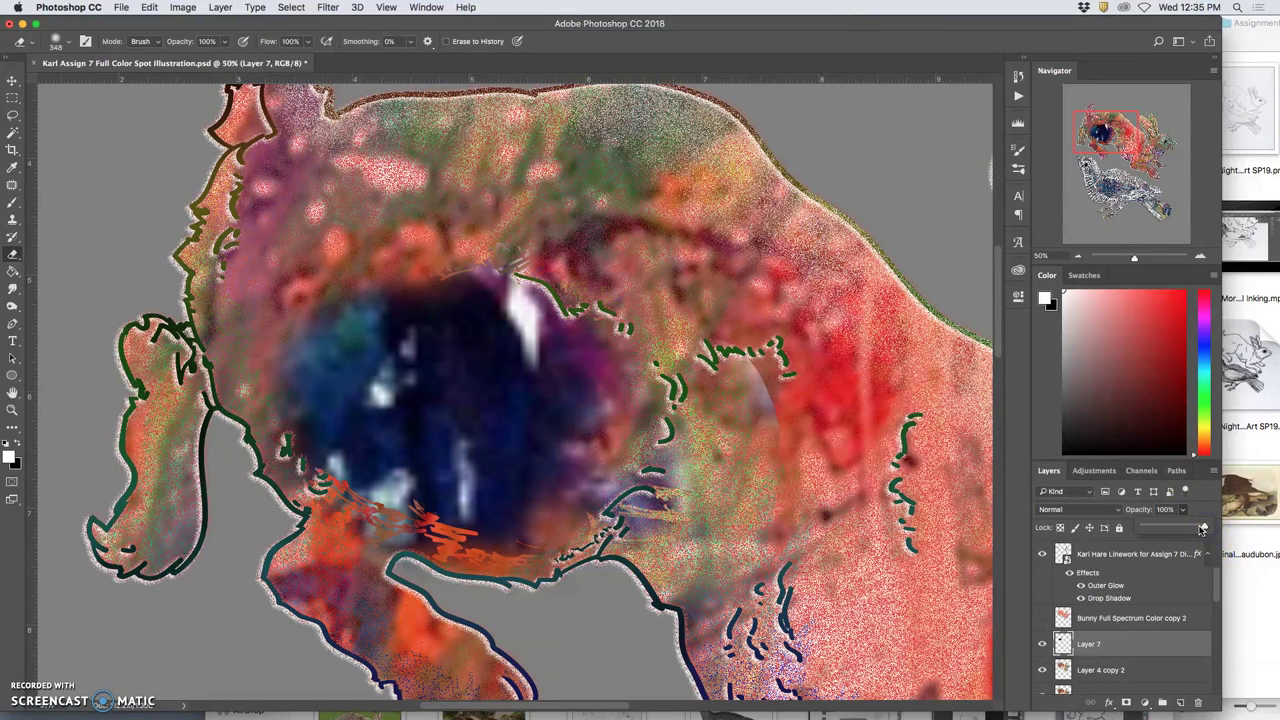
- Invert Layer 7's patch colours to a light cream
{"action": "left_click", "coordinate": [178, 8]}
{"action": "mouse_move", "coordinate": [190, 44]}
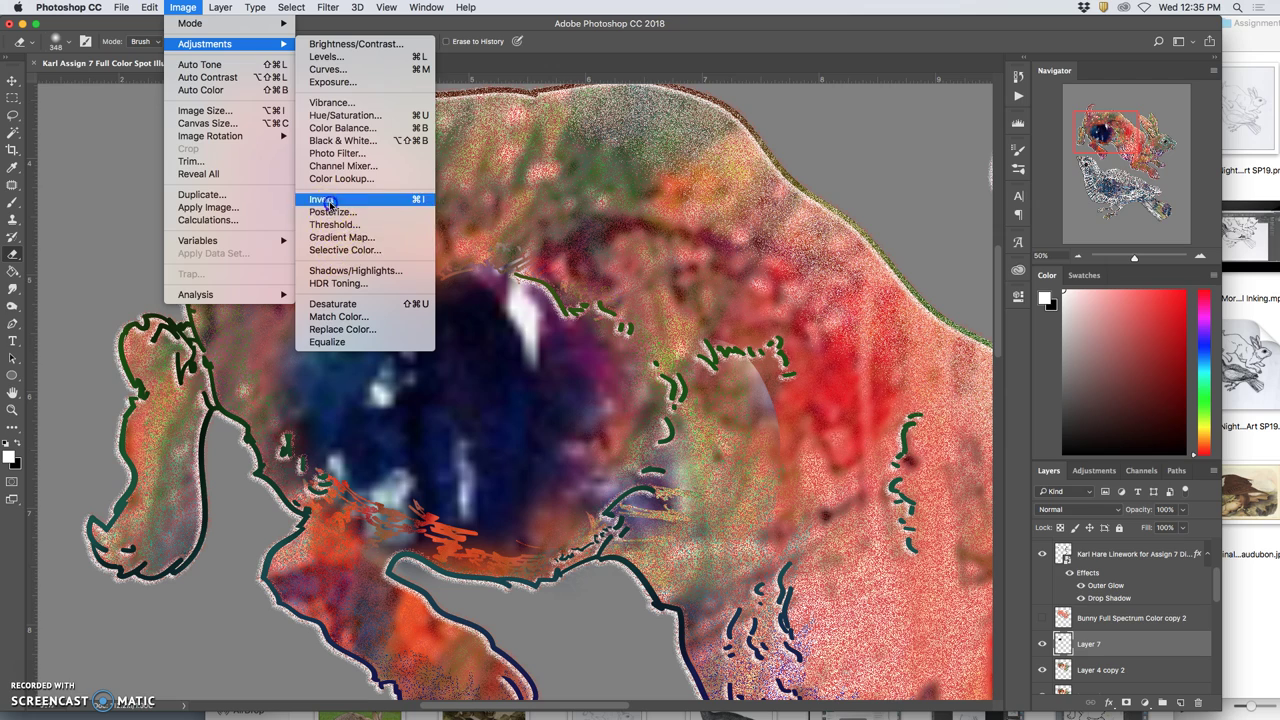
{"action": "key", "text": "Escape"}
{"action": "key", "text": "ctrl+i"}
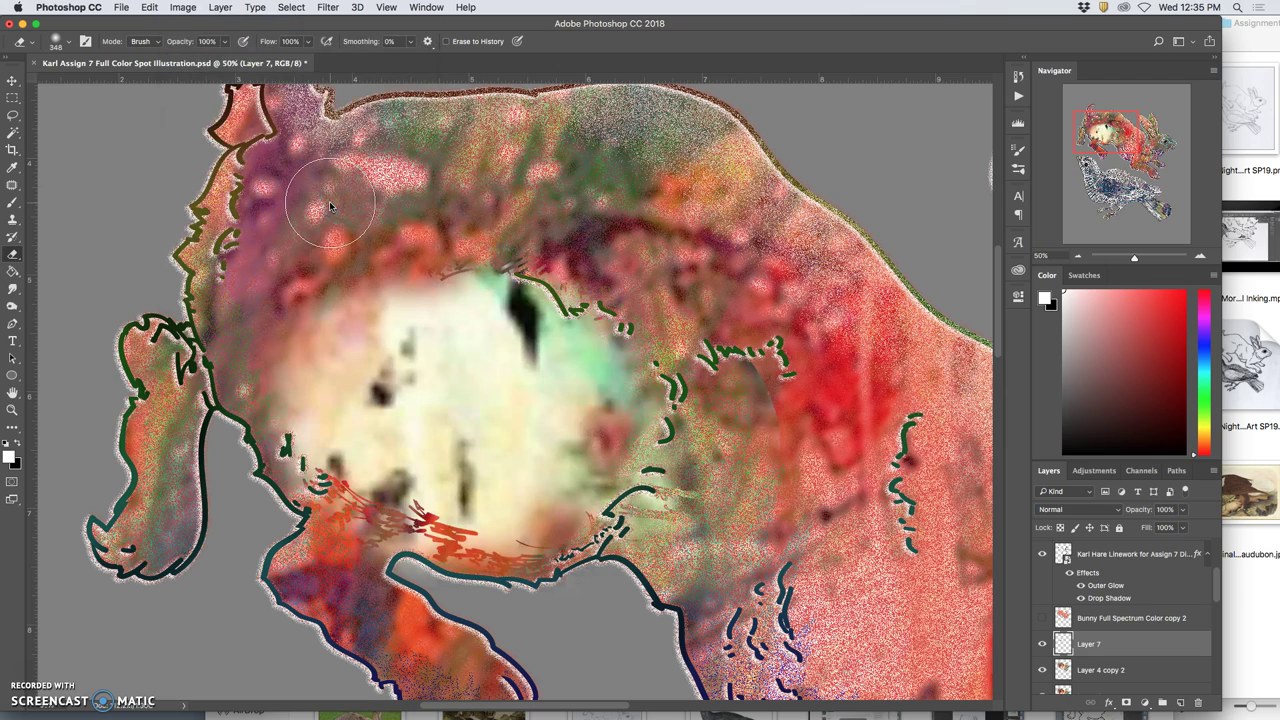
{"action": "key", "text": "ctrl+minus"}
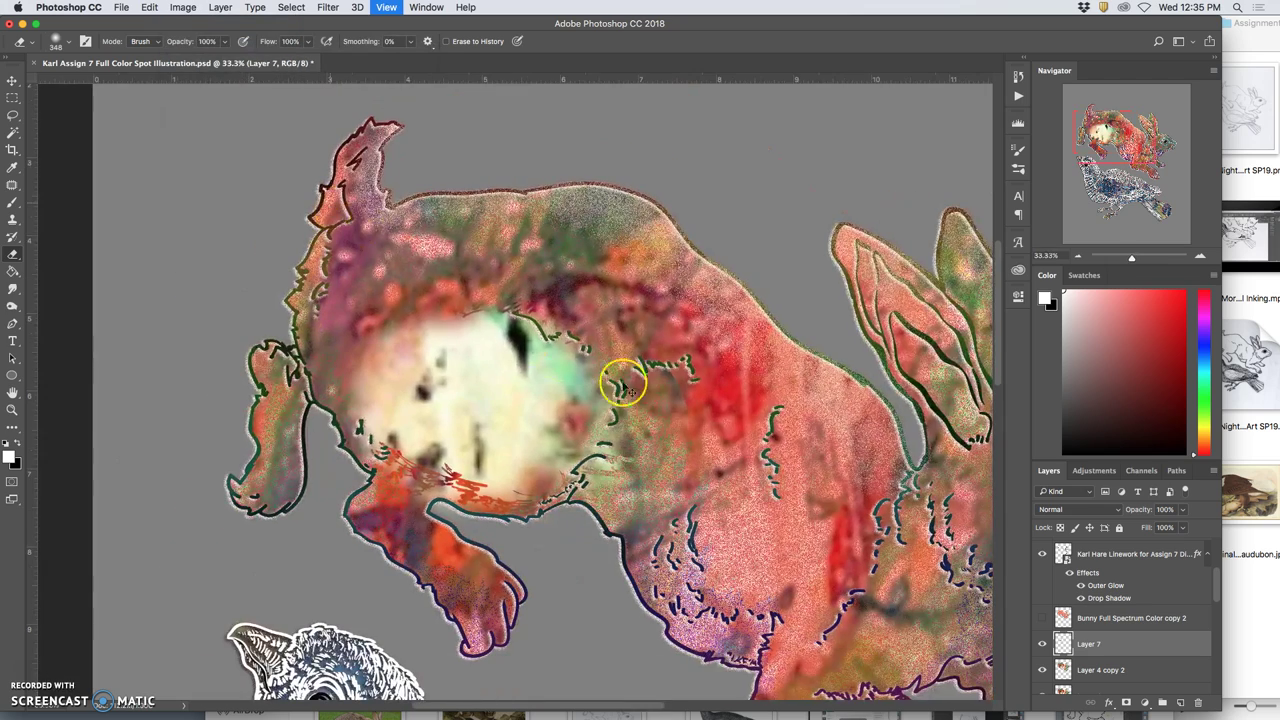
{"action": "key", "text": "ctrl+minus"}
{"action": "key", "text": "ctrl+minus"}
- Set Layer 7 to Dissolve blending at 54% opacity
{"action": "left_click", "coordinate": [1078, 509]}
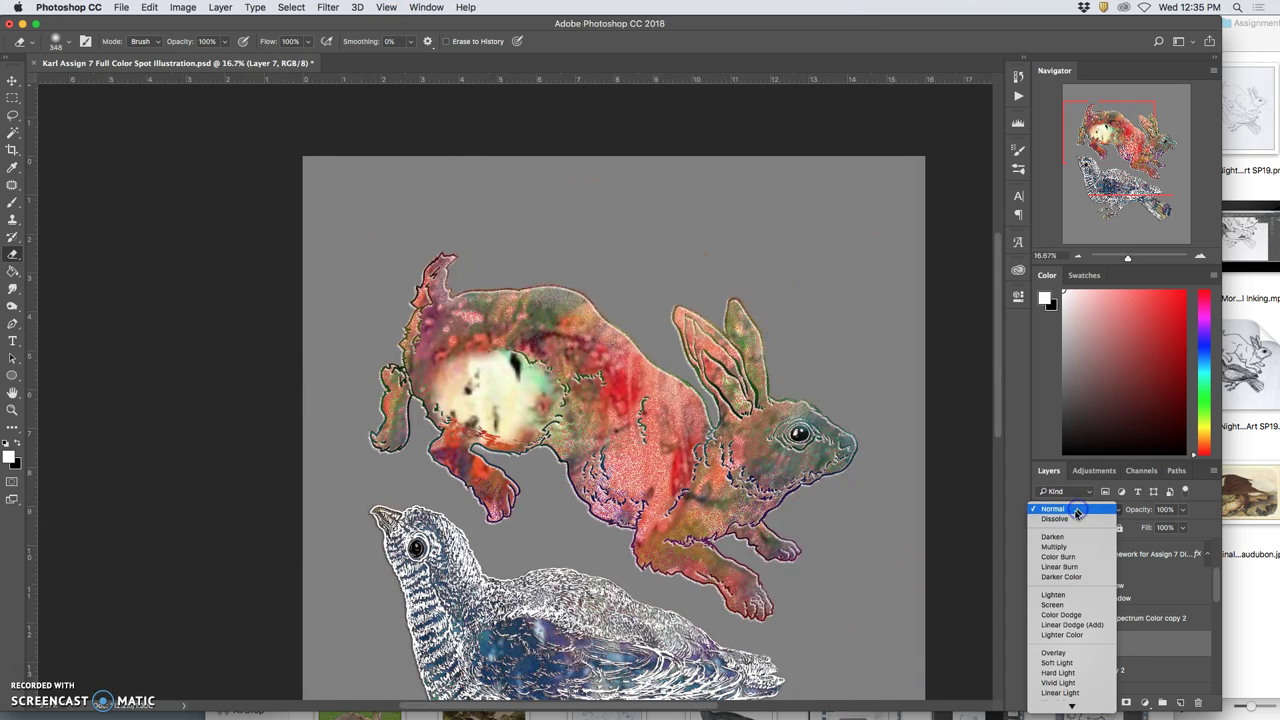
{"action": "left_click", "coordinate": [1065, 514]}
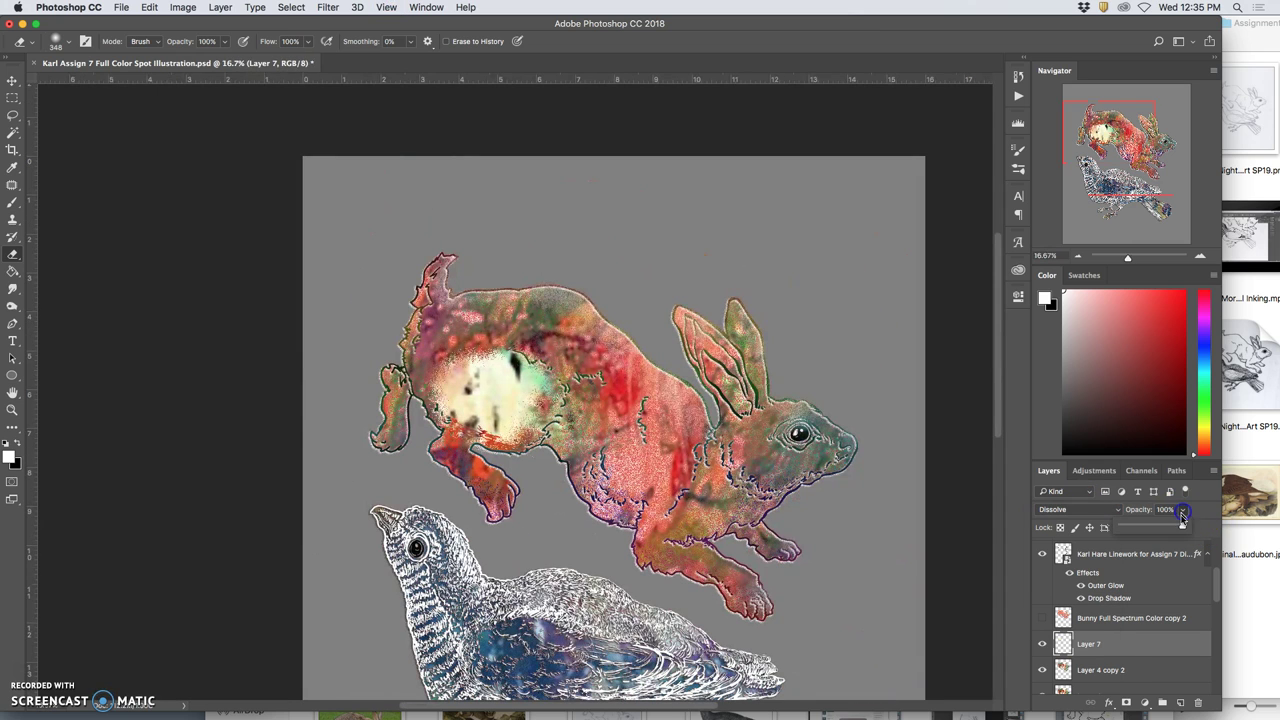
{"action": "left_click_drag", "start_coordinate": [1175, 526], "coordinate": [1155, 526]}
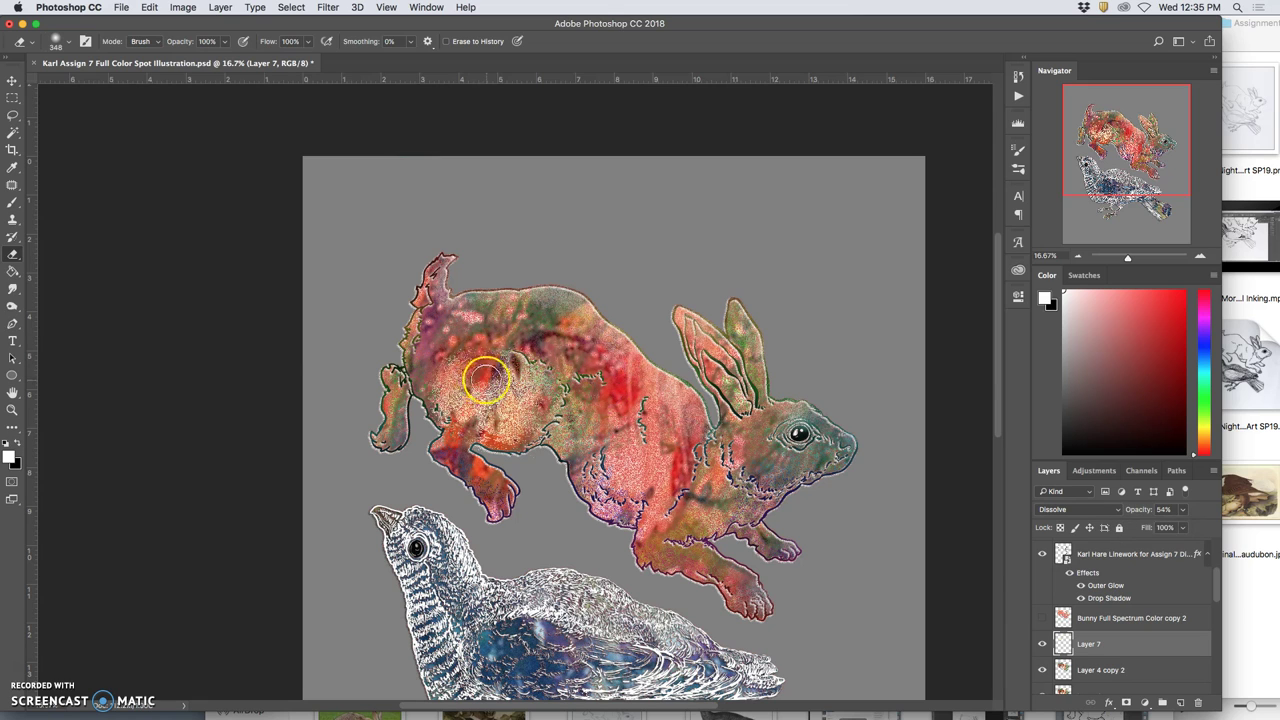
- Erase the pale patch on the hare's hip at 37% eraser opacity
{"action": "left_click", "coordinate": [224, 44]}
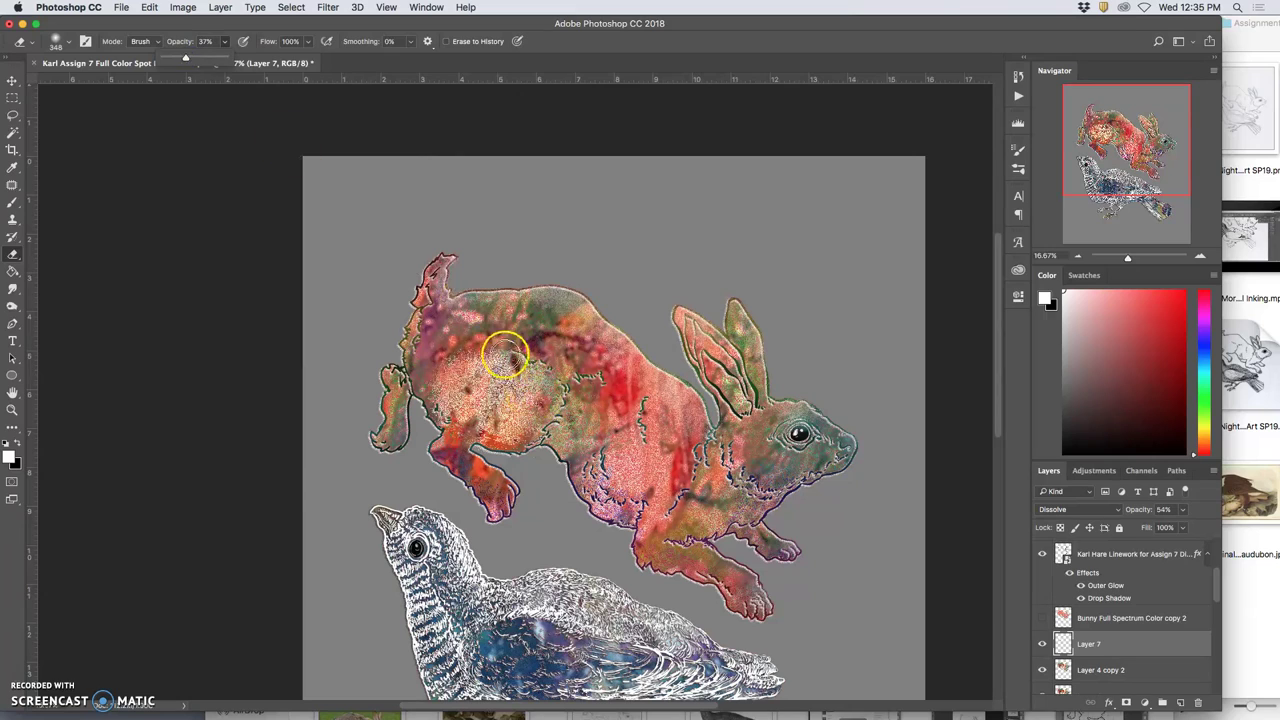
{"action": "left_click", "coordinate": [496, 368]}
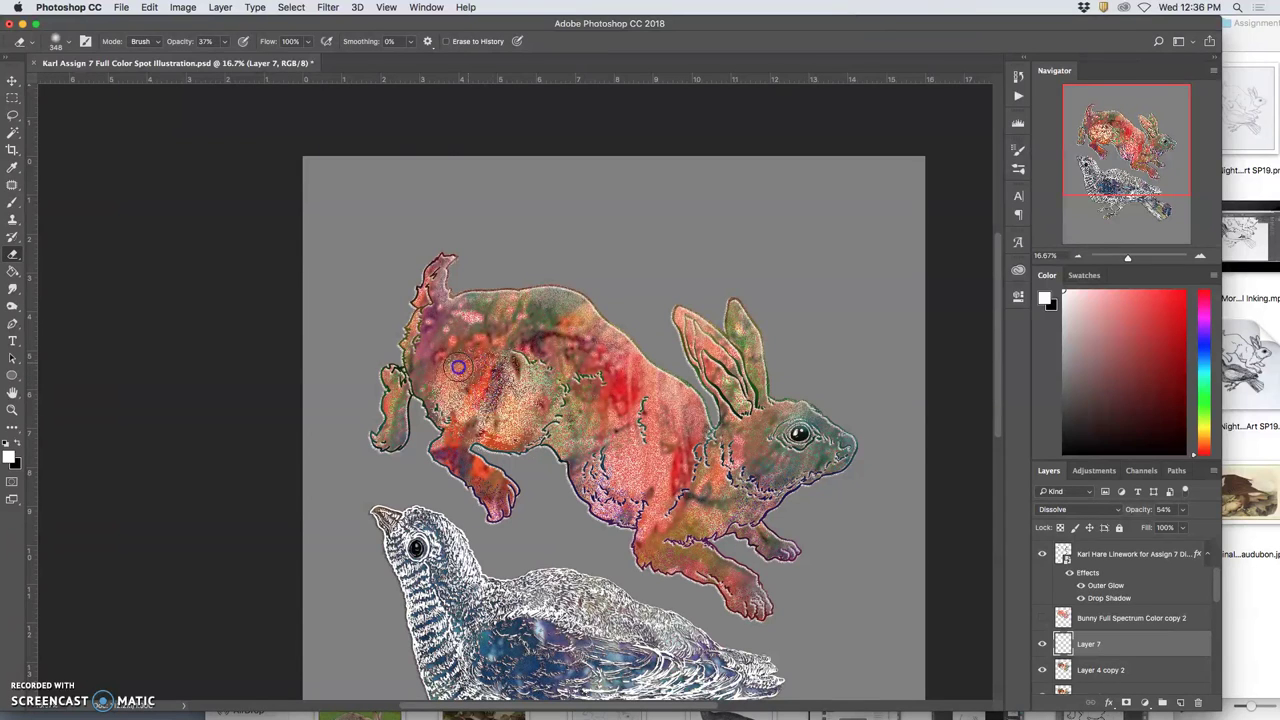
{"action": "mouse_move", "coordinate": [435, 404]}
{"action": "left_mouse_down"}
{"action": "mouse_move", "coordinate": [552, 368]}
{"action": "mouse_move", "coordinate": [536, 372]}
{"action": "mouse_move", "coordinate": [535, 414]}
{"action": "mouse_move", "coordinate": [544, 385]}
{"action": "mouse_move", "coordinate": [547, 409]}
{"action": "mouse_move", "coordinate": [537, 437]}
{"action": "mouse_move", "coordinate": [465, 466]}
{"action": "left_mouse_up"}
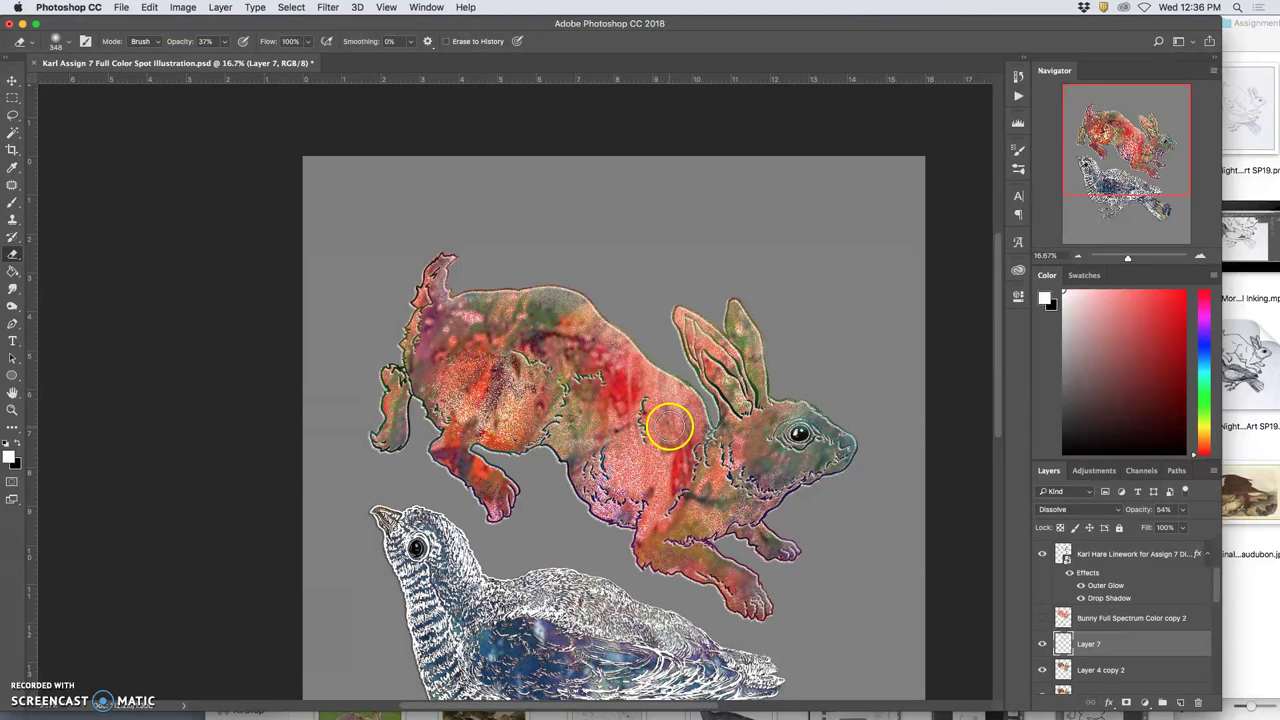
{"action": "key", "text": "super+minus"}
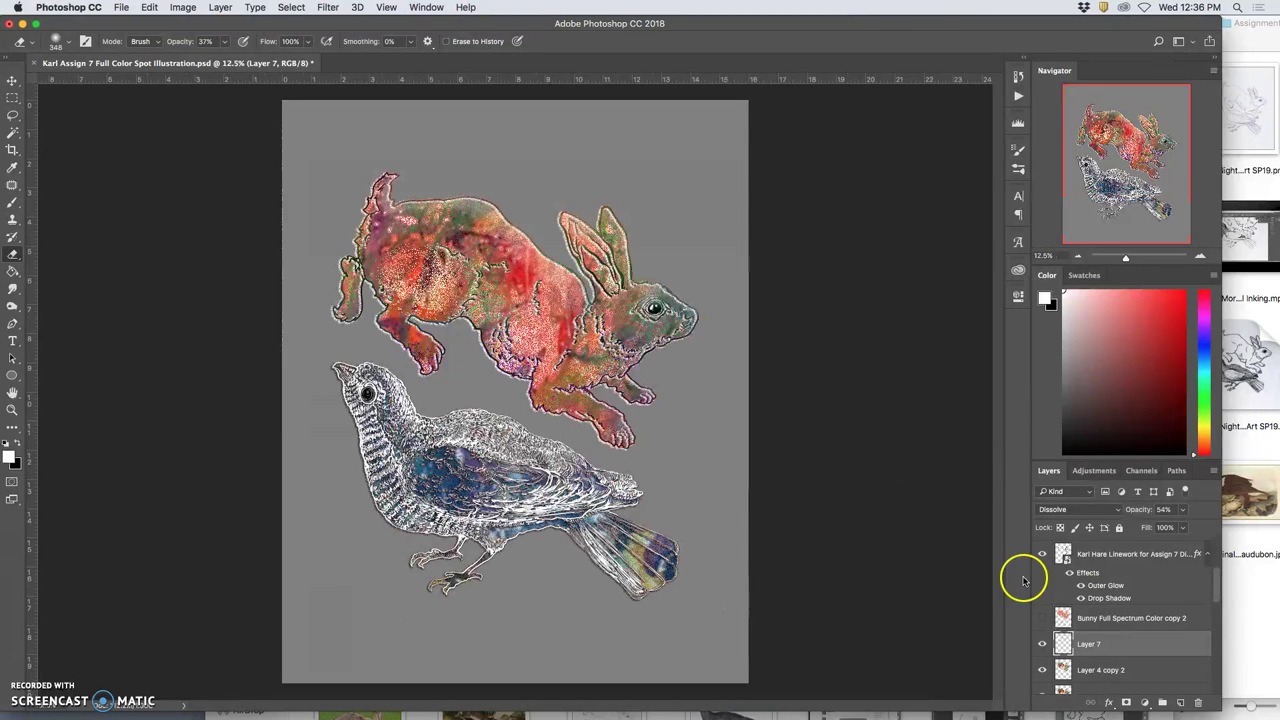
- Compare the hare with Layer 7 hidden and shown, then soften the belly colour
{"action": "left_click", "coordinate": [1043, 644]}
{"action": "left_click", "coordinate": [1045, 644]}
{"action": "left_click_drag", "start_coordinate": [519, 358], "coordinate": [497, 349]}
- At 100% view, erase speckled paint along the hare's back and between the green strokes
{"action": "key", "text": "super+plus"}
{"action": "key", "text": "super+plus"}
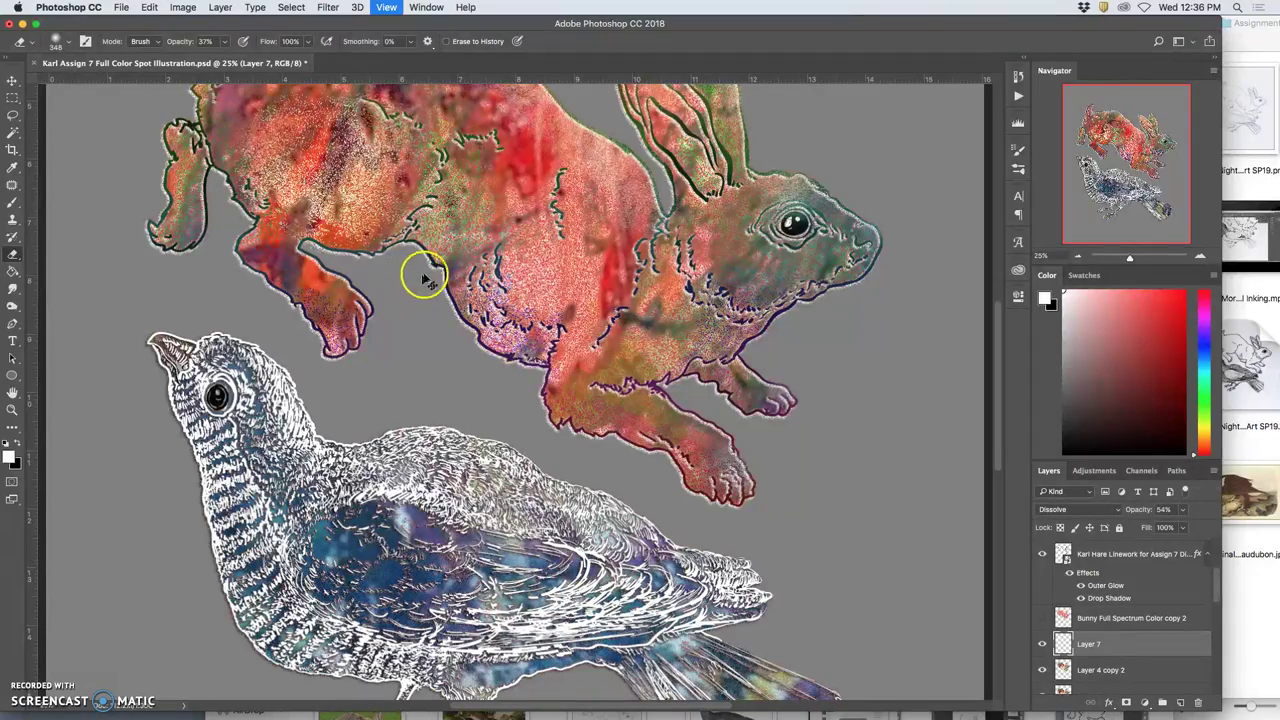
{"action": "key", "text": "super+plus"}
{"action": "key", "text": "super+plus"}
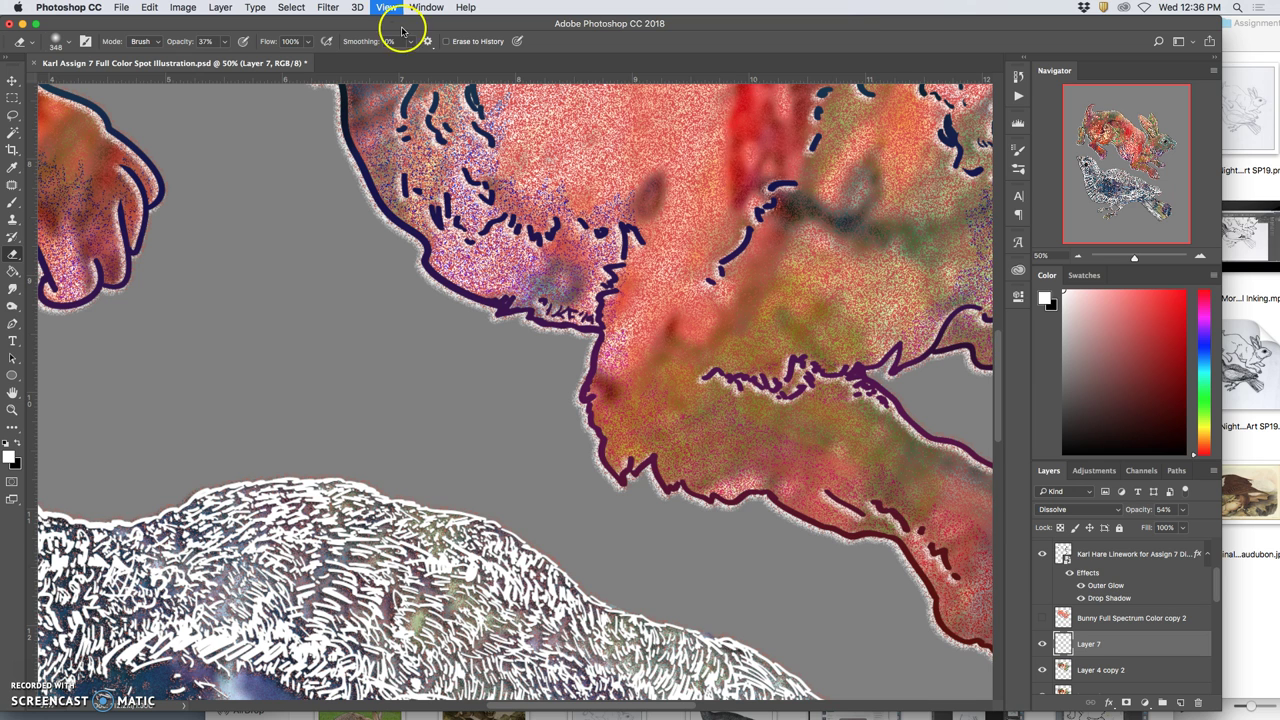
{"action": "key", "text": "super+plus"}
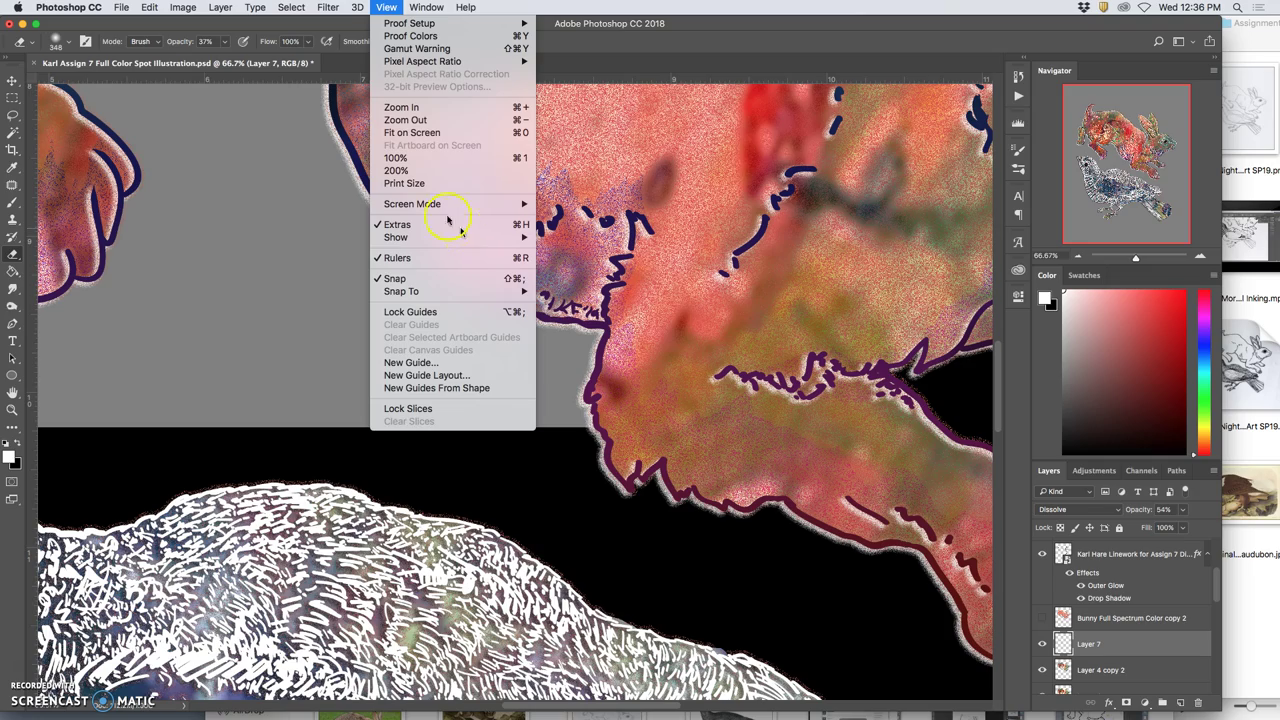
{"action": "left_click", "coordinate": [400, 158]}
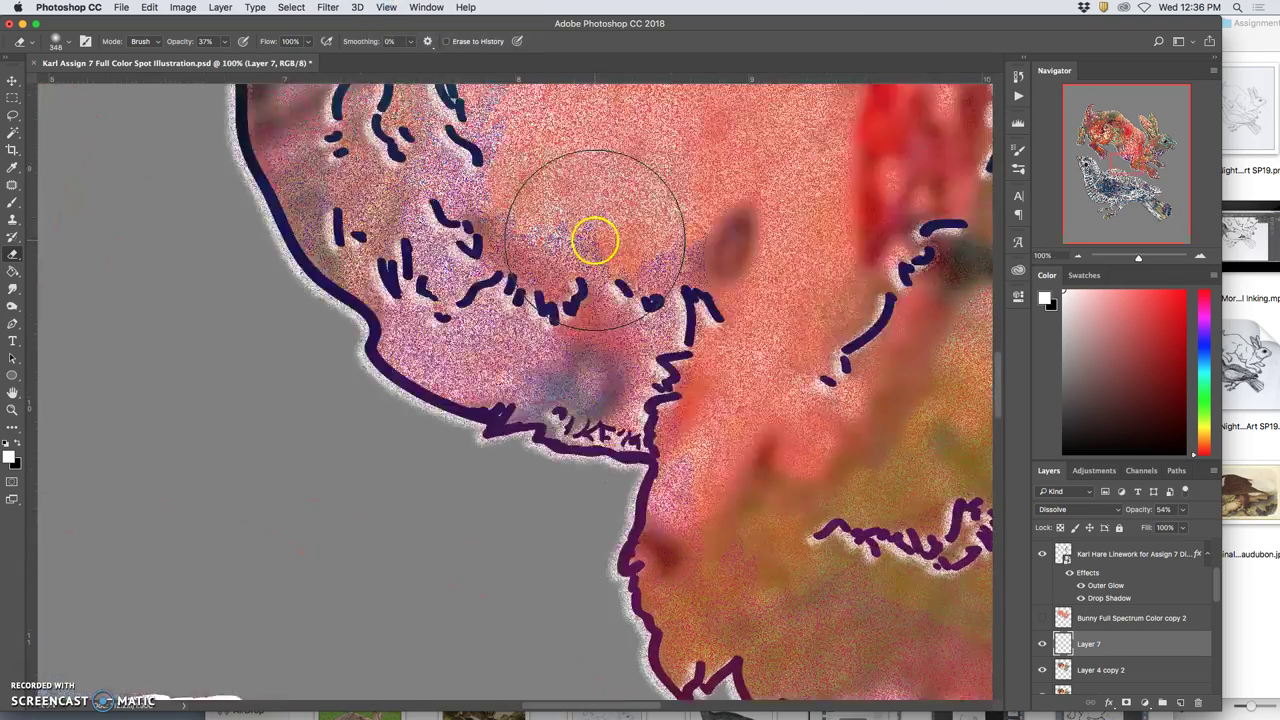
{"action": "scroll", "coordinate": [595, 242], "scroll_direction": "up", "scroll_amount": 6}
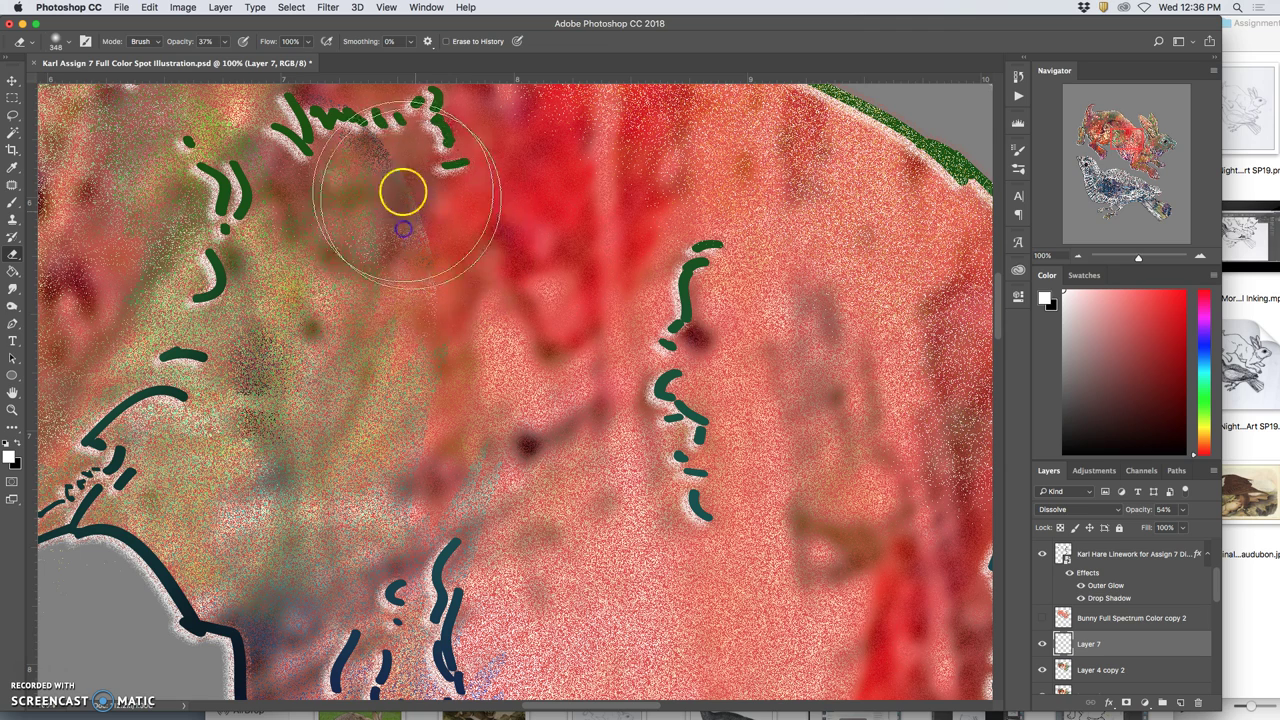
{"action": "mouse_move", "coordinate": [416, 256]}
{"action": "left_mouse_down"}
{"action": "mouse_move", "coordinate": [600, 331]}
{"action": "mouse_move", "coordinate": [568, 364]}
{"action": "mouse_move", "coordinate": [593, 231]}
{"action": "mouse_move", "coordinate": [438, 308]}
{"action": "mouse_move", "coordinate": [505, 305]}
{"action": "left_mouse_up"}
{"action": "scroll", "coordinate": [600, 328], "scroll_direction": "left", "scroll_amount": 5}
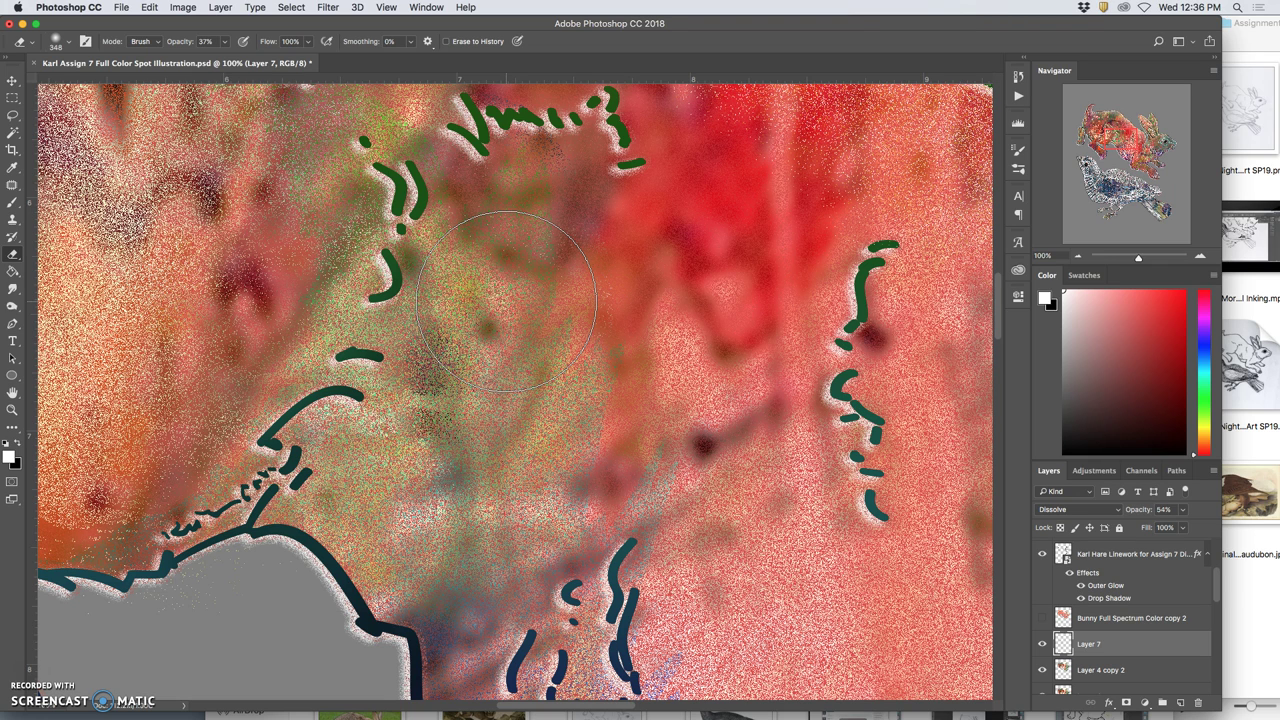
{"action": "mouse_move", "coordinate": [509, 291]}
{"action": "left_mouse_down"}
{"action": "mouse_move", "coordinate": [571, 286]}
{"action": "mouse_move", "coordinate": [583, 322]}
{"action": "mouse_move", "coordinate": [580, 34]}
{"action": "mouse_move", "coordinate": [550, 6]}
{"action": "mouse_move", "coordinate": [571, 9]}
{"action": "mouse_move", "coordinate": [600, 17]}
{"action": "mouse_move", "coordinate": [651, 109]}
{"action": "mouse_move", "coordinate": [309, 323]}
{"action": "mouse_move", "coordinate": [658, 18]}
{"action": "left_mouse_up"}
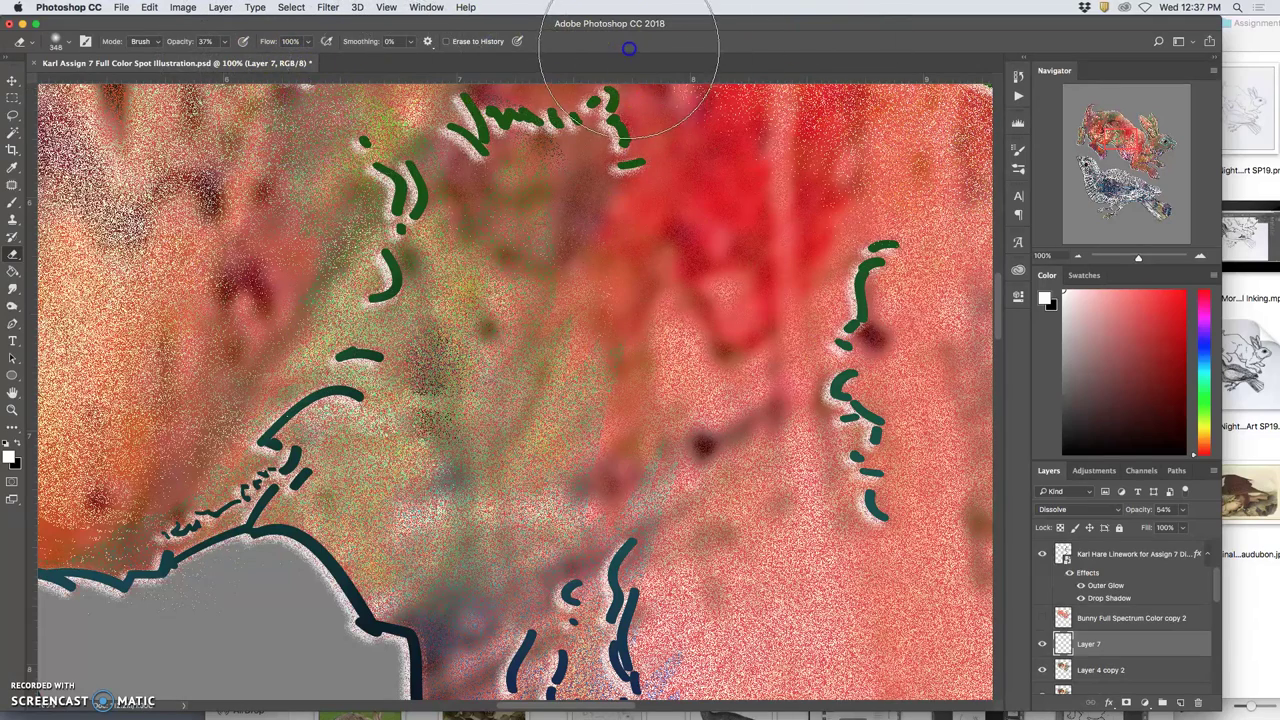
- Erase the red streak and orange area by the hind leg, and soften paint near the belly outline
{"action": "scroll", "coordinate": [657, 514], "scroll_direction": "left", "scroll_amount": 10}
{"action": "scroll", "coordinate": [657, 514], "scroll_direction": "down", "scroll_amount": 5}
{"action": "scroll", "coordinate": [646, 497], "scroll_direction": "right", "scroll_amount": 6}
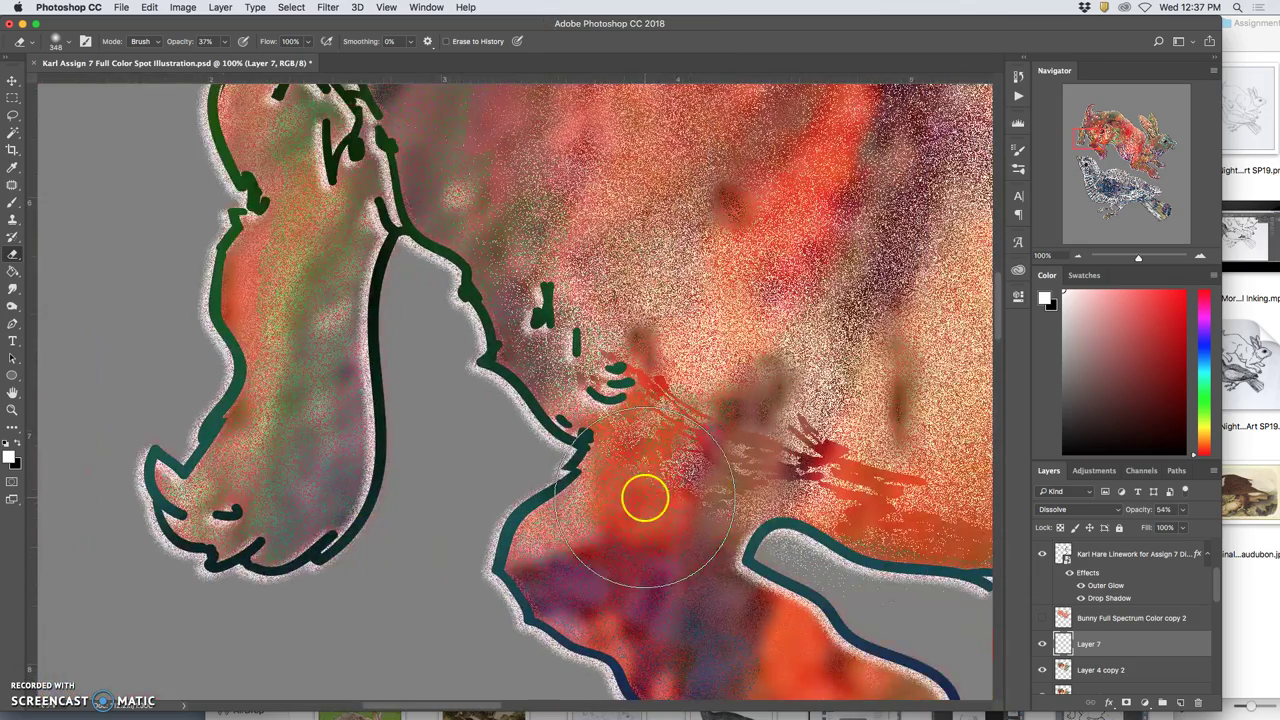
{"action": "mouse_move", "coordinate": [876, 508]}
{"action": "left_mouse_down"}
{"action": "mouse_move", "coordinate": [889, 503]}
{"action": "mouse_move", "coordinate": [797, 489]}
{"action": "mouse_move", "coordinate": [885, 507]}
{"action": "mouse_move", "coordinate": [840, 470]}
{"action": "mouse_move", "coordinate": [877, 500]}
{"action": "left_mouse_up"}
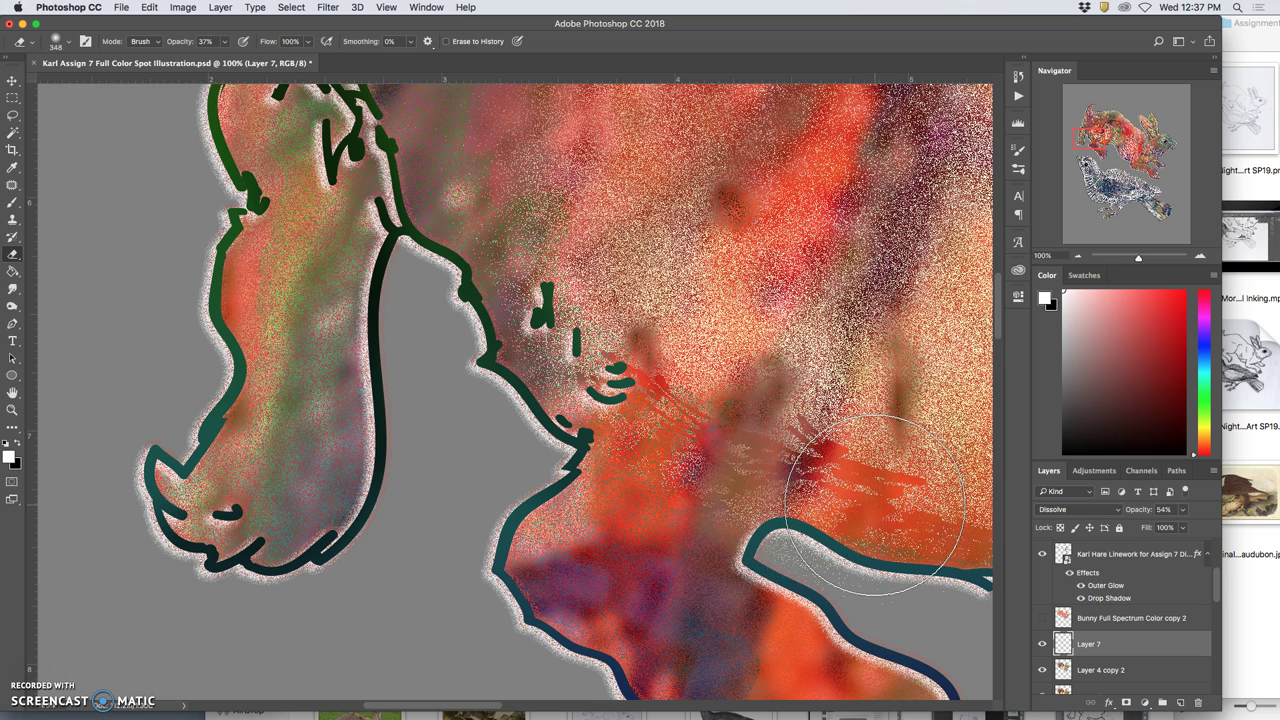
{"action": "mouse_move", "coordinate": [851, 491]}
{"action": "left_mouse_down"}
{"action": "mouse_move", "coordinate": [670, 462]}
{"action": "mouse_move", "coordinate": [834, 474]}
{"action": "mouse_move", "coordinate": [755, 468]}
{"action": "mouse_move", "coordinate": [809, 474]}
{"action": "mouse_move", "coordinate": [760, 437]}
{"action": "mouse_move", "coordinate": [806, 429]}
{"action": "mouse_move", "coordinate": [737, 397]}
{"action": "left_mouse_up"}
{"action": "scroll", "coordinate": [657, 500], "scroll_direction": "right", "scroll_amount": 10}
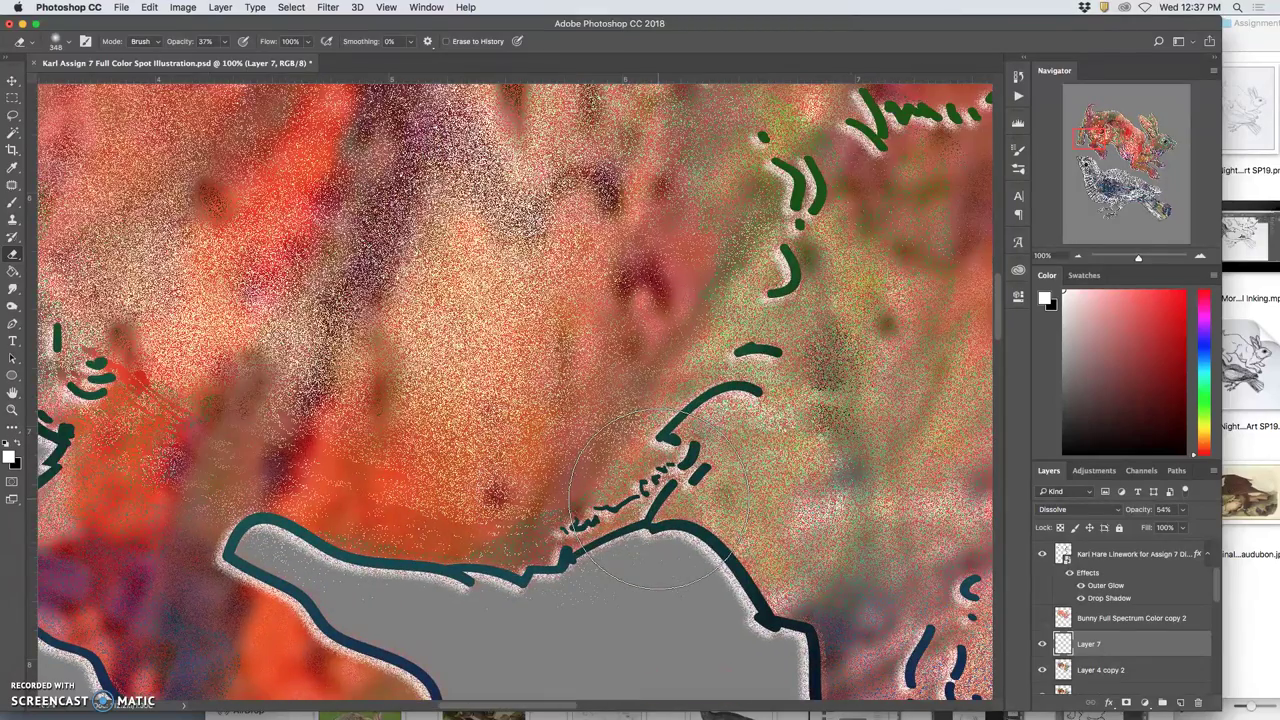
{"action": "key", "text": "super+minus"}
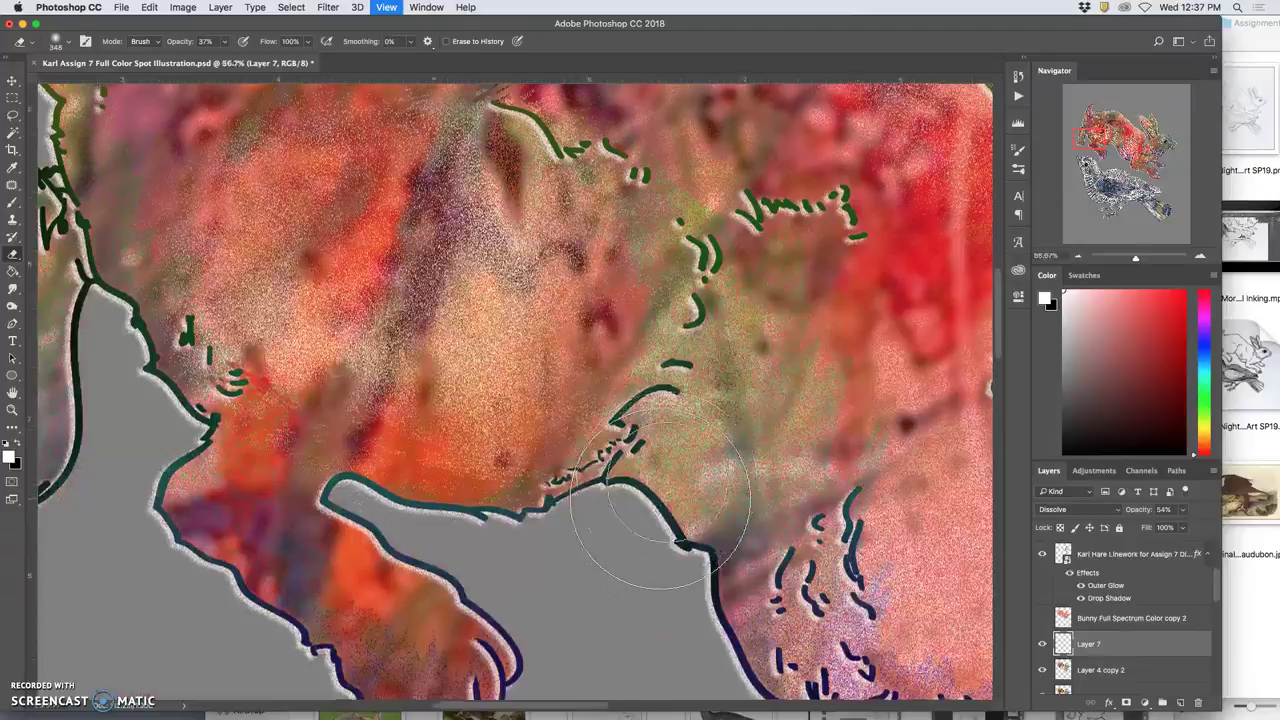
{"action": "mouse_move", "coordinate": [643, 486]}
{"action": "left_mouse_down"}
{"action": "mouse_move", "coordinate": [666, 474]}
{"action": "mouse_move", "coordinate": [616, 480]}
{"action": "left_mouse_up"}
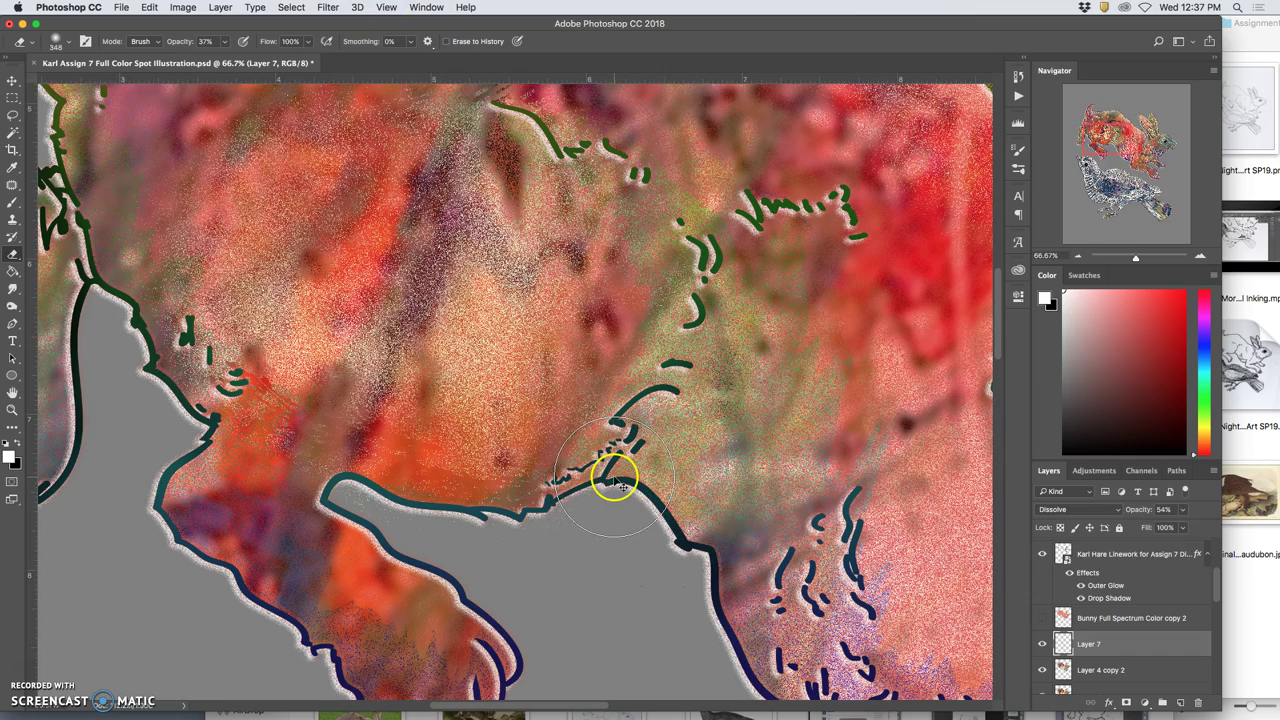
{"action": "key", "text": "super+minus"}
- Soften paint on the hare's belly, zoom out to 33.3%, and save the document
{"action": "key", "text": "super+minus"}
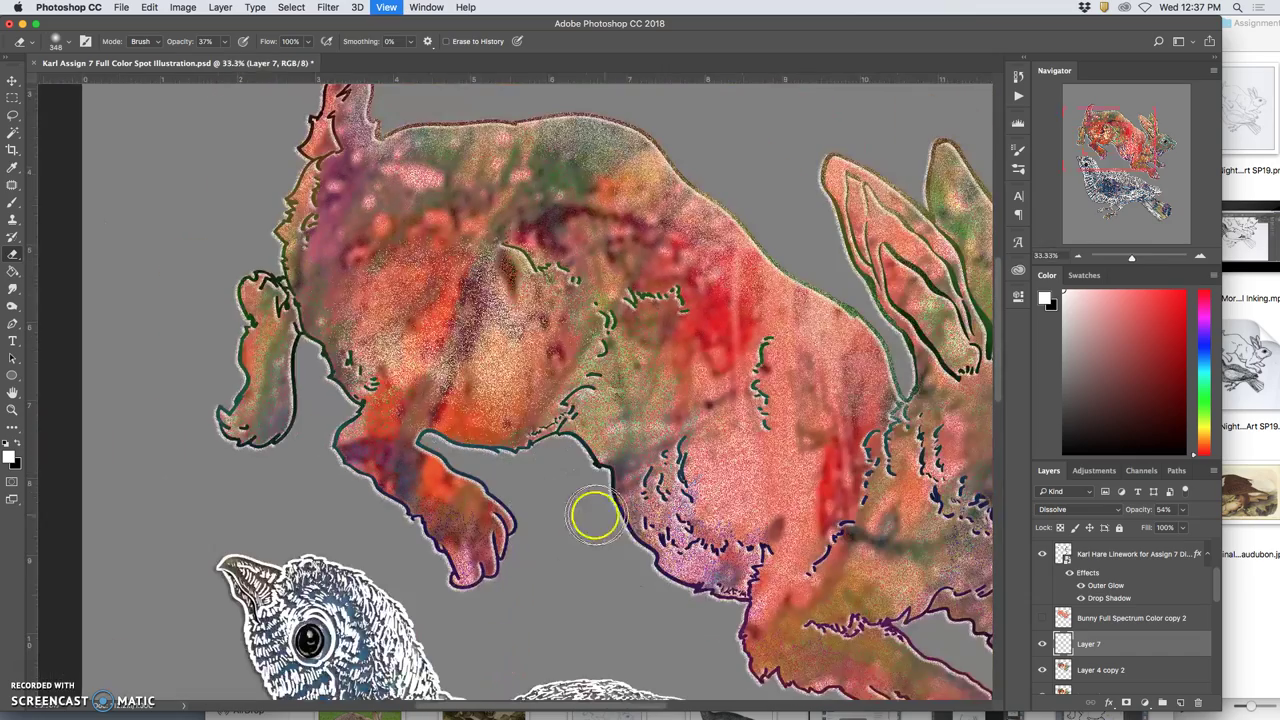
{"action": "left_click_drag", "start_coordinate": [589, 517], "coordinate": [640, 492]}
{"action": "key", "text": "super+minus"}
{"action": "key", "text": "super+minus"}
{"action": "key", "text": "super+minus"}
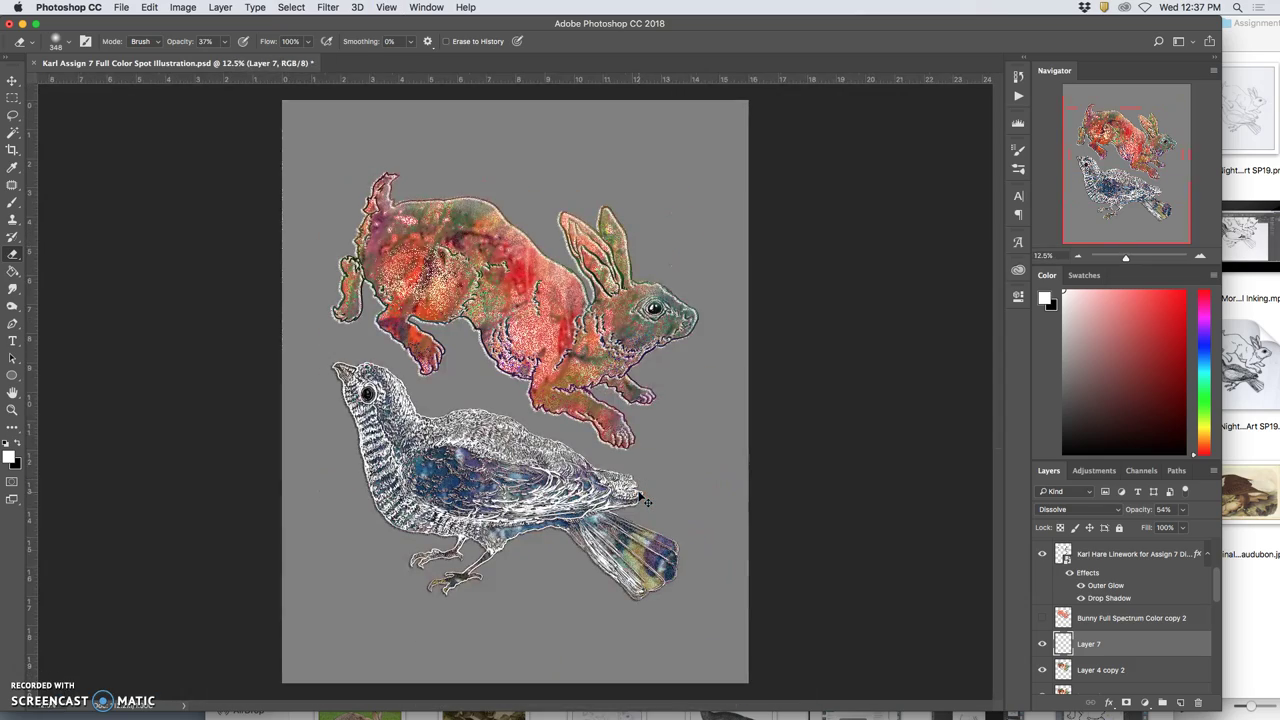
{"action": "key", "text": "super+s"}
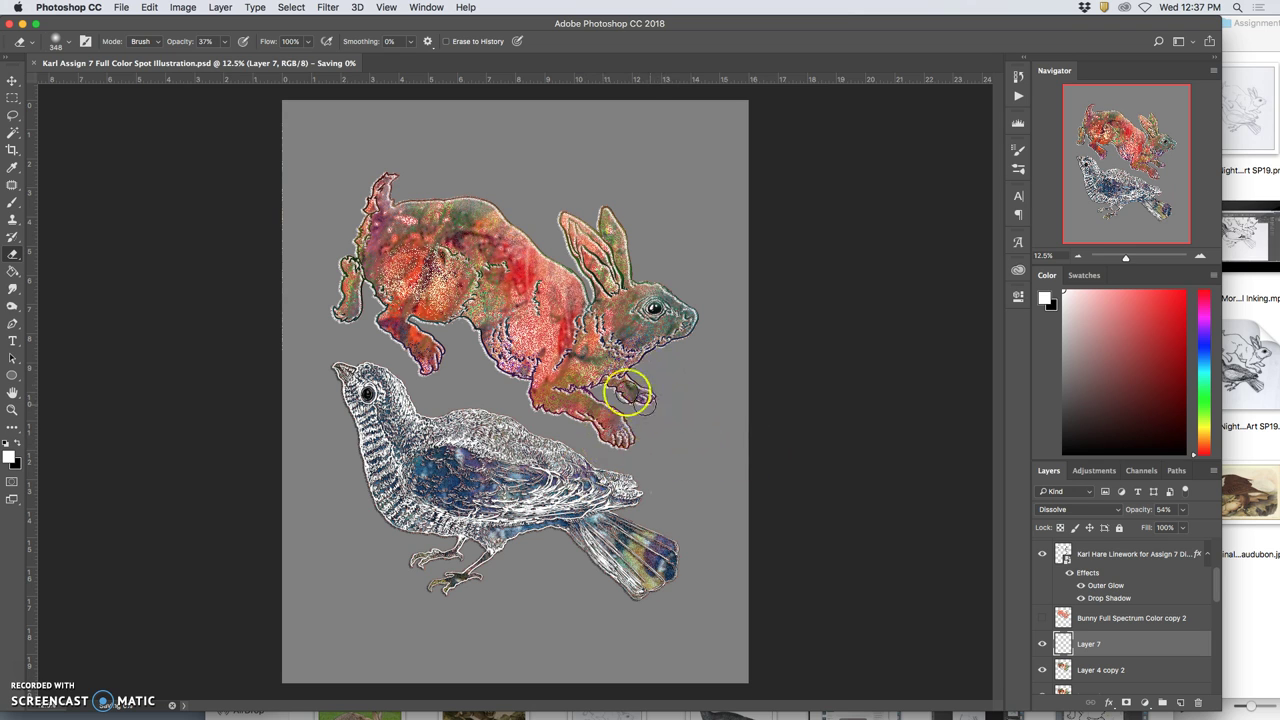
- Hide Layer 3's grey fill and the black Background copy, leaving a transparent backdrop
{"action": "scroll", "coordinate": [1110, 588], "scroll_direction": "down", "scroll_amount": 5}
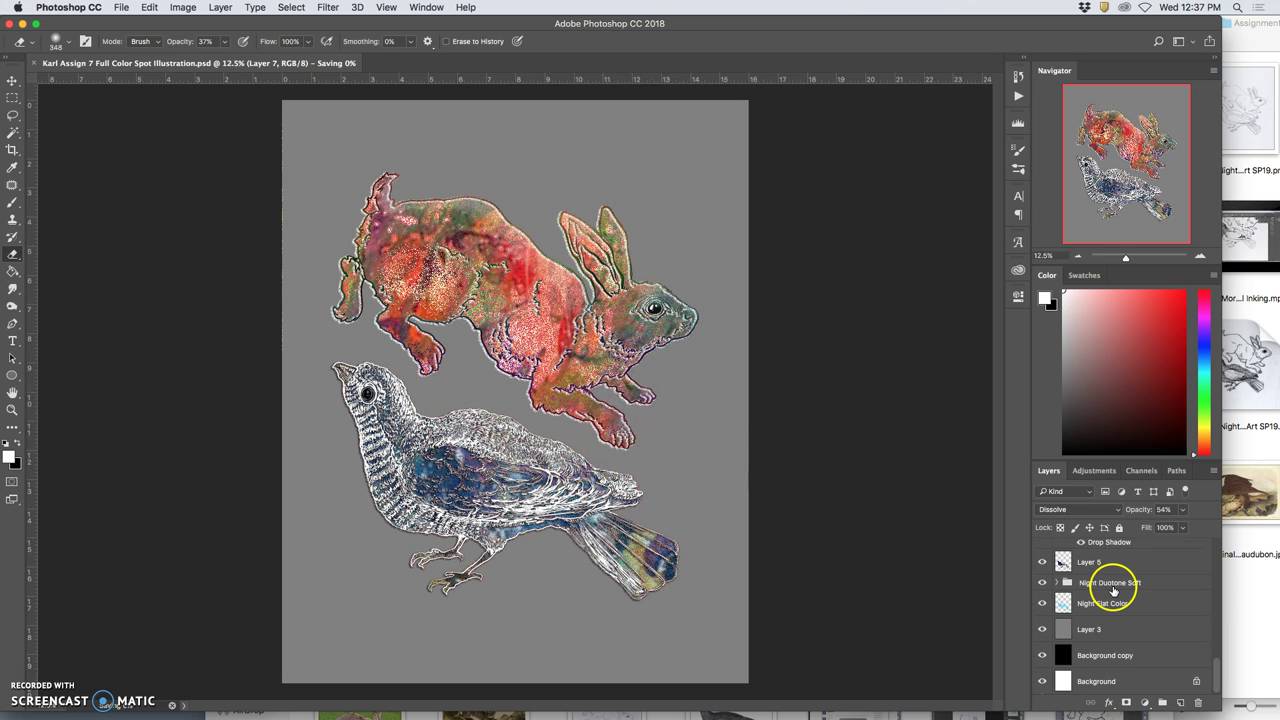
{"action": "left_click", "coordinate": [1043, 631]}
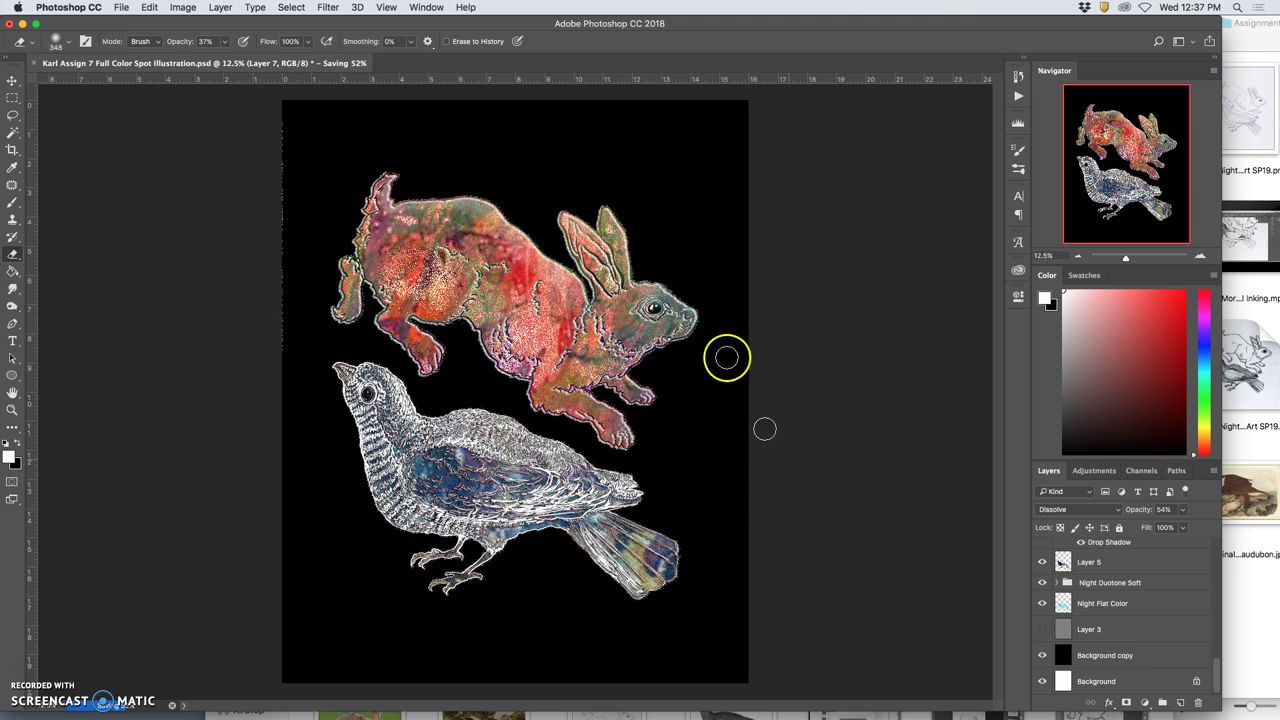
{"action": "left_click", "coordinate": [1042, 656]}
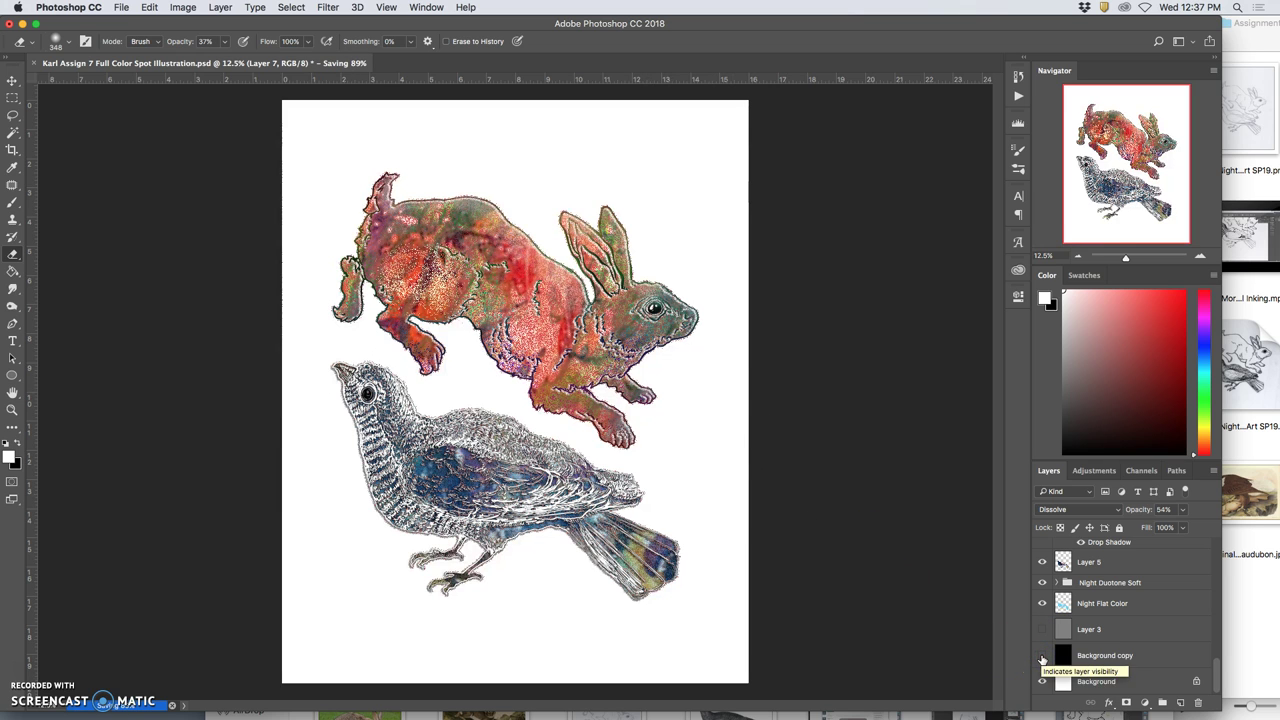
{"action": "left_click", "coordinate": [1042, 656]}
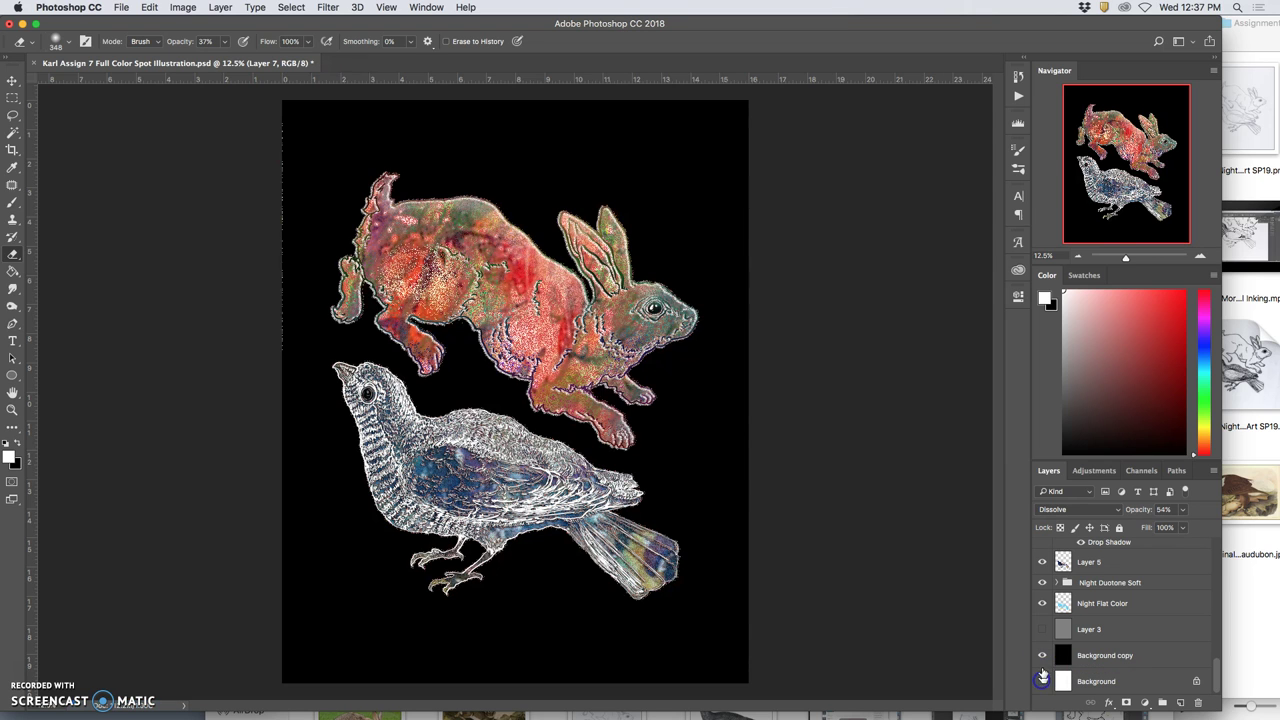
{"action": "left_click", "coordinate": [1042, 656]}
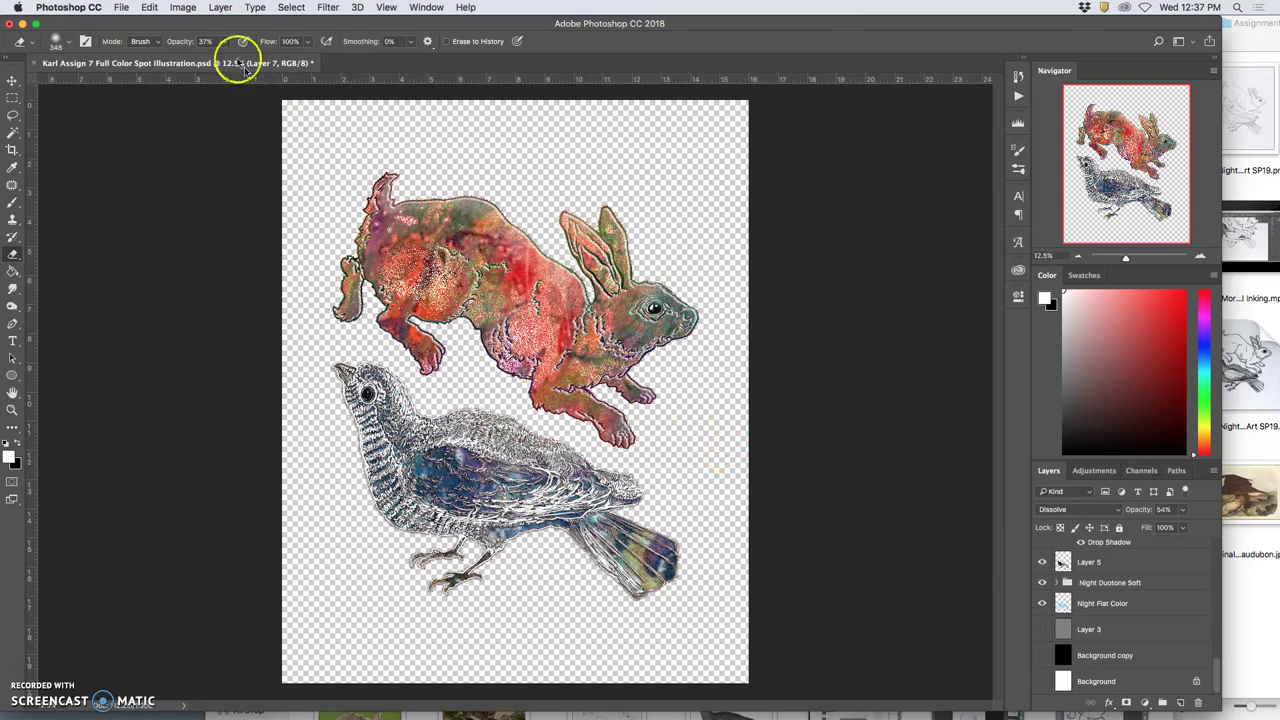
- Begin a Save As copy of the illustration with PNG chosen as the format
{"action": "left_click", "coordinate": [121, 7]}
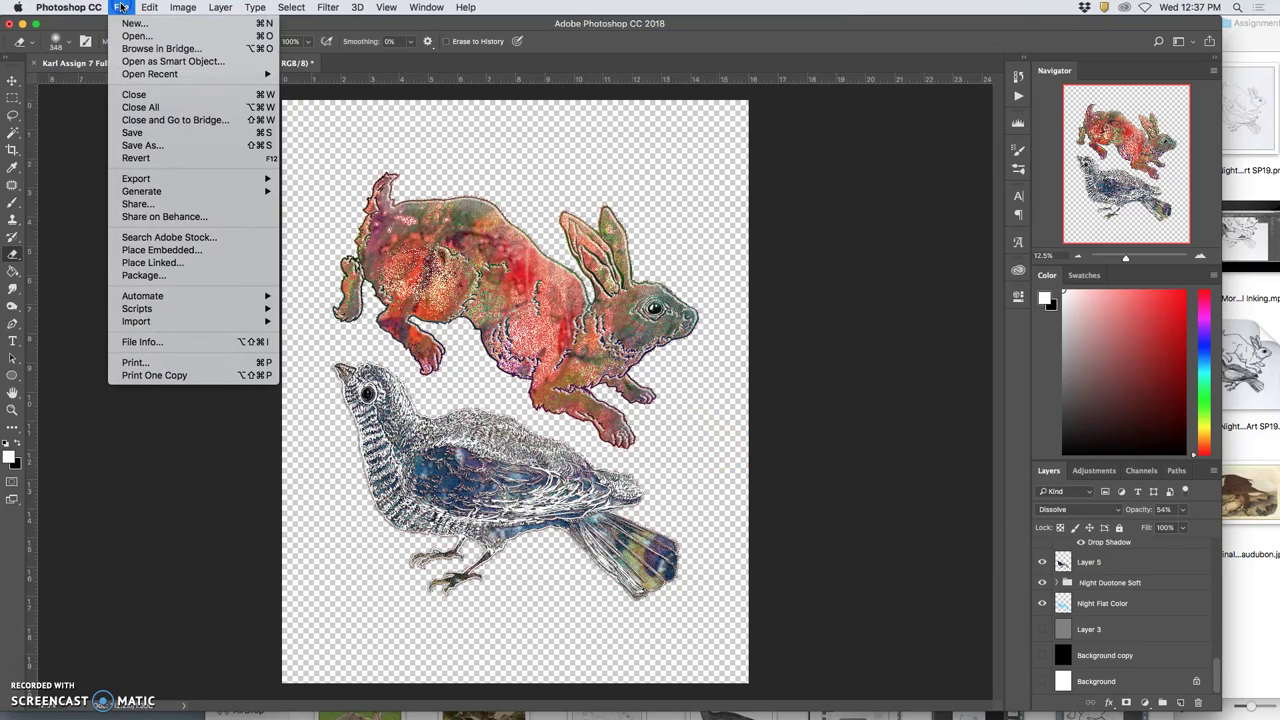
{"action": "left_click", "coordinate": [150, 146]}
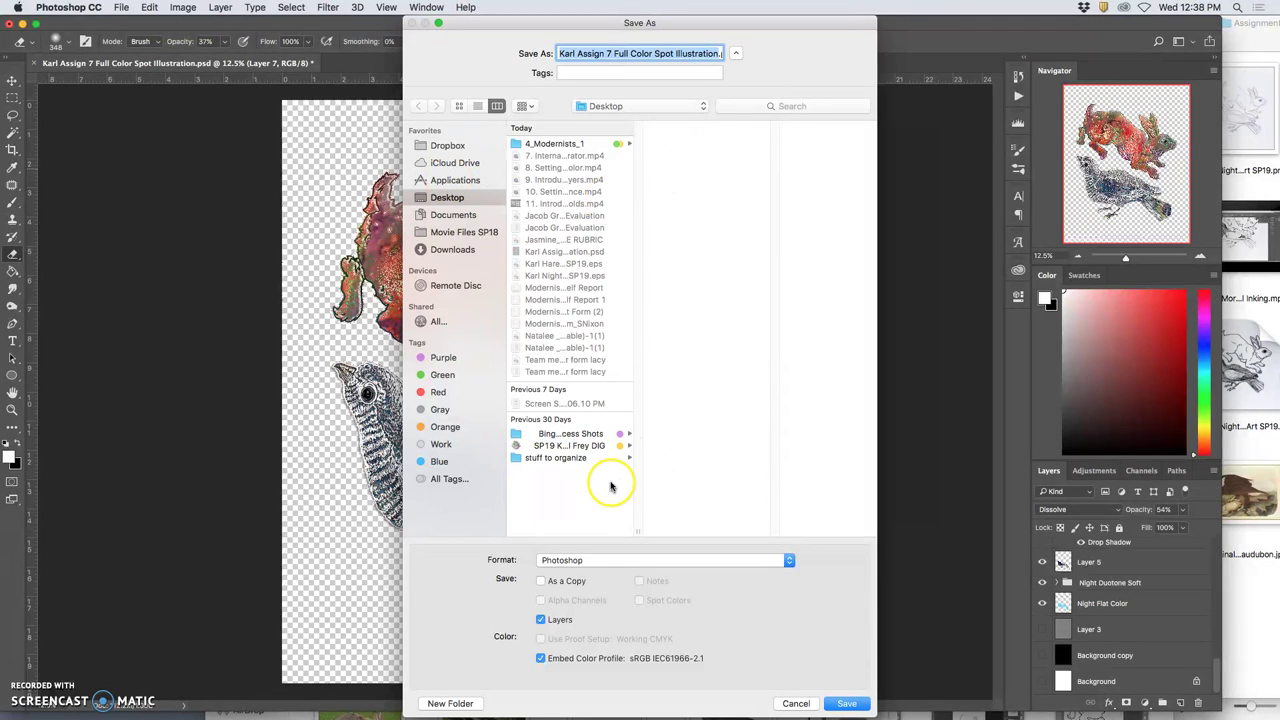
{"action": "left_click", "coordinate": [601, 560]}
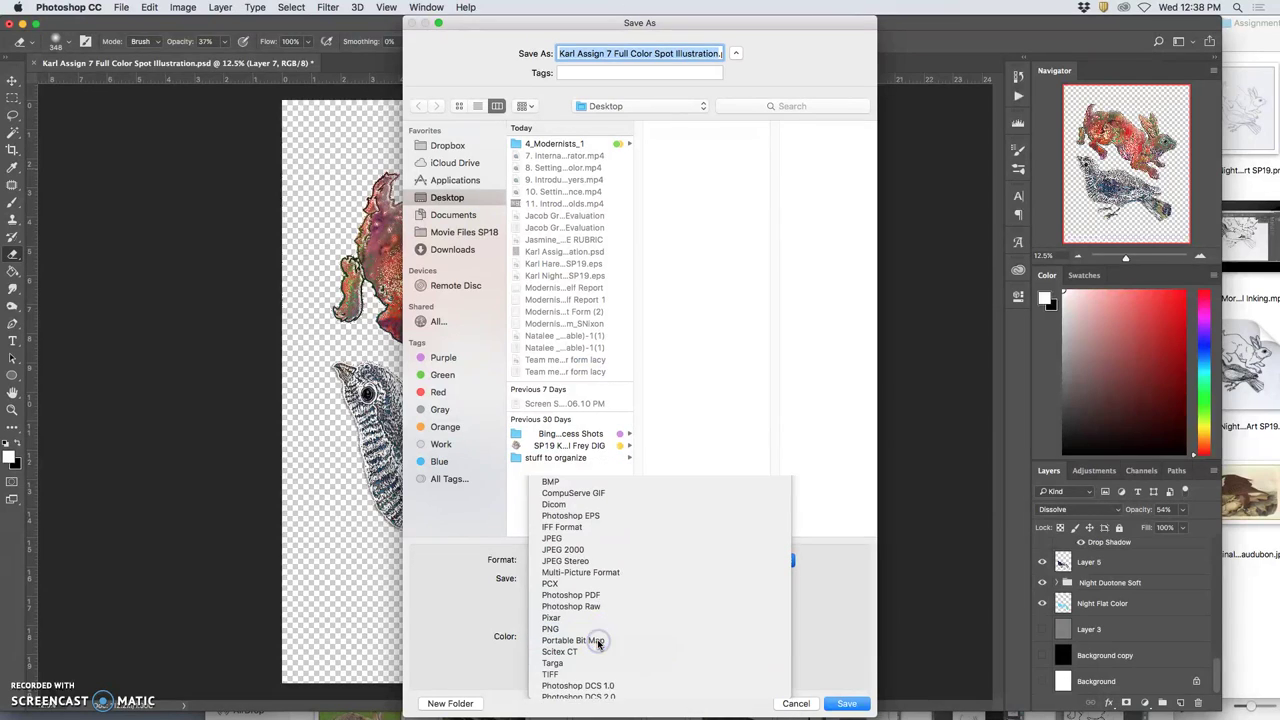
{"action": "left_click", "coordinate": [600, 637]}
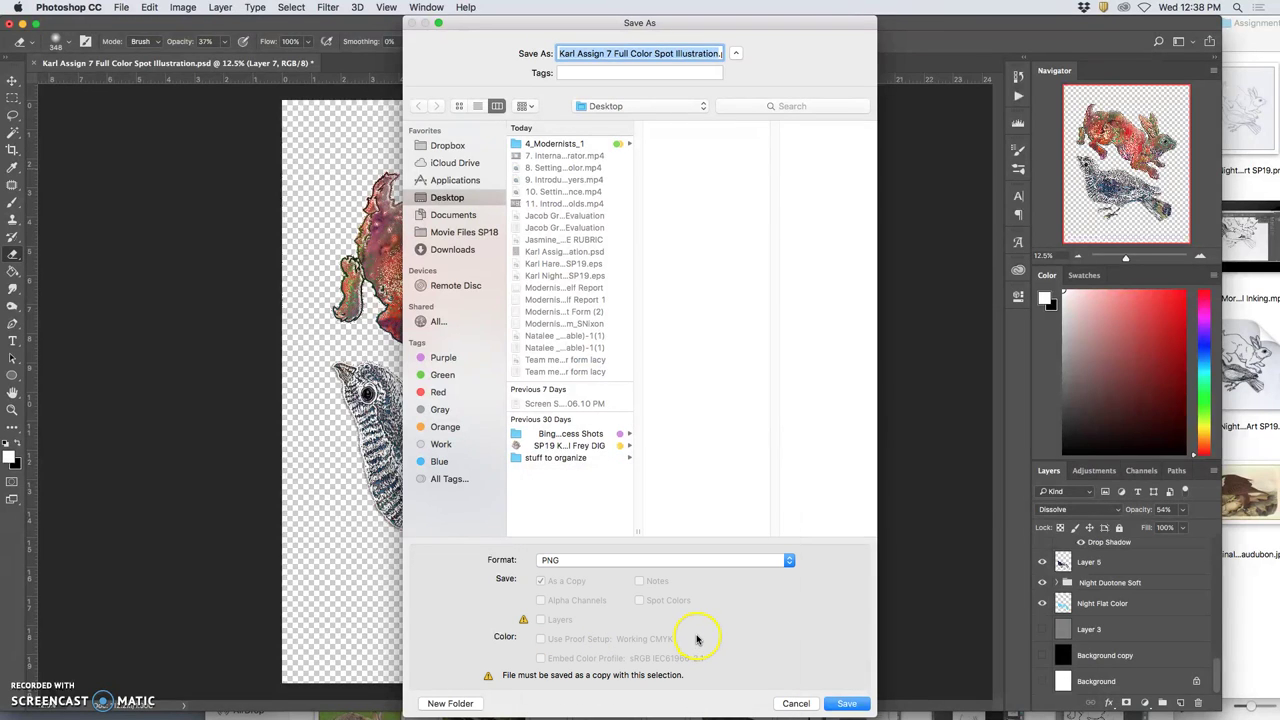